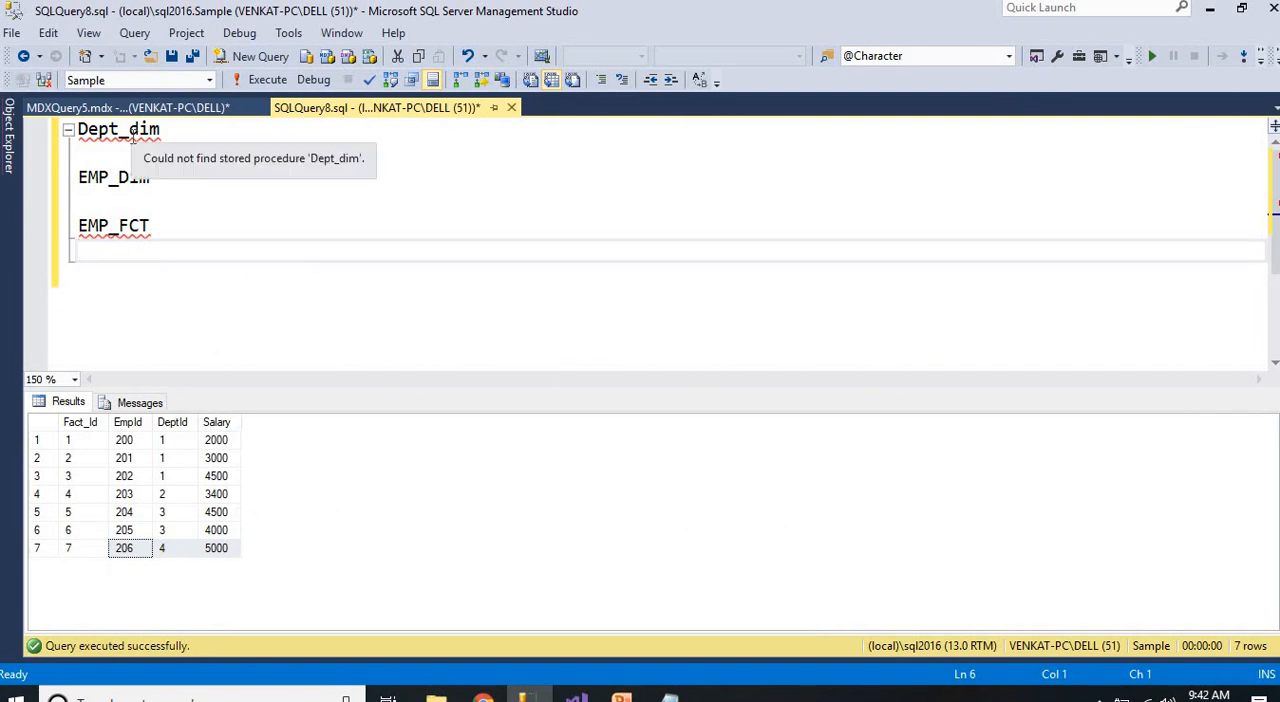
Run the Dept_dim table shortcut query in SQLQuery8.sql and examine the department rows
{"action": "double_click", "coordinate": [135, 138]}
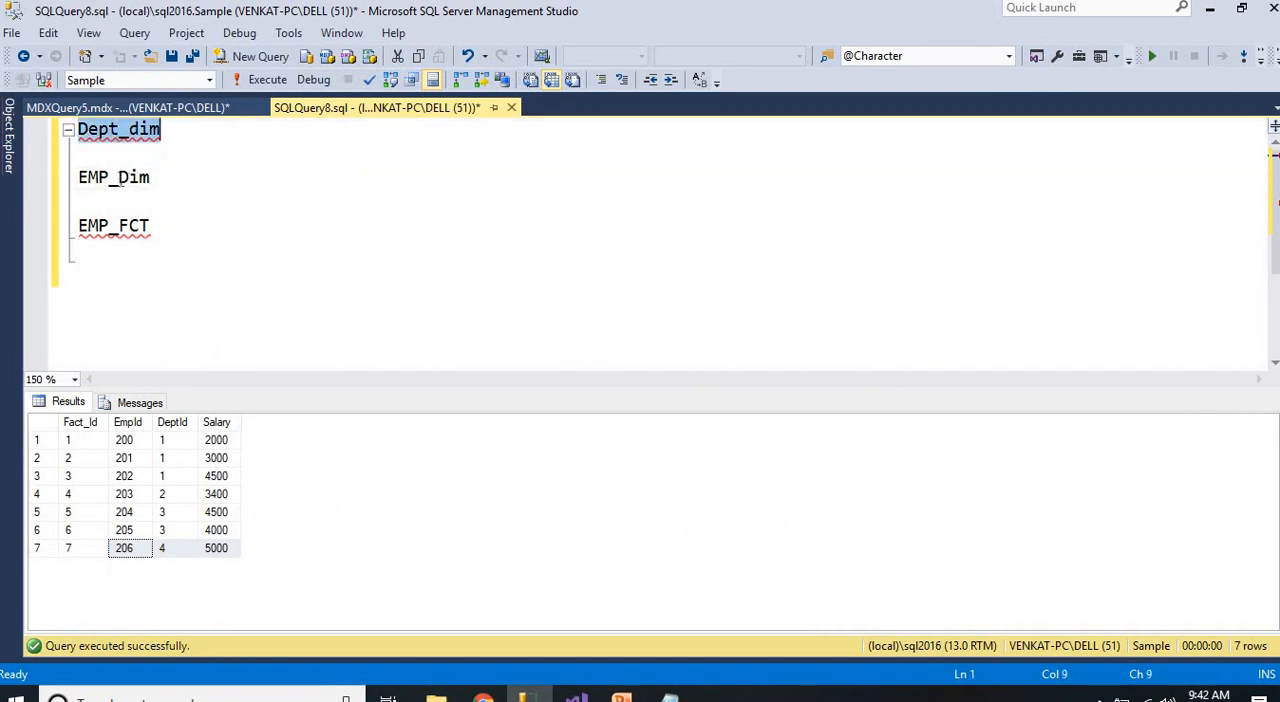
{"action": "double_click", "coordinate": [112, 179]}
{"action": "double_click", "coordinate": [131, 228]}
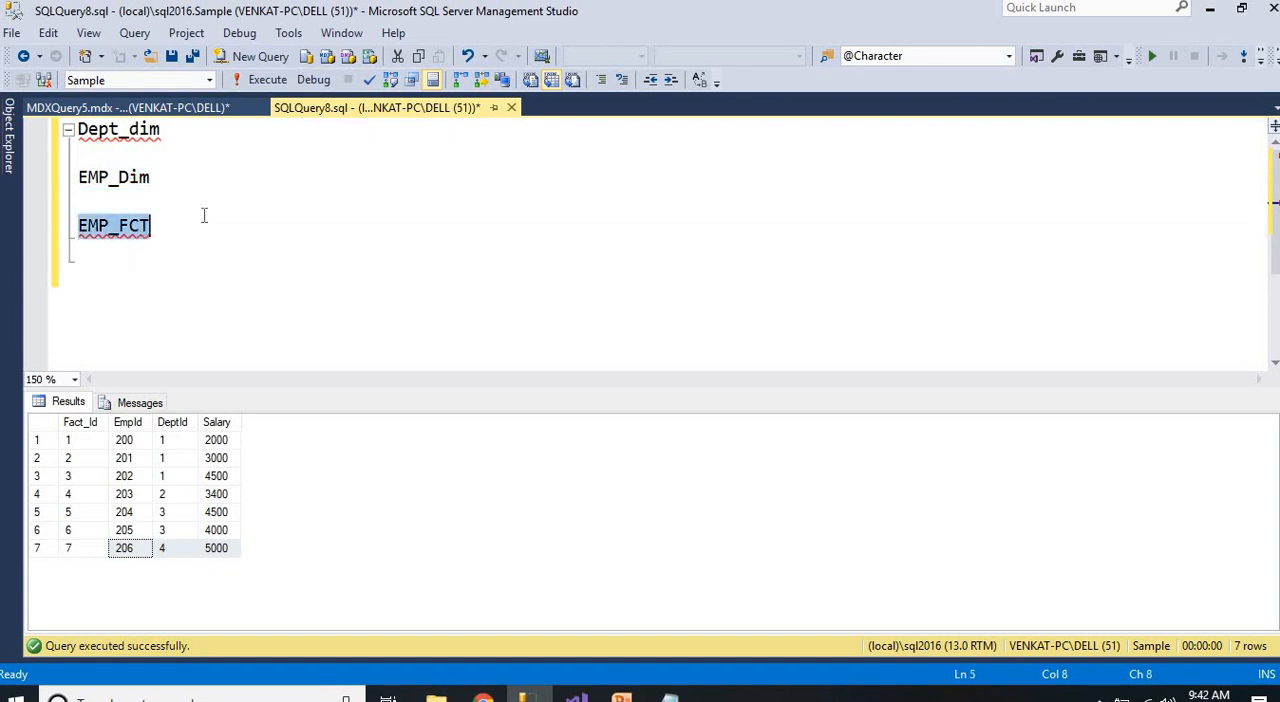
{"action": "left_click", "coordinate": [203, 216]}
{"action": "double_click", "coordinate": [117, 136]}
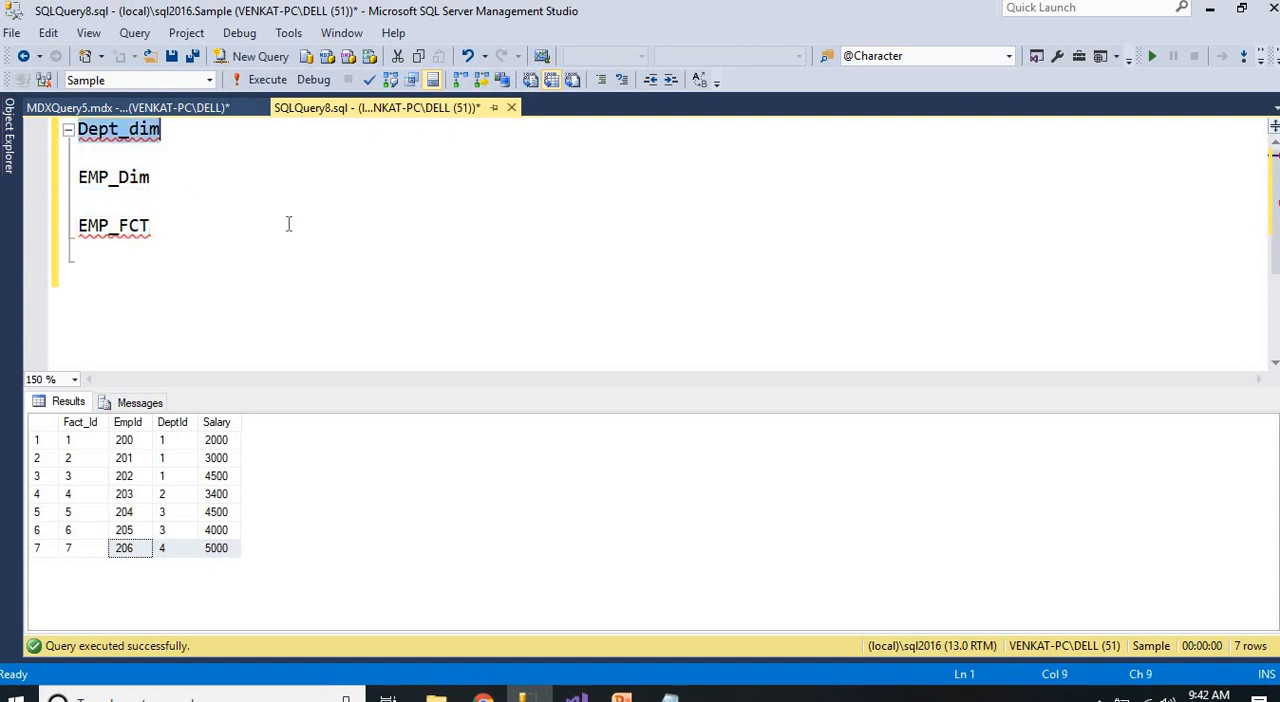
{"action": "key", "text": "F5"}
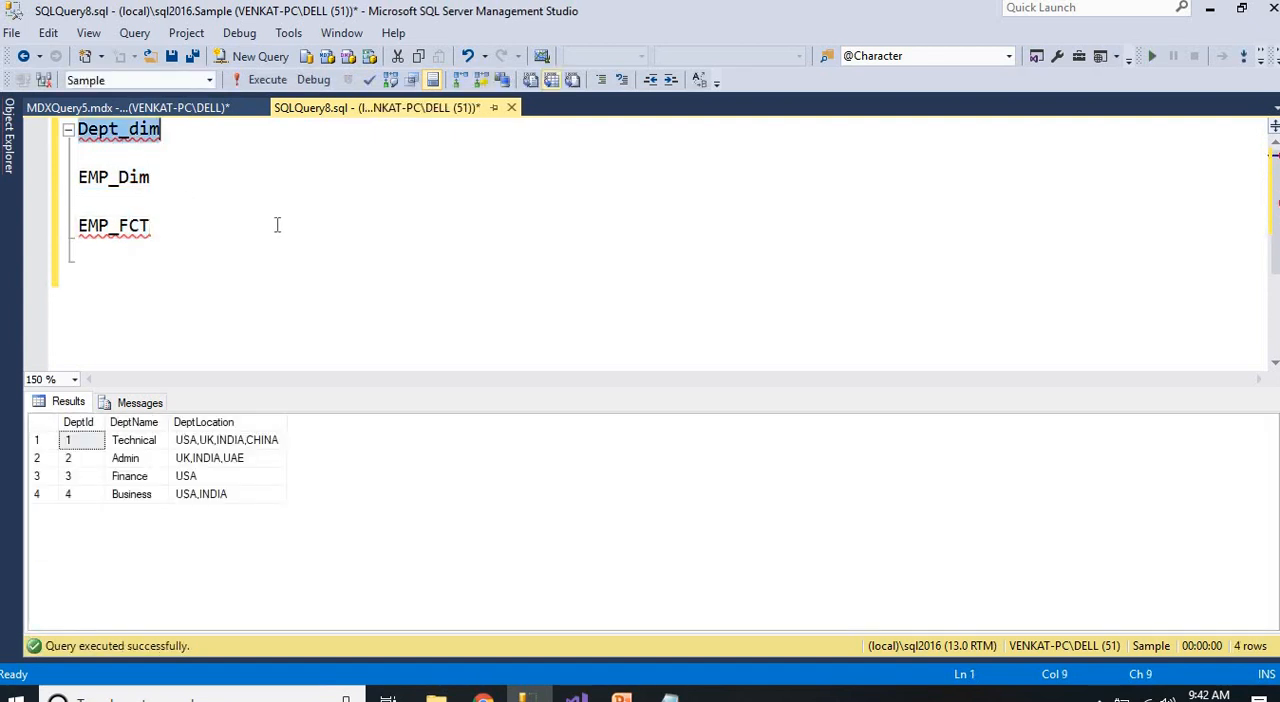
{"action": "left_click", "coordinate": [118, 134]}
{"action": "left_click", "coordinate": [40, 422]}
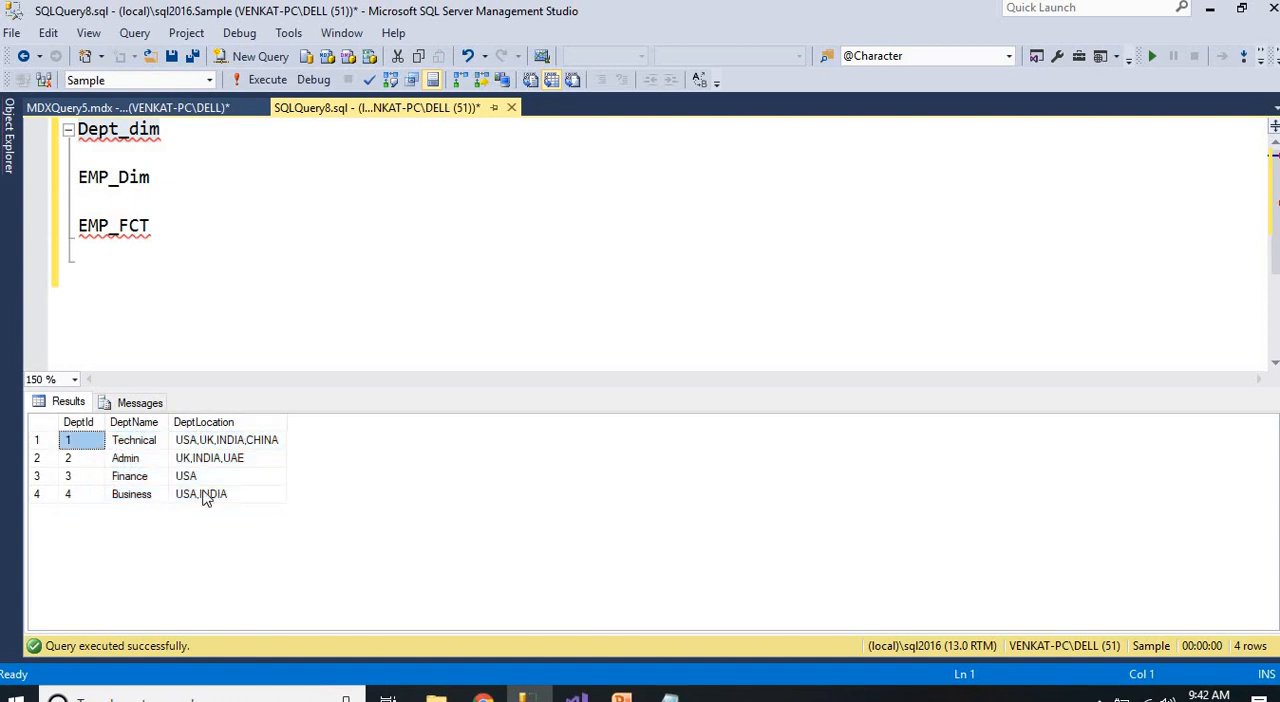
Query the EMP_Dim table and examine its EMPID, EMPNAME, MOBILE and EMAIL columns
{"action": "double_click", "coordinate": [116, 178]}
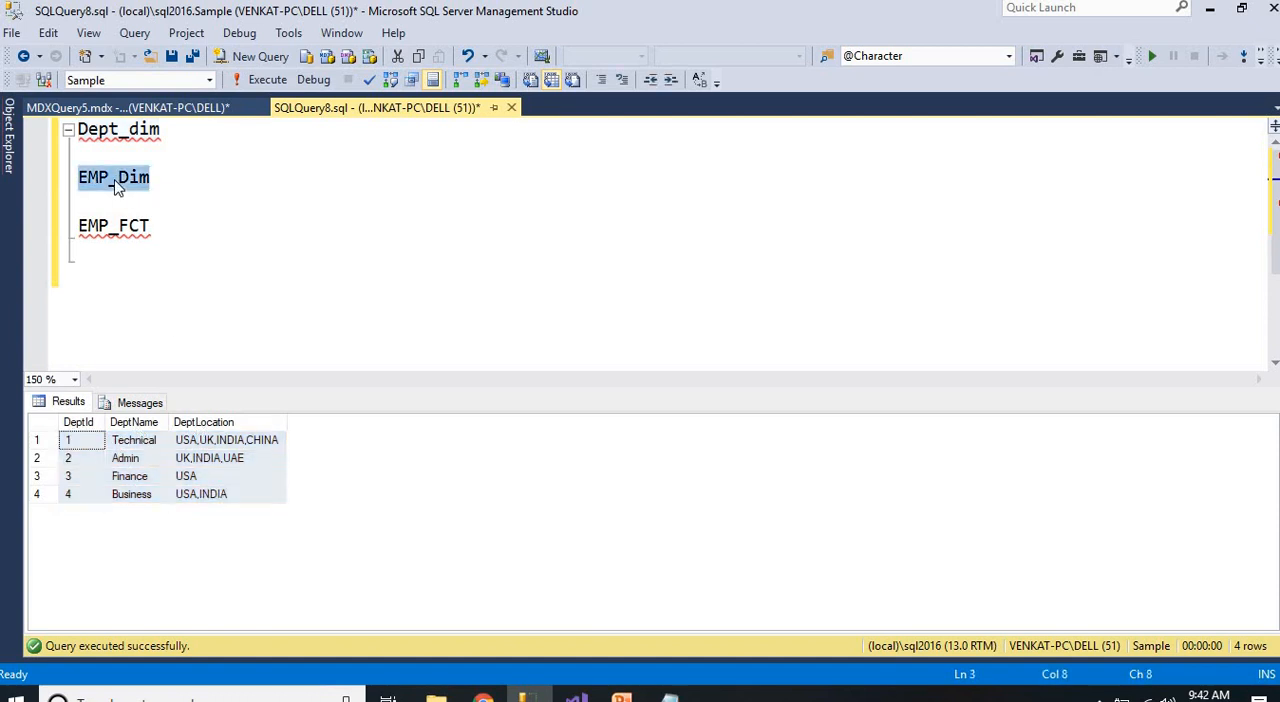
{"action": "key", "text": "F5"}
{"action": "left_click", "coordinate": [128, 525]}
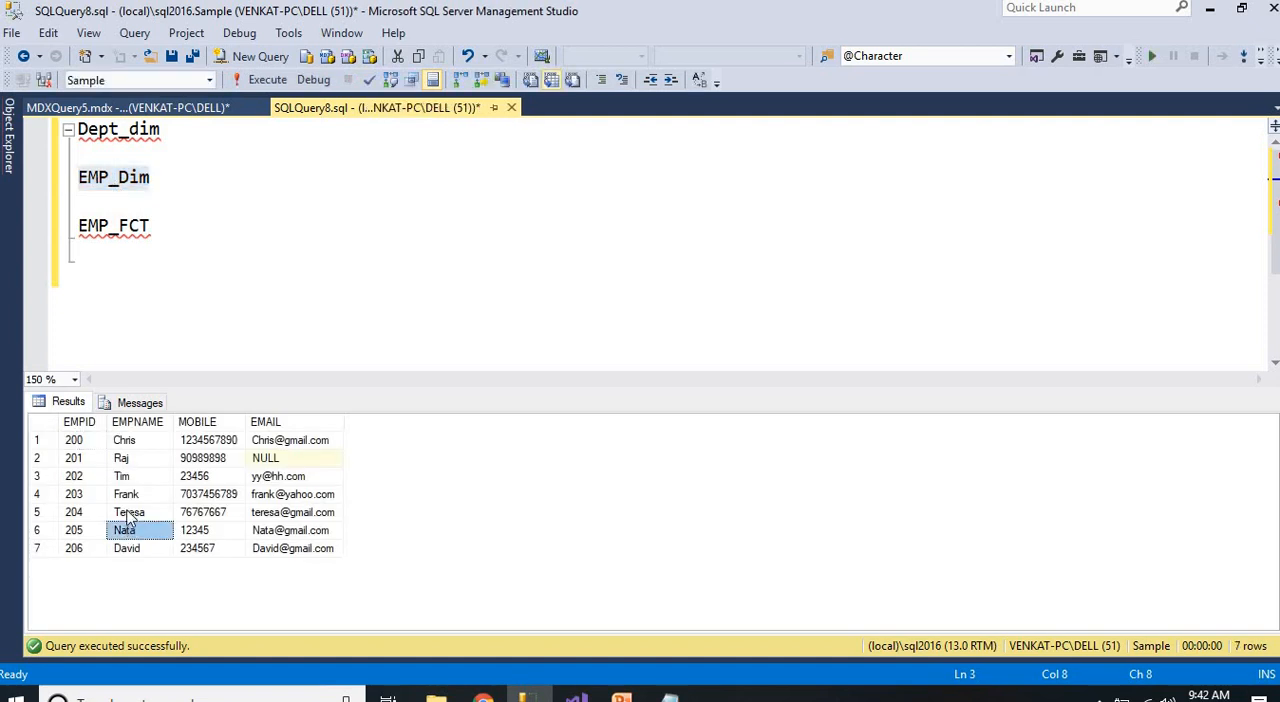
{"action": "left_click", "coordinate": [80, 423]}
{"action": "left_click", "coordinate": [150, 423]}
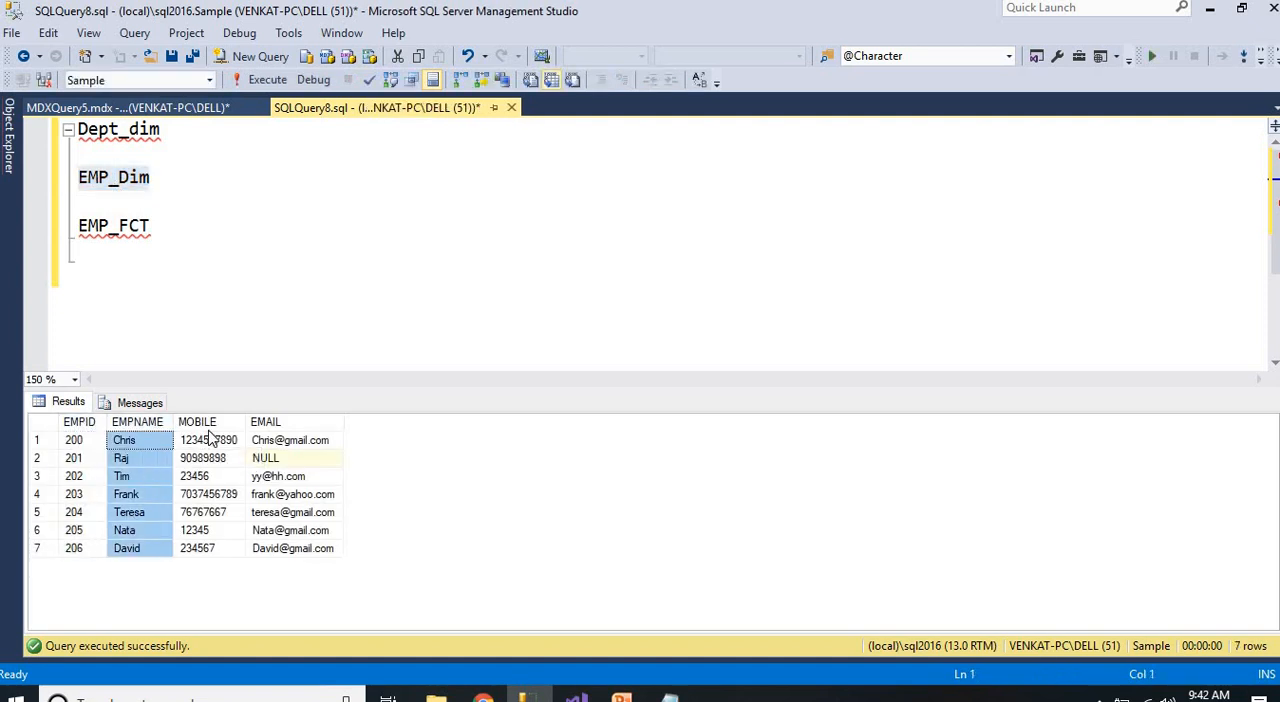
{"action": "left_click", "coordinate": [200, 422]}
{"action": "left_click", "coordinate": [268, 422]}
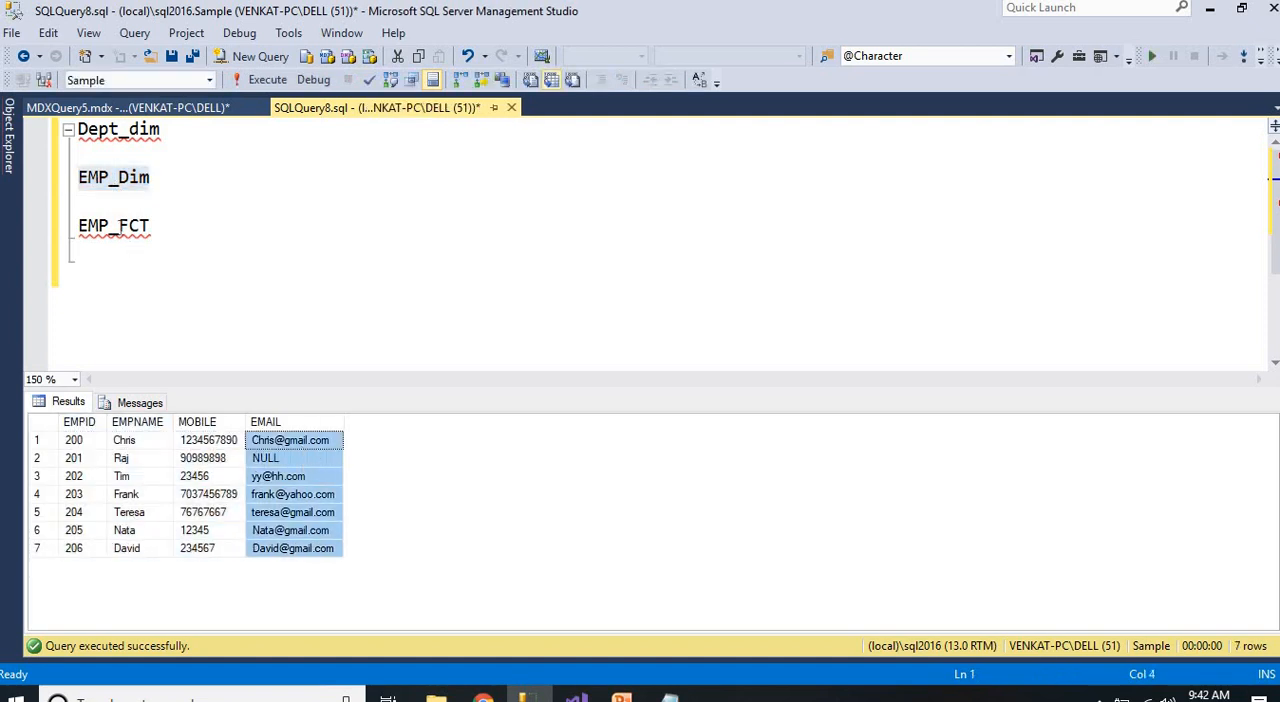
Query the EMP_FCT fact table and examine all of its rows
{"action": "double_click", "coordinate": [121, 226]}
{"action": "key", "text": "F5"}
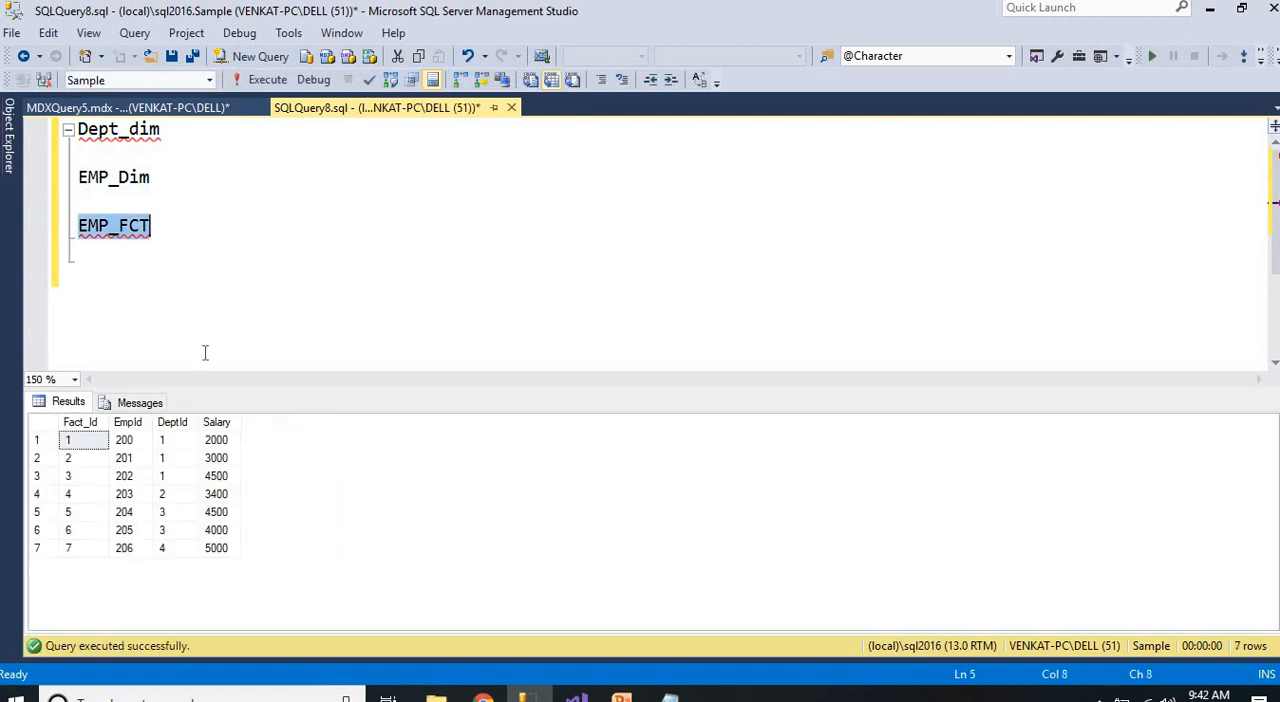
{"action": "left_click_drag", "start_coordinate": [83, 440], "coordinate": [226, 560]}
{"action": "left_click", "coordinate": [187, 316]}
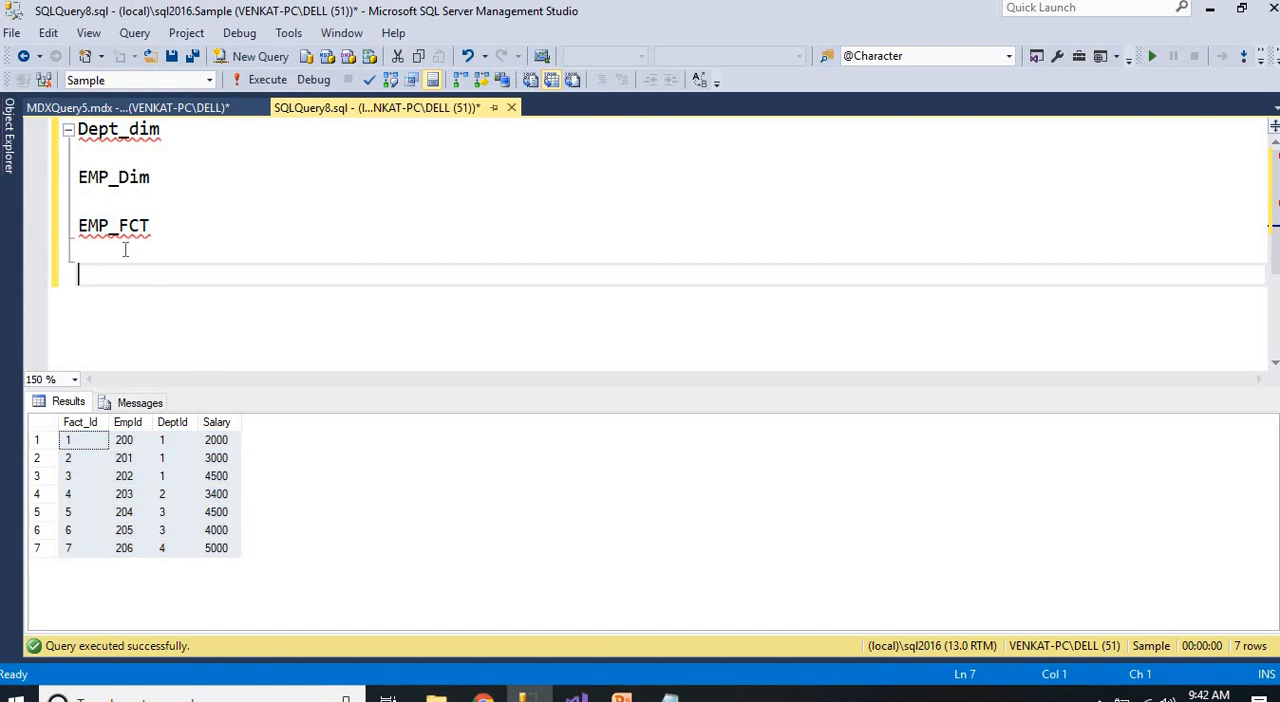
{"action": "double_click", "coordinate": [119, 230]}
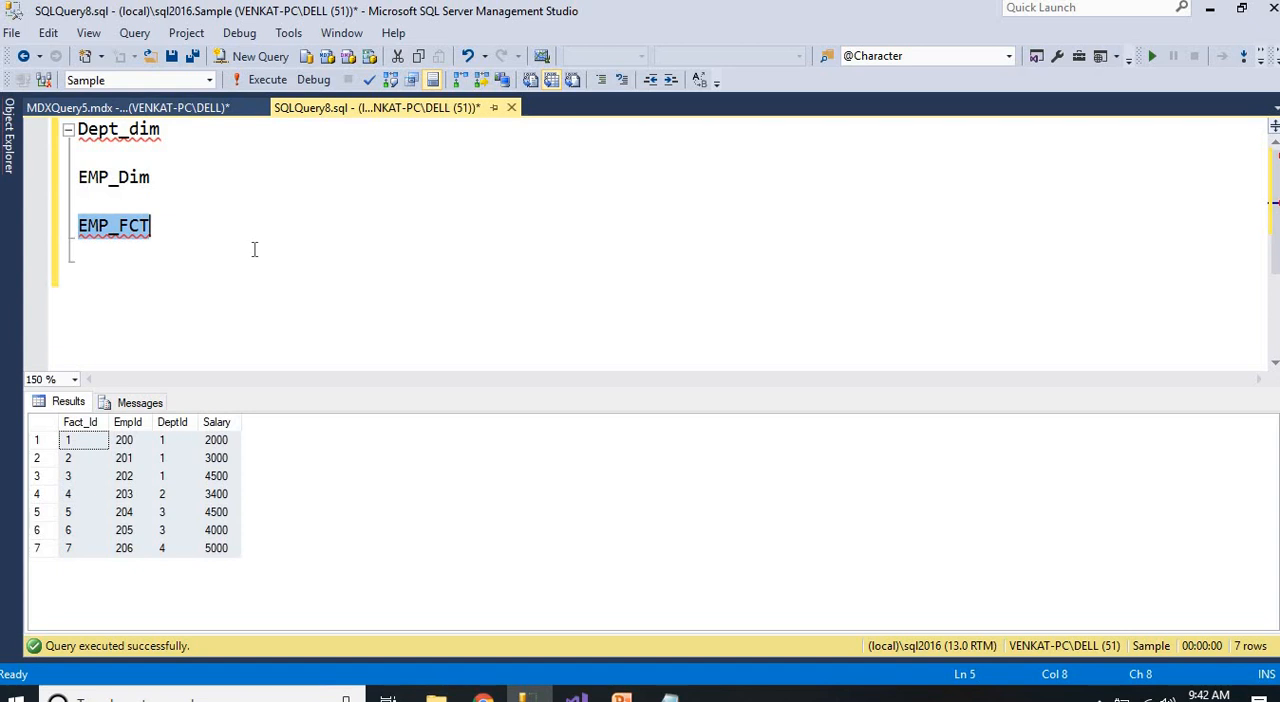
Write the note "how to setup short keys in ssms" below EMP_FCT and delete it again
{"action": "left_click", "coordinate": [252, 250]}
{"action": "key", "text": "Return"}
{"action": "key", "text": "Return"}
{"action": "type", "text": "h"}
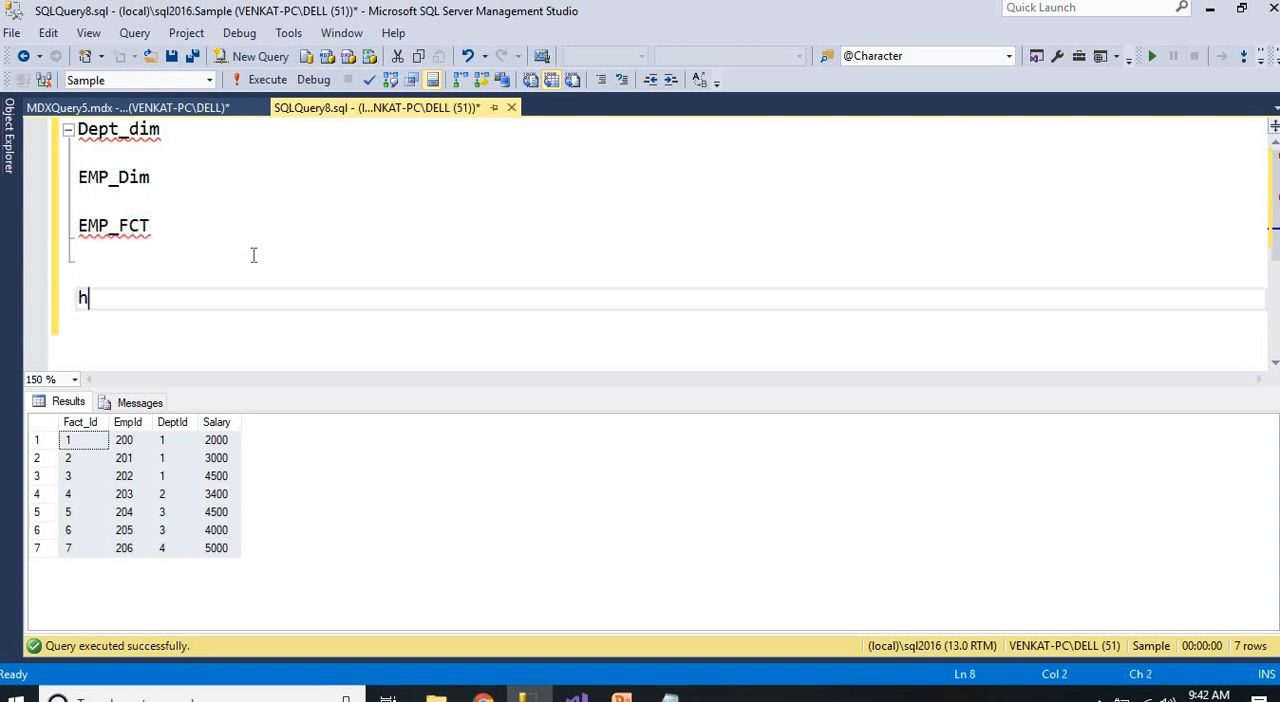
{"action": "type", "text": "ow to setup "}
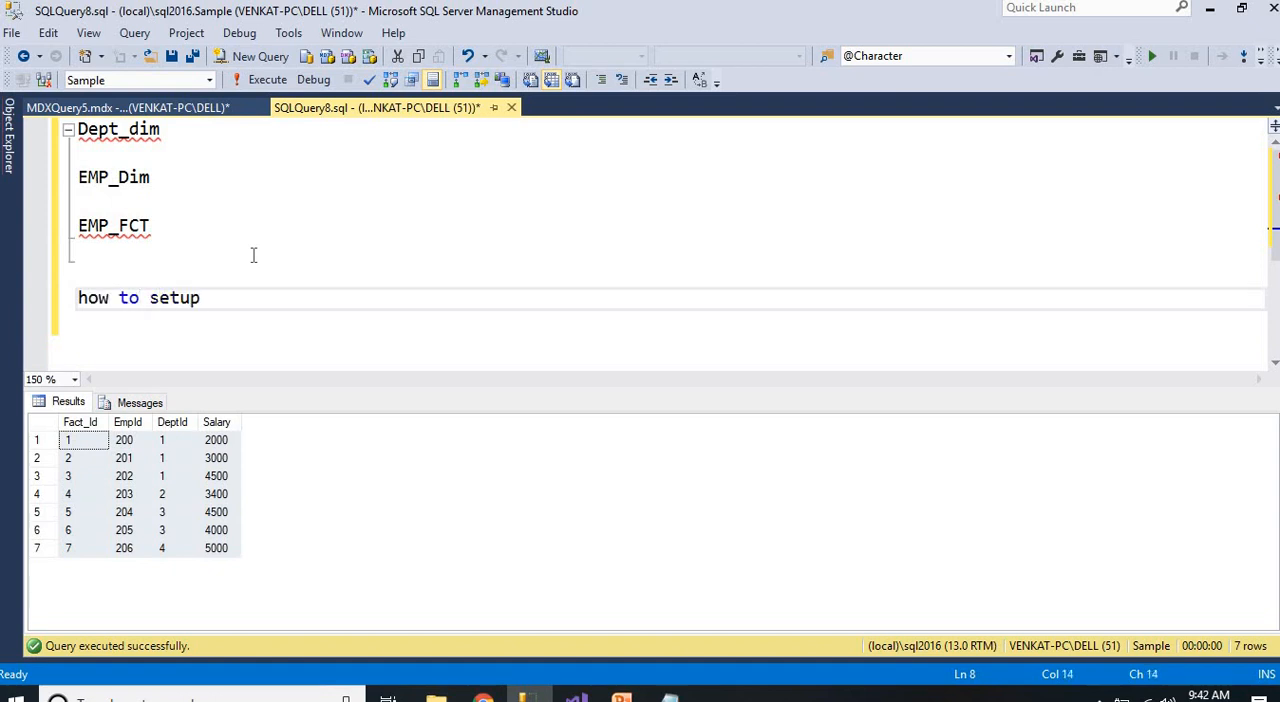
{"action": "type", "text": "short keys "}
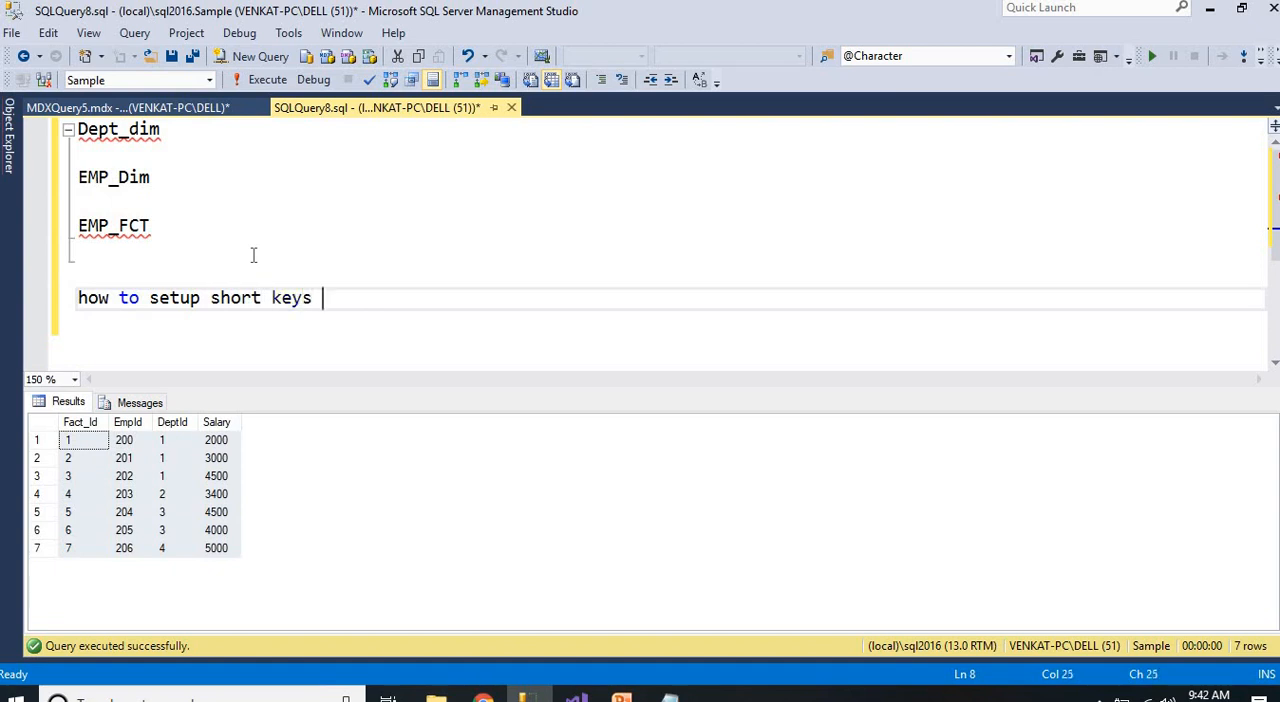
{"action": "type", "text": "in ssms"}
{"action": "key", "text": "shift+Home"}
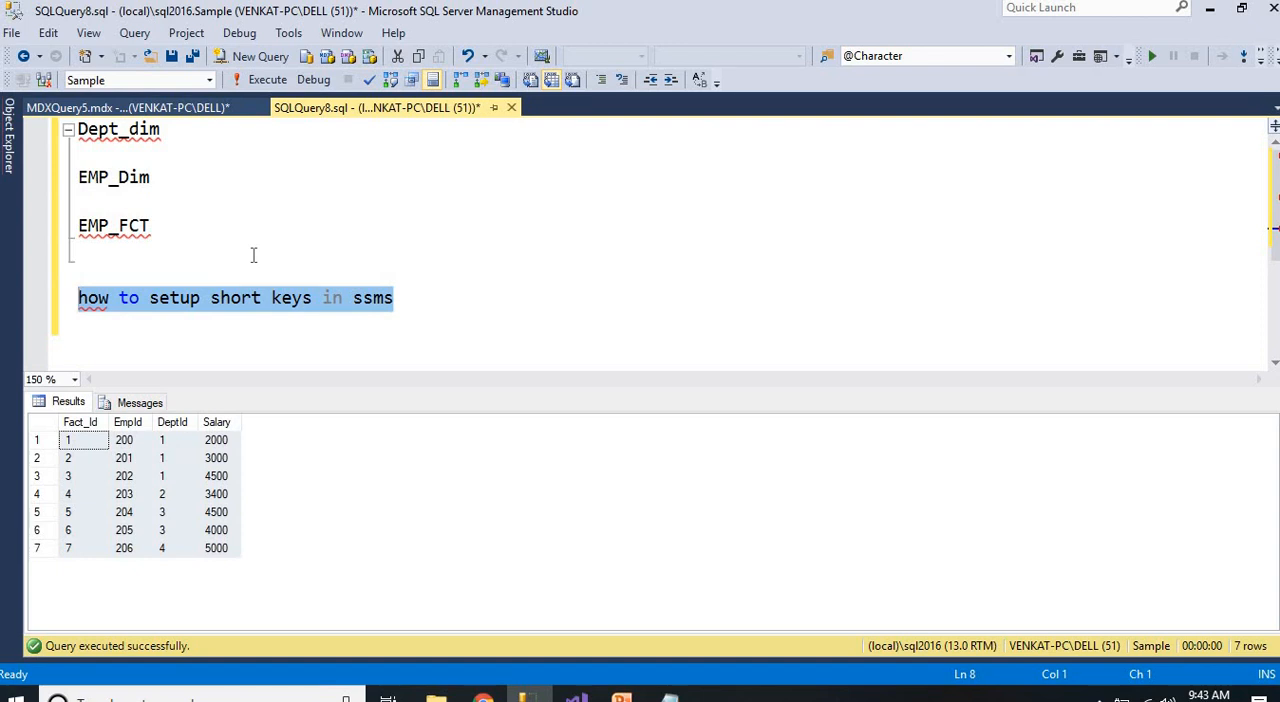
{"action": "key", "text": "Delete"}
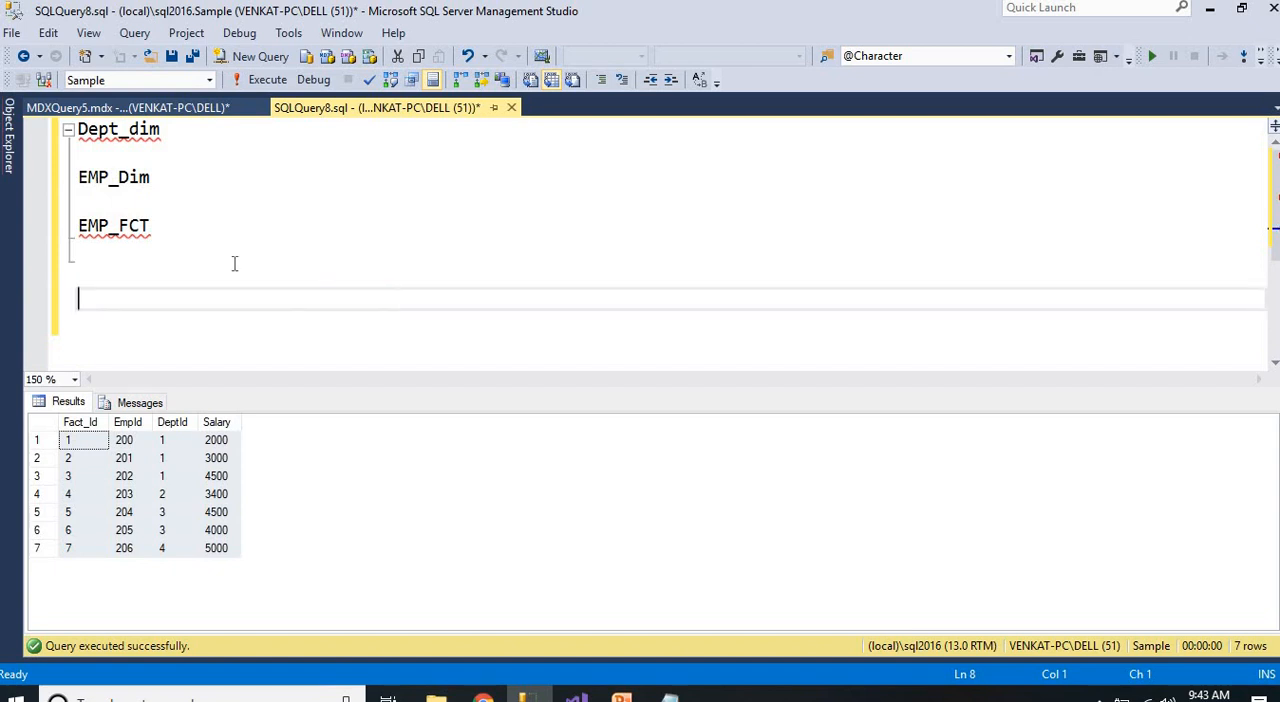
Highlight the three table names, switch to Visual Studio and examine the same tables in the Sample cube's data source view
{"action": "left_click", "coordinate": [214, 462]}
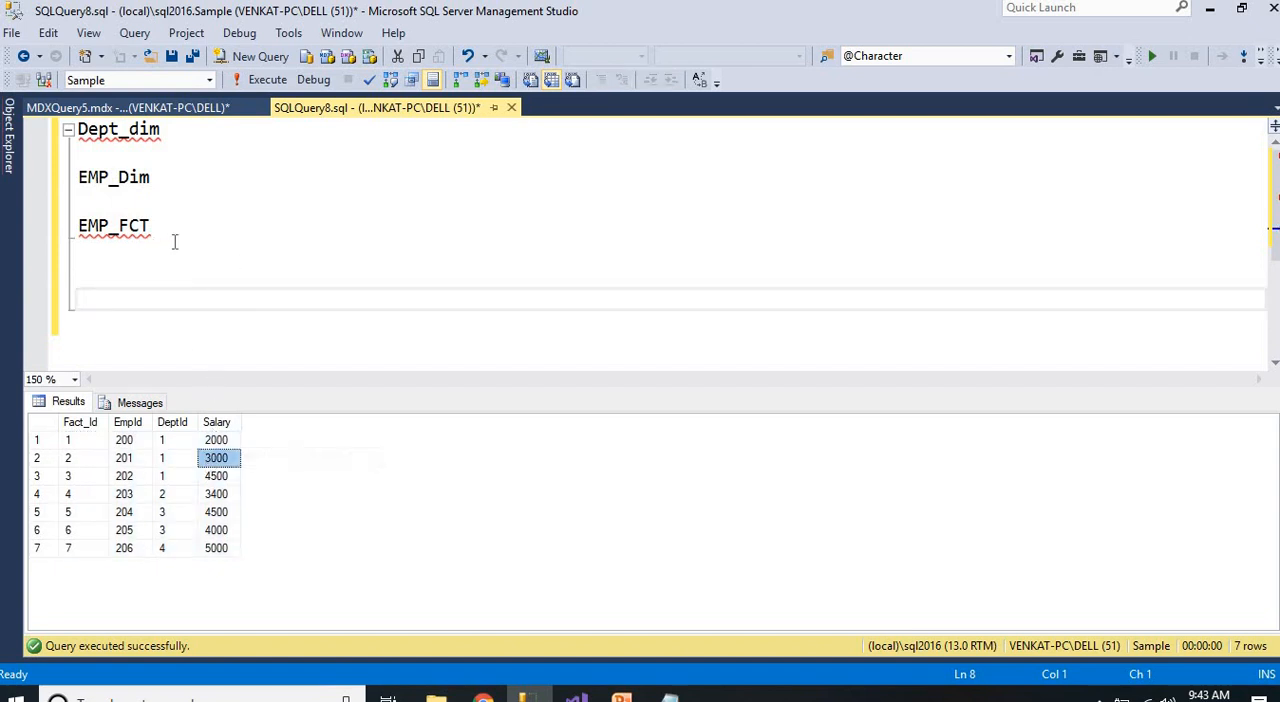
{"action": "left_click_drag", "start_coordinate": [169, 233], "coordinate": [79, 128]}
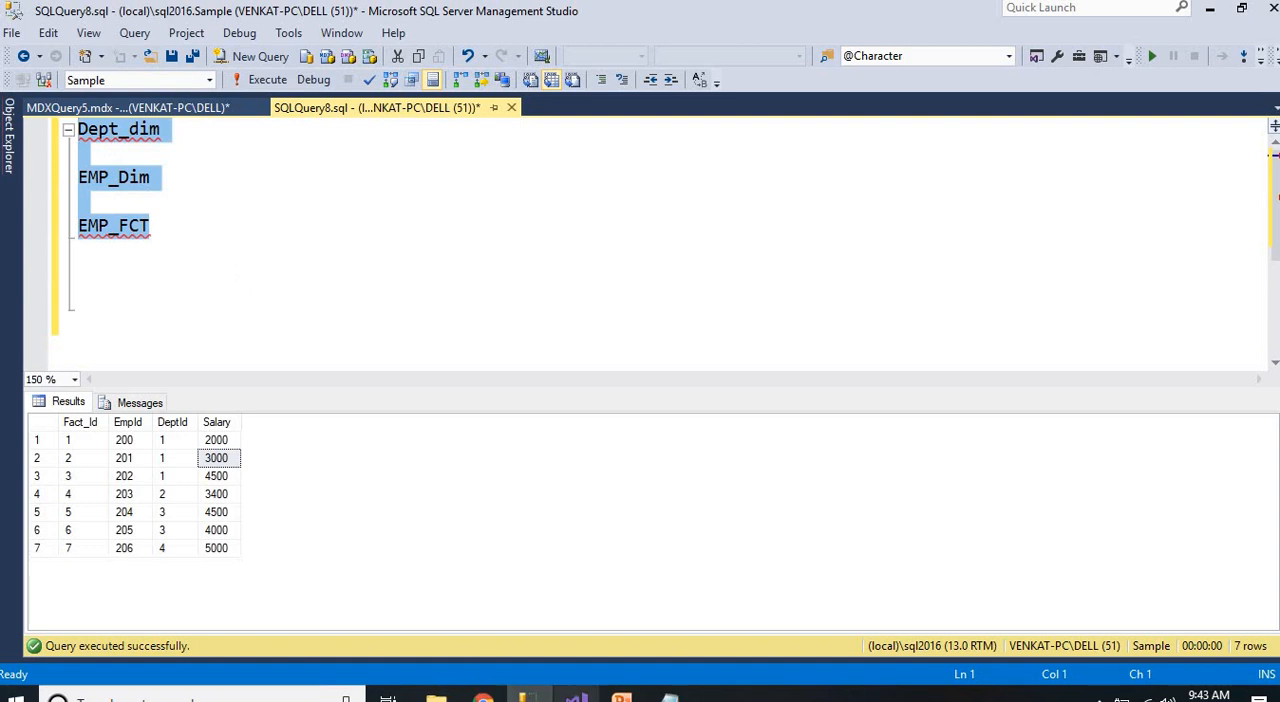
{"action": "mouse_move", "coordinate": [576, 697]}
{"action": "left_click", "coordinate": [575, 600]}
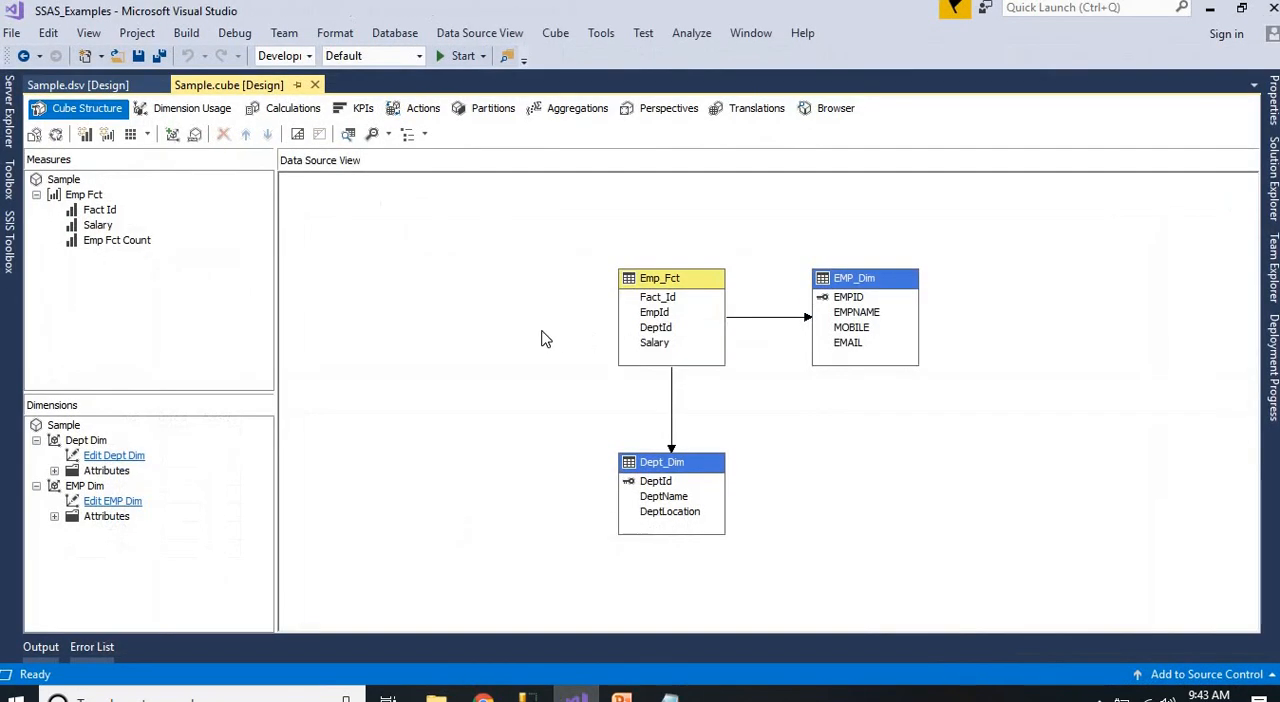
{"action": "left_click_drag", "start_coordinate": [496, 236], "coordinate": [957, 552]}
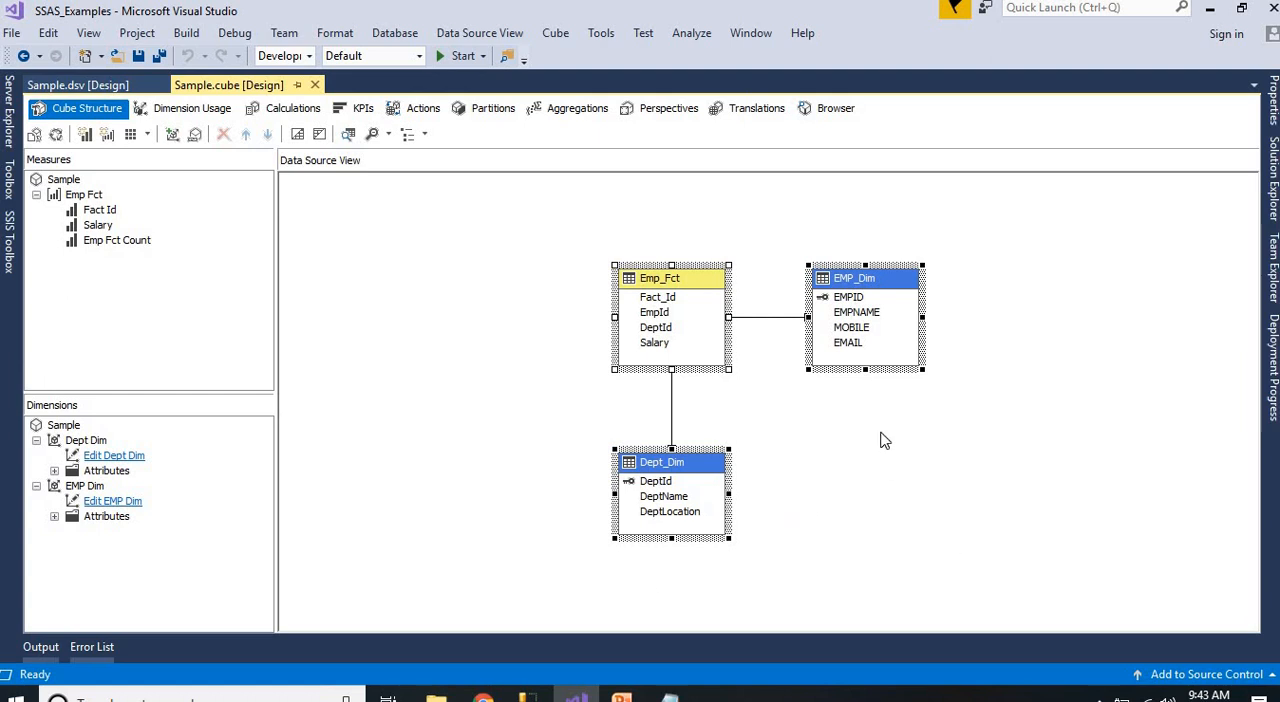
Switch back to SQL Server Management Studio, refresh the SSAS_Emp database and expand its Cubes folder down to the Sample cube
{"action": "left_click", "coordinate": [529, 697]}
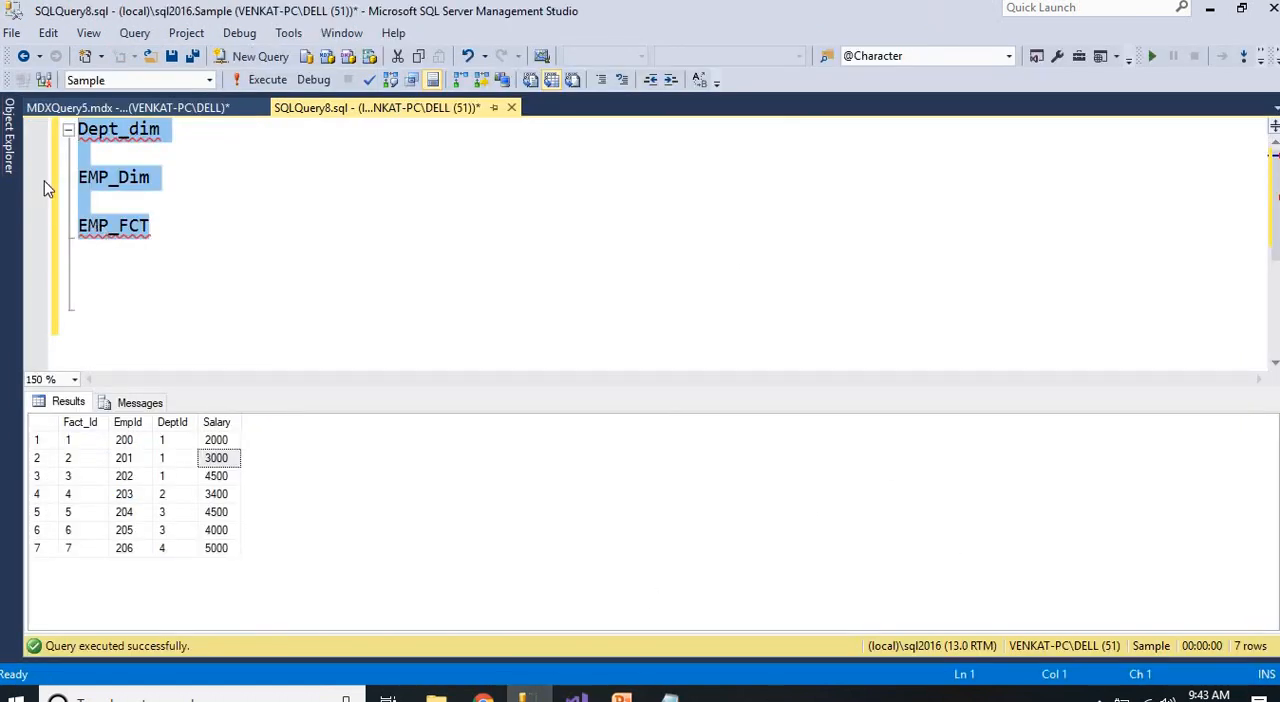
{"action": "left_click", "coordinate": [12, 140]}
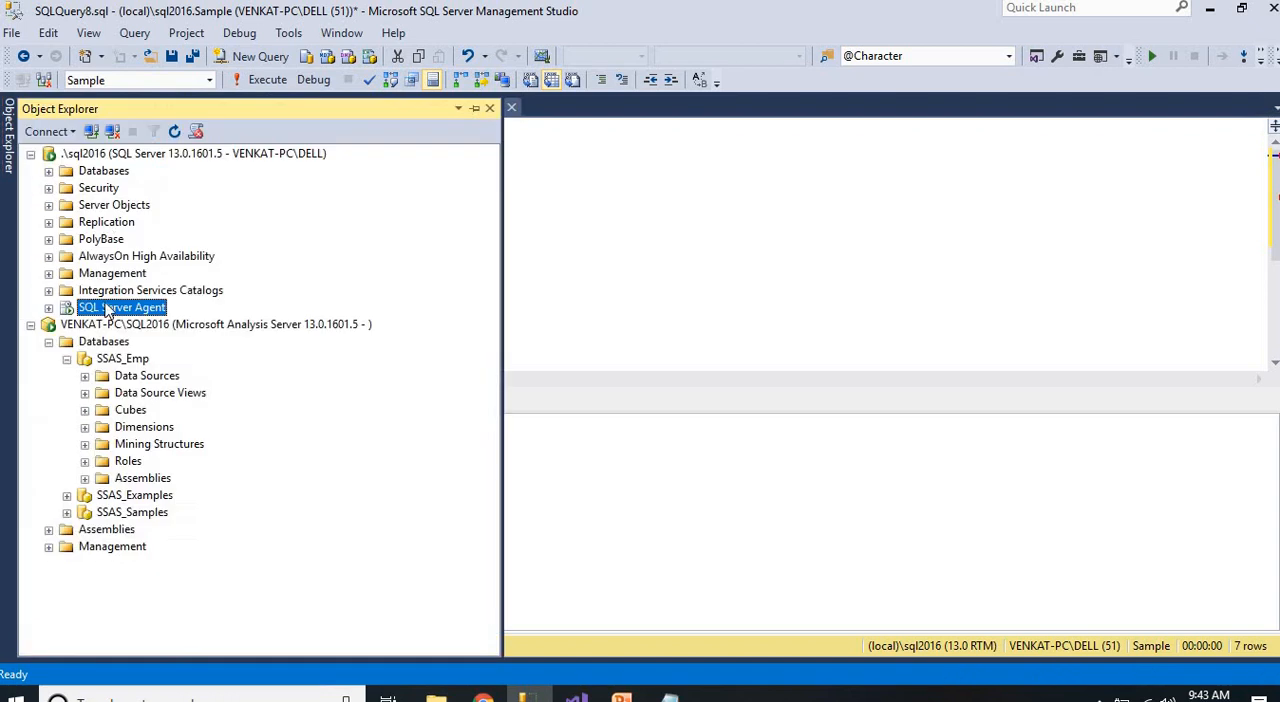
{"action": "right_click", "coordinate": [120, 360]}
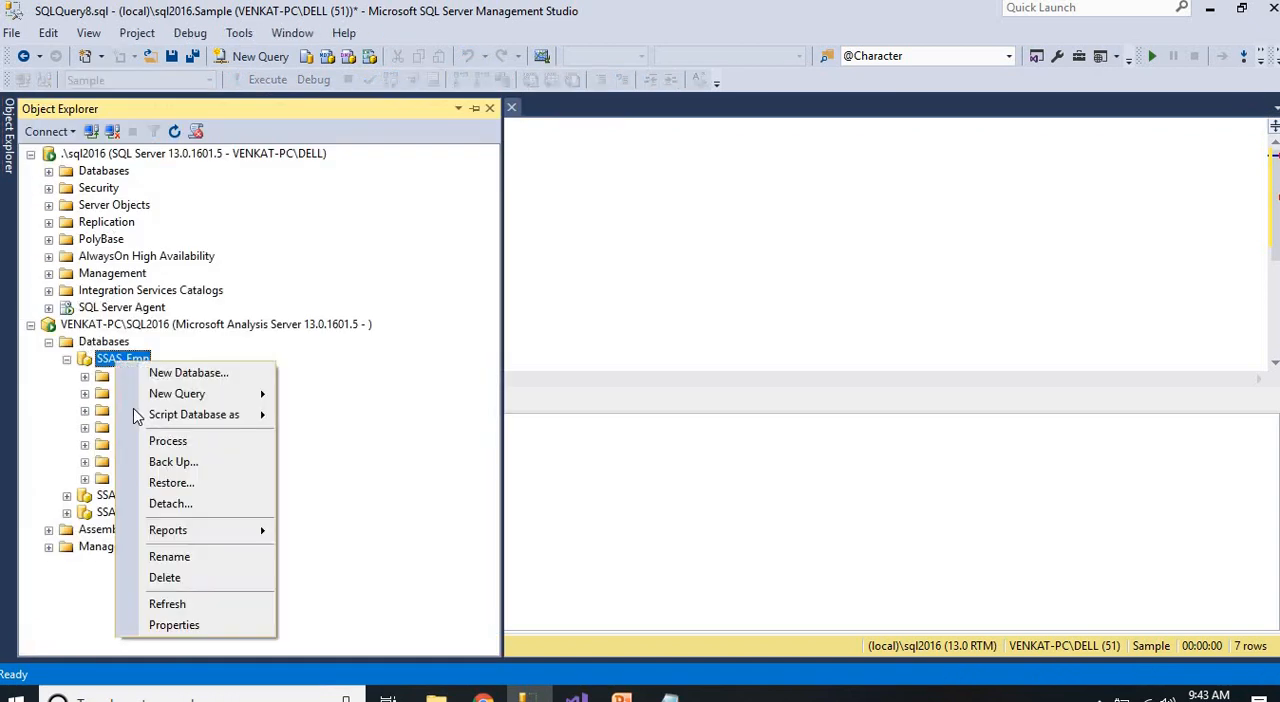
{"action": "left_click", "coordinate": [167, 605]}
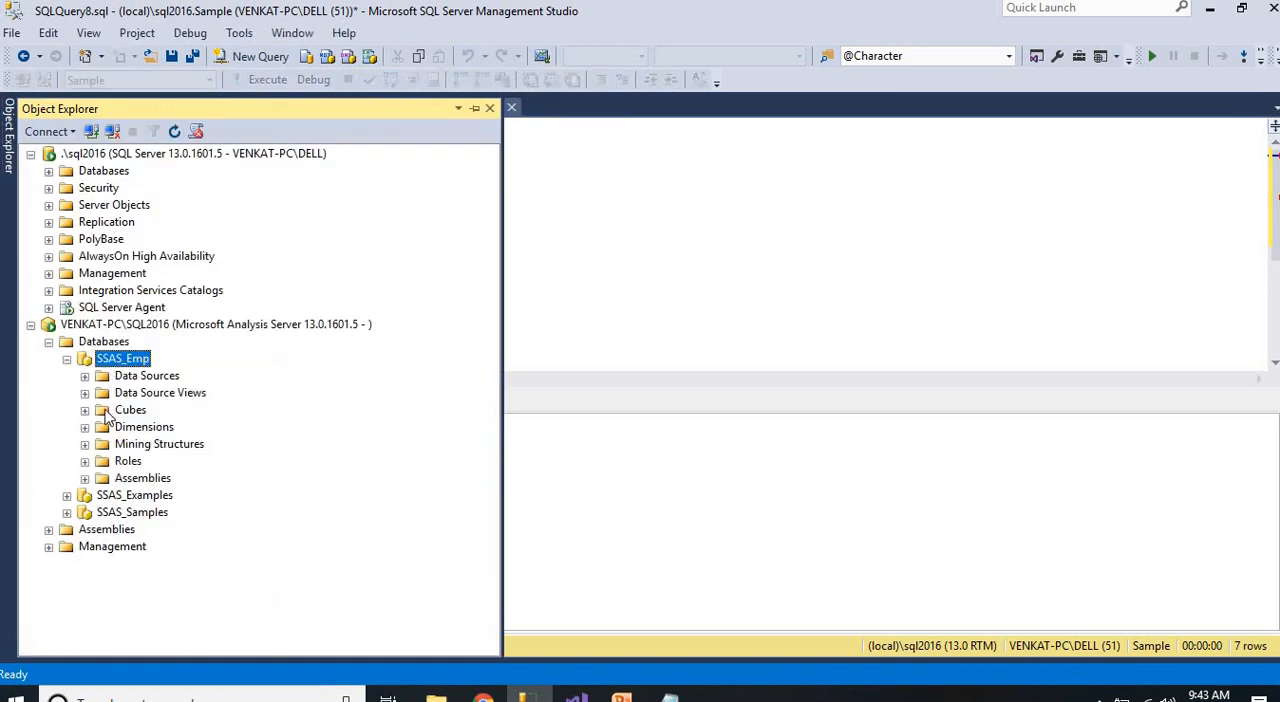
{"action": "left_click", "coordinate": [103, 427]}
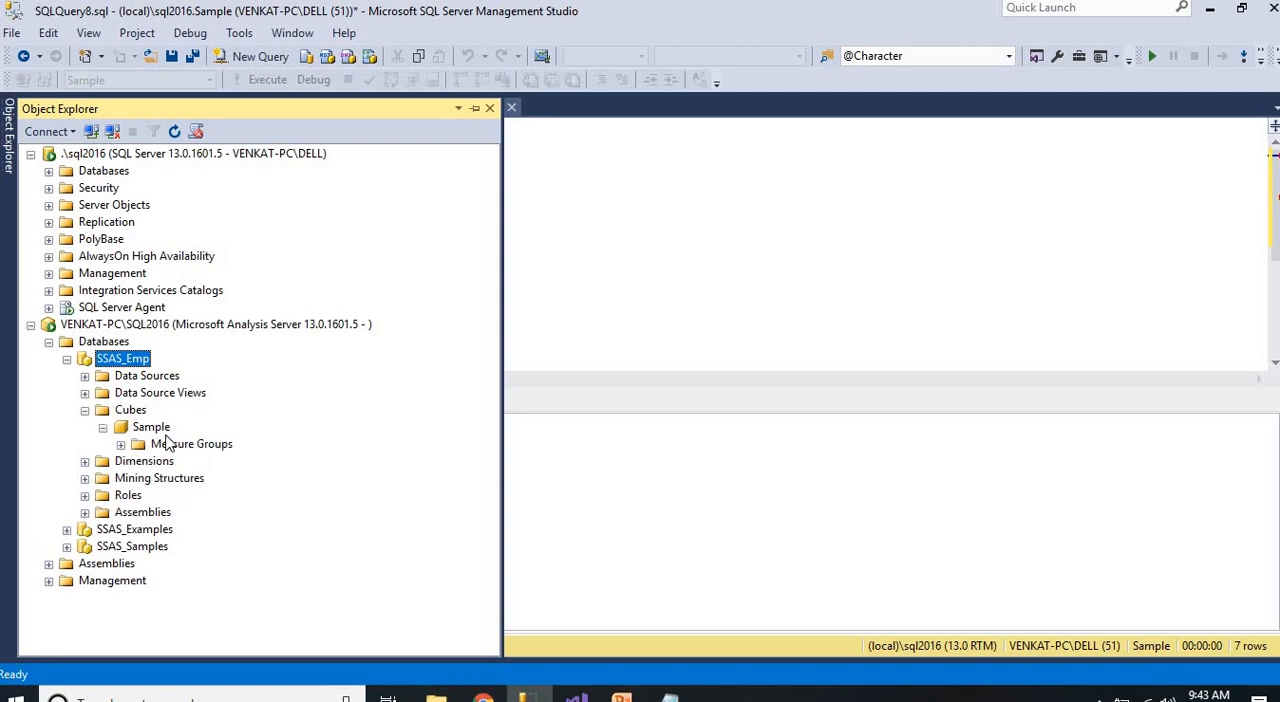
Execute the MDX query in MDXQuery5.mdx that lists Salary by Dept Name from the Sample cube
{"action": "left_click", "coordinate": [562, 308]}
{"action": "left_click", "coordinate": [200, 110]}
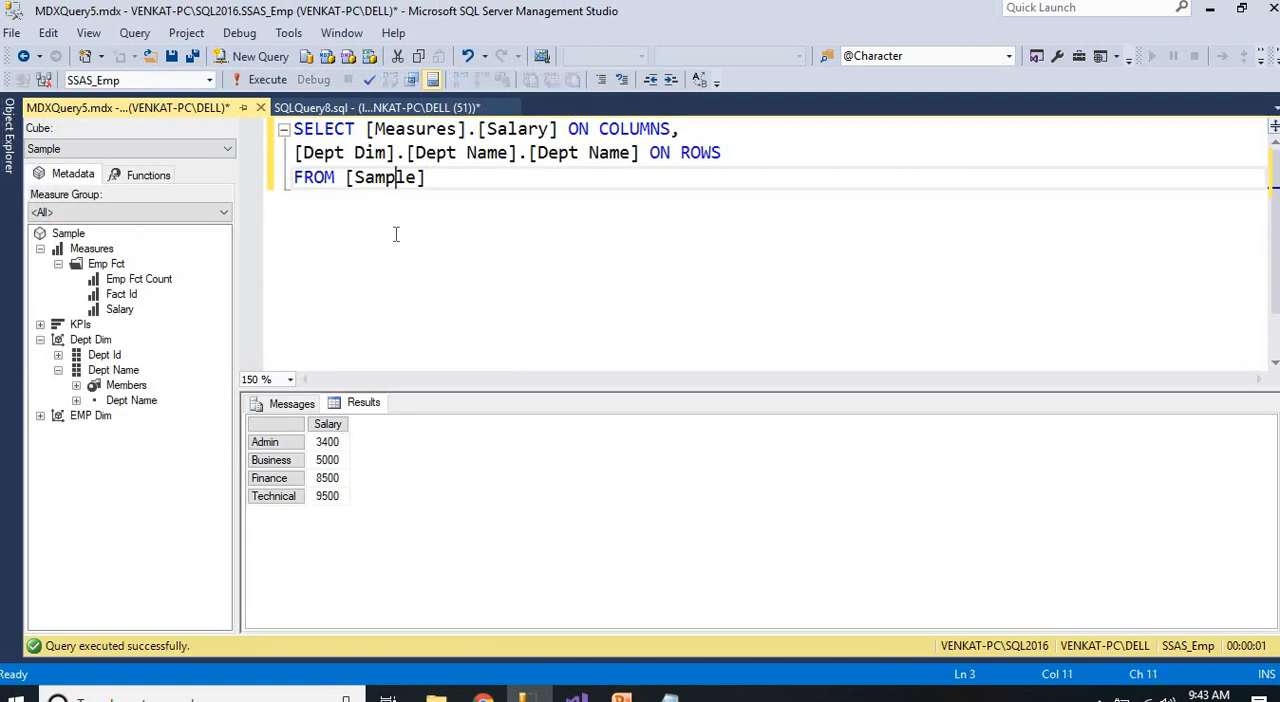
{"action": "left_click", "coordinate": [262, 79]}
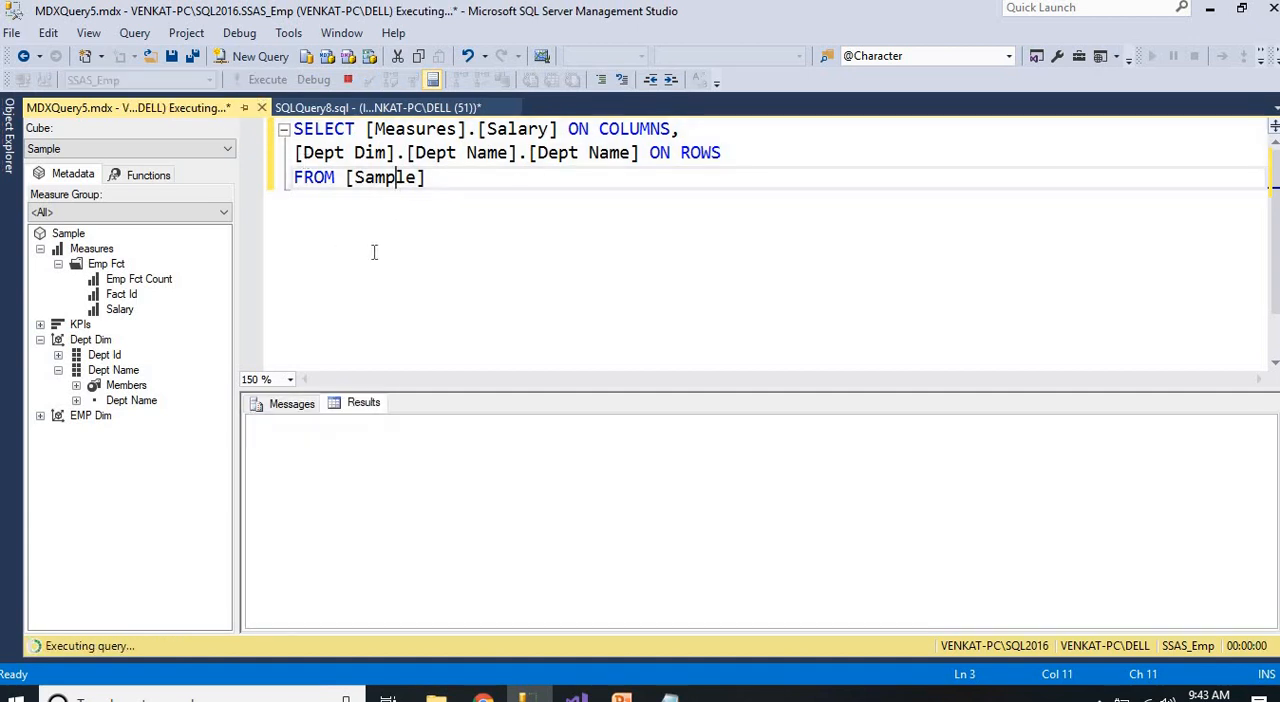
Examine the query's COLUMNS and ROWS axes and the Salary result for each department
{"action": "left_click_drag", "start_coordinate": [366, 128], "coordinate": [588, 130]}
{"action": "left_click_drag", "start_coordinate": [680, 133], "coordinate": [681, 130]}
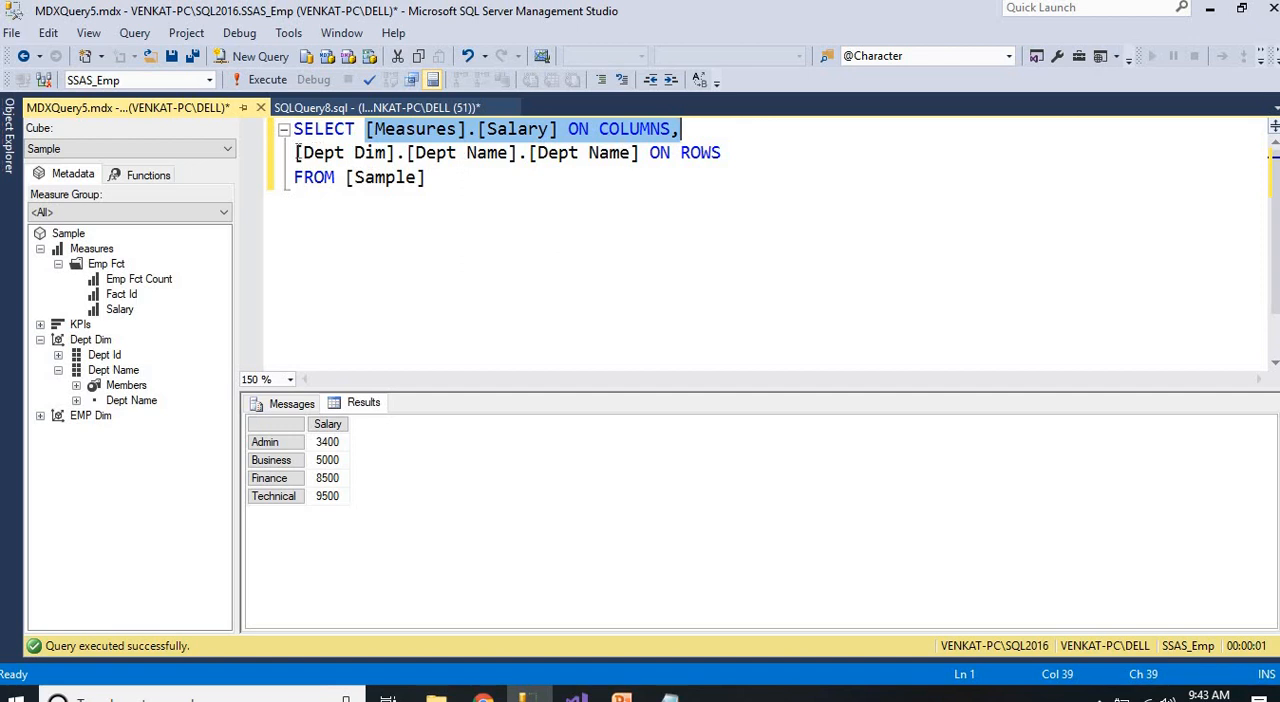
{"action": "left_click_drag", "start_coordinate": [297, 152], "coordinate": [609, 209]}
{"action": "left_click", "coordinate": [609, 209]}
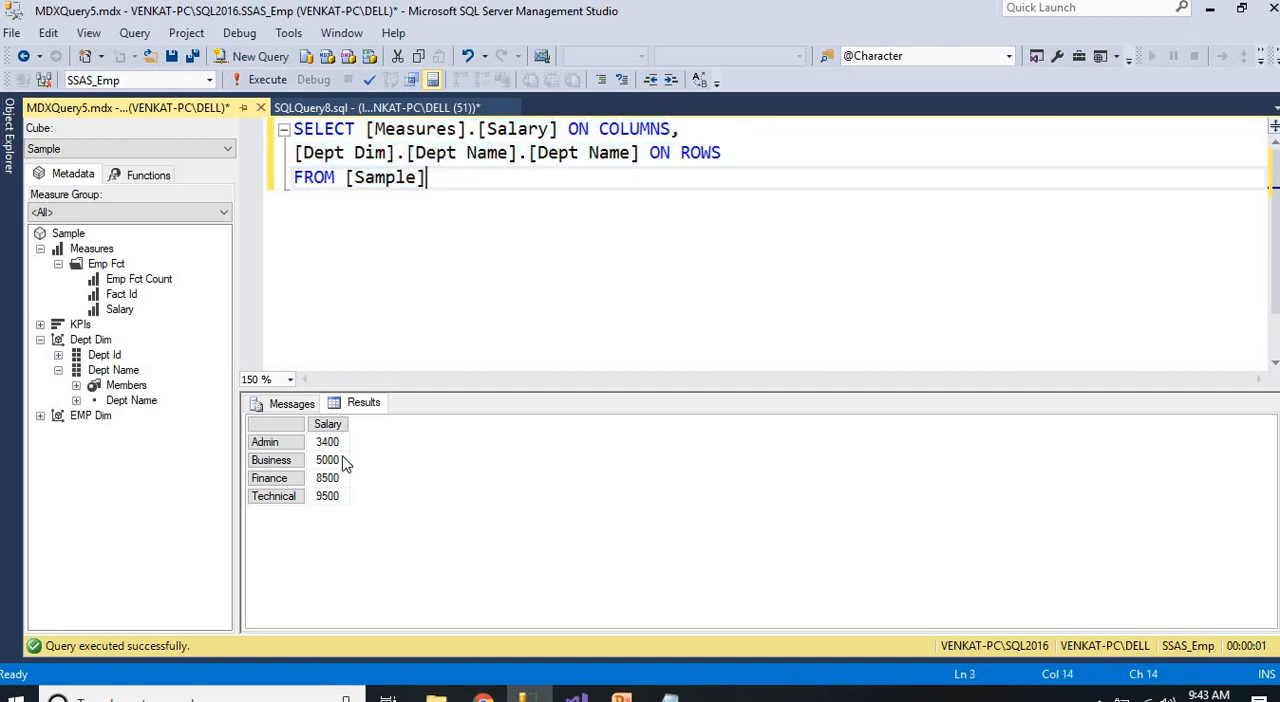
{"action": "left_click", "coordinate": [283, 445]}
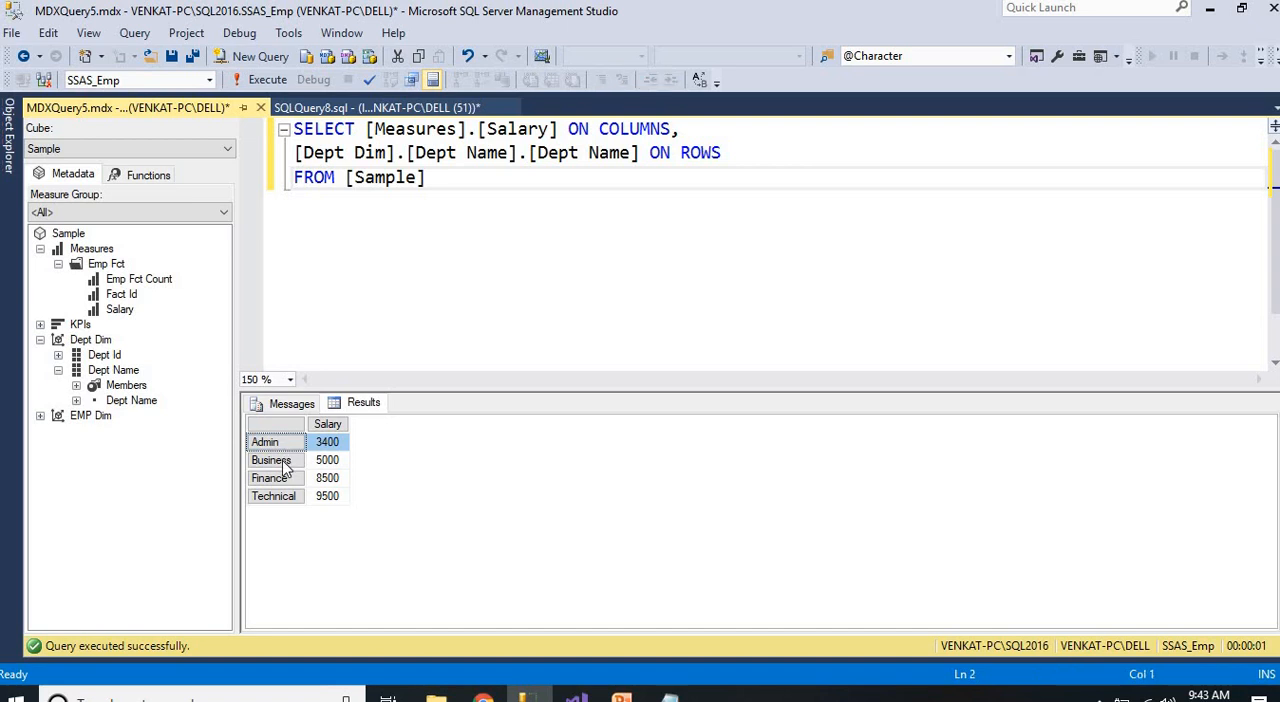
{"action": "left_click", "coordinate": [285, 460]}
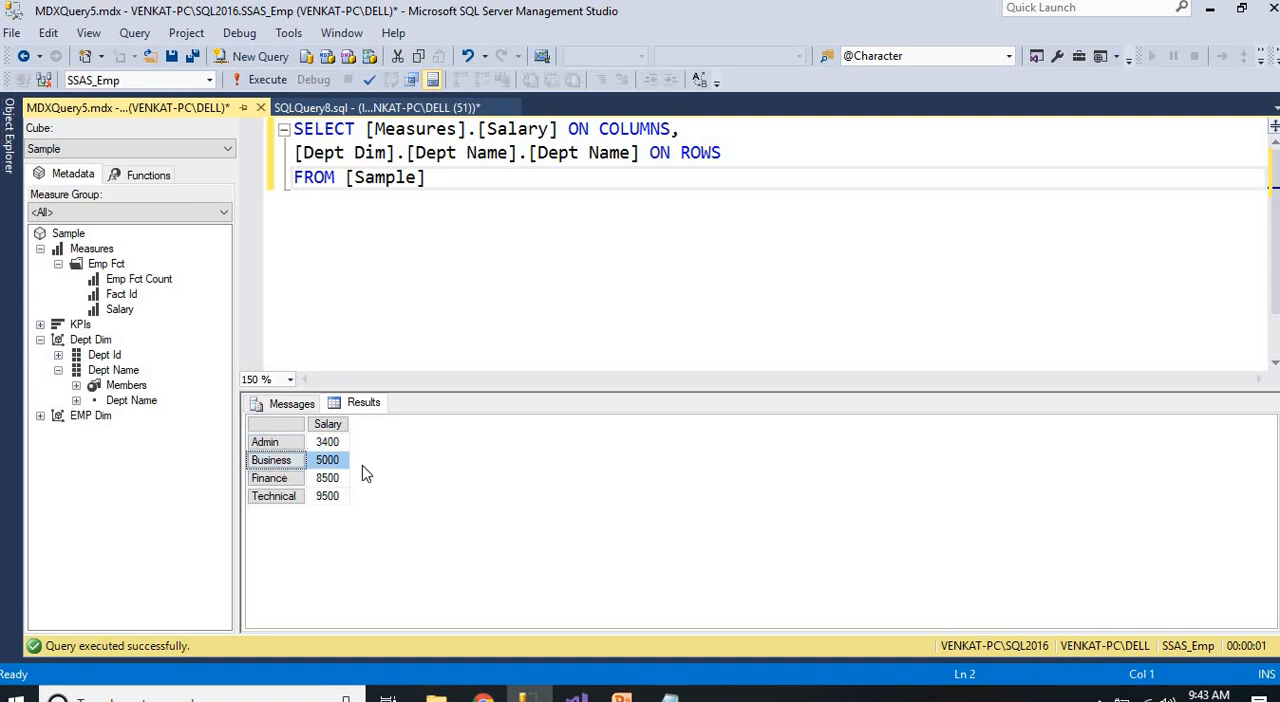
{"action": "left_click", "coordinate": [284, 483]}
{"action": "left_click", "coordinate": [285, 497]}
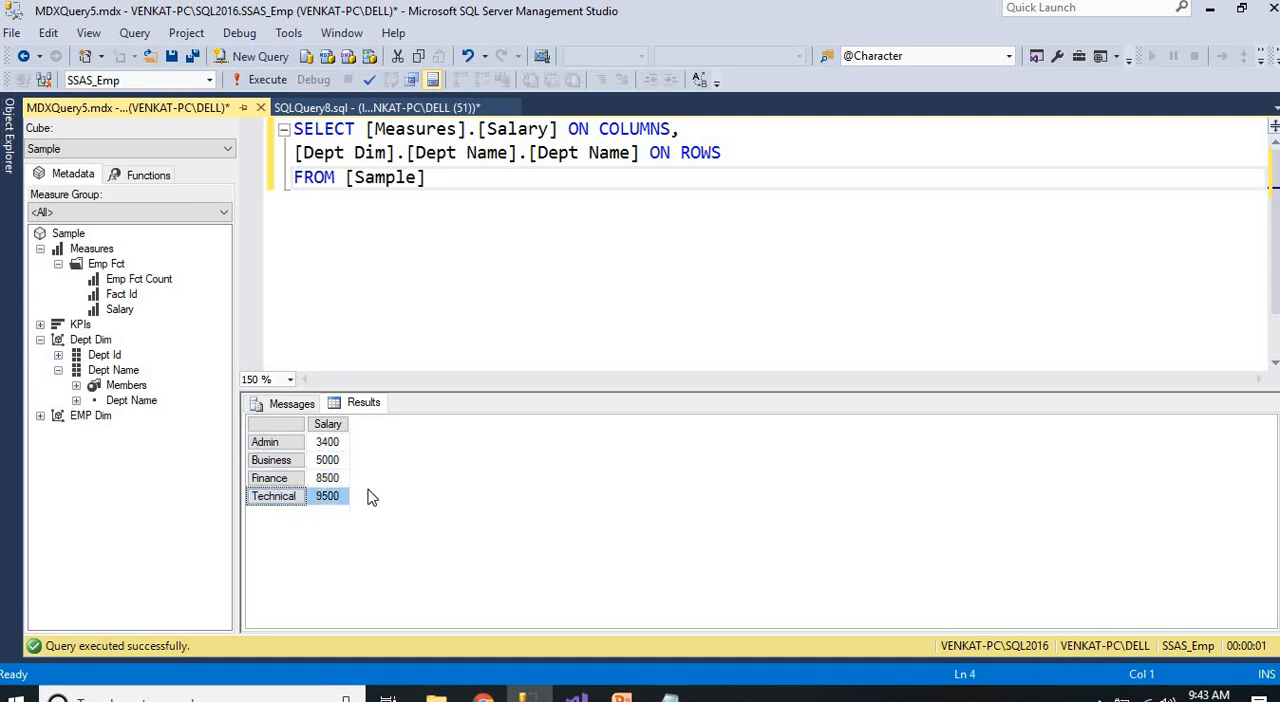
Highlight the whole MDX query and switch to the cube-processing notes in Notepad
{"action": "left_click", "coordinate": [416, 278]}
{"action": "left_click_drag", "start_coordinate": [430, 180], "coordinate": [292, 128]}
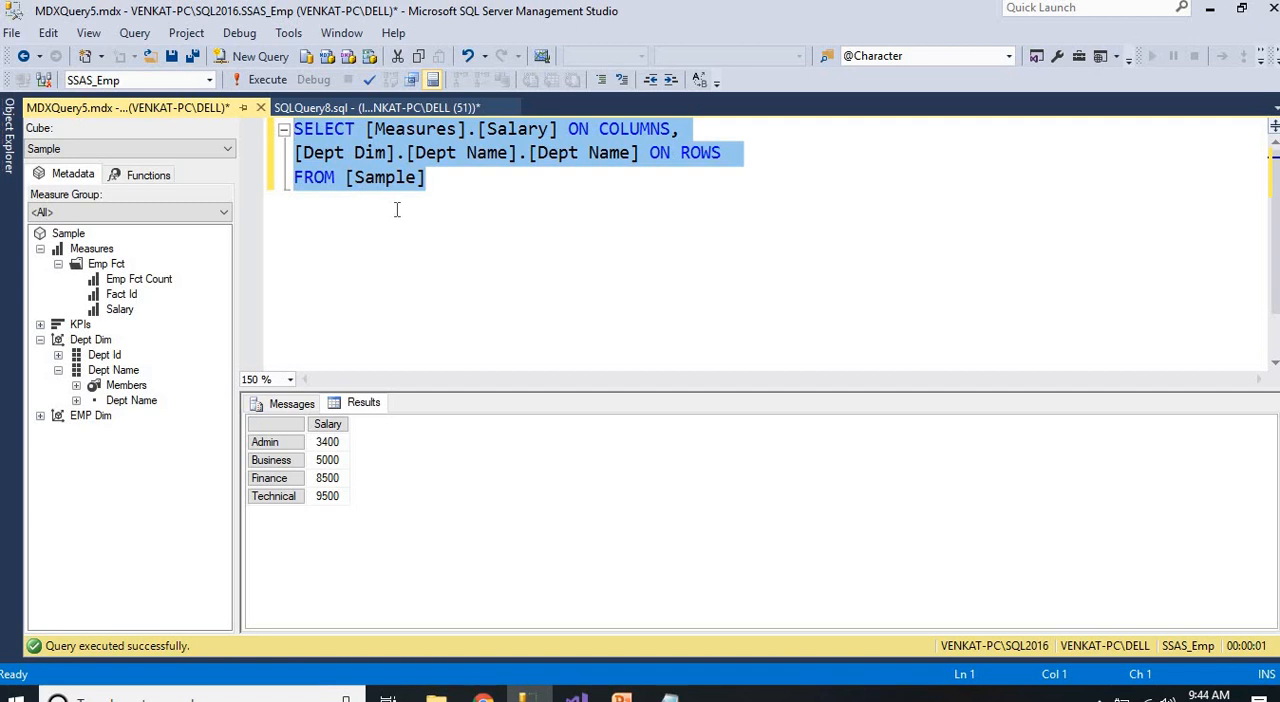
{"action": "left_click", "coordinate": [668, 697]}
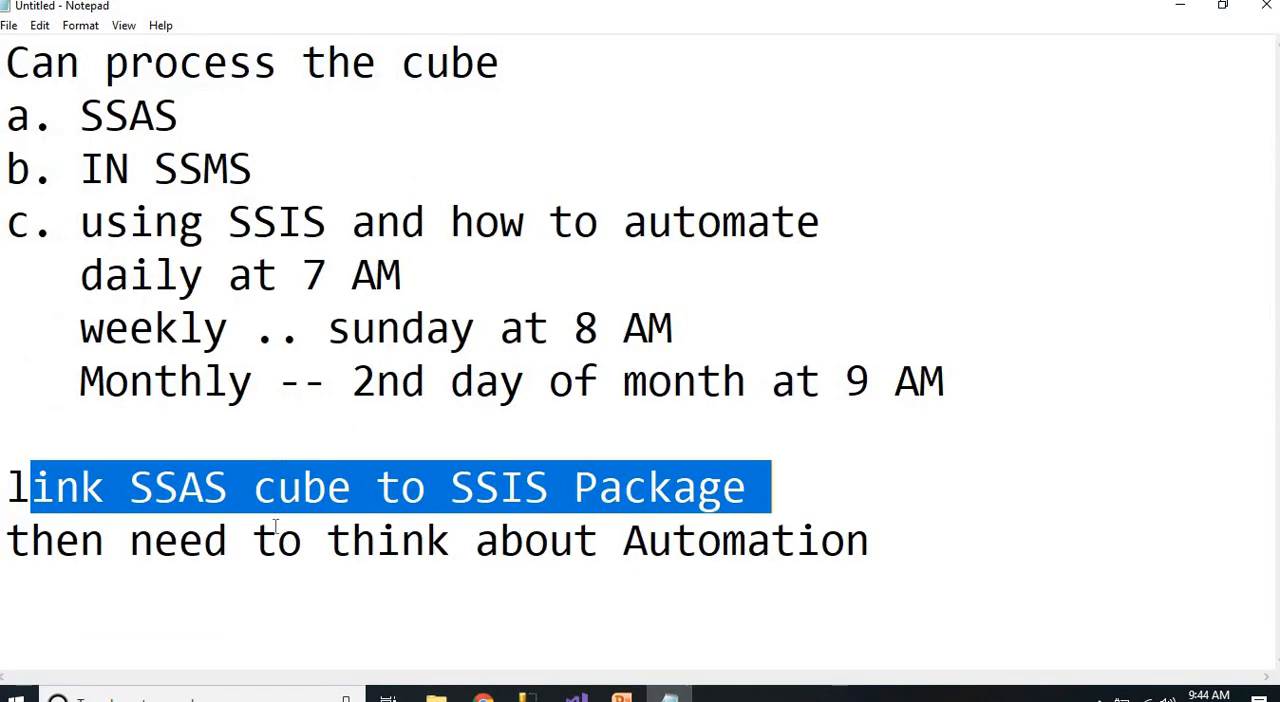
Highlight the line "link SSAS cube to SSIS Package" in the notes
{"action": "left_click", "coordinate": [206, 528]}
{"action": "left_click", "coordinate": [860, 499]}
{"action": "key", "text": "shift+Up"}
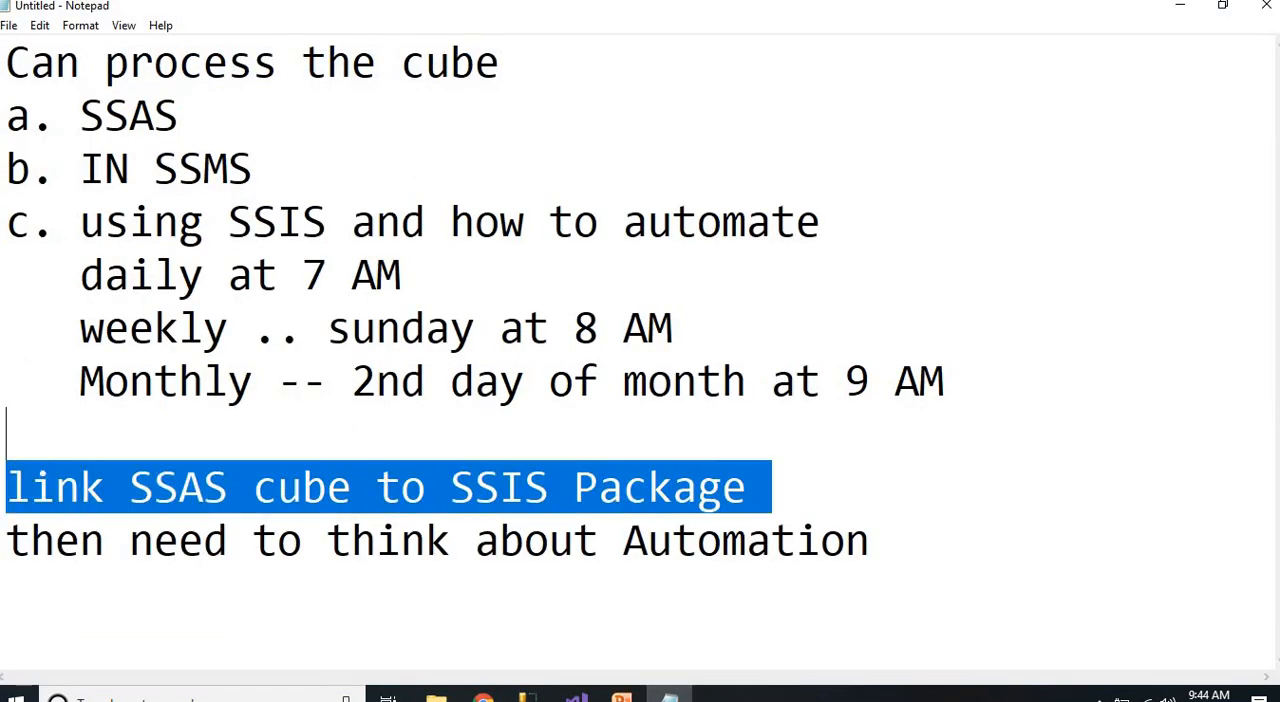
Switch to Visual Studio and add a new SSIS package to the SSIS_SSAS project
{"action": "key", "text": "alt+Tab"}
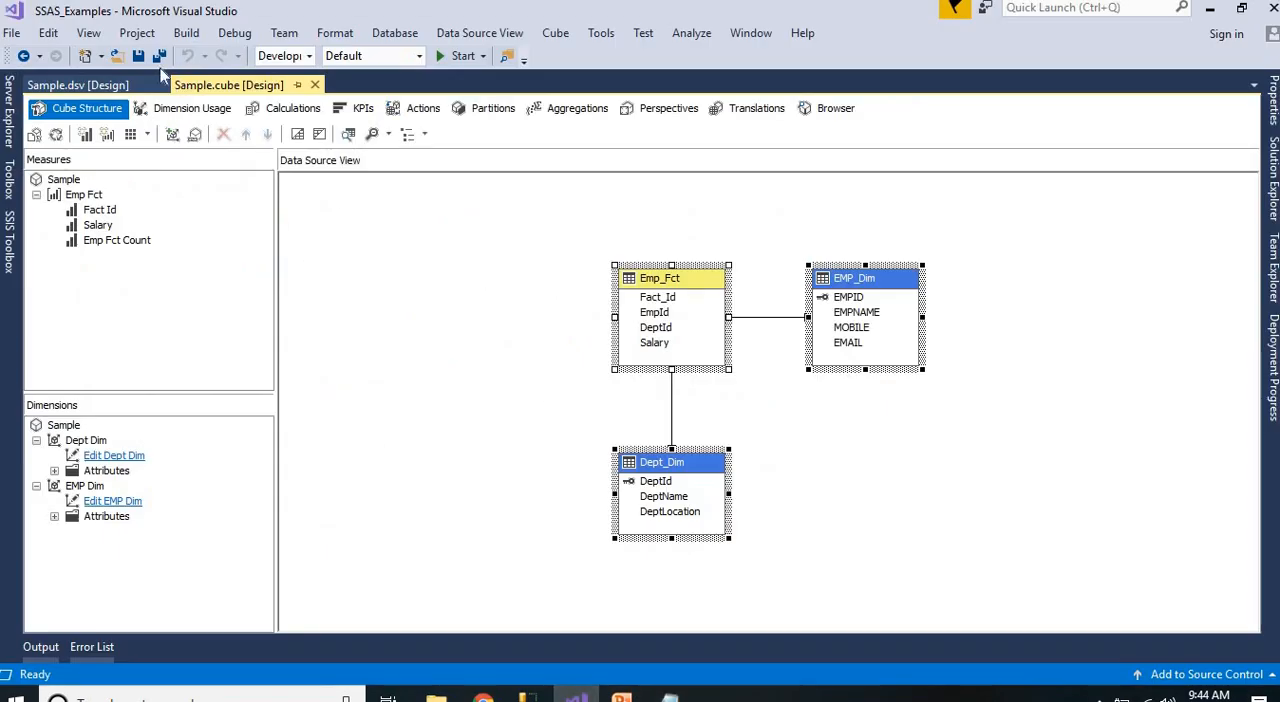
{"action": "left_click", "coordinate": [1274, 187]}
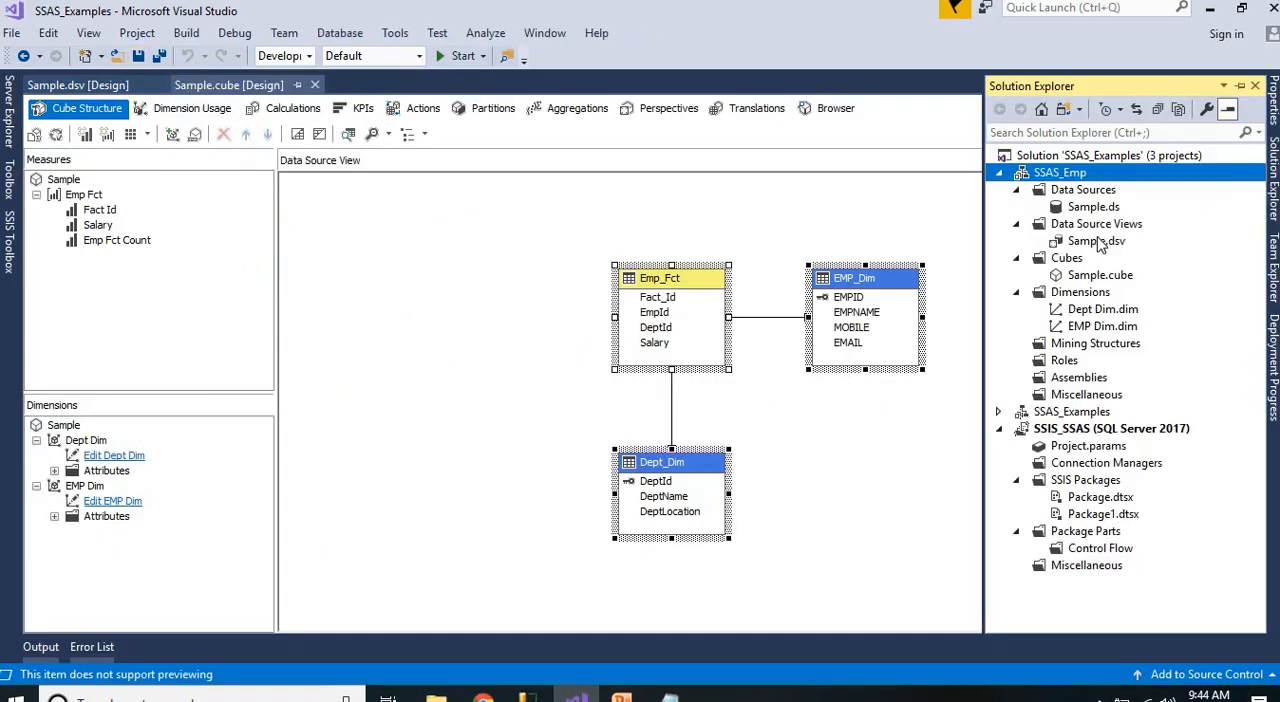
{"action": "left_click", "coordinate": [999, 175]}
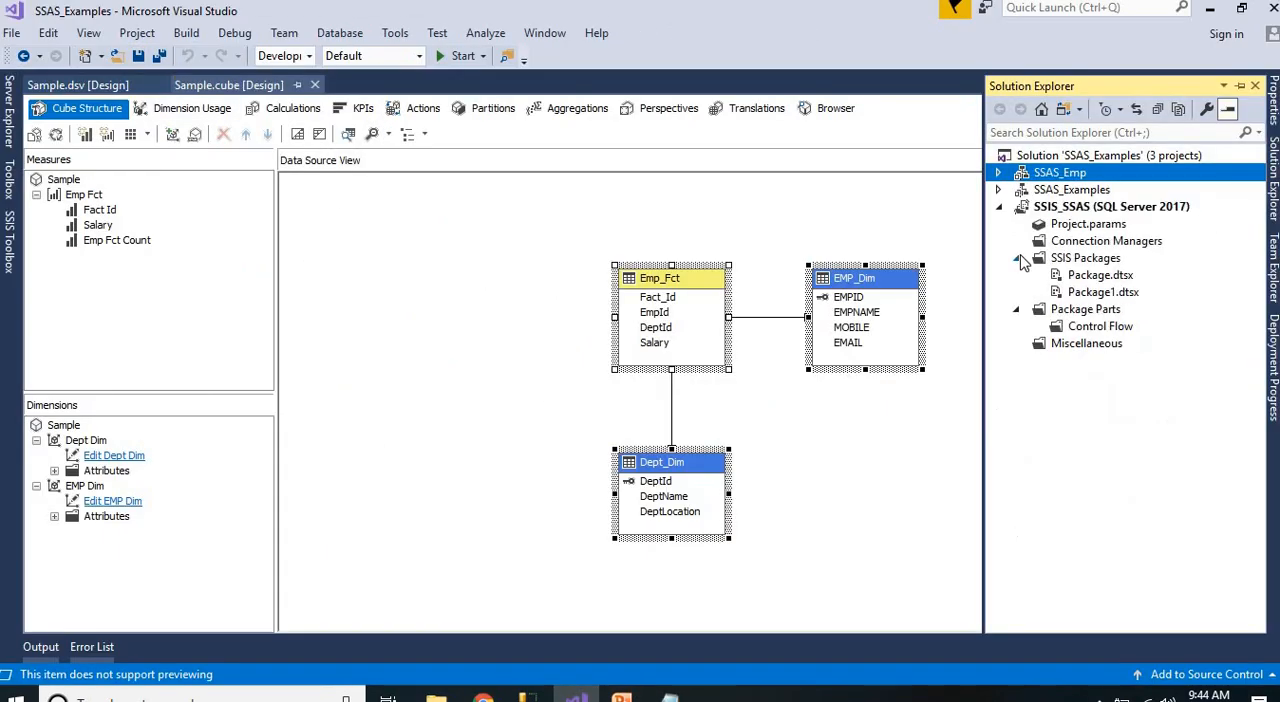
{"action": "right_click", "coordinate": [1084, 257]}
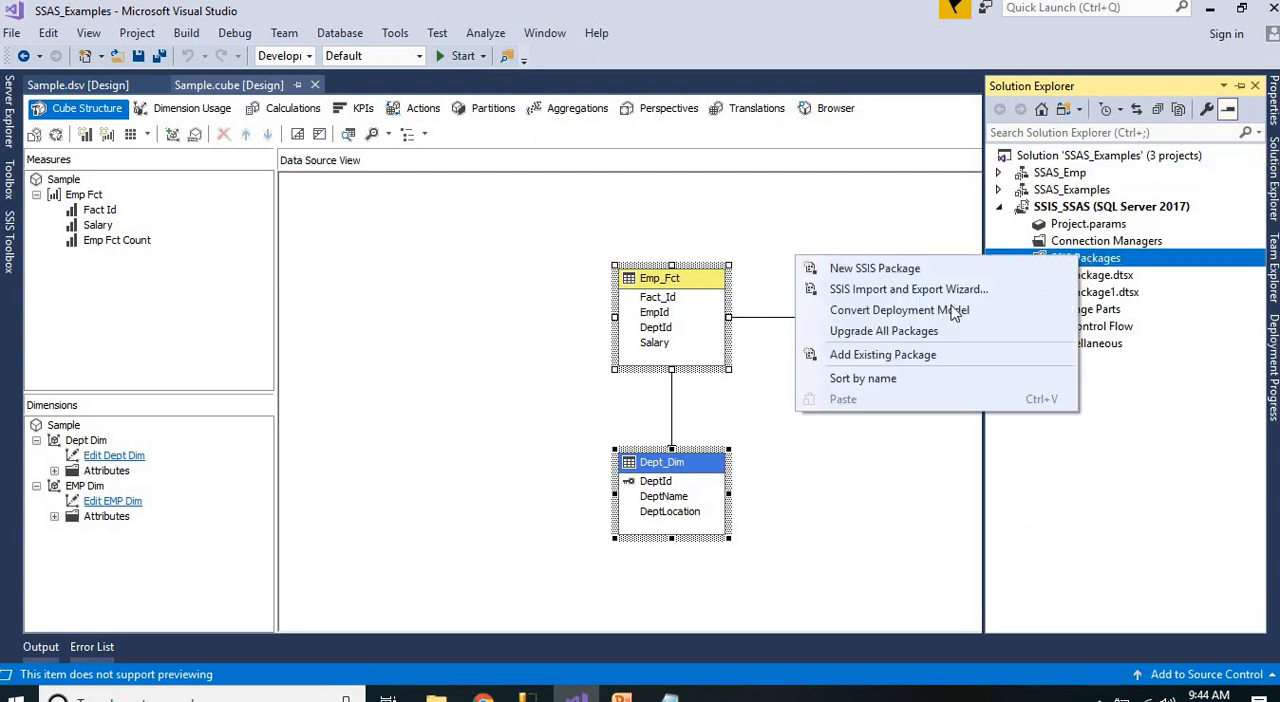
{"action": "left_click", "coordinate": [907, 265]}
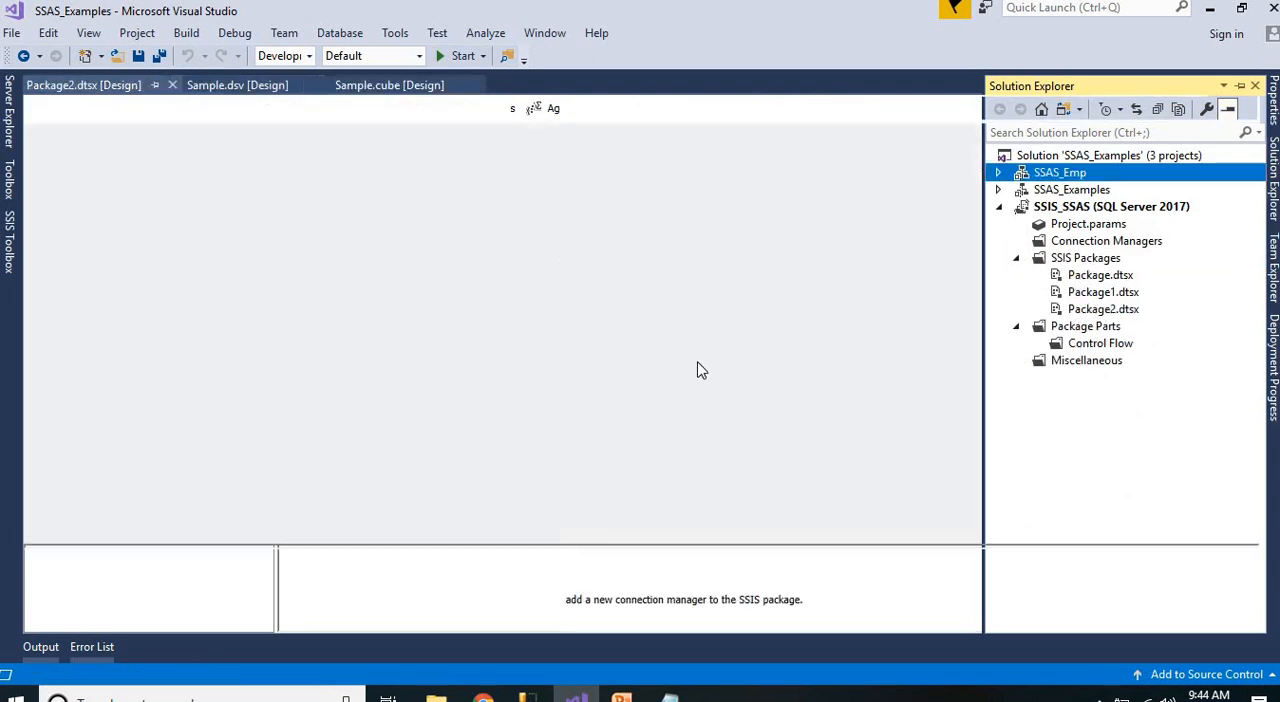
Rename the new package Package2.dtsx as Cube_Process.dtsx and save it
{"action": "right_click", "coordinate": [1103, 309]}
{"action": "left_click", "coordinate": [903, 614]}
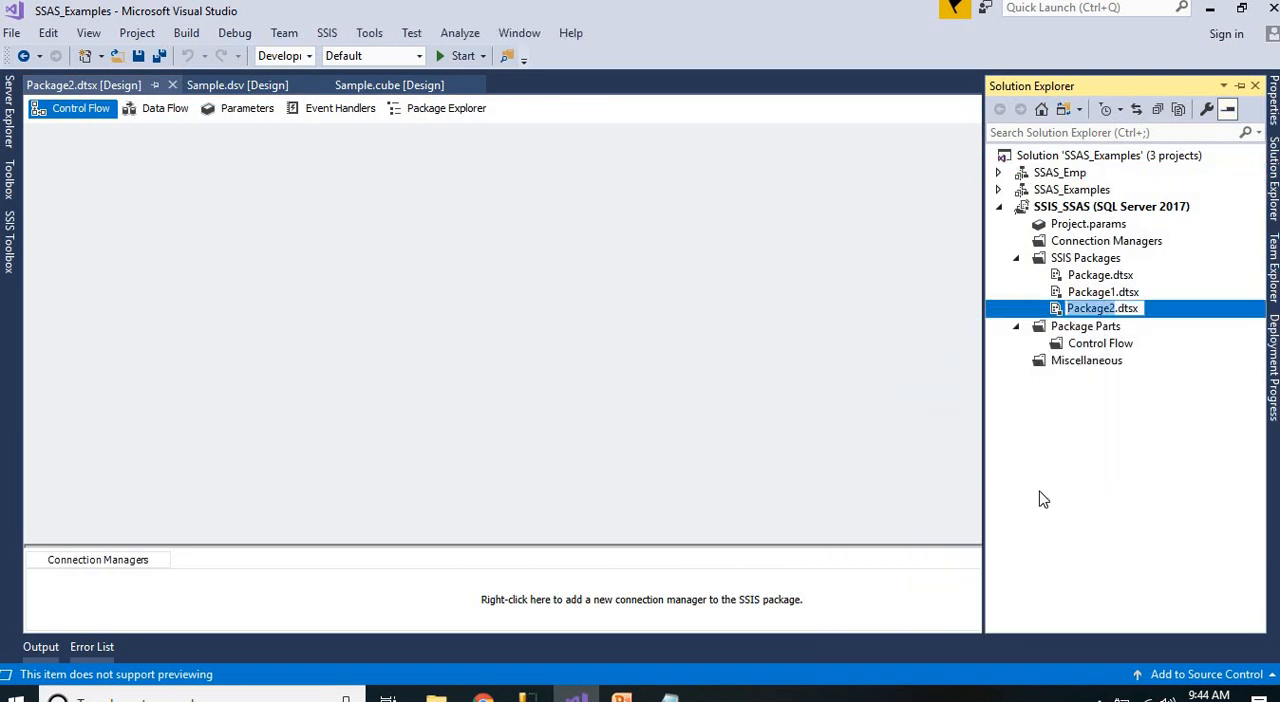
{"action": "type", "text": "Cube"}
{"action": "key", "text": "BackSpace"}
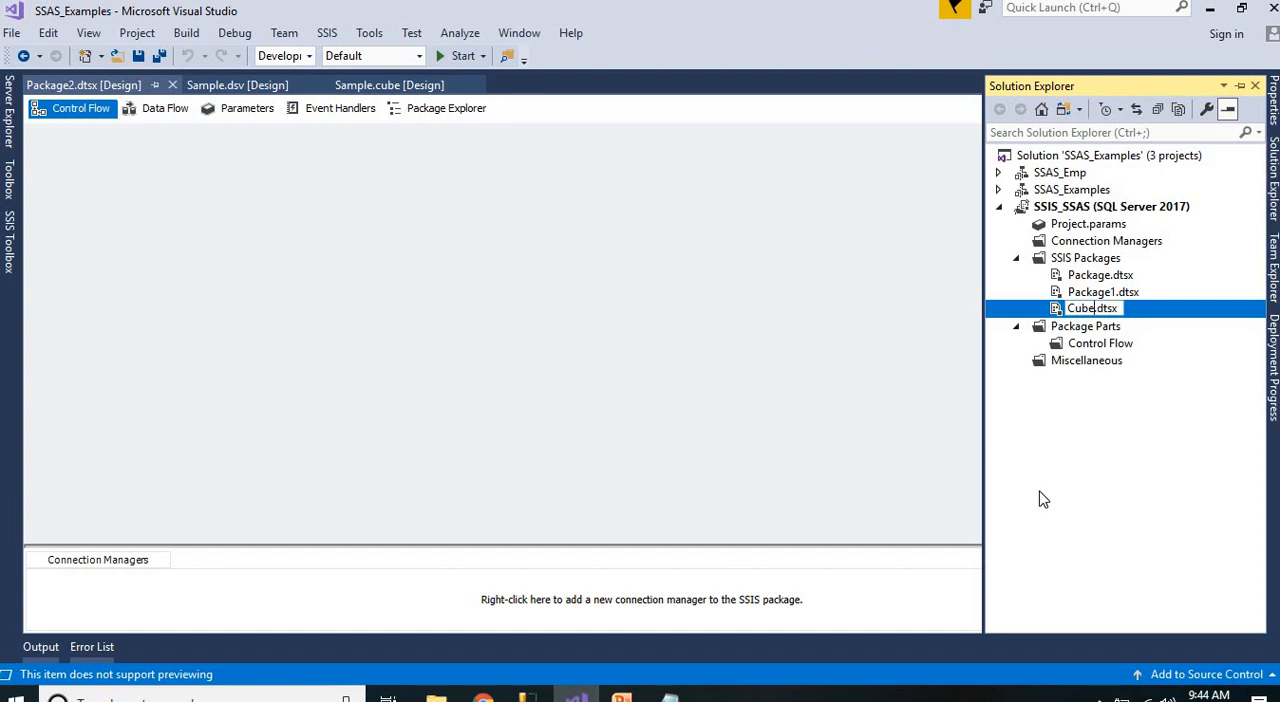
{"action": "type", "text": "_Proces"}
{"action": "type", "text": "s"}
{"action": "key", "text": "Return"}
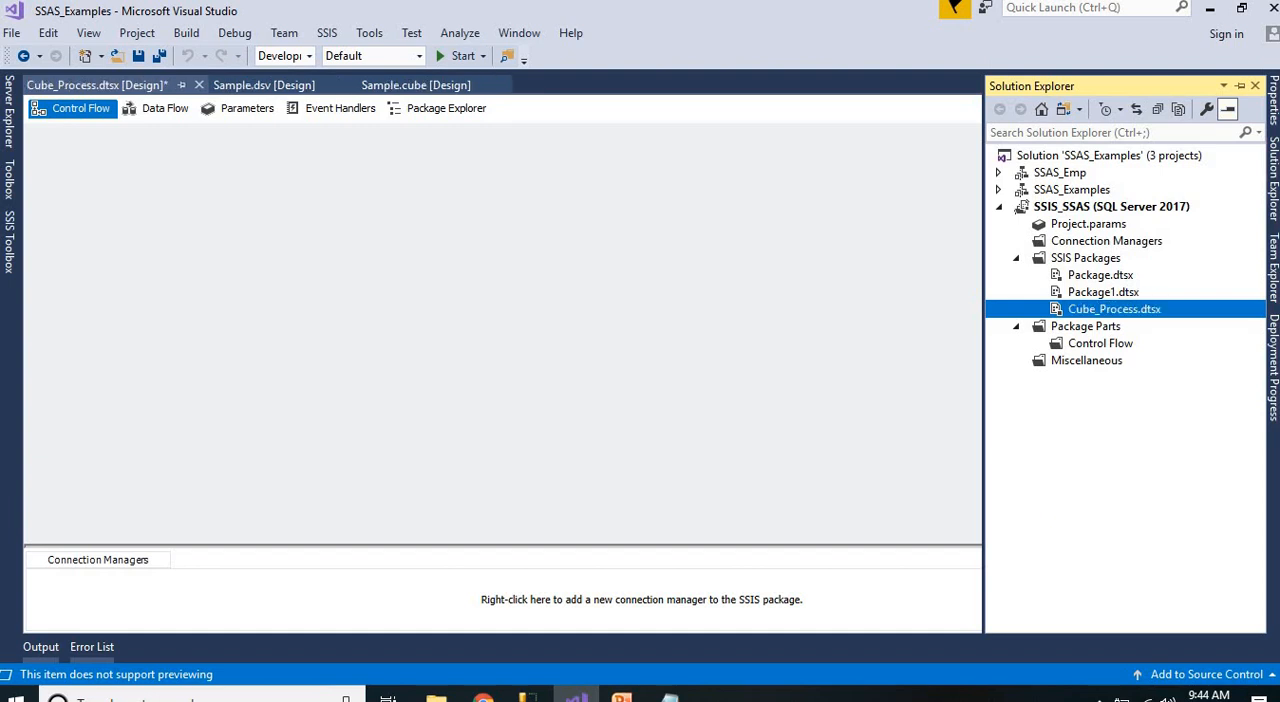
{"action": "left_click", "coordinate": [400, 272]}
{"action": "key", "text": "ctrl+s"}
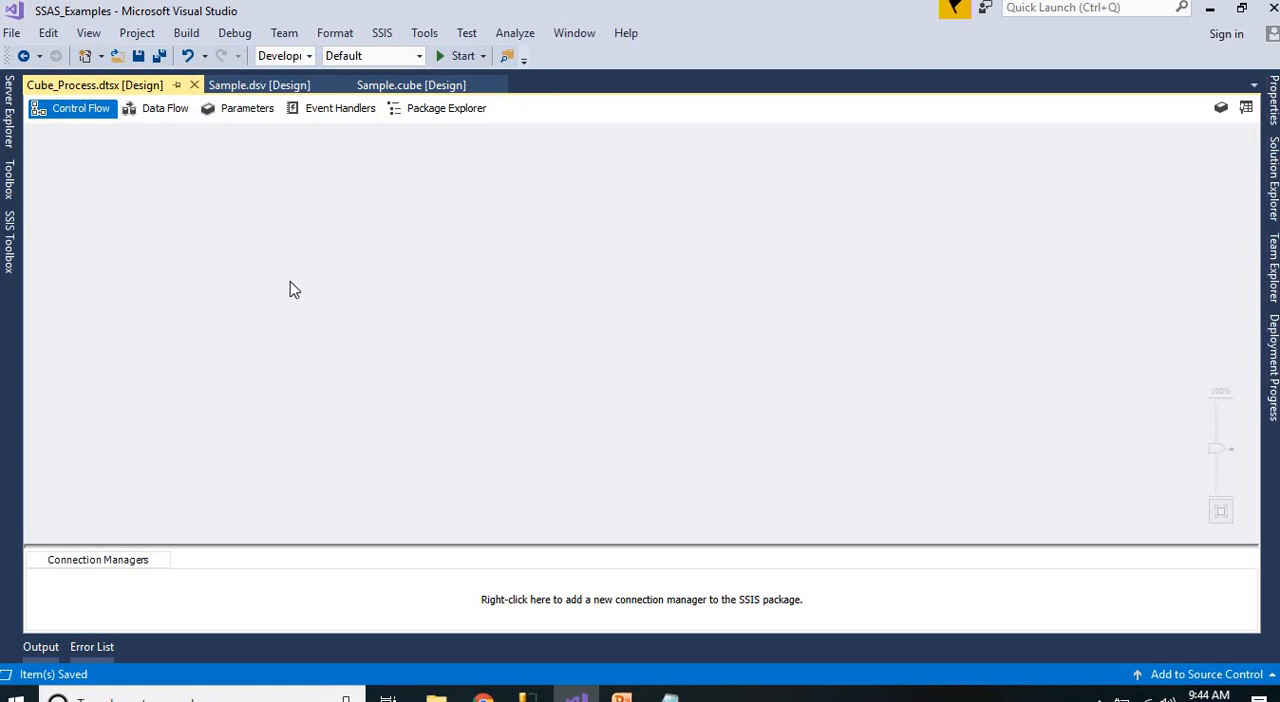
Keep the SSIS Toolbox docked and widened, and add an Analysis Services Processing Task to the package's control flow
{"action": "left_click", "coordinate": [10, 246]}
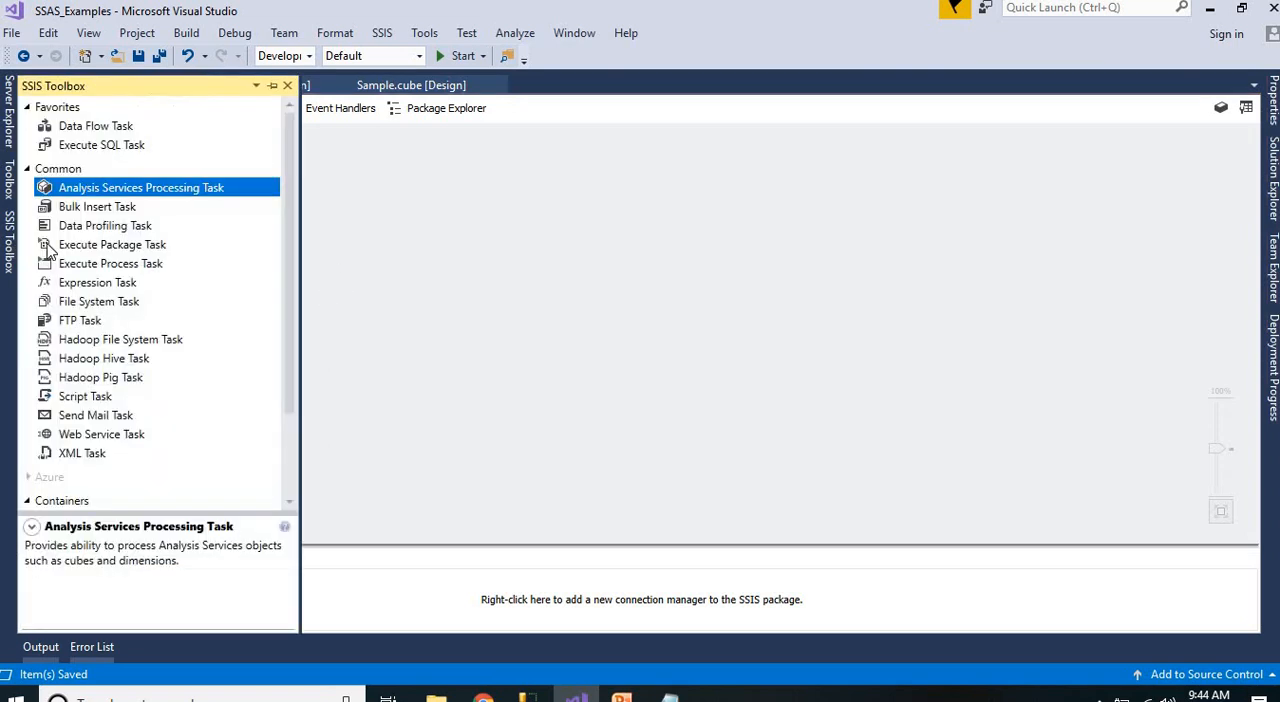
{"action": "left_click", "coordinate": [272, 86]}
{"action": "left_click", "coordinate": [134, 265]}
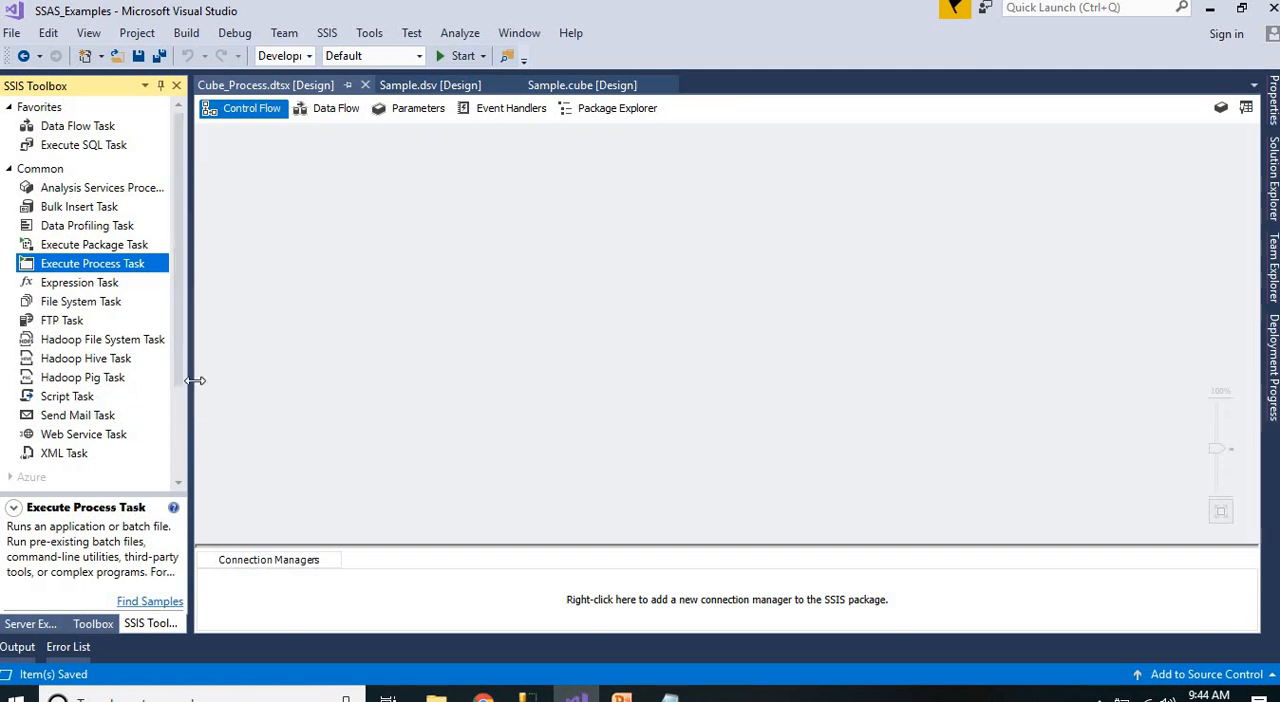
{"action": "left_click_drag", "start_coordinate": [195, 380], "coordinate": [311, 392]}
{"action": "left_click", "coordinate": [148, 198]}
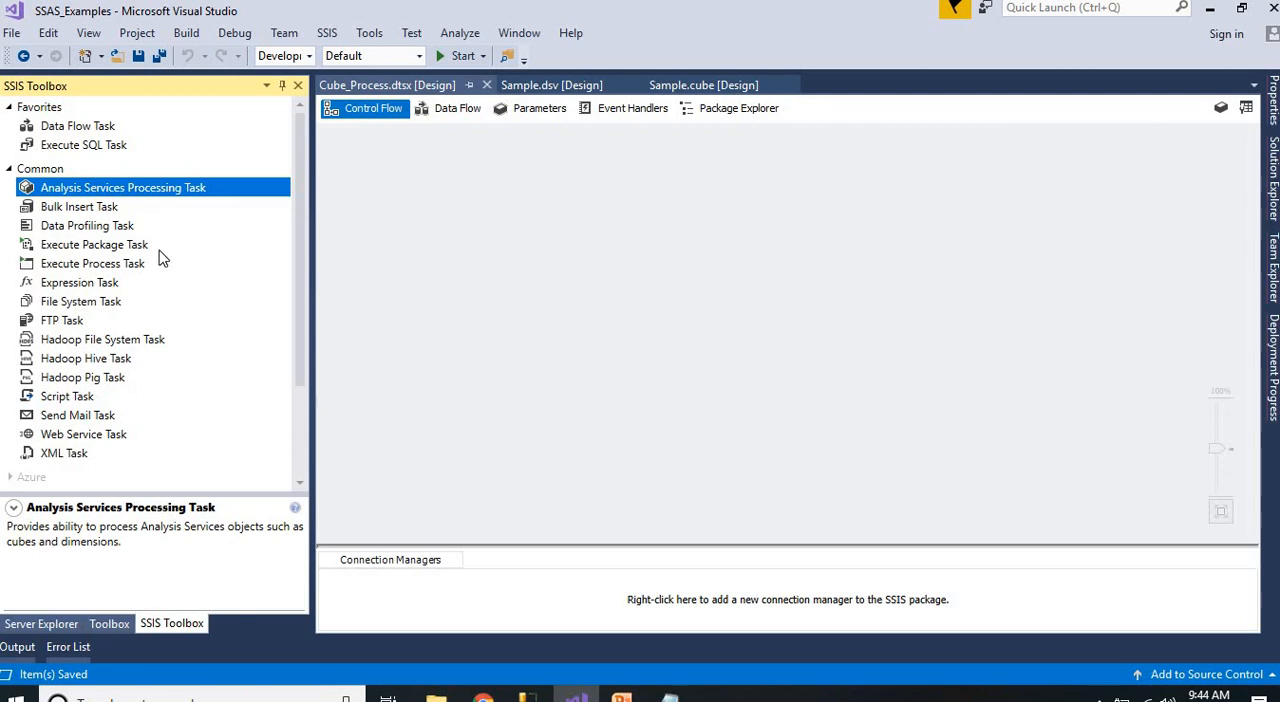
{"action": "left_click_drag", "start_coordinate": [135, 188], "coordinate": [447, 197]}
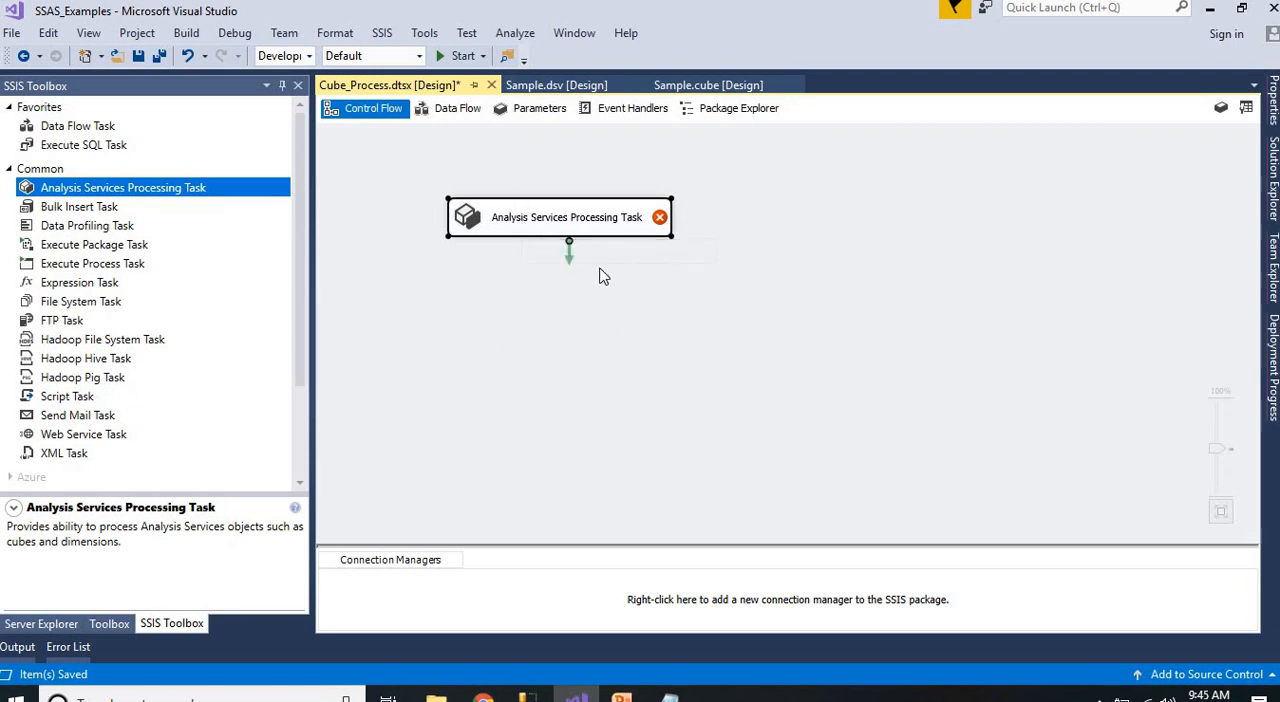
Switch to Notepad, add the lines "Dimensions" and "Cube" below the automation notes, and highlight them
{"action": "left_click", "coordinate": [669, 697]}
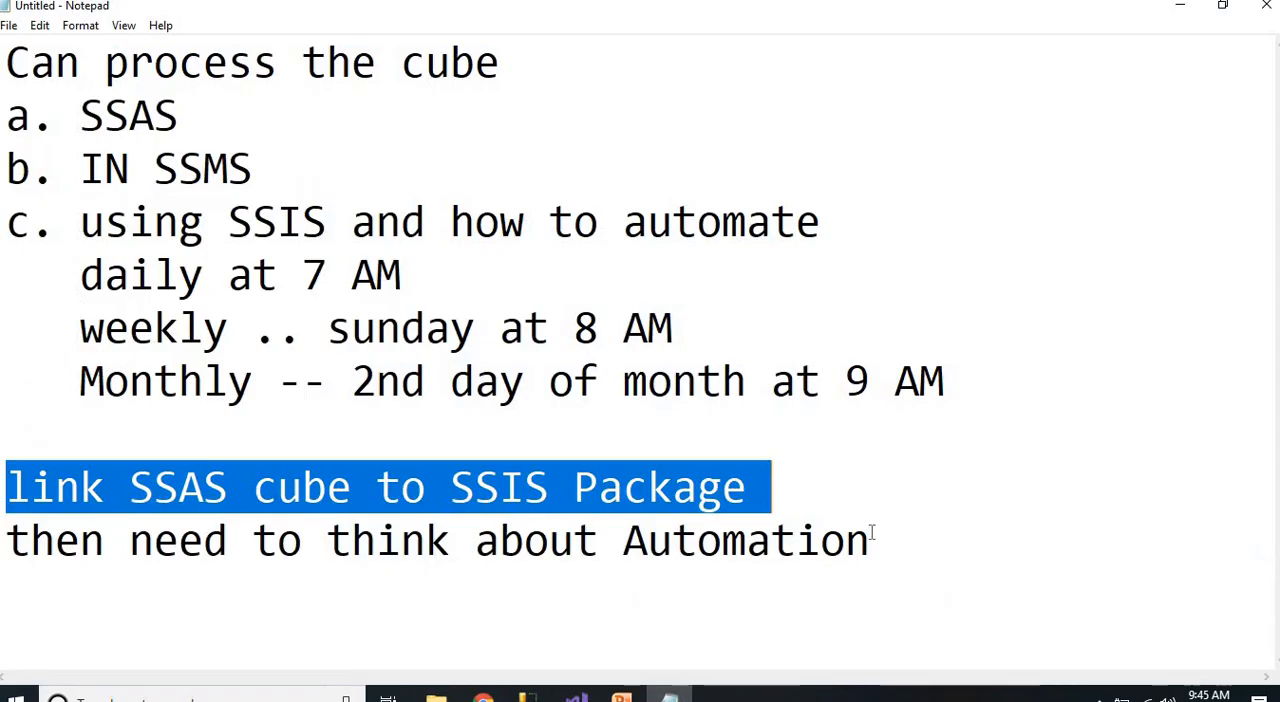
{"action": "left_click", "coordinate": [925, 550]}
{"action": "key", "text": "Return"}
{"action": "key", "text": "Return"}
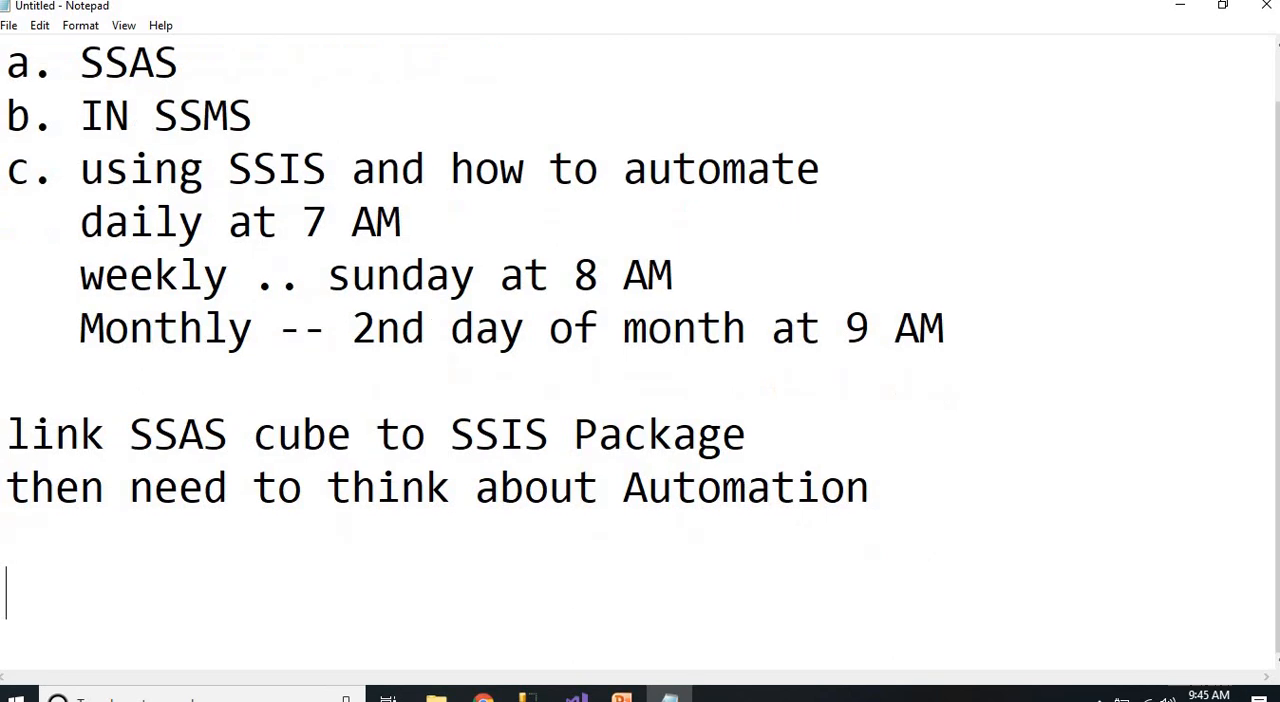
{"action": "type", "text": "Dim"}
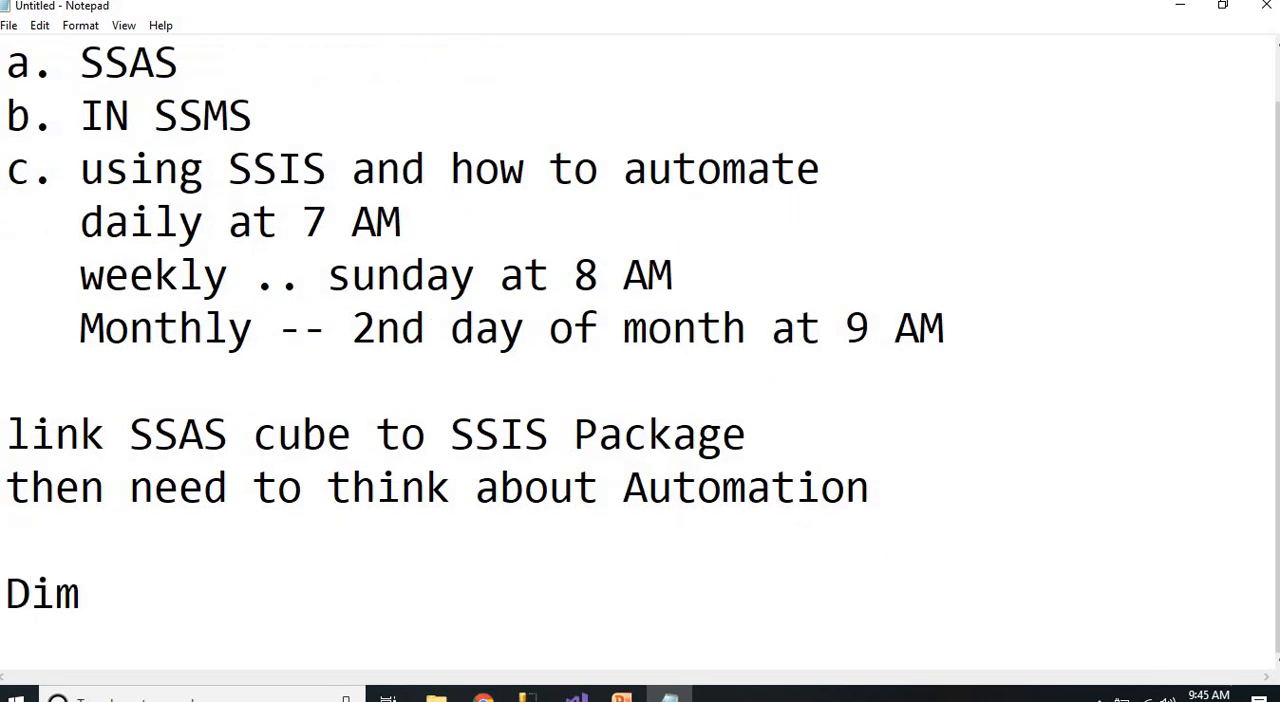
{"action": "type", "text": "ensions"}
{"action": "key", "text": "Return"}
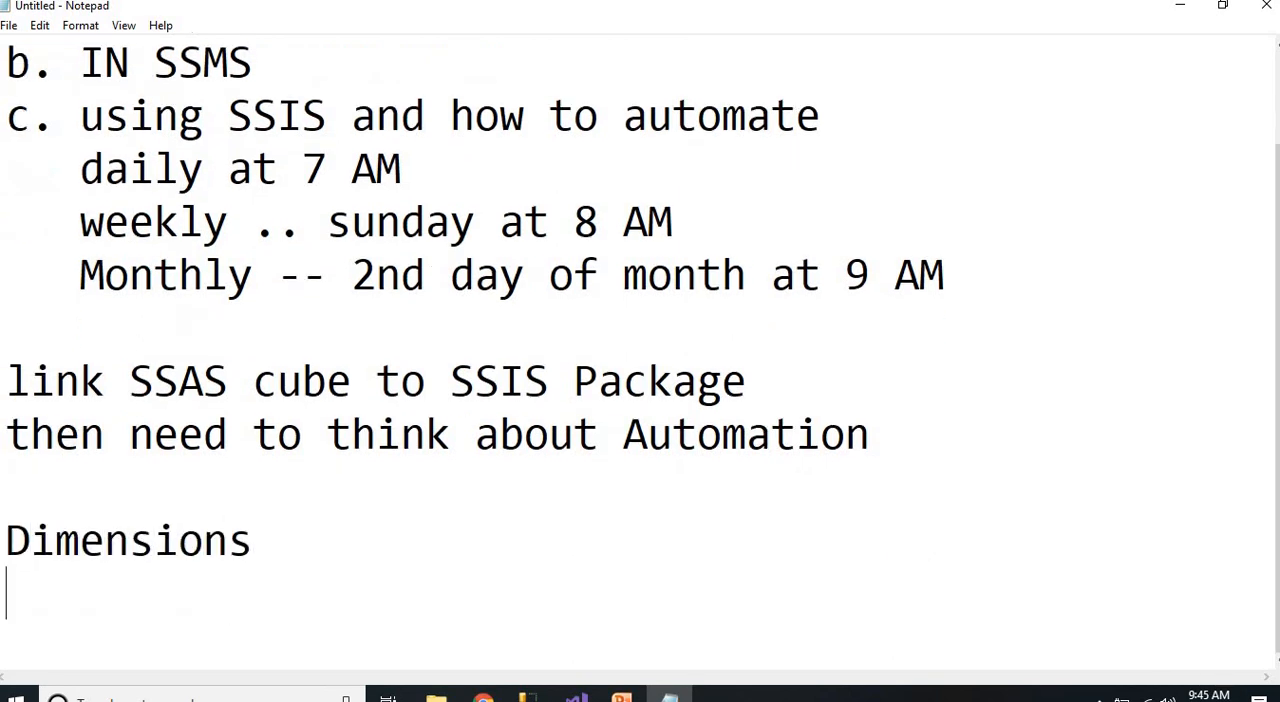
{"action": "type", "text": "Cube"}
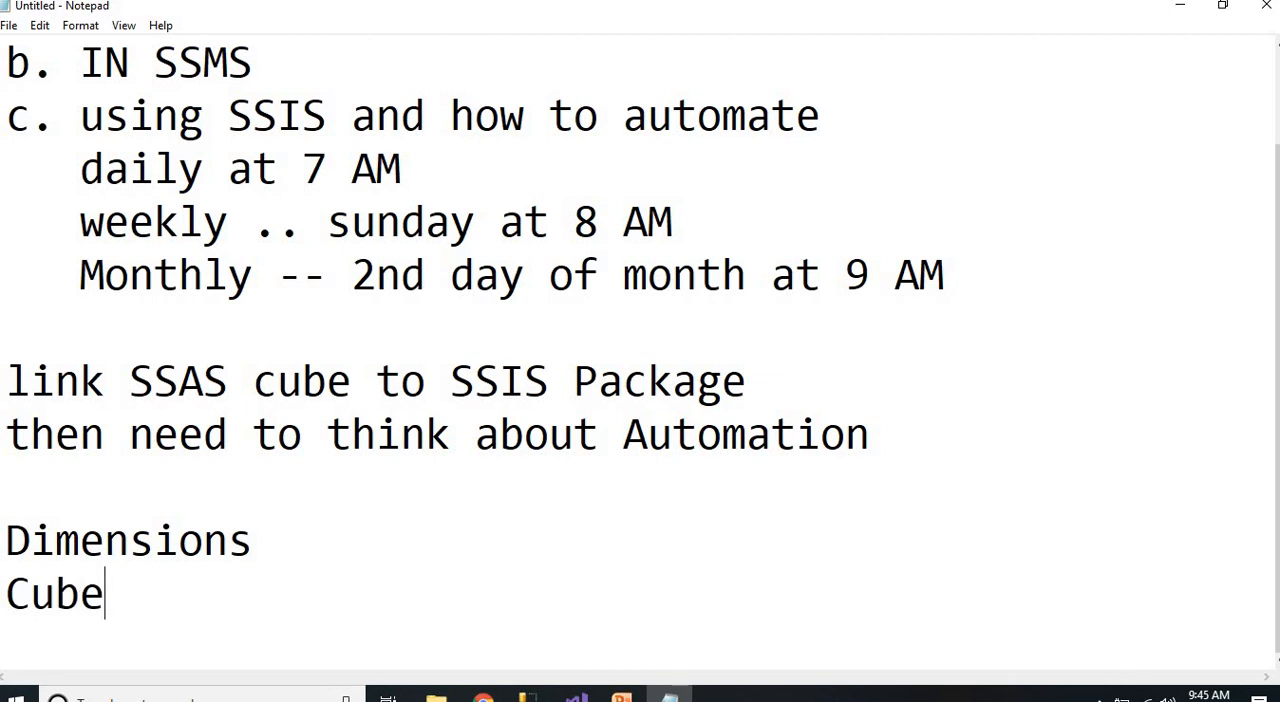
{"action": "key", "text": "shift+Up"}
{"action": "key", "text": "shift+Up"}
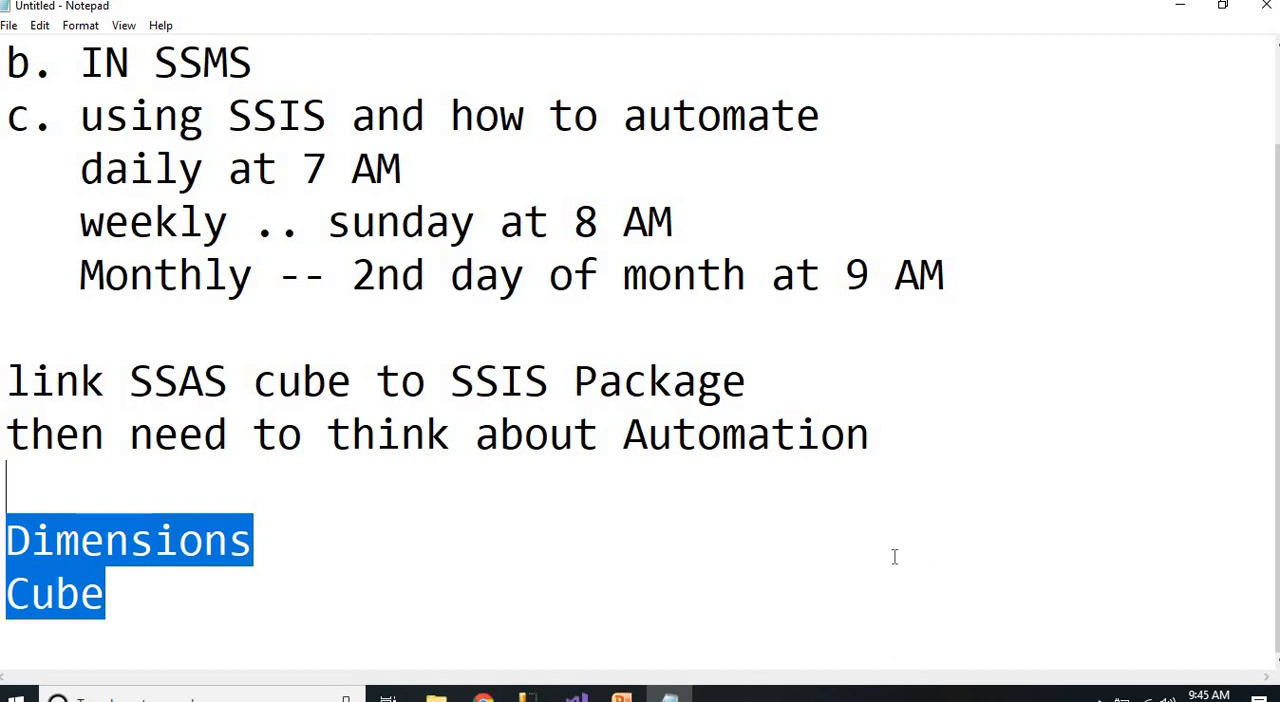
Switch back to Visual Studio, reposition the existing task and add a second Analysis Services Processing Task below it
{"action": "left_click", "coordinate": [576, 697]}
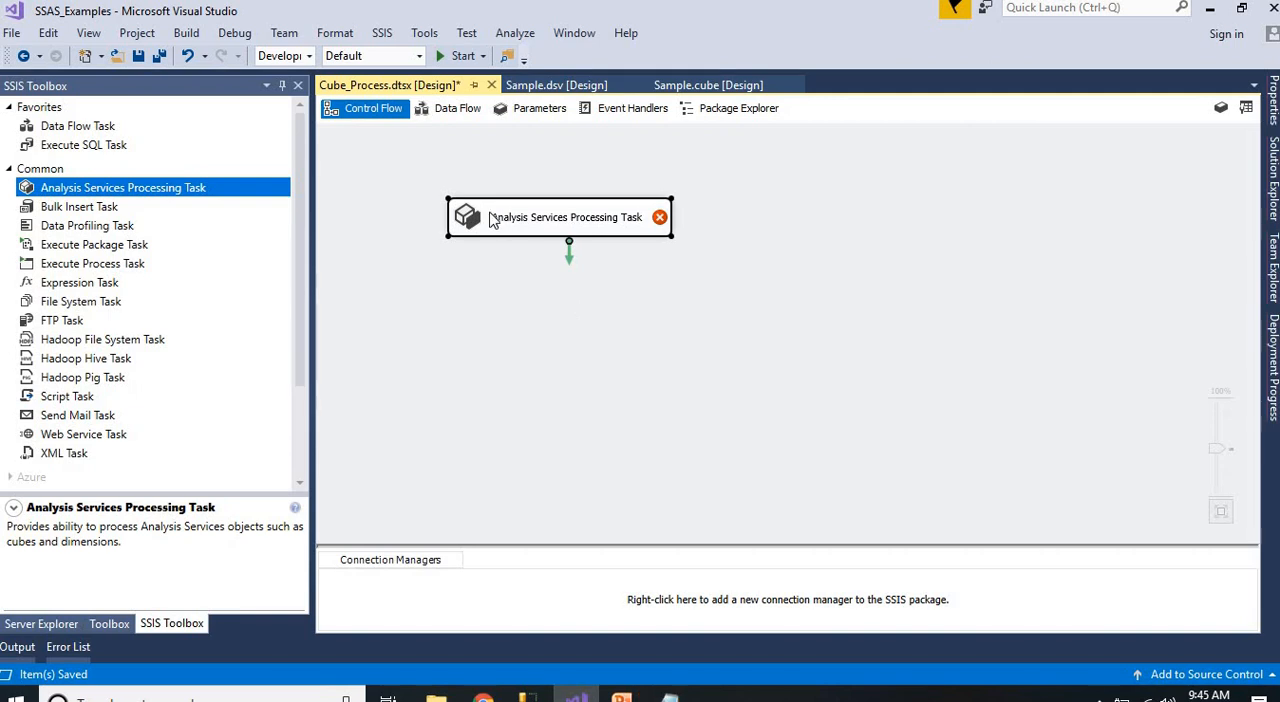
{"action": "left_click_drag", "start_coordinate": [494, 217], "coordinate": [551, 280]}
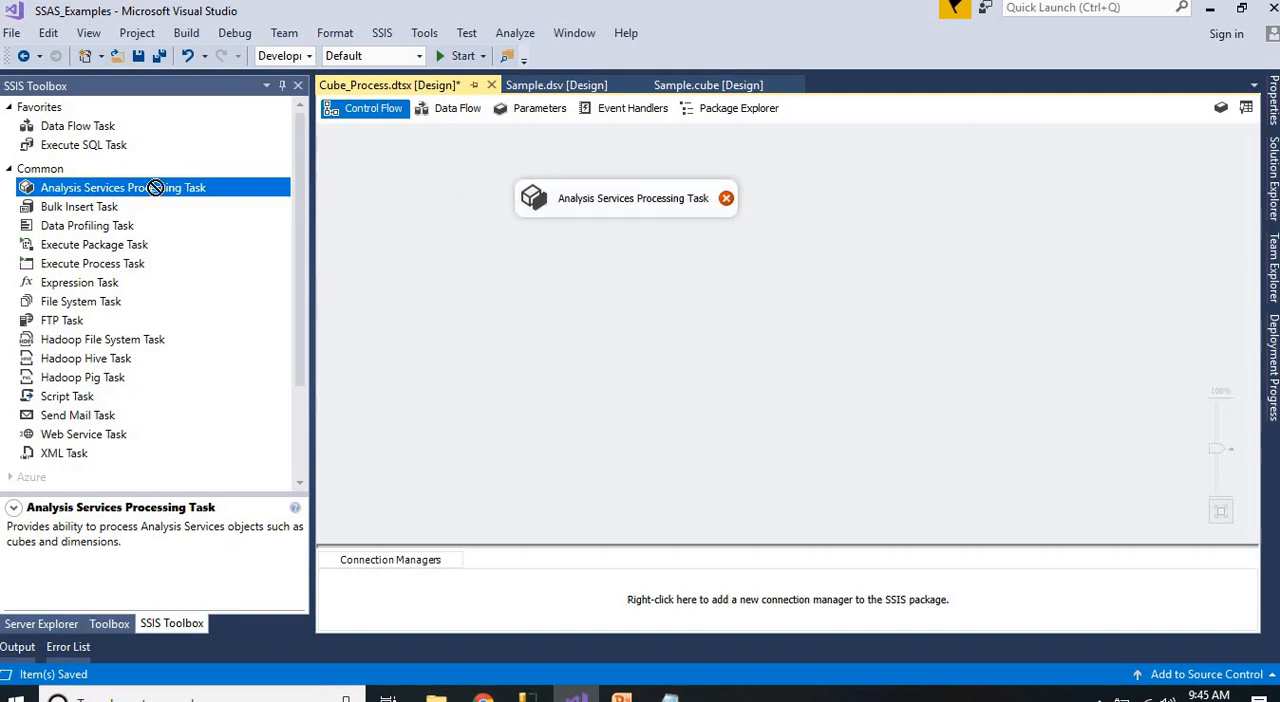
{"action": "left_click_drag", "start_coordinate": [149, 186], "coordinate": [510, 298]}
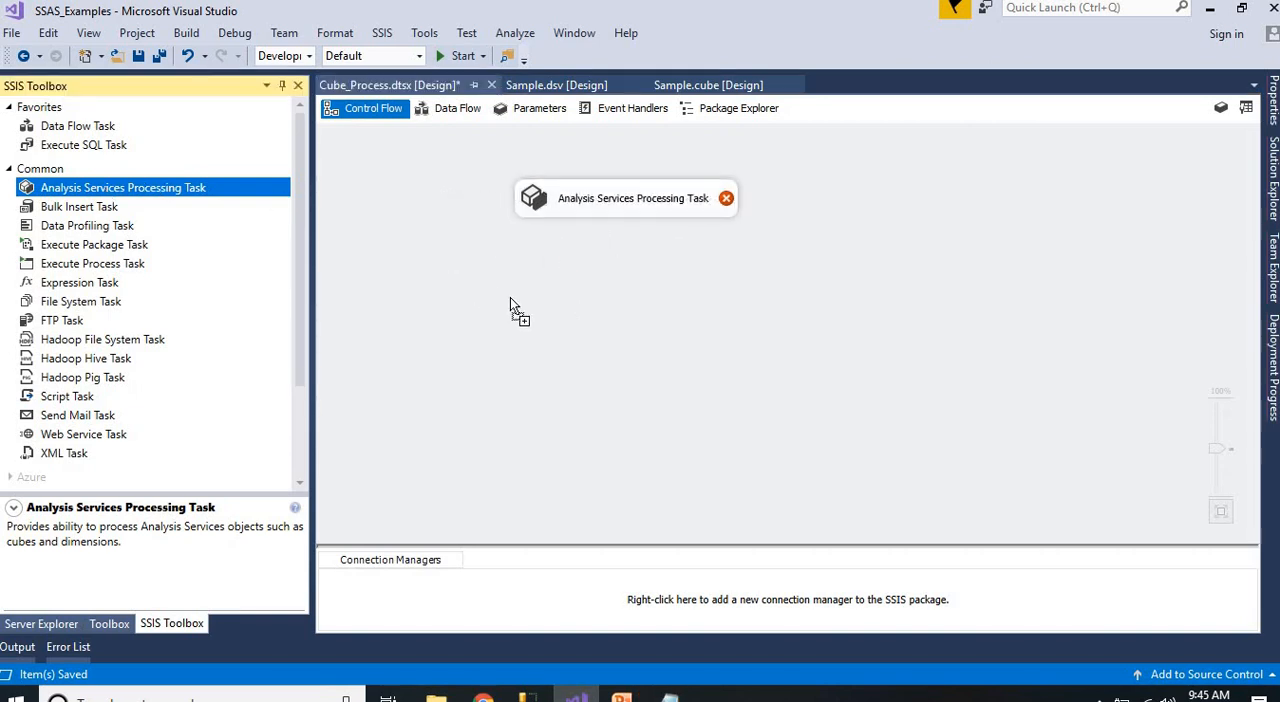
Rename the upper Analysis Services Processing Task as "Dim Processing" in its maximized task editor
{"action": "left_click", "coordinate": [602, 205]}
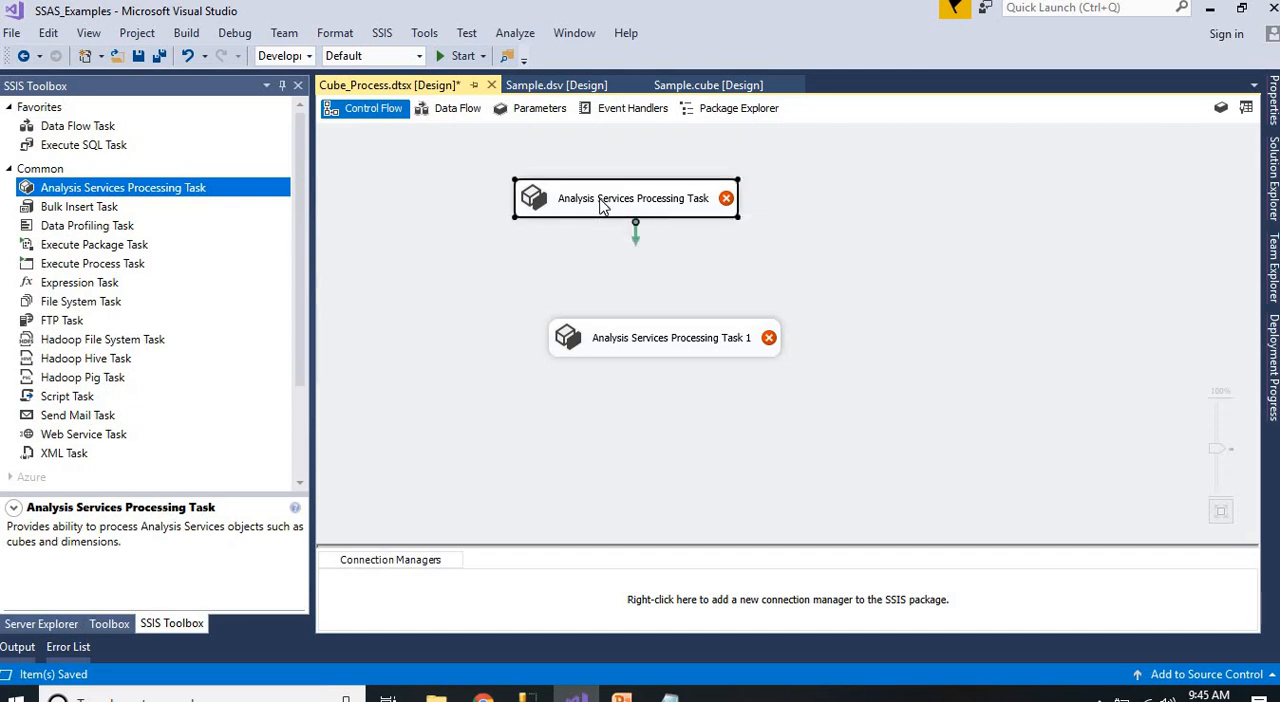
{"action": "double_click", "coordinate": [600, 205]}
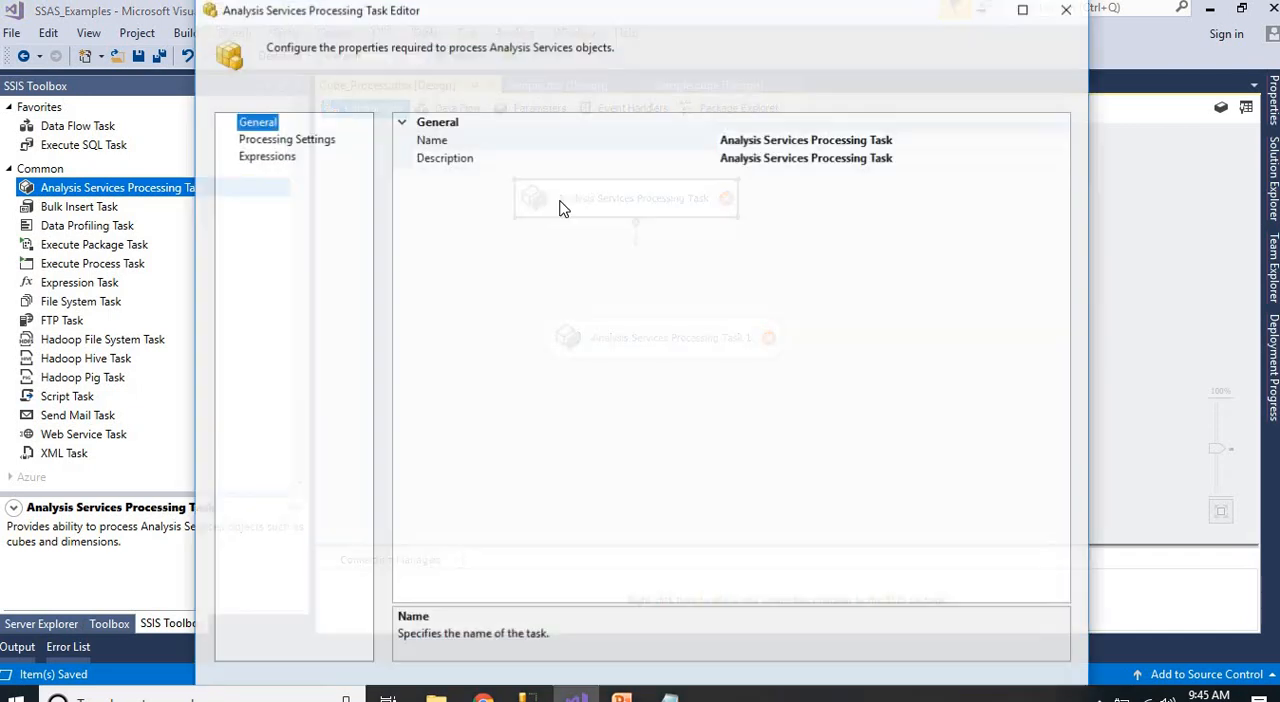
{"action": "left_click", "coordinate": [1024, 8]}
{"action": "left_click", "coordinate": [917, 131]}
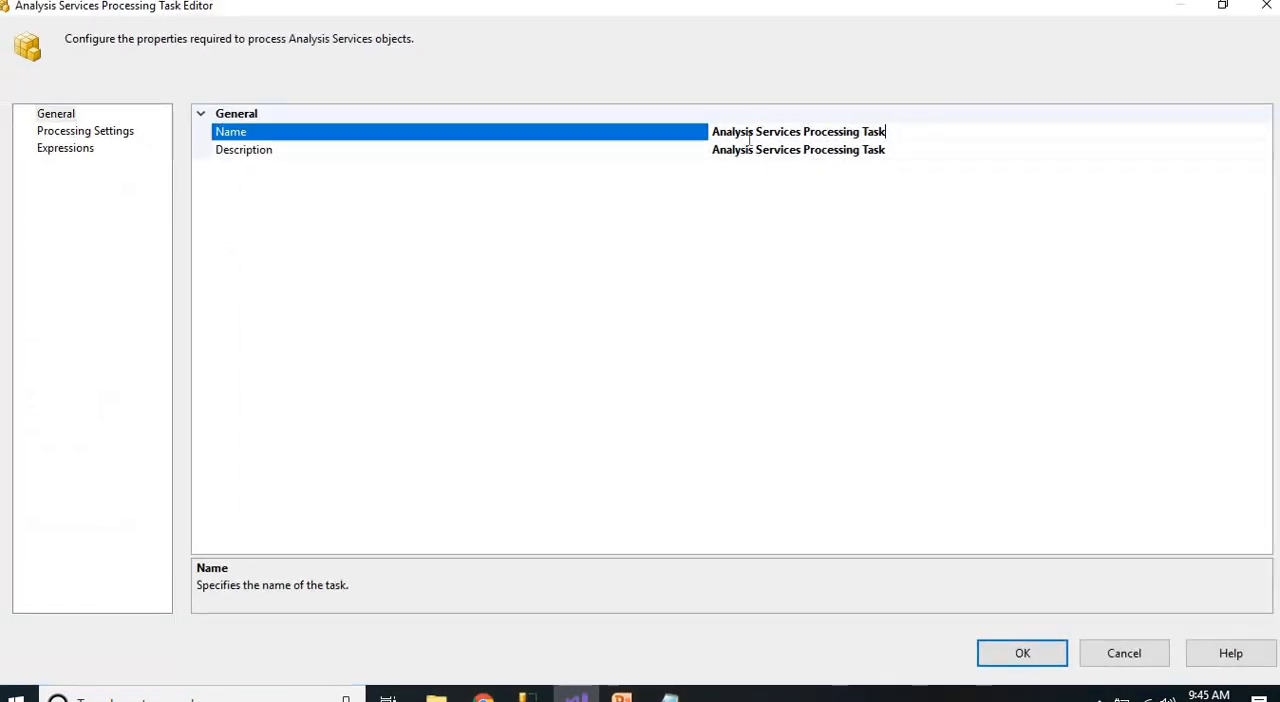
{"action": "left_click_drag", "start_coordinate": [749, 140], "coordinate": [713, 135]}
{"action": "type", "text": "D"}
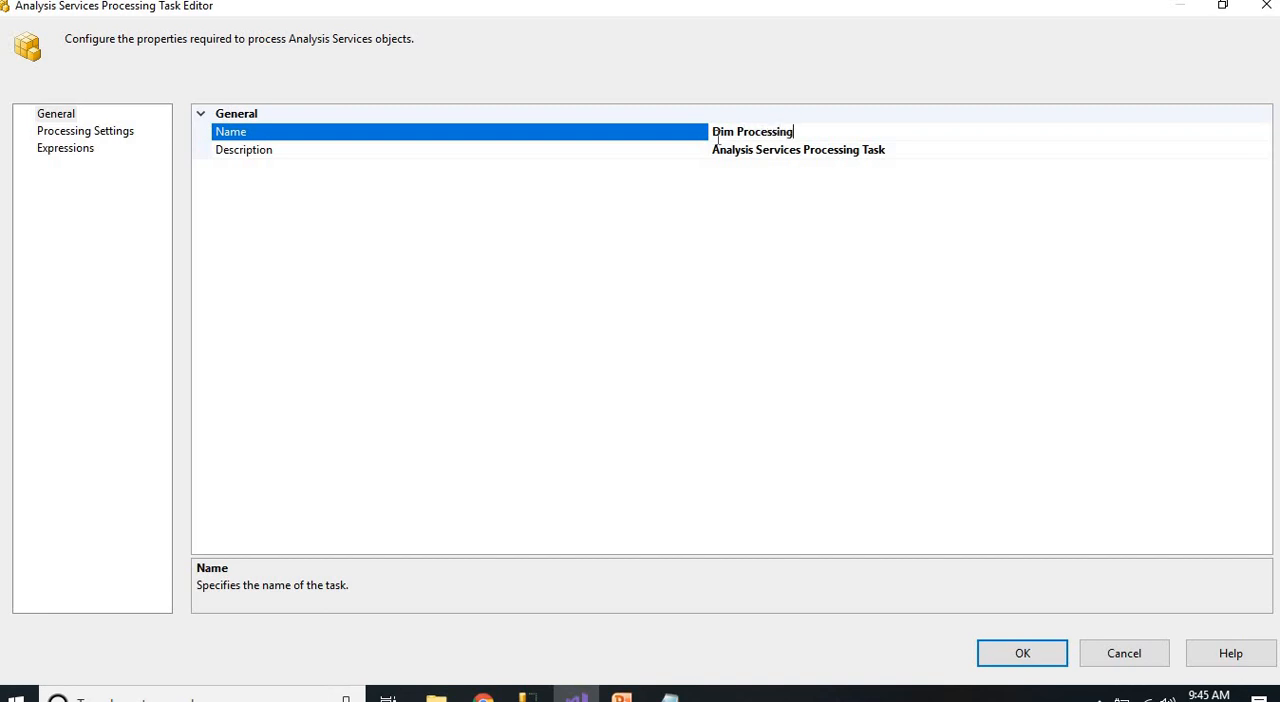
{"action": "type", "text": "im Processing"}
{"action": "key", "text": "Return"}
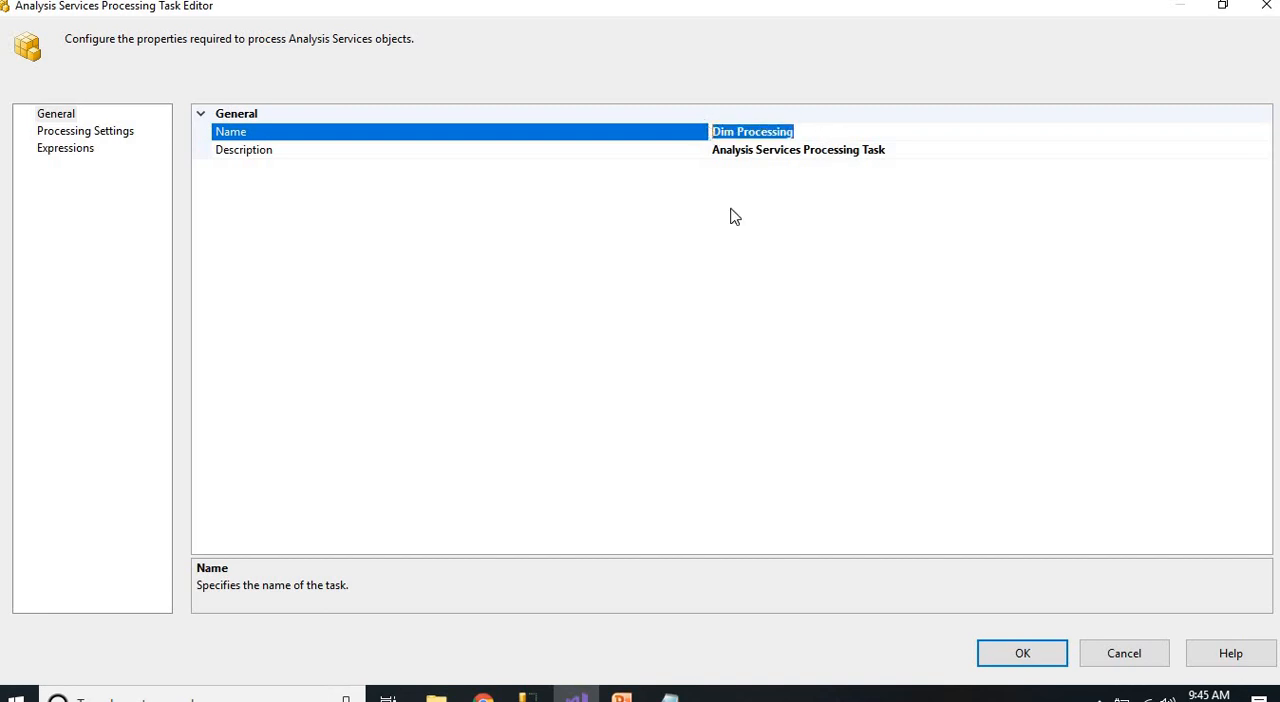
Start a new Analysis Services connection manager in the task's processing settings and highlight its default connection string
{"action": "left_click", "coordinate": [85, 131]}
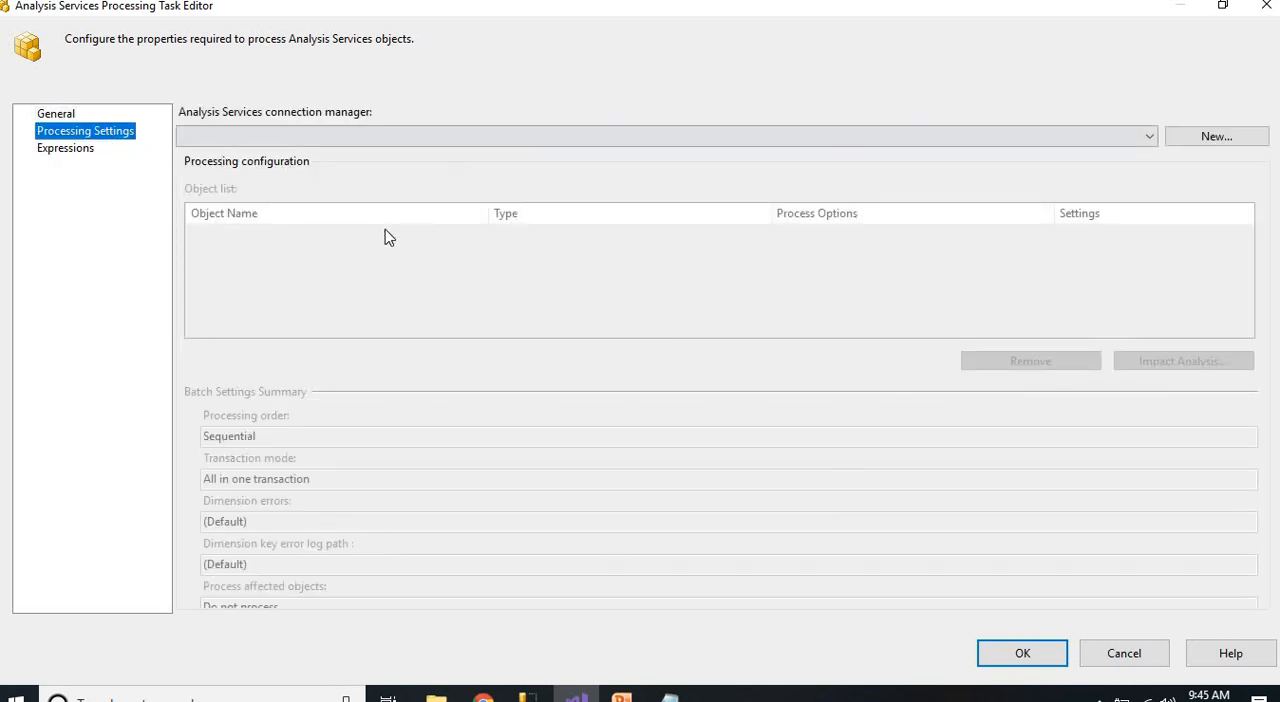
{"action": "left_click", "coordinate": [278, 140]}
{"action": "left_click", "coordinate": [266, 135]}
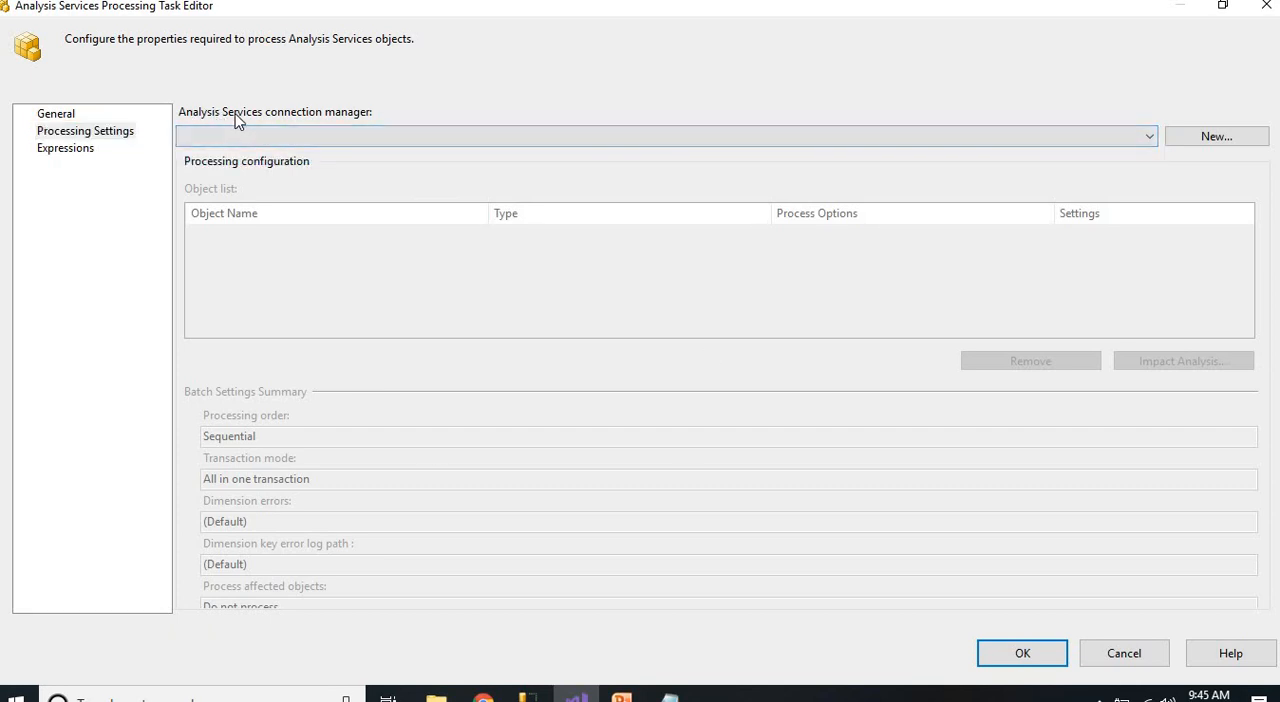
{"action": "left_click", "coordinate": [1207, 146]}
{"action": "left_click", "coordinate": [797, 350]}
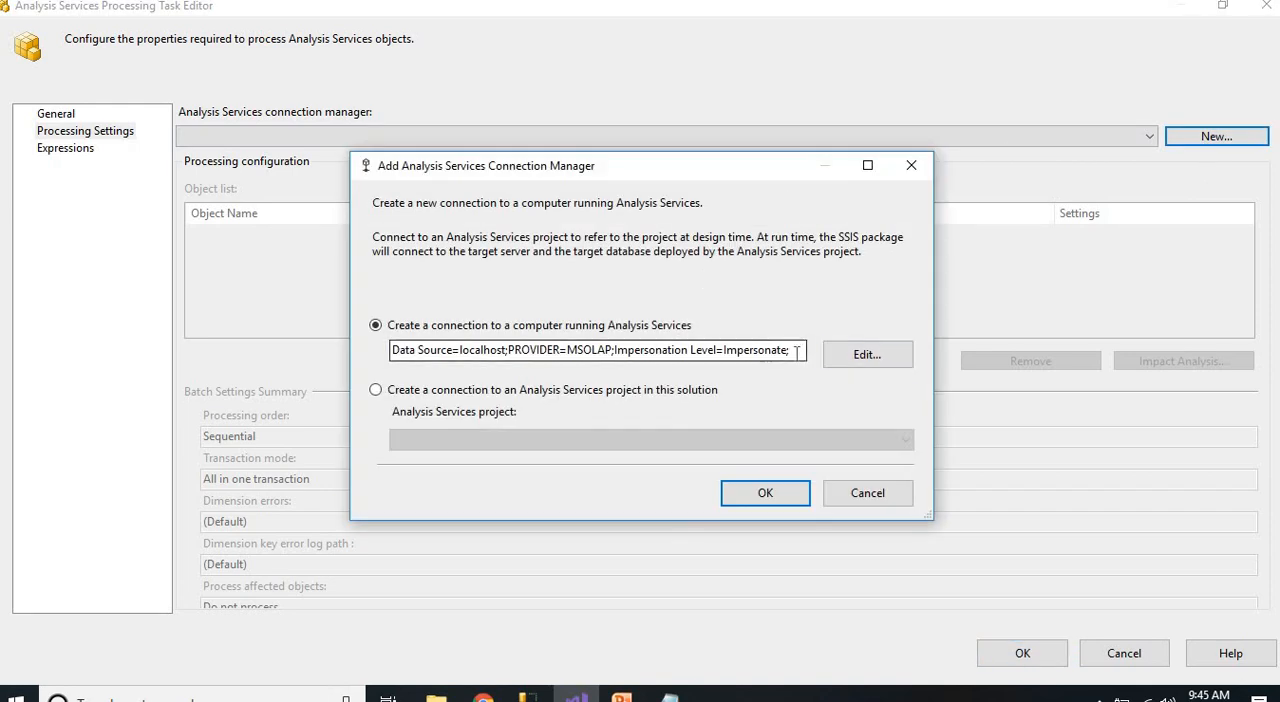
{"action": "left_click_drag", "start_coordinate": [790, 350], "coordinate": [370, 352]}
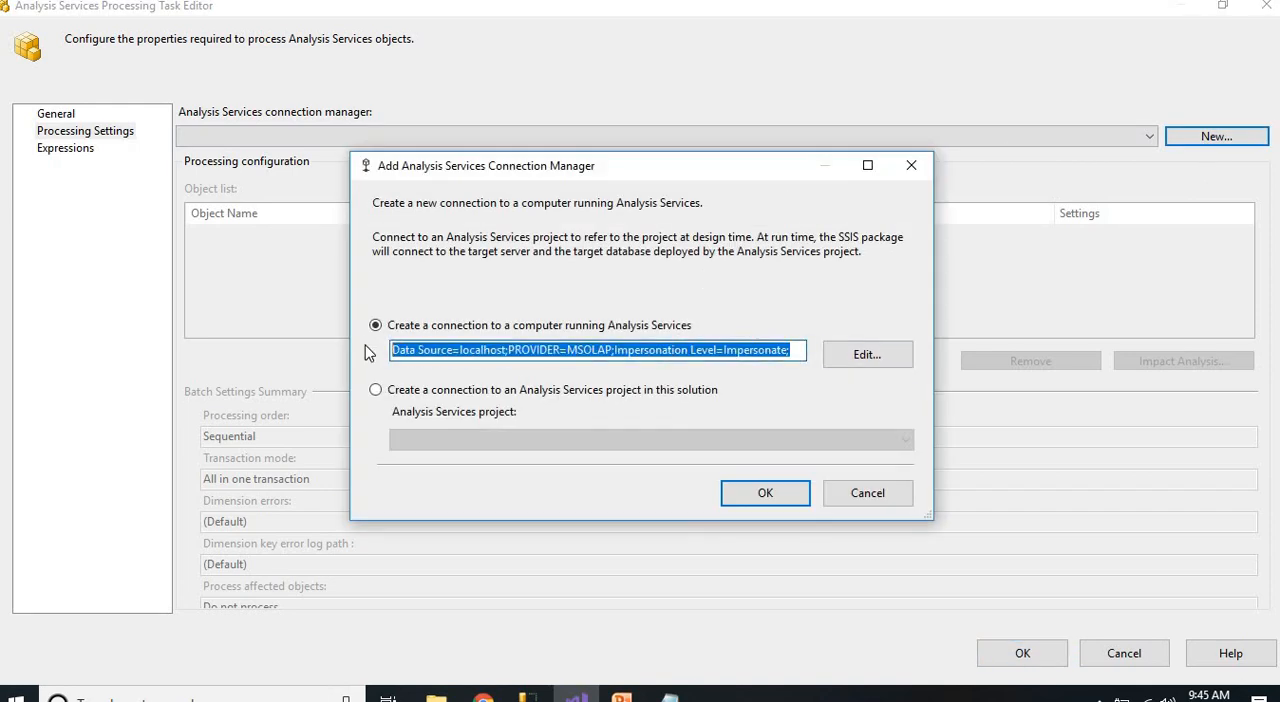
{"action": "double_click", "coordinate": [487, 355]}
Edit the new Analysis Services connection and set its server name to .\sql2016
{"action": "left_click", "coordinate": [867, 355]}
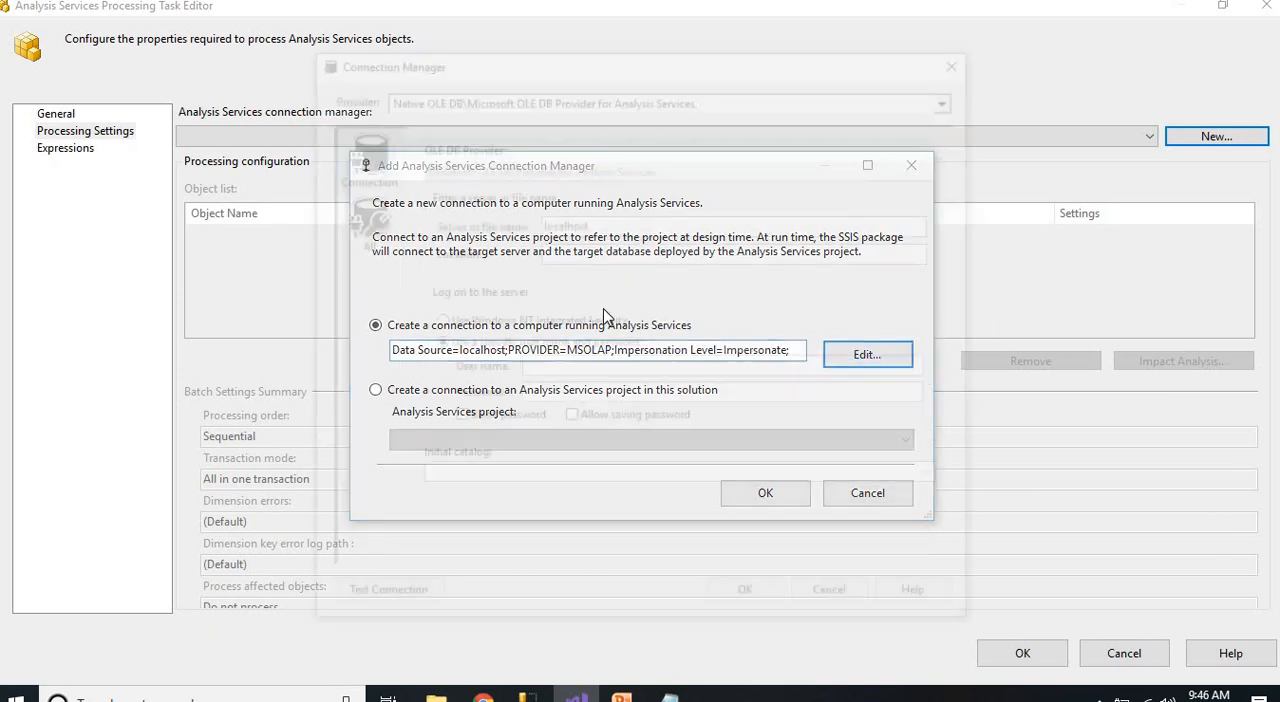
{"action": "double_click", "coordinate": [558, 224]}
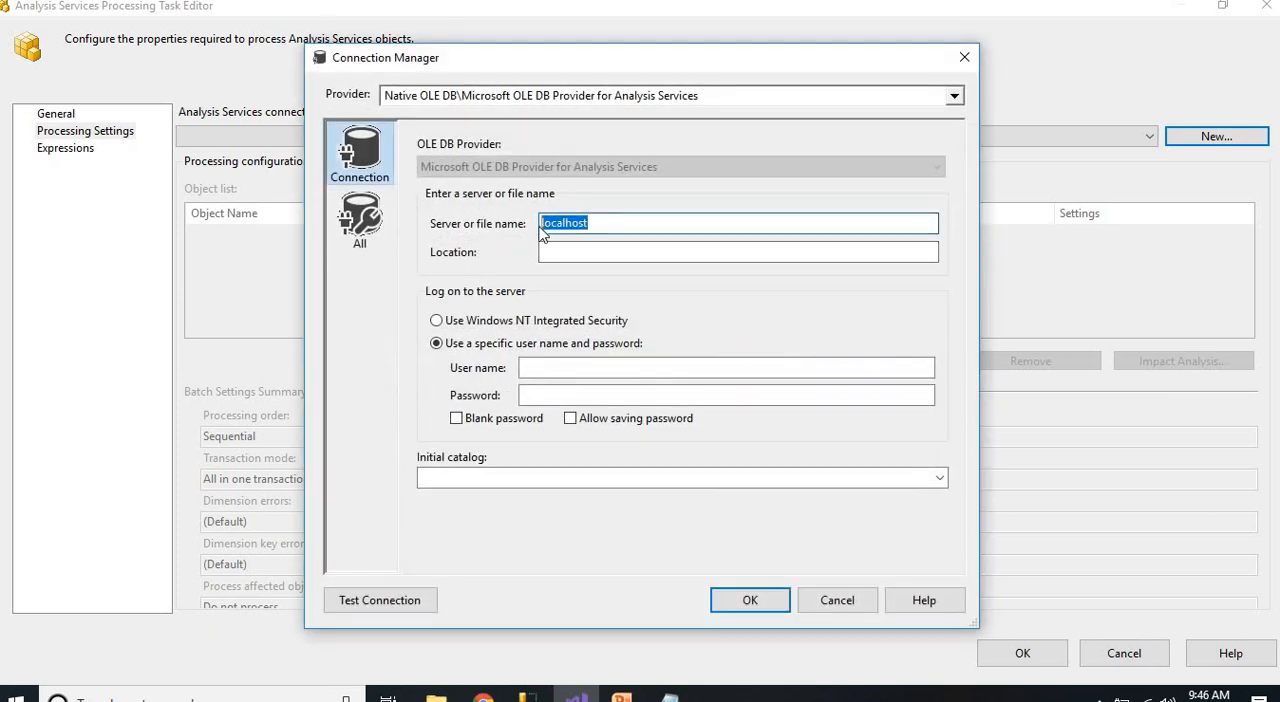
{"action": "key", "text": "BackSpace"}
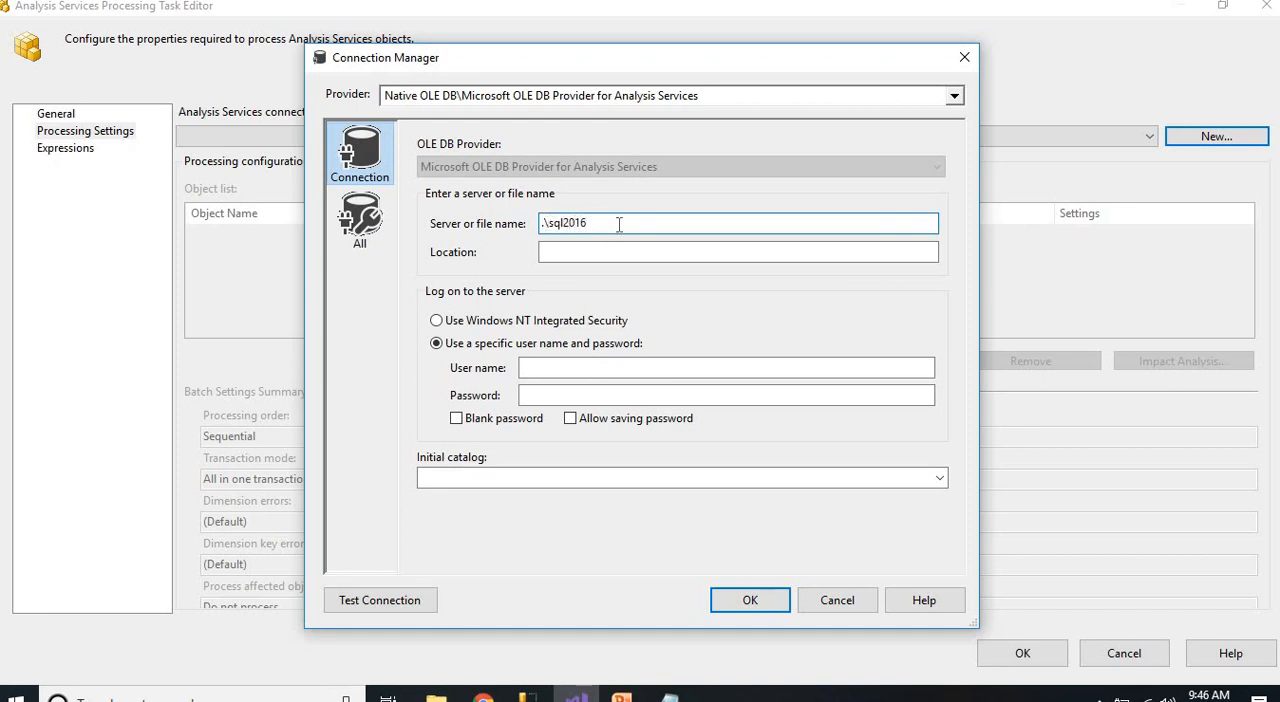
Set the connection to use Windows NT Integrated Security and choose SSAS_Emp as the initial catalog
{"action": "left_click_drag", "start_coordinate": [619, 224], "coordinate": [535, 222]}
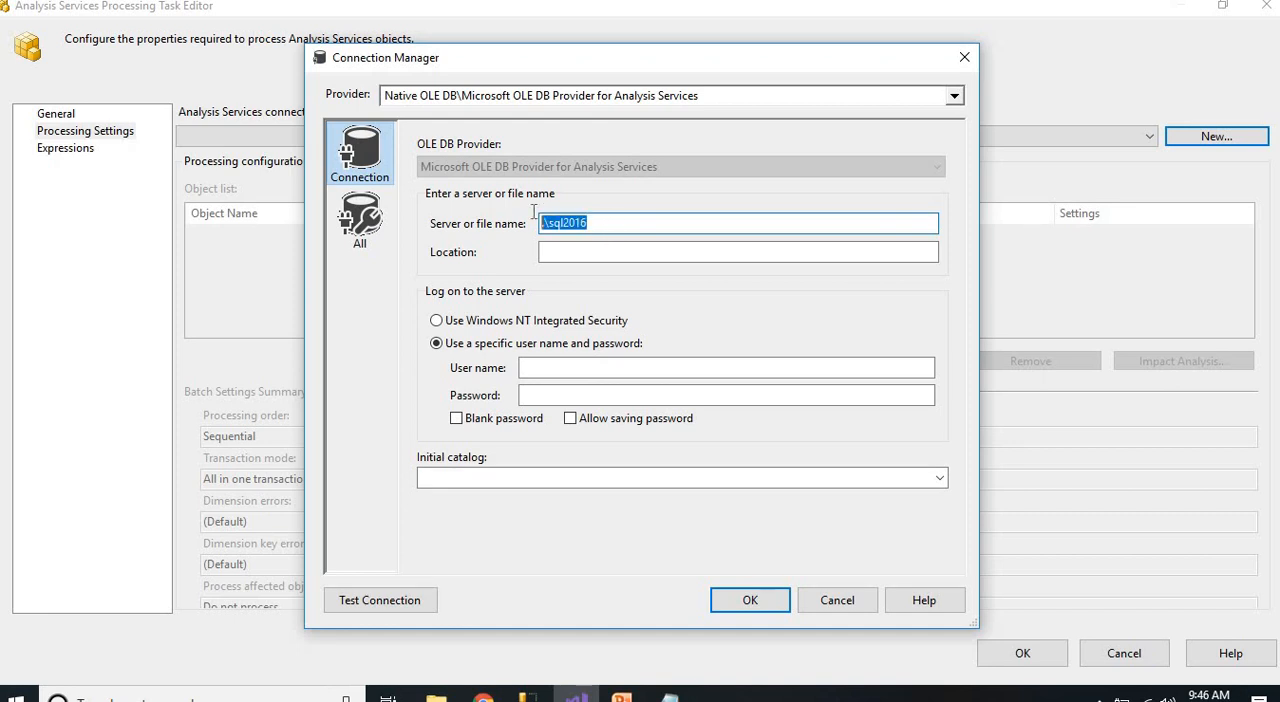
{"action": "left_click", "coordinate": [478, 325]}
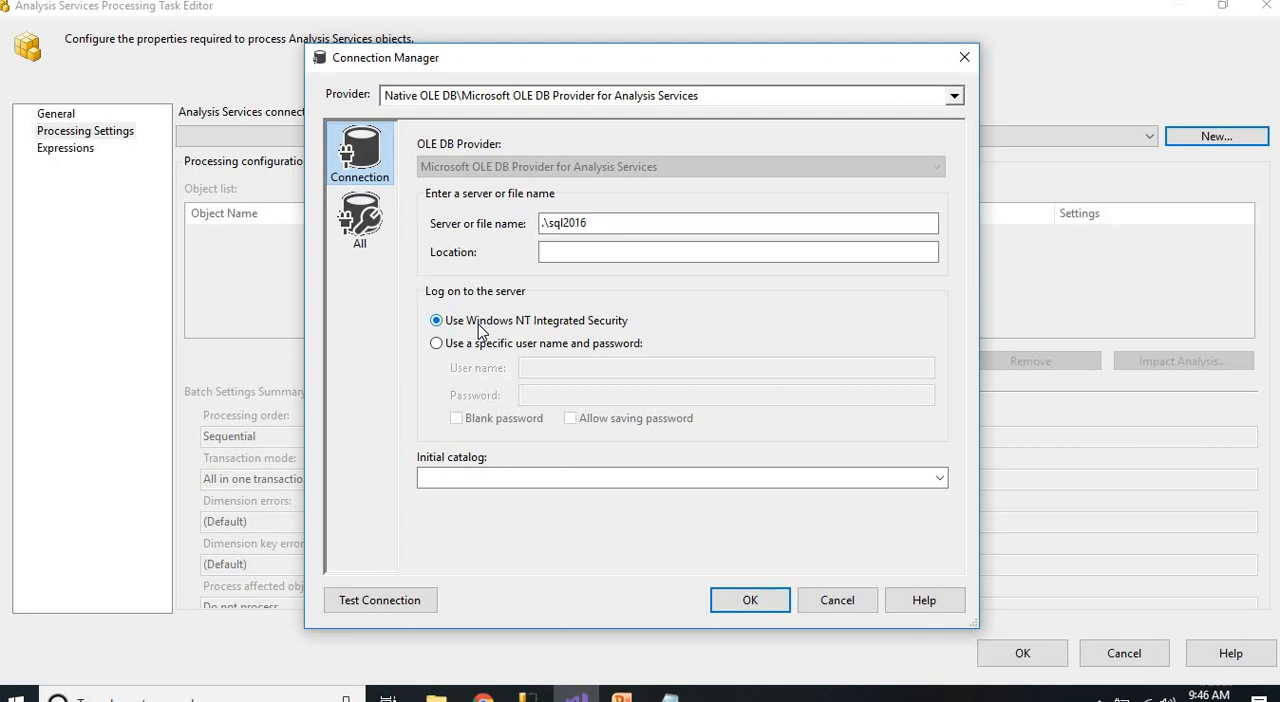
{"action": "left_click", "coordinate": [497, 478]}
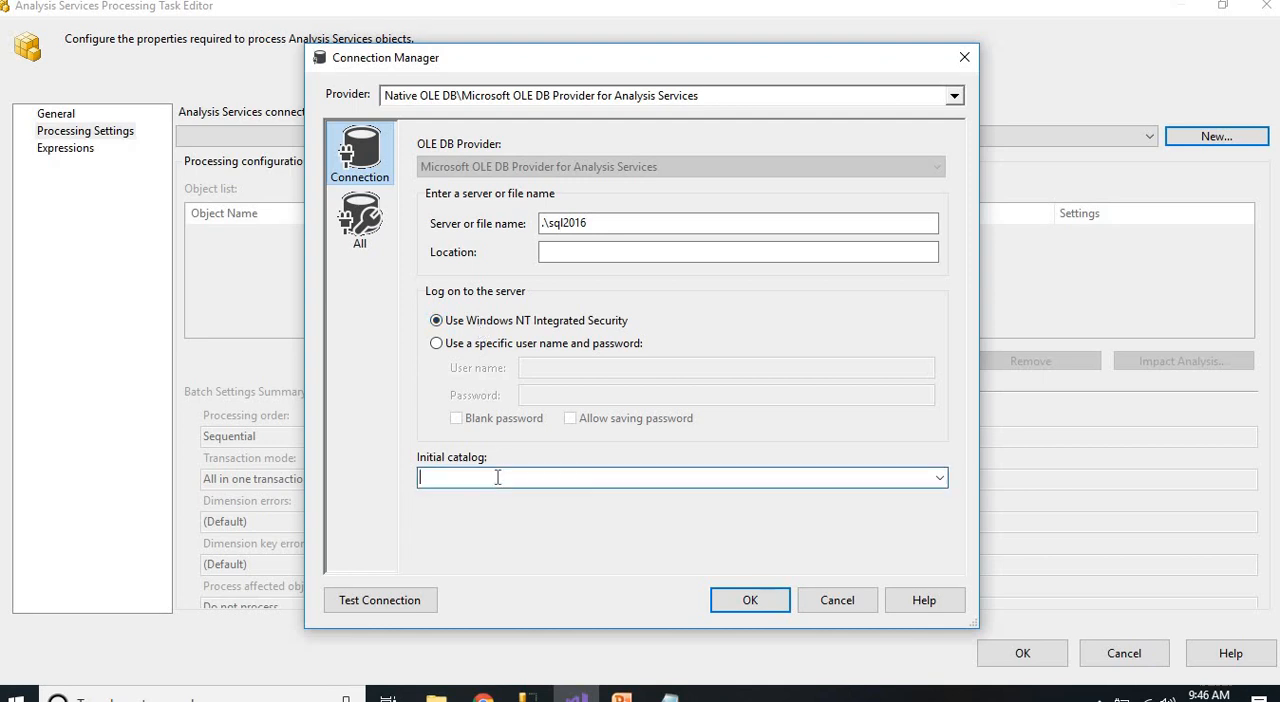
{"action": "type", "text": "ssAS_Emp"}
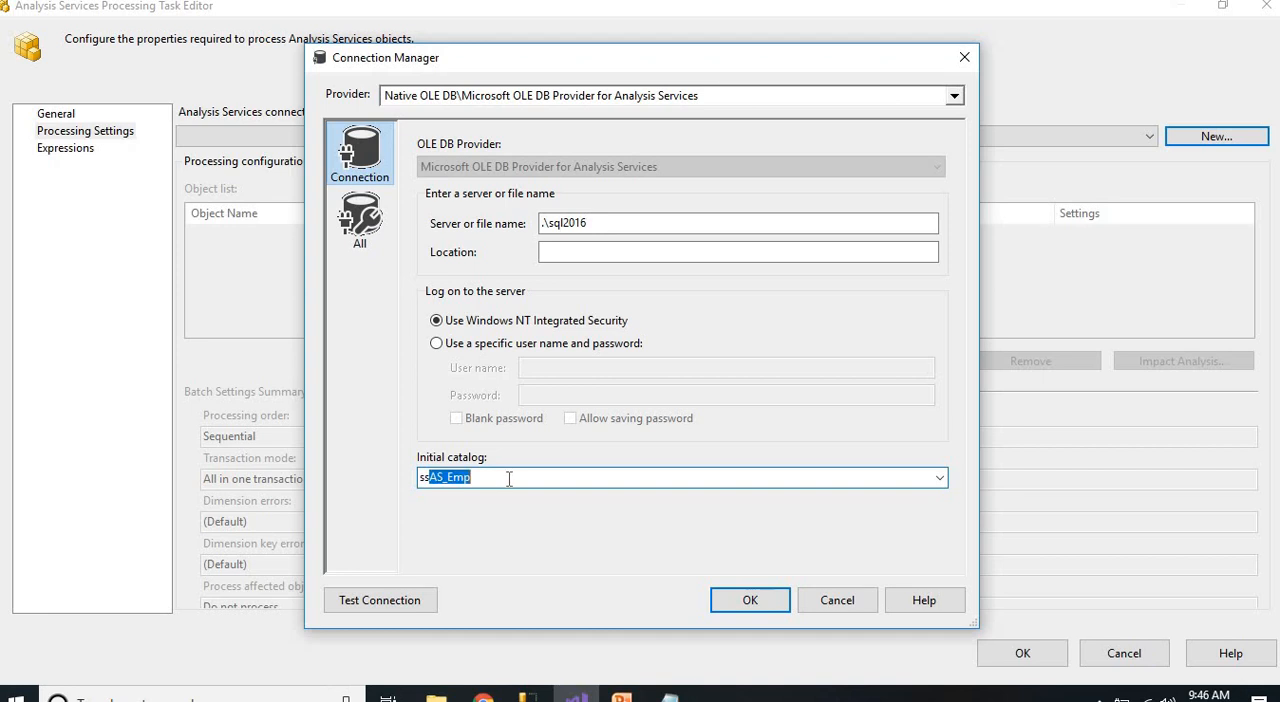
{"action": "left_click", "coordinate": [523, 480]}
{"action": "double_click", "coordinate": [440, 476]}
Test the Analysis Services connection and accept it as the task's new connection manager
{"action": "left_click", "coordinate": [410, 601]}
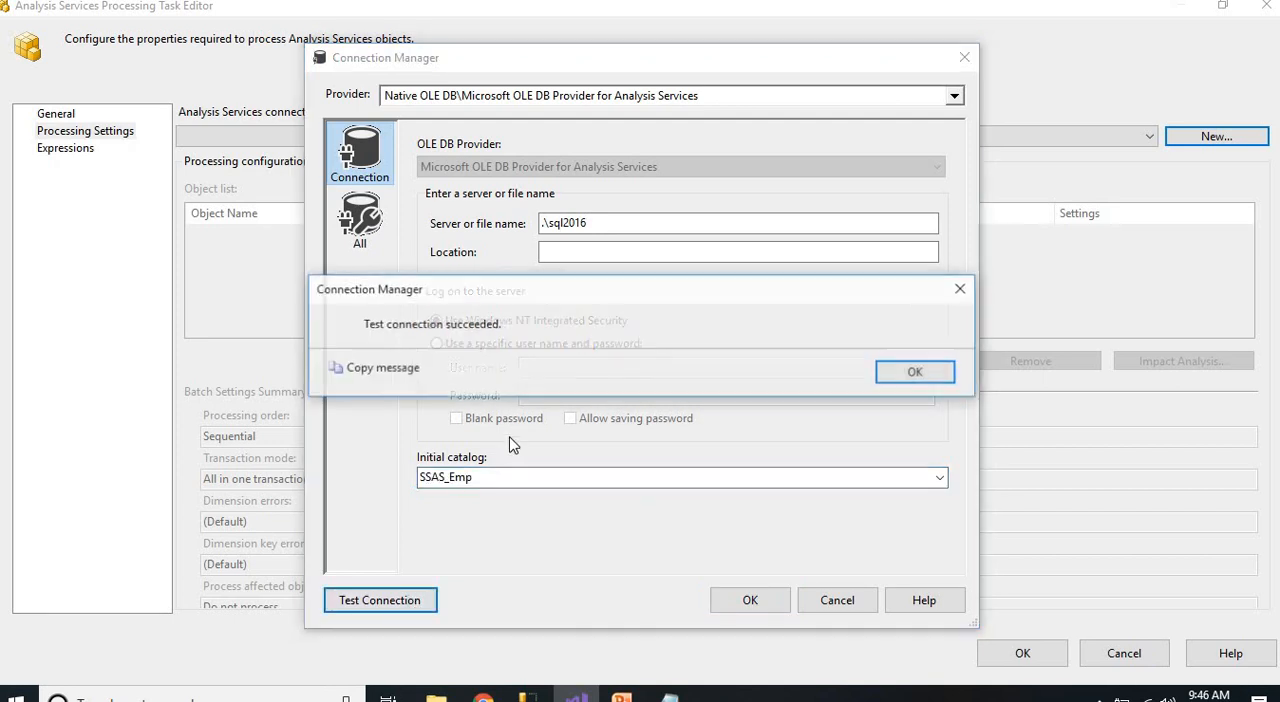
{"action": "left_click", "coordinate": [908, 374]}
{"action": "left_click", "coordinate": [722, 608]}
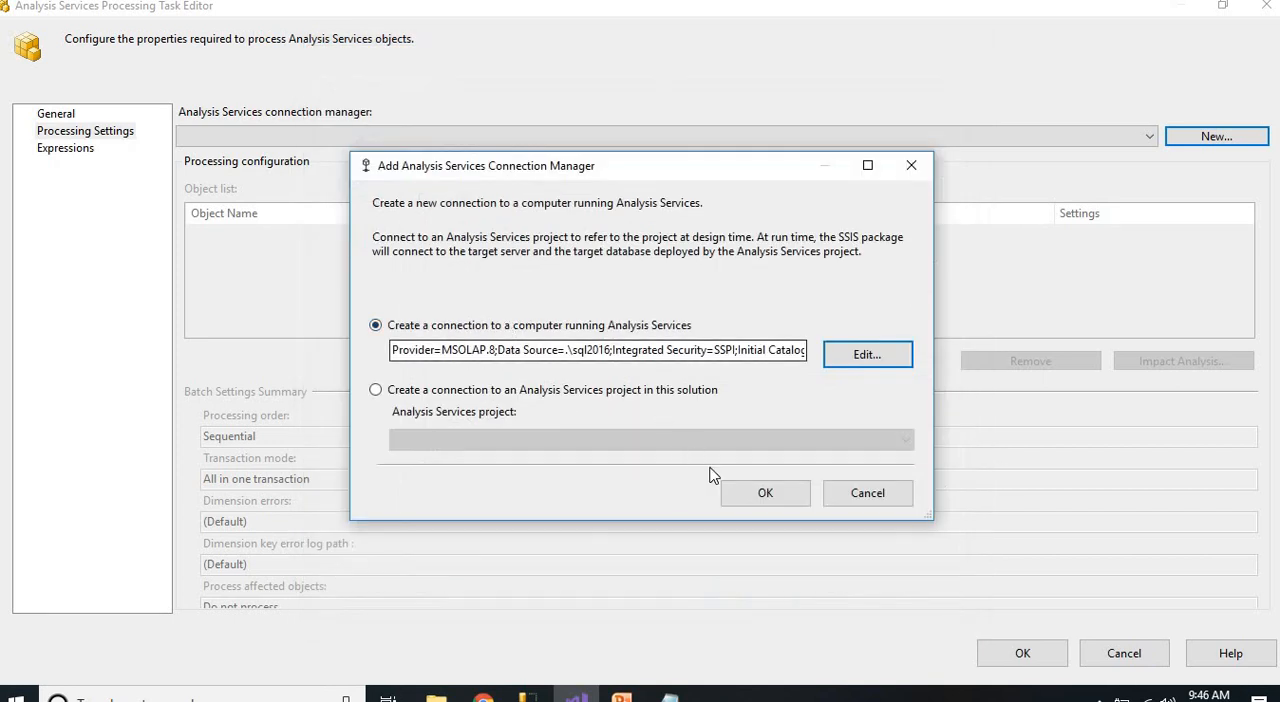
{"action": "left_click", "coordinate": [765, 492]}
Add the Dept Dim and EMP Dim dimensions to the Dim Processing task's object list and apply the task settings
{"action": "left_click", "coordinate": [290, 225]}
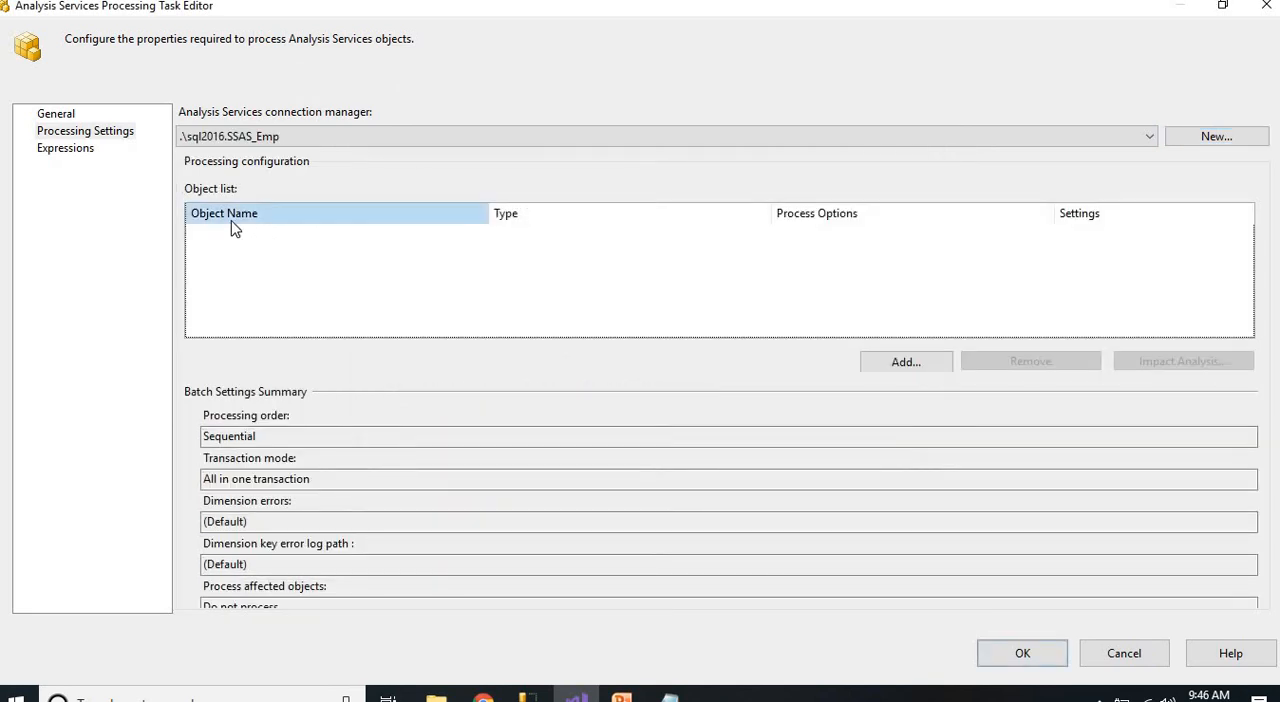
{"action": "left_click", "coordinate": [884, 367]}
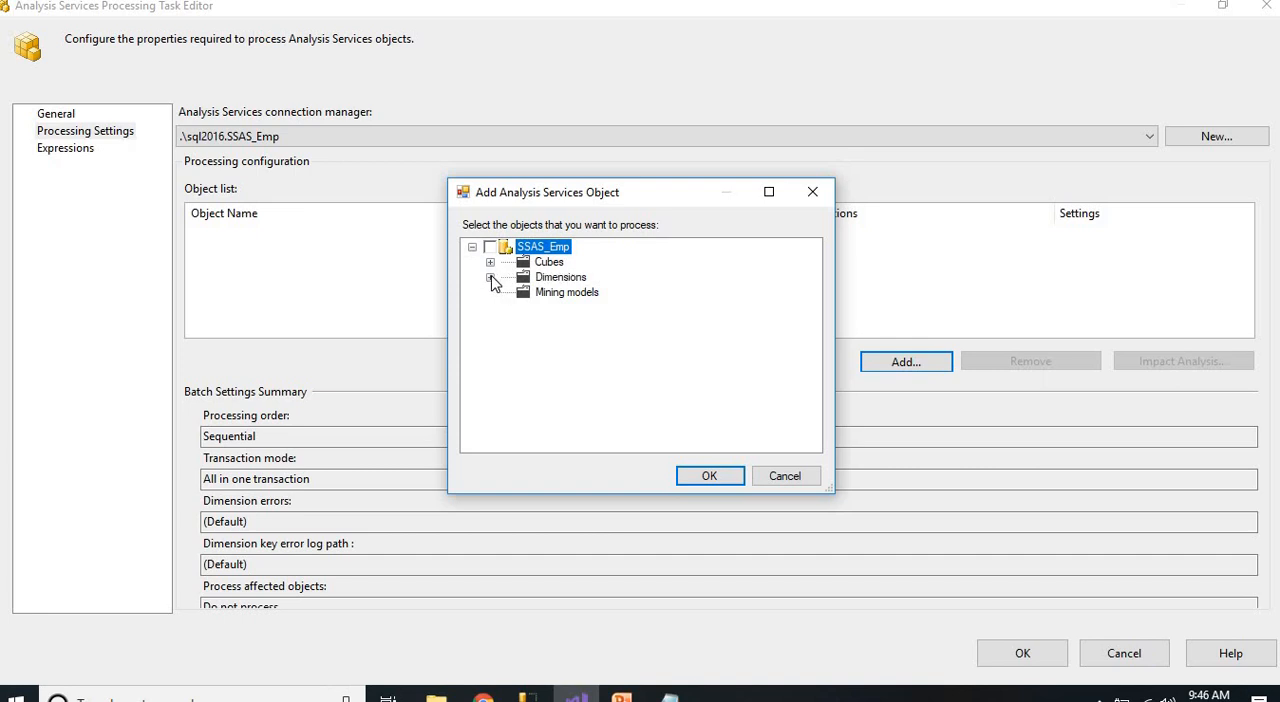
{"action": "left_click", "coordinate": [490, 277]}
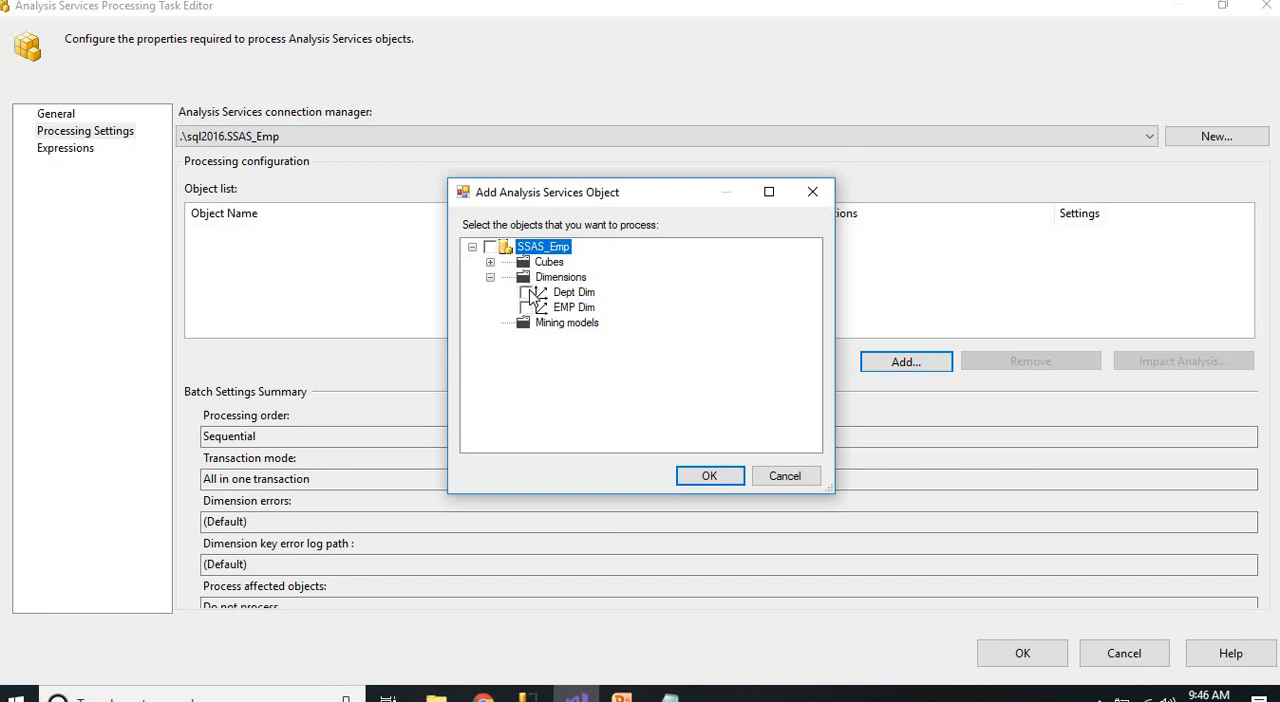
{"action": "left_click", "coordinate": [527, 293]}
{"action": "left_click", "coordinate": [527, 308]}
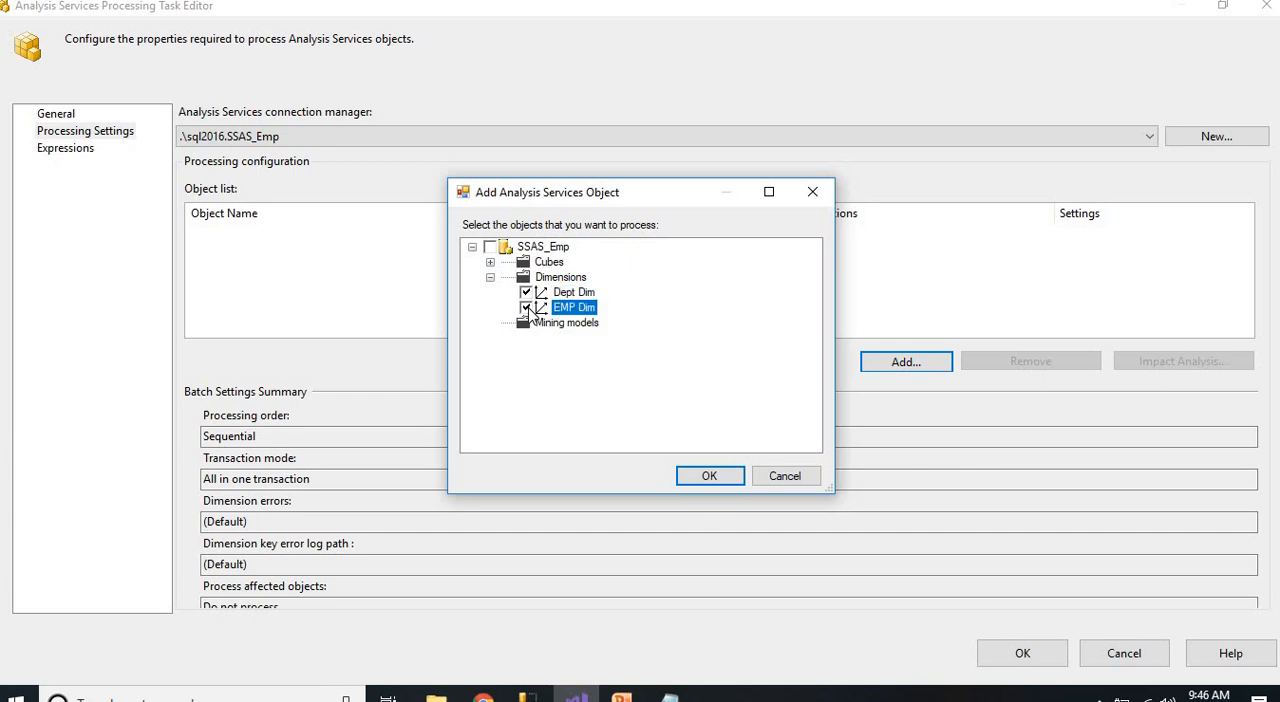
{"action": "left_click", "coordinate": [724, 480]}
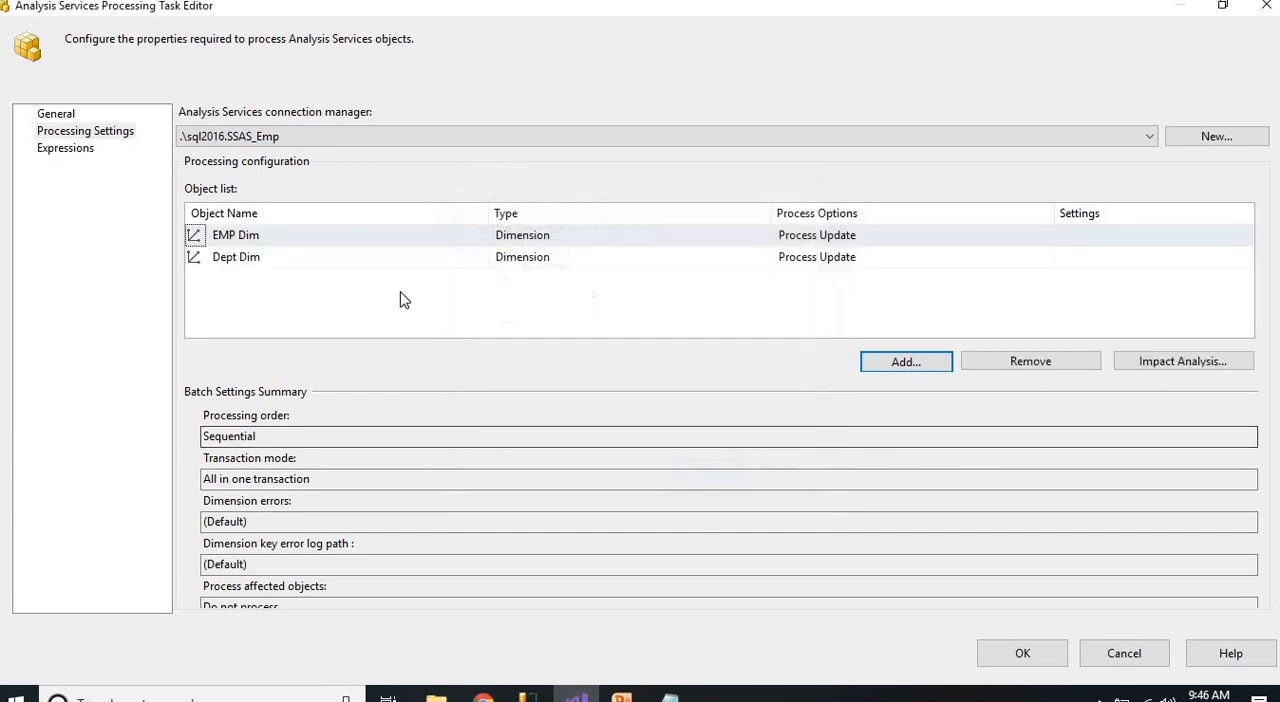
{"action": "left_click", "coordinate": [1022, 653]}
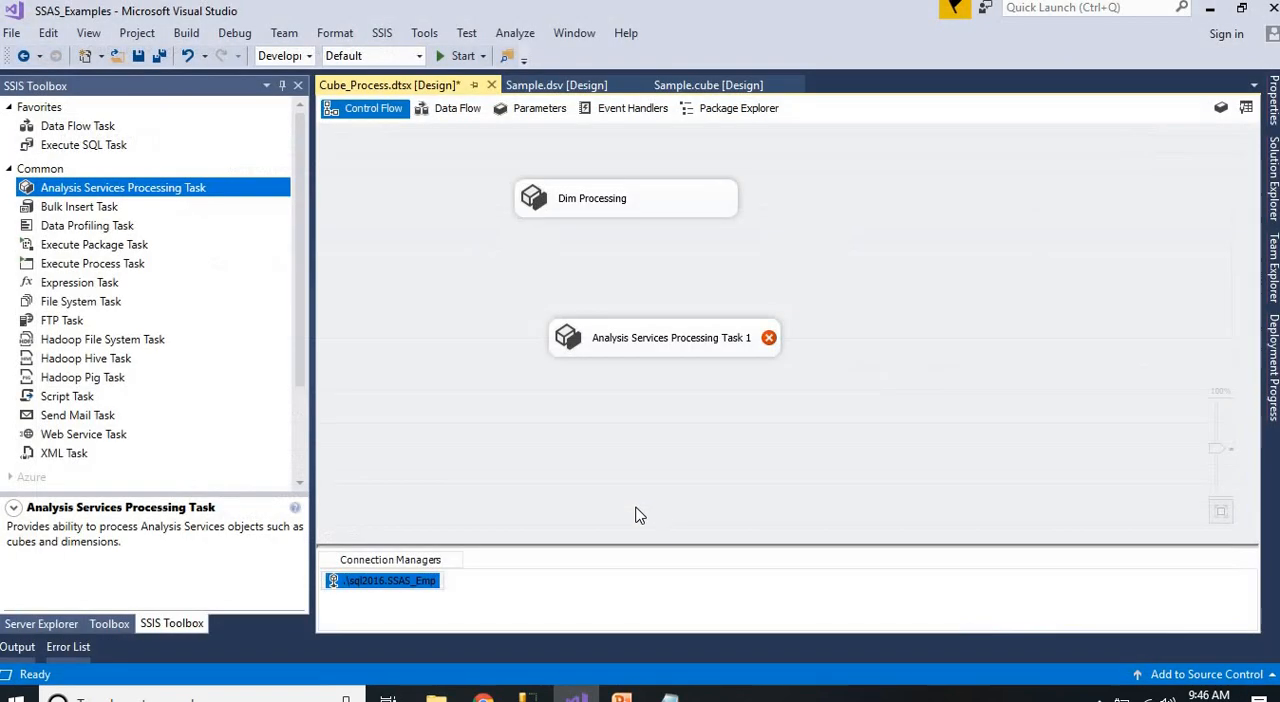
Connect the Dim Processing task to Analysis Services Processing Task 1 with a precedence constraint
{"action": "left_click", "coordinate": [596, 206]}
{"action": "left_click_drag", "start_coordinate": [636, 240], "coordinate": [643, 354]}
{"action": "left_click", "coordinate": [603, 401]}
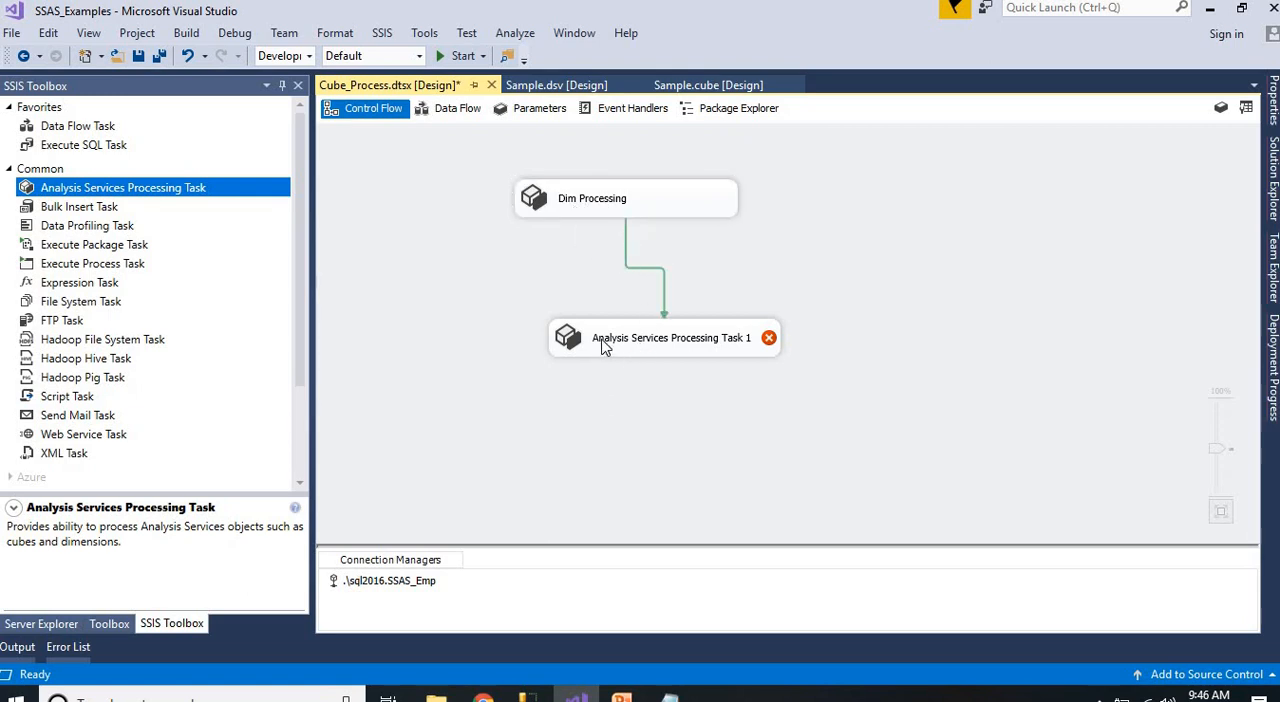
Rename Analysis Services Processing Task 1 as "Cube Processing" in its task editor
{"action": "double_click", "coordinate": [603, 345]}
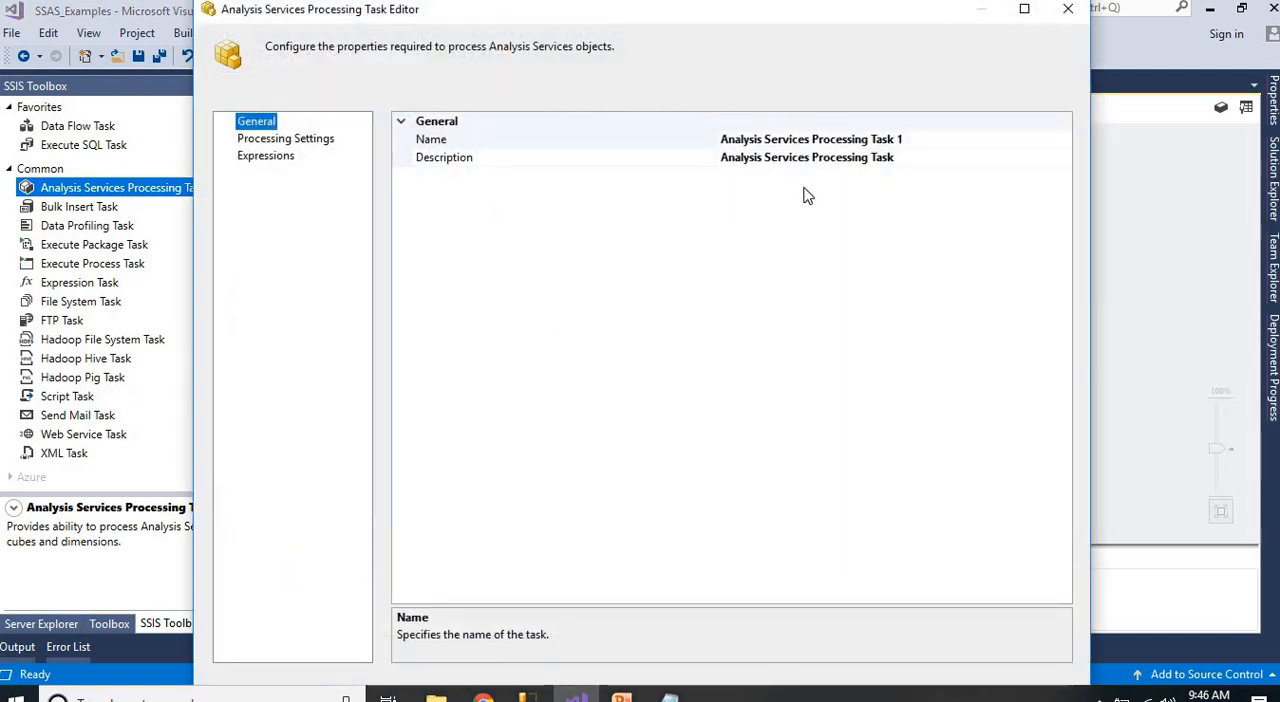
{"action": "left_click", "coordinate": [918, 140]}
{"action": "left_click_drag", "start_coordinate": [918, 140], "coordinate": [720, 129]}
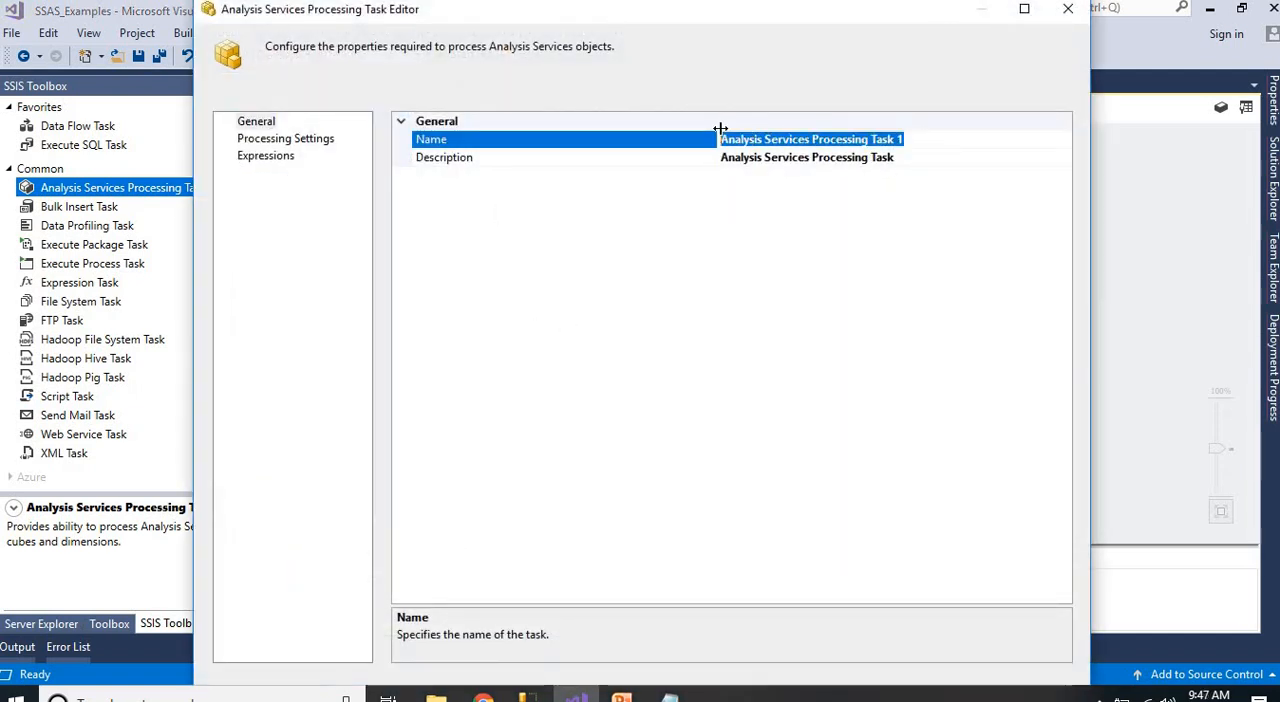
{"action": "type", "text": "Cube Processing"}
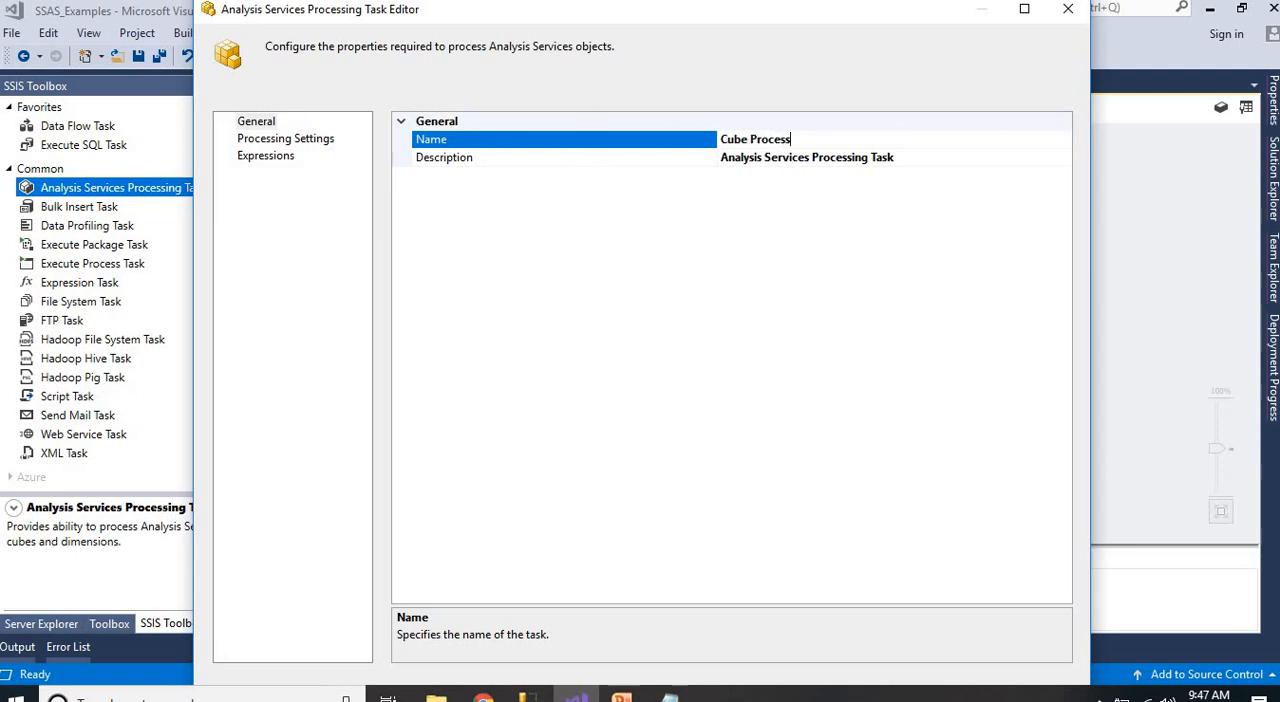
Add the Sample cube from SSAS_Emp to the object list in the Cube Processing task's processing settings
{"action": "left_click", "coordinate": [285, 140]}
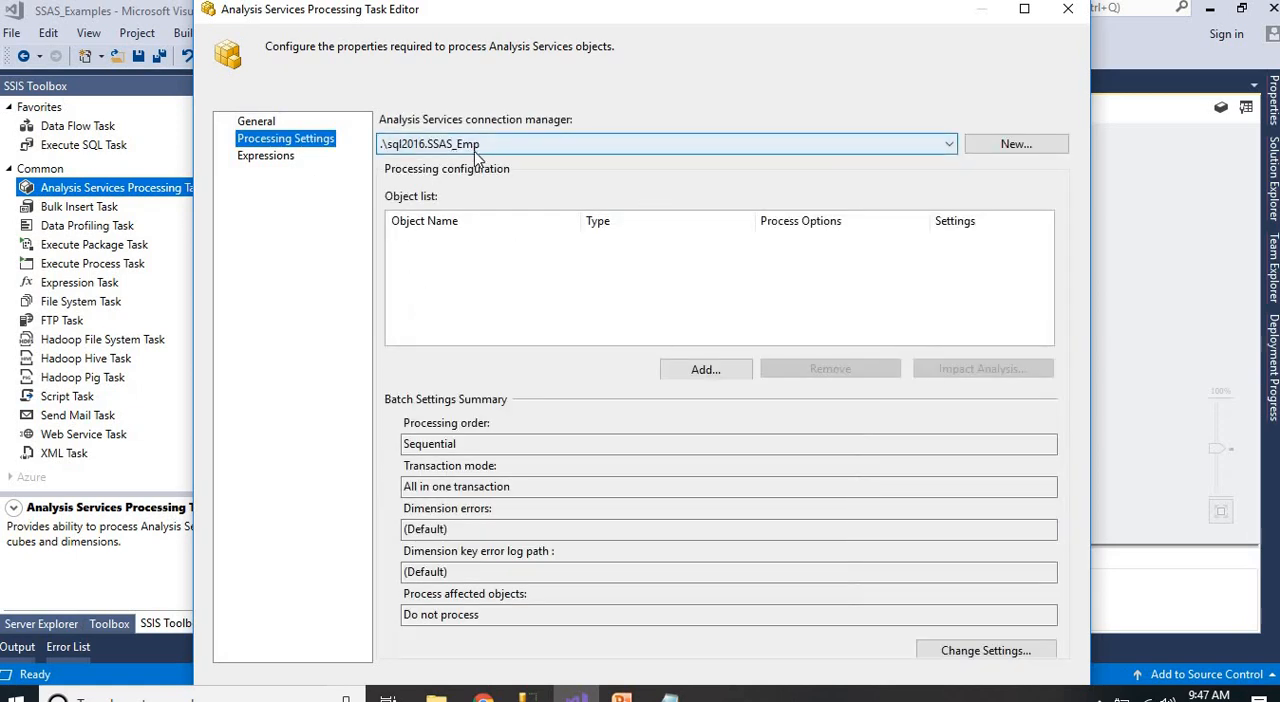
{"action": "left_click", "coordinate": [705, 371]}
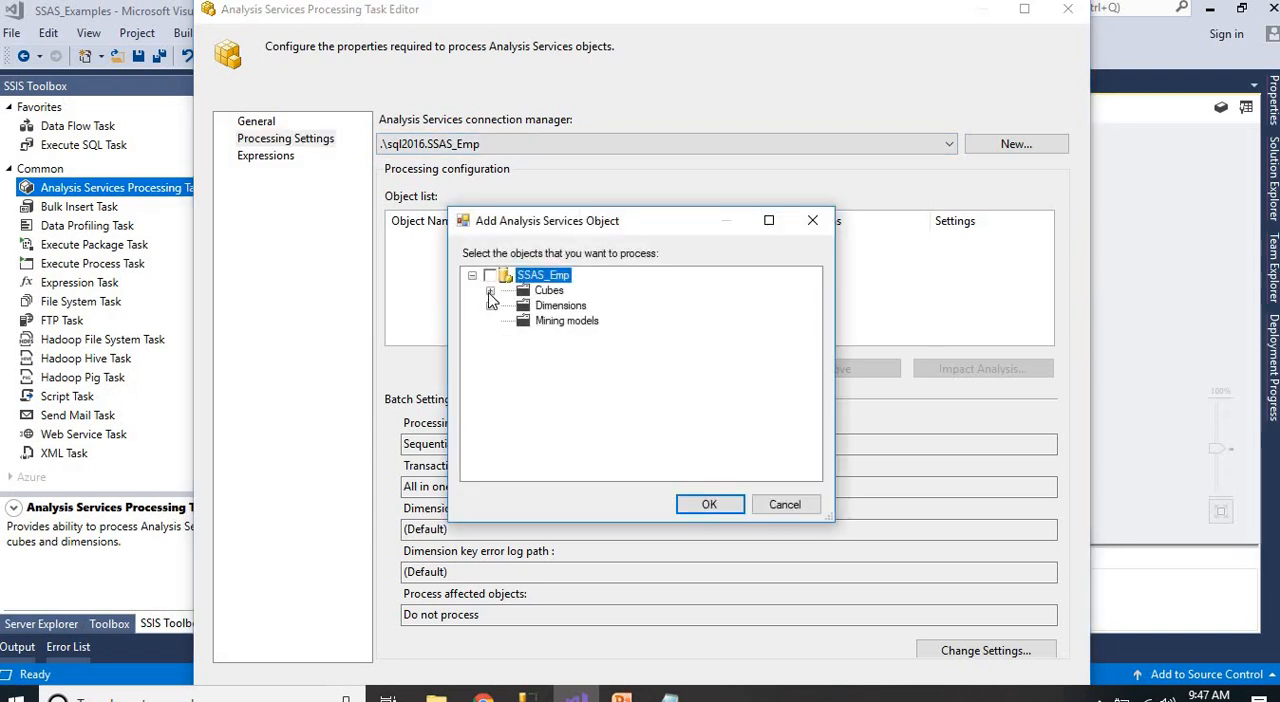
{"action": "left_click", "coordinate": [490, 291]}
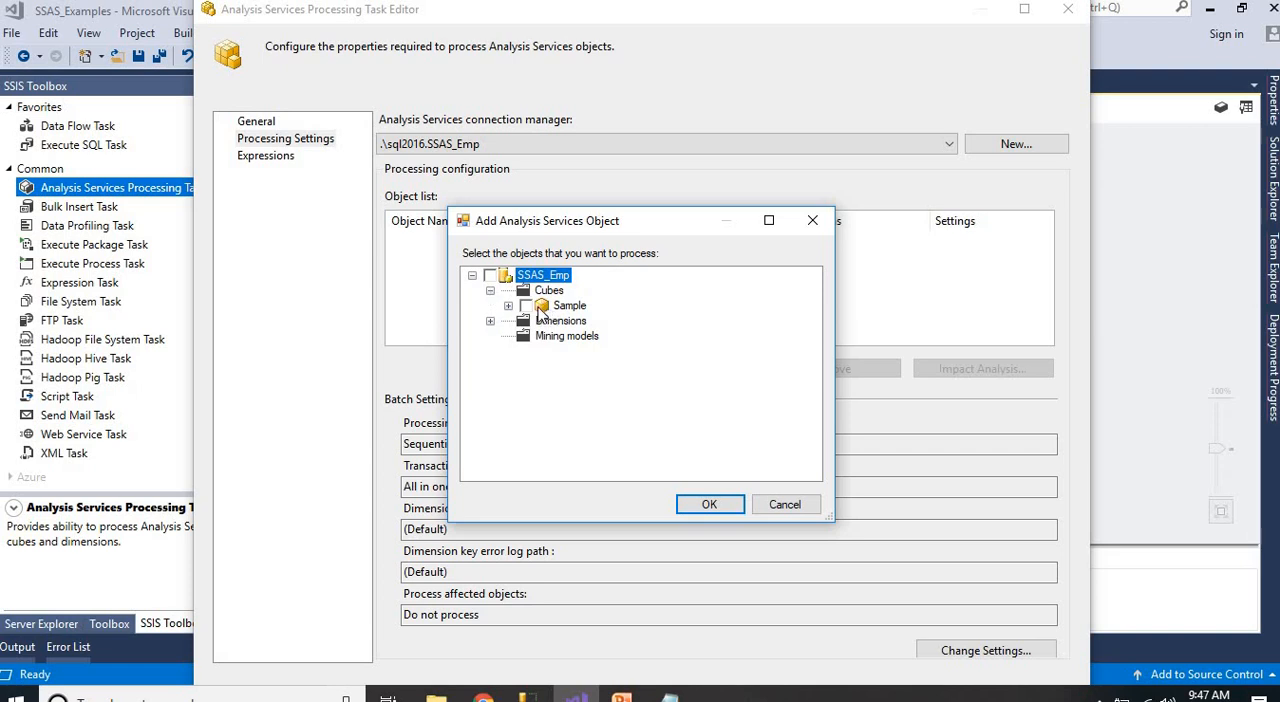
{"action": "left_click", "coordinate": [528, 306]}
{"action": "left_click", "coordinate": [707, 503]}
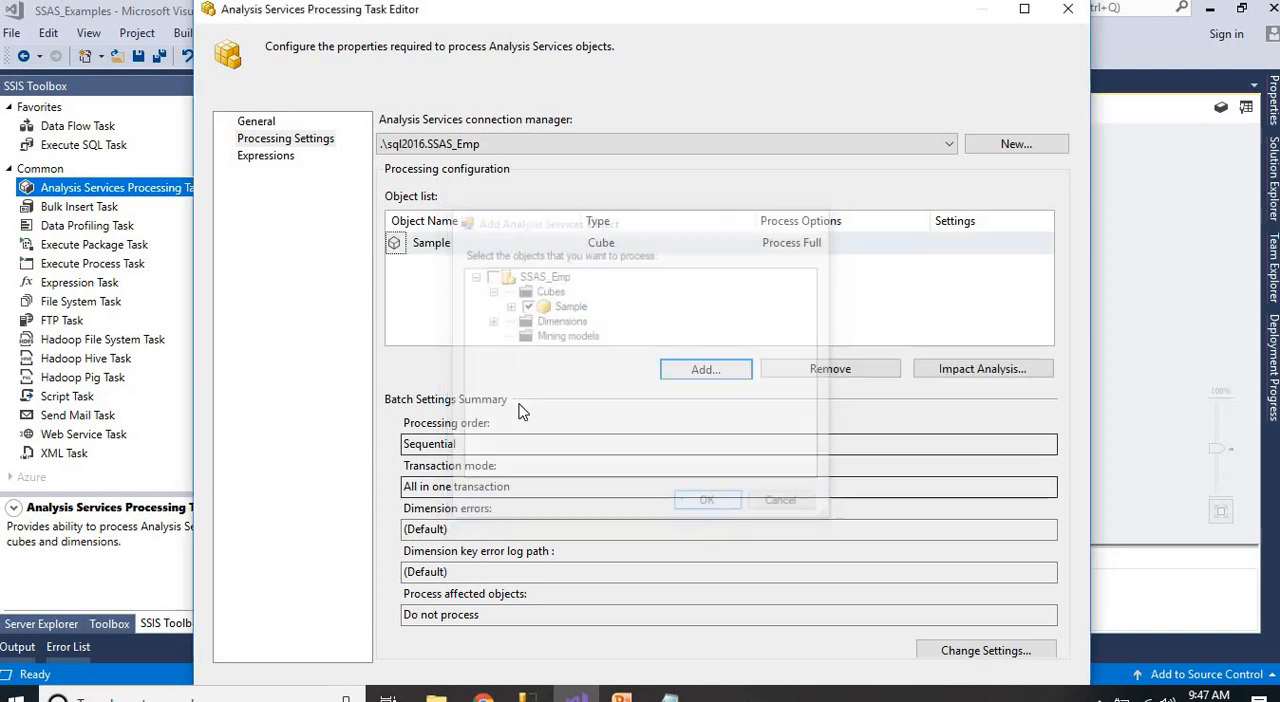
Review the Sample cube's process options in the maximized editor, keep Process Full and apply the task settings
{"action": "left_click", "coordinate": [1024, 9]}
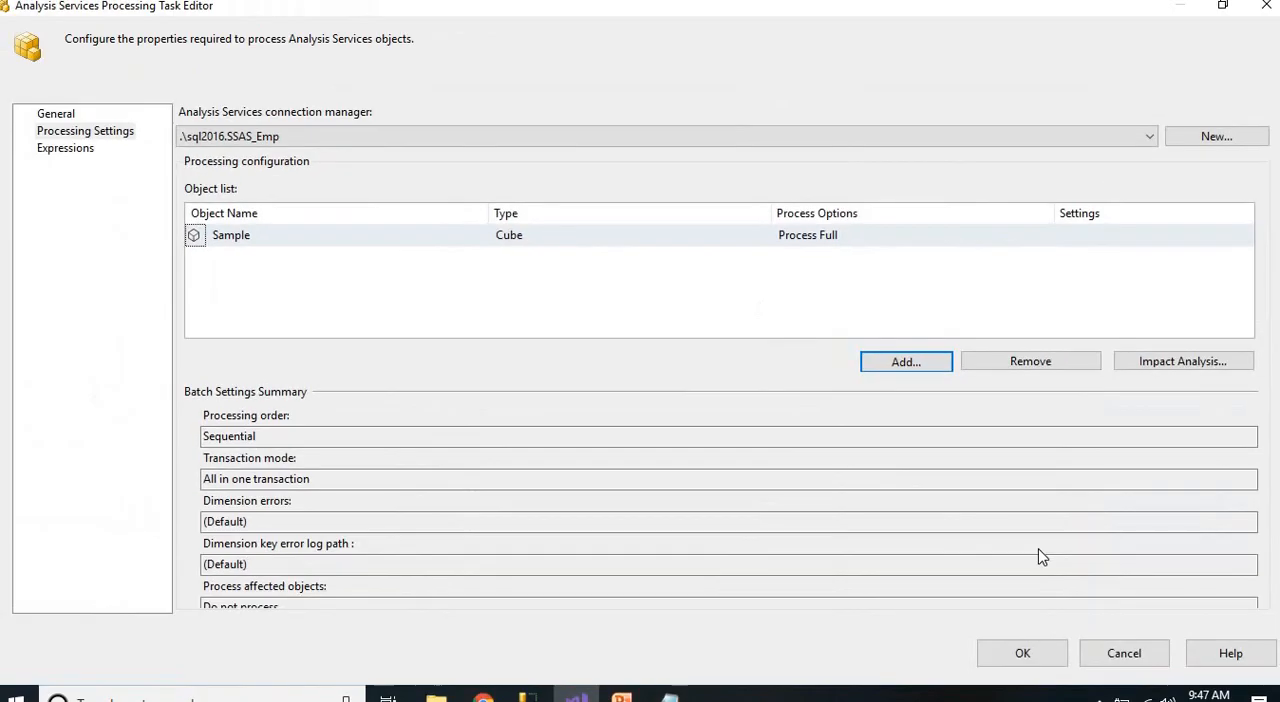
{"action": "left_click", "coordinate": [843, 245]}
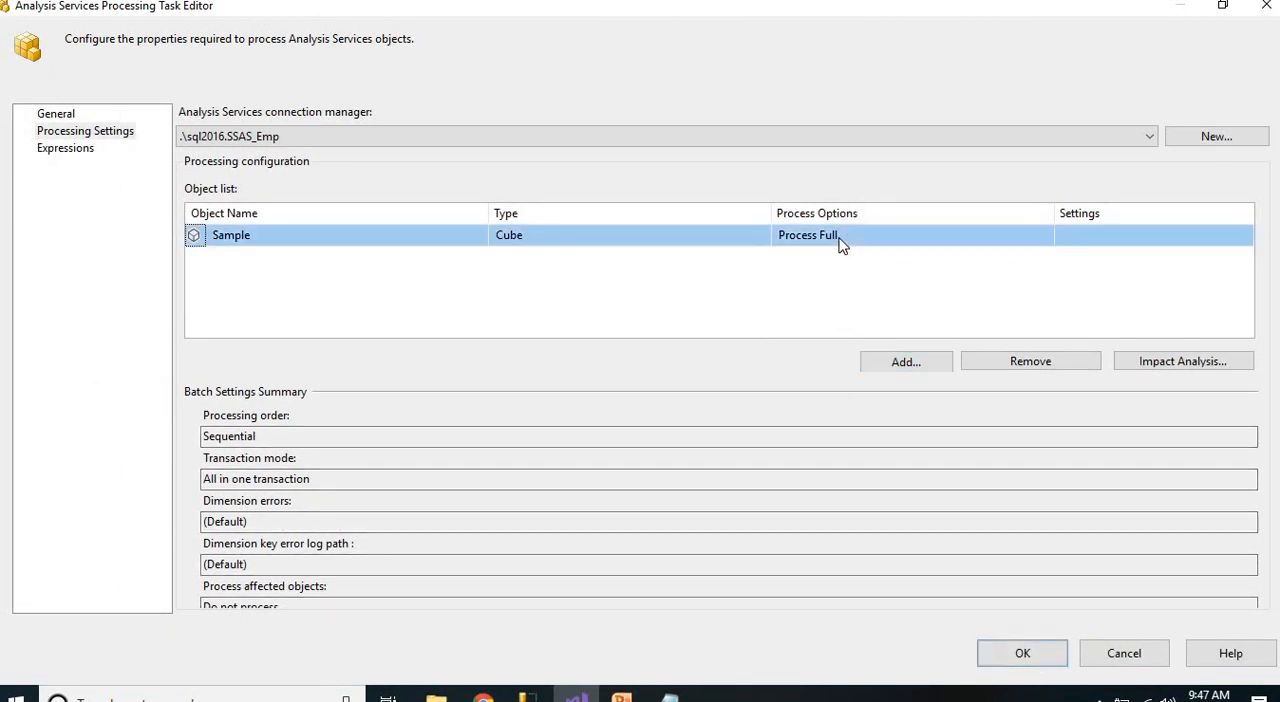
{"action": "left_click", "coordinate": [843, 245]}
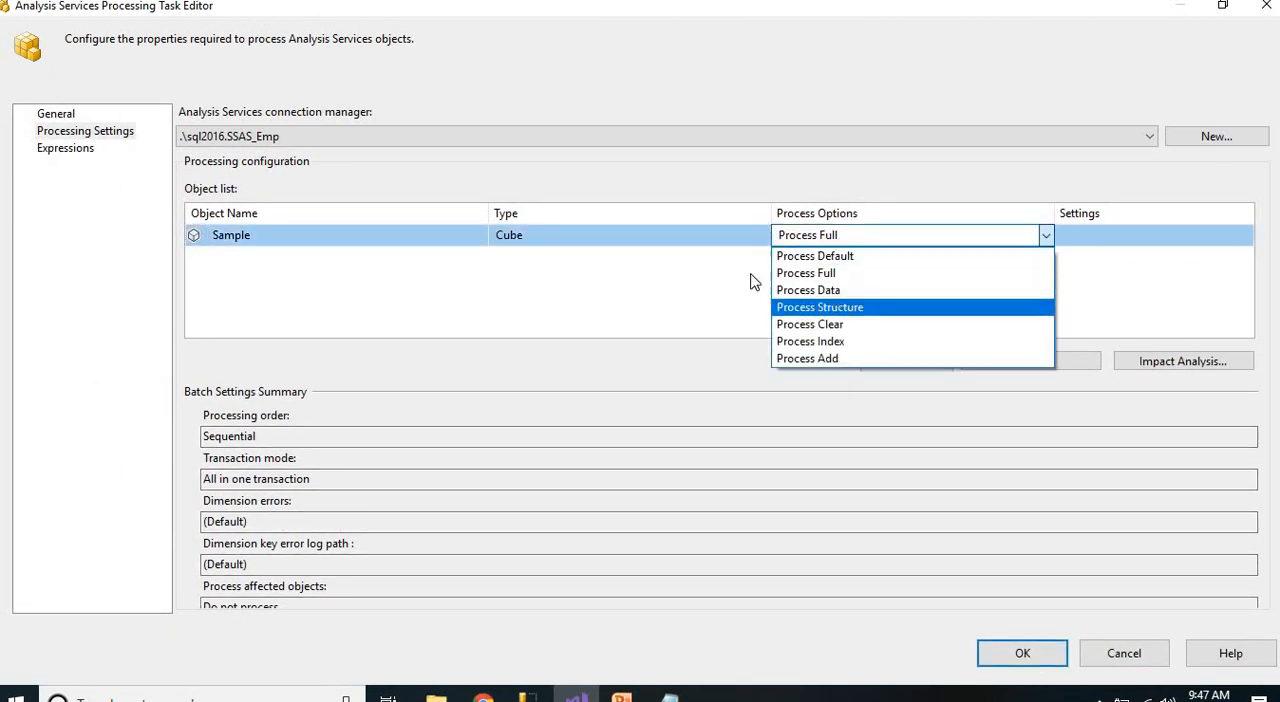
{"action": "left_click", "coordinate": [697, 292]}
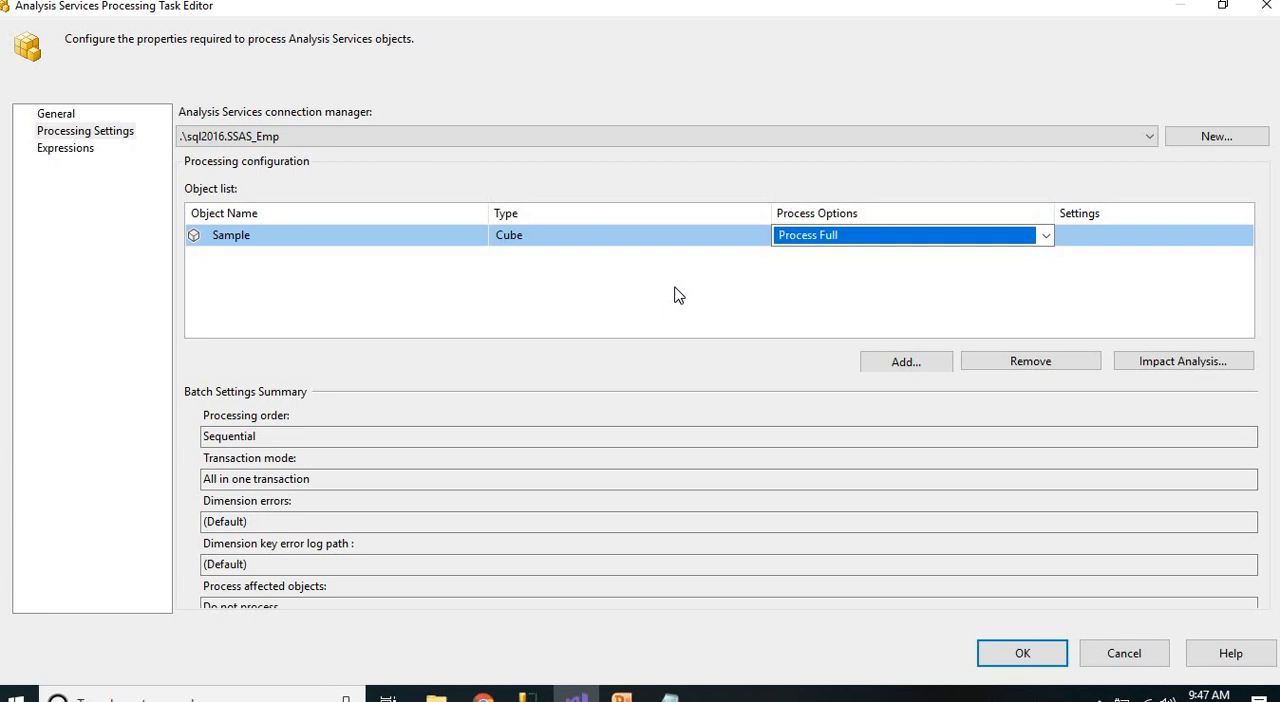
{"action": "left_click", "coordinate": [1045, 235]}
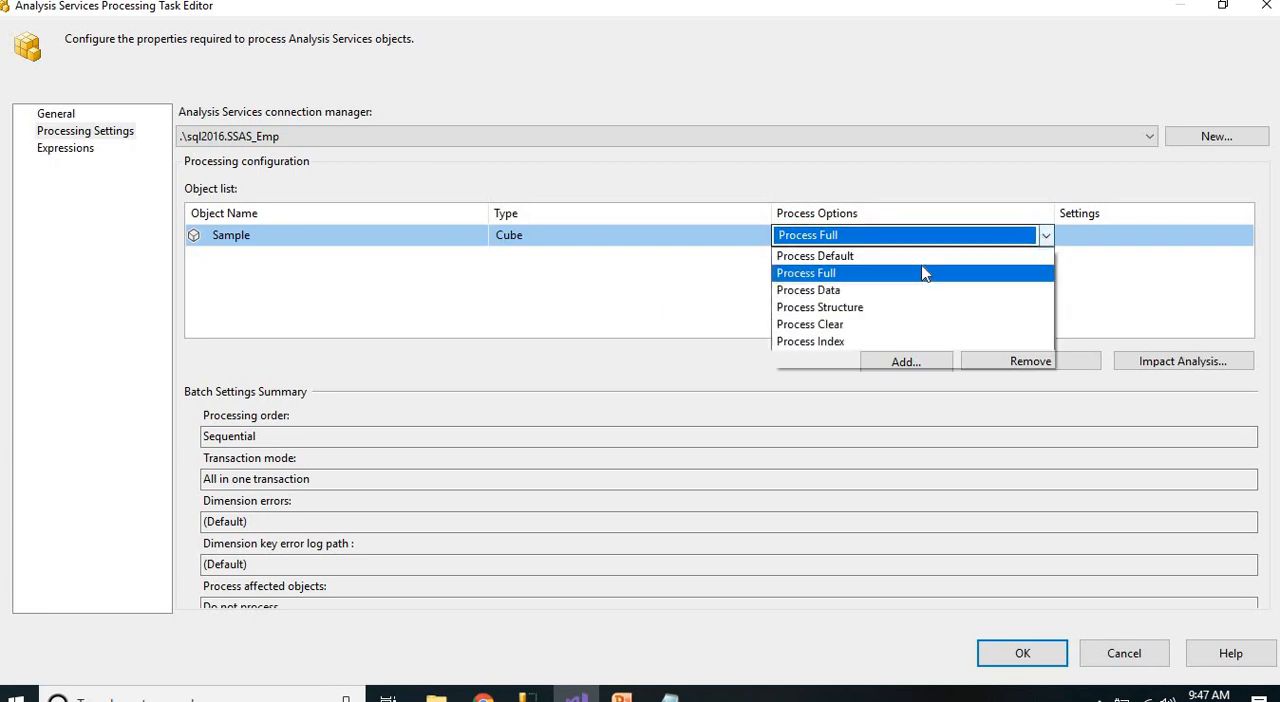
{"action": "left_click", "coordinate": [666, 266]}
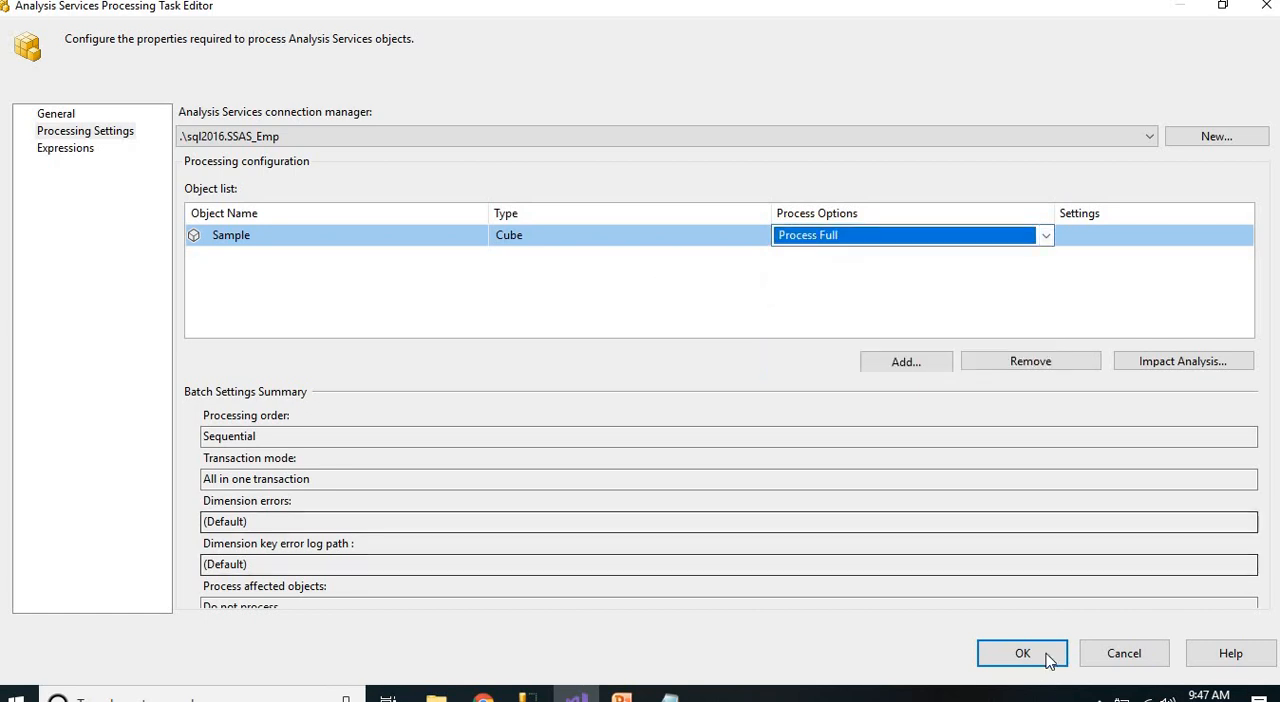
{"action": "key", "text": "Return"}
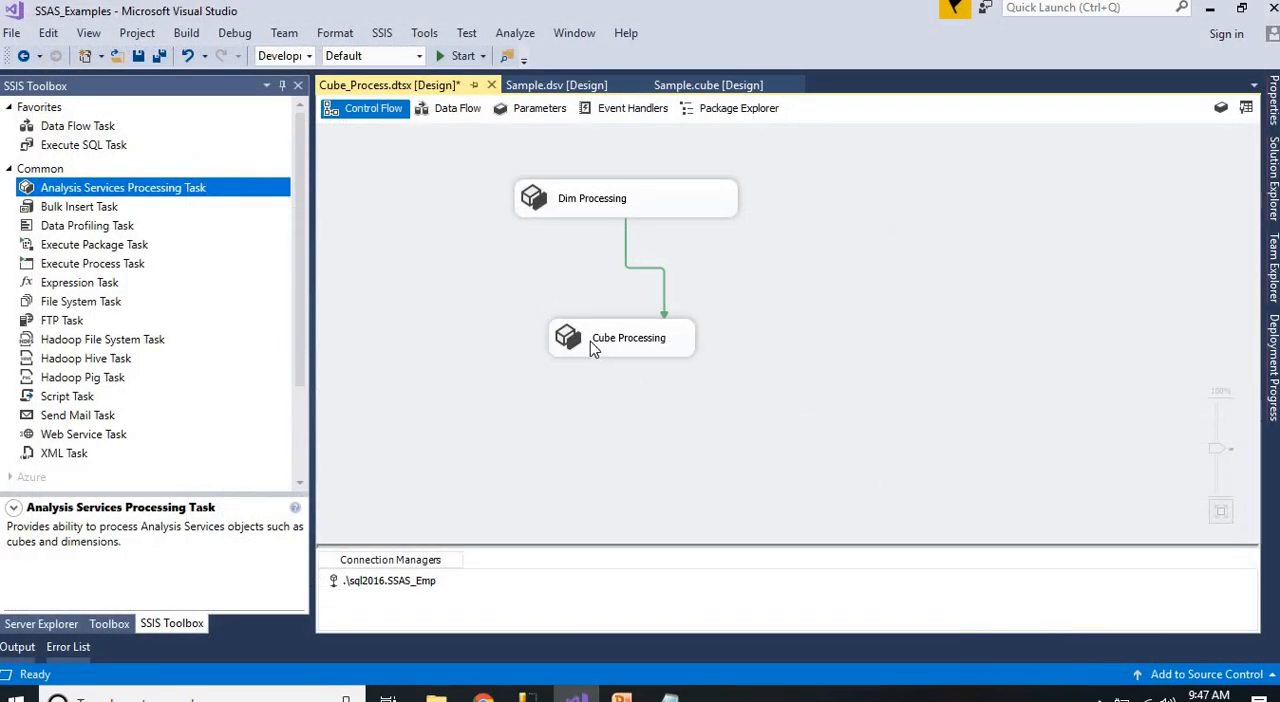
Widen the Cube Processing task box on its left side so it sits better beneath Dim Processing
{"action": "left_click", "coordinate": [557, 343]}
{"action": "left_click_drag", "start_coordinate": [547, 340], "coordinate": [508, 340]}
{"action": "left_click", "coordinate": [794, 350]}
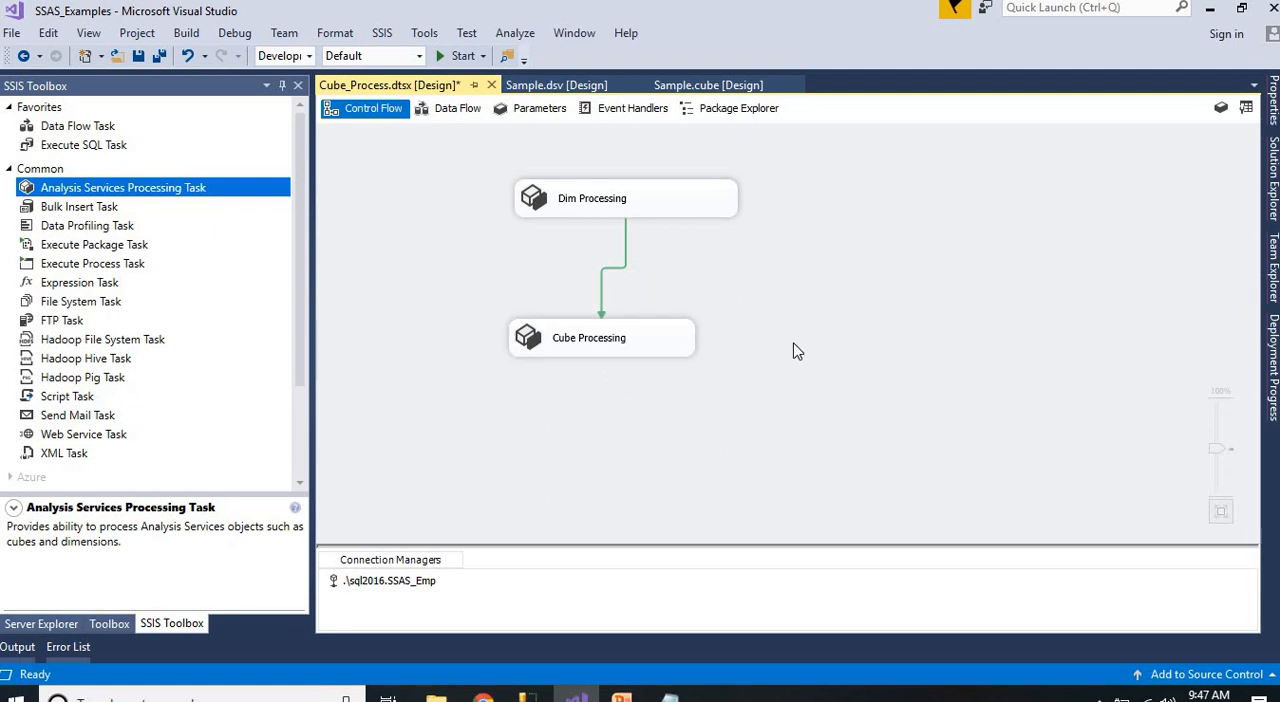
Save the Cube_Process package, run it and return to design mode
{"action": "key", "text": "ctrl+s"}
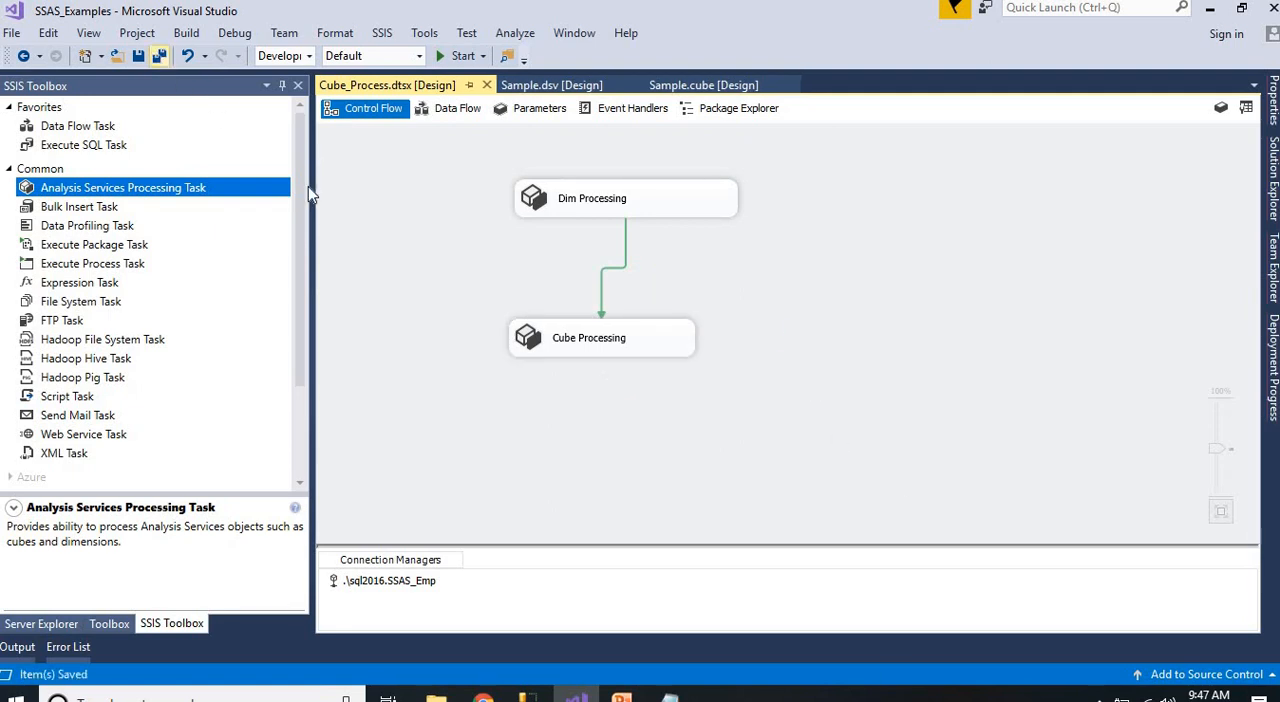
{"action": "left_click", "coordinate": [455, 55]}
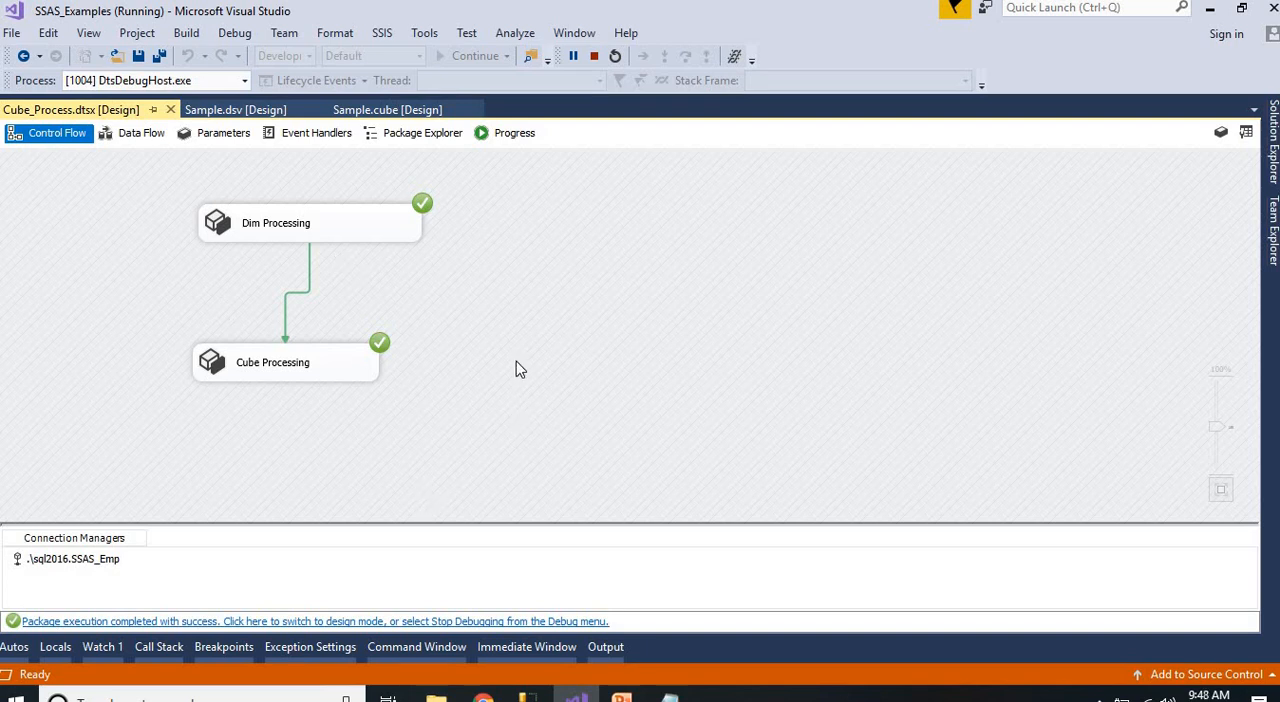
{"action": "left_click", "coordinate": [440, 622]}
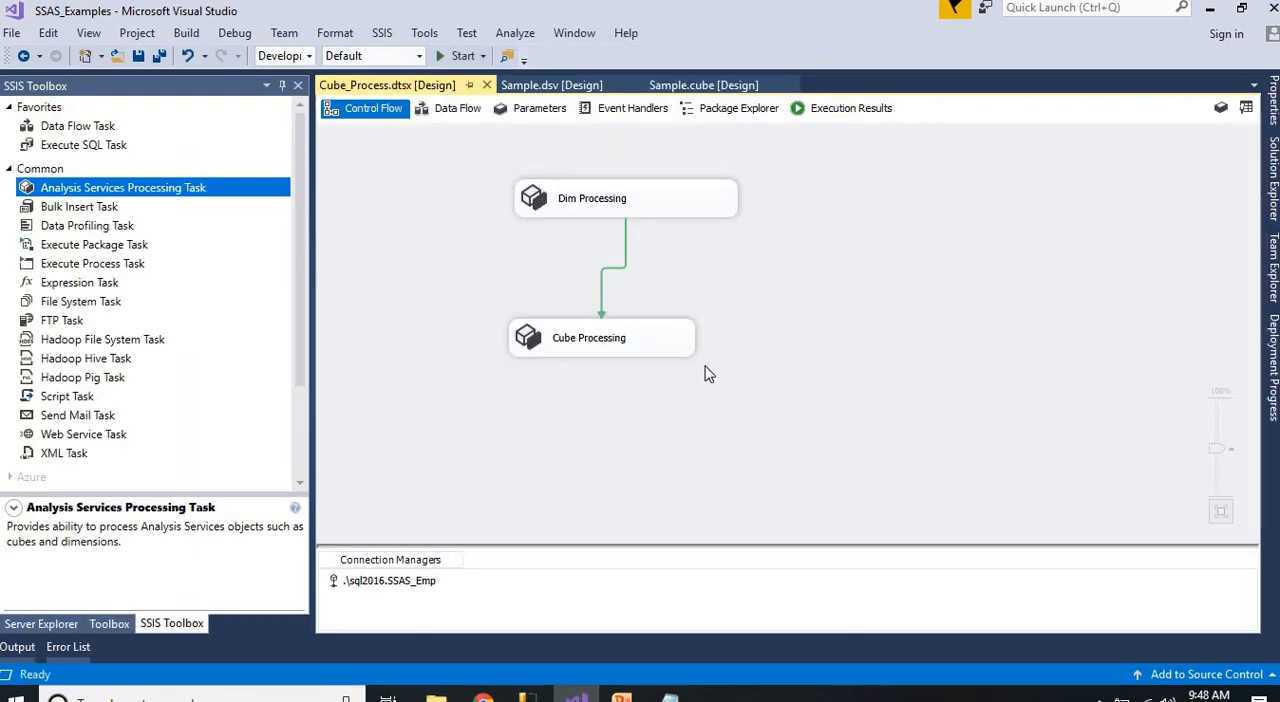
Switch to Notepad and highlight the notes on linking the SSAS cube to the SSIS package and on automation
{"action": "left_click", "coordinate": [669, 697]}
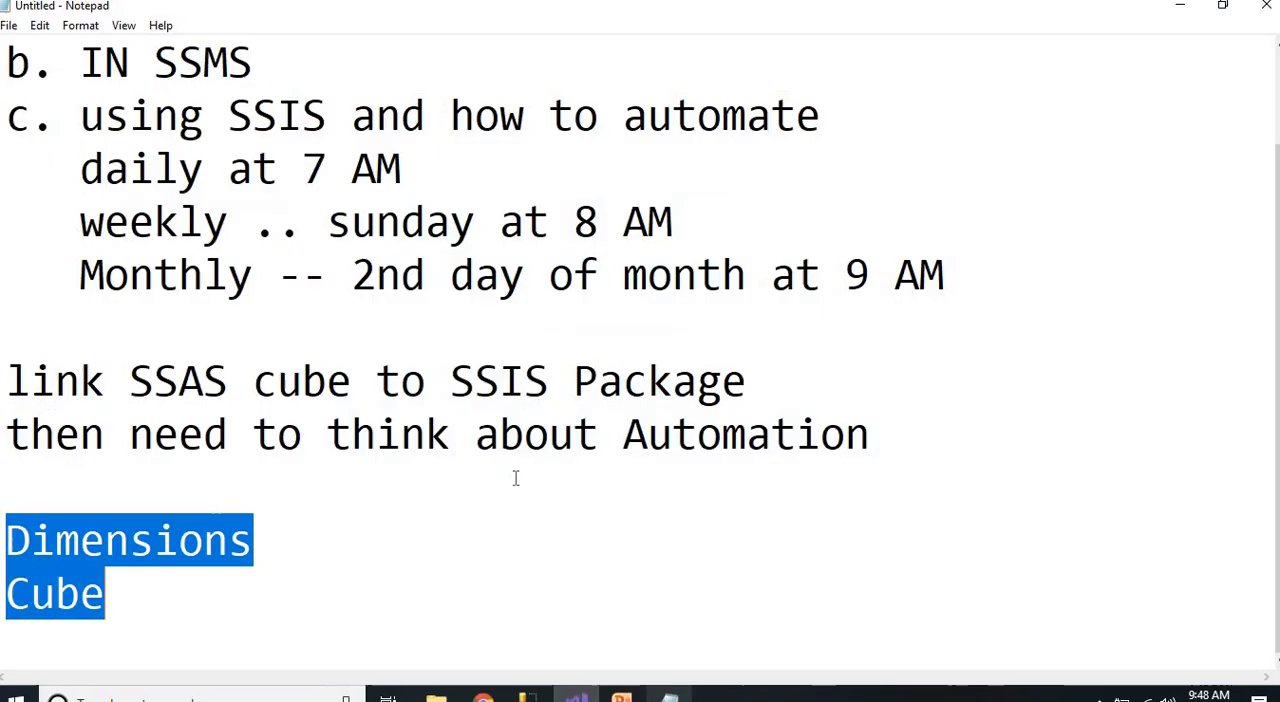
{"action": "left_click", "coordinate": [471, 516]}
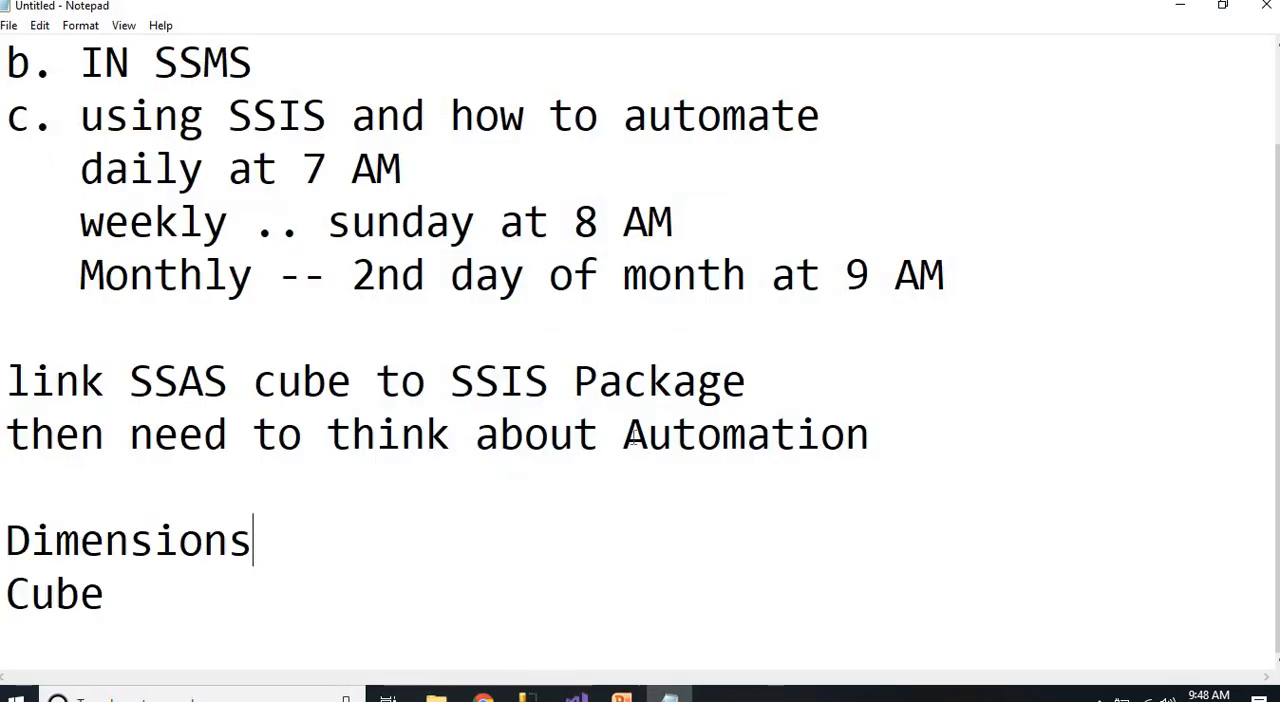
{"action": "left_click_drag", "start_coordinate": [870, 434], "coordinate": [5, 434]}
{"action": "left_click", "coordinate": [315, 532]}
{"action": "left_click_drag", "start_coordinate": [133, 436], "coordinate": [871, 434]}
{"action": "left_click", "coordinate": [796, 398]}
{"action": "left_click_drag", "start_coordinate": [800, 404], "coordinate": [5, 400]}
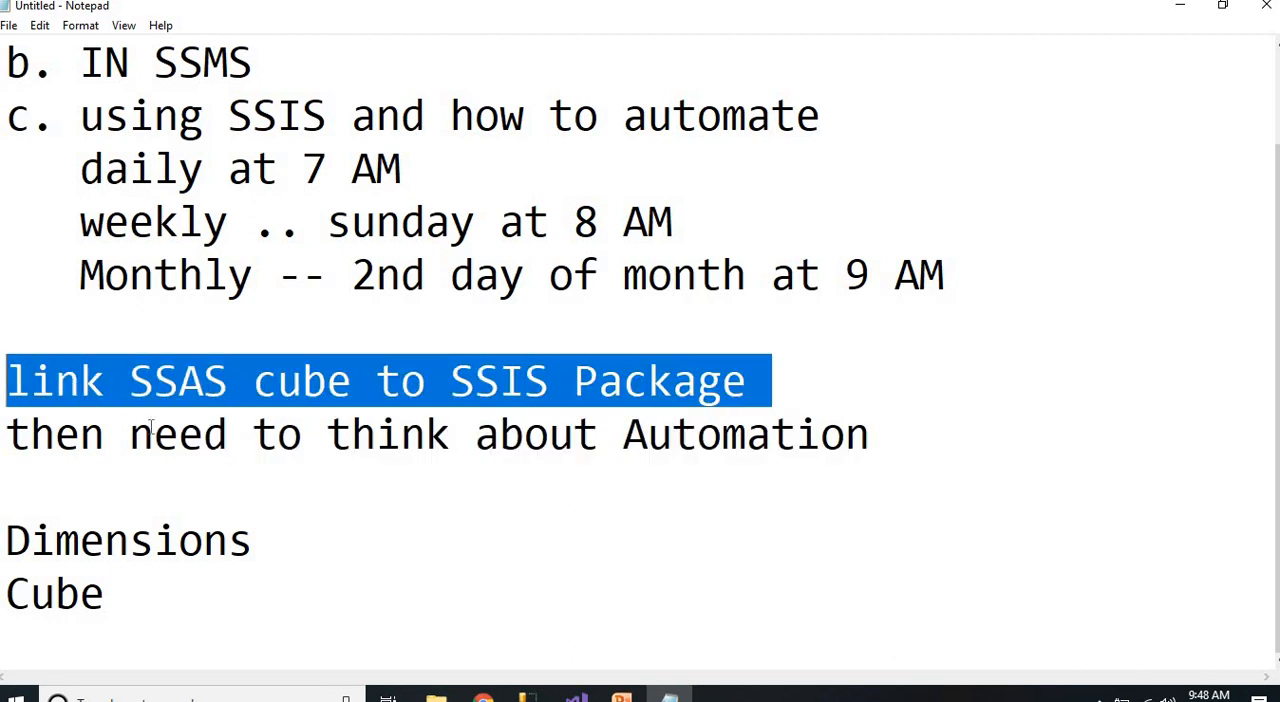
{"action": "left_click", "coordinate": [155, 434]}
{"action": "left_click_drag", "start_coordinate": [280, 437], "coordinate": [903, 443]}
{"action": "left_click", "coordinate": [903, 443]}
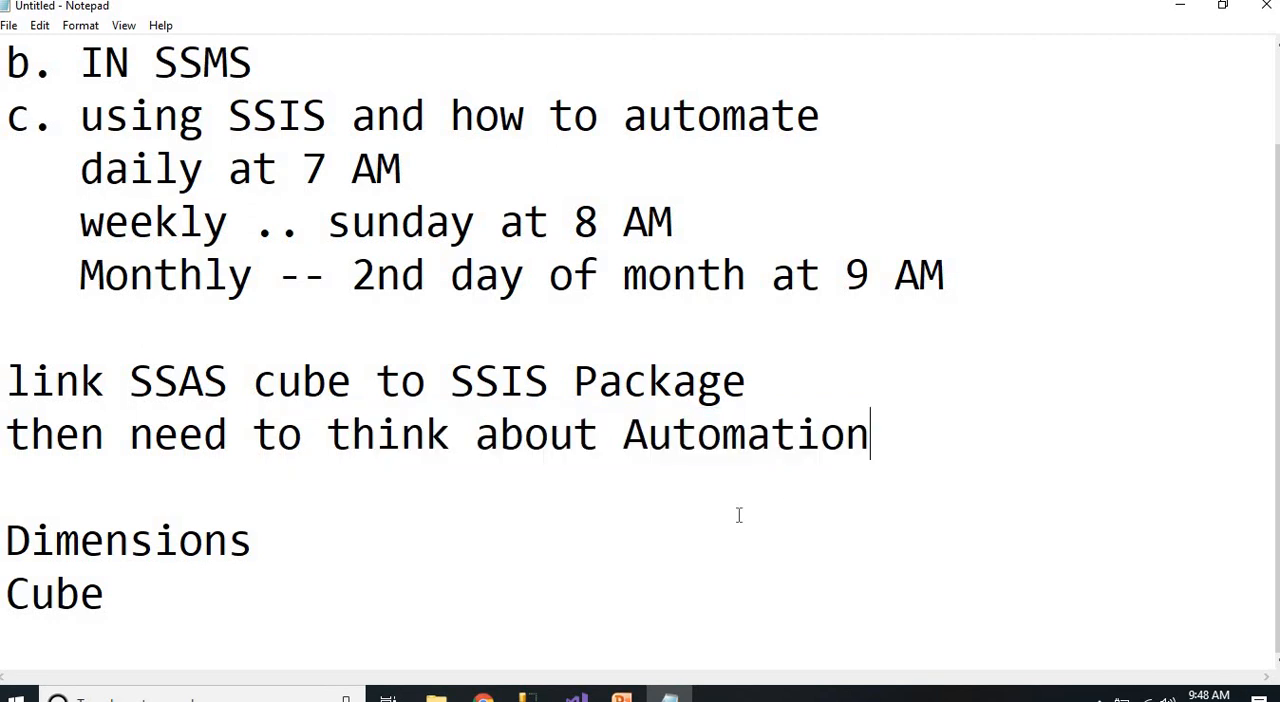
Add the note "SQL Server Agent" below the Dimensions and Cube lines
{"action": "left_click", "coordinate": [212, 604]}
{"action": "key", "text": "Return"}
{"action": "key", "text": "Return"}
{"action": "type", "text": "SQL Server"}
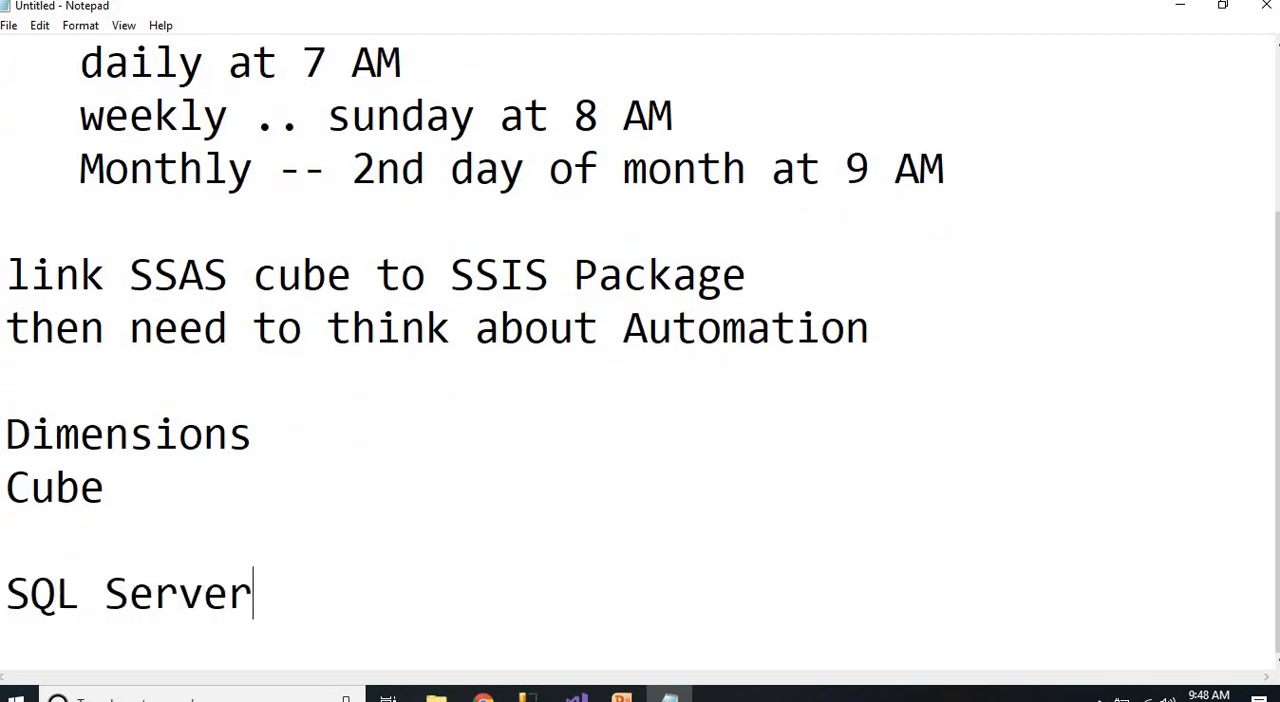
{"action": "type", "text": " Agent"}
{"action": "key", "text": "Return"}
{"action": "key", "text": "Return"}
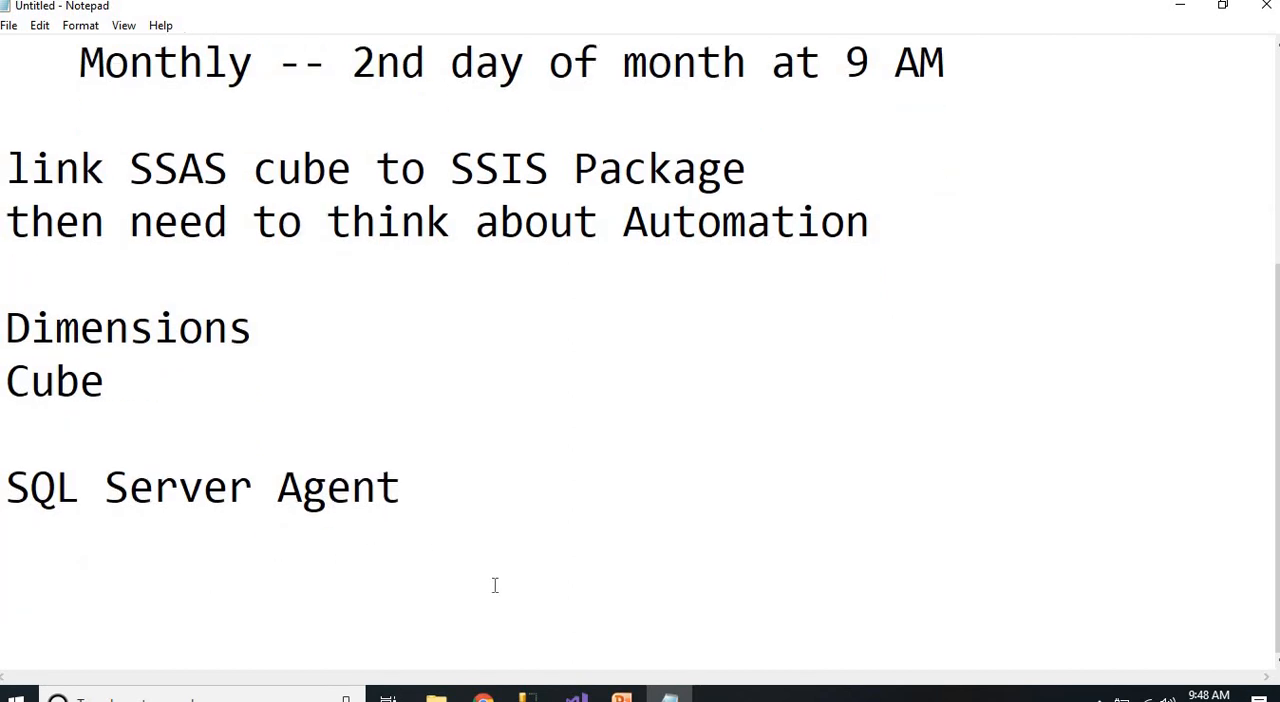
Switch to SQL Server Management Studio and examine the Errors folder's projects and environments in the SSISDB Integration Services catalog
{"action": "left_click", "coordinate": [527, 697]}
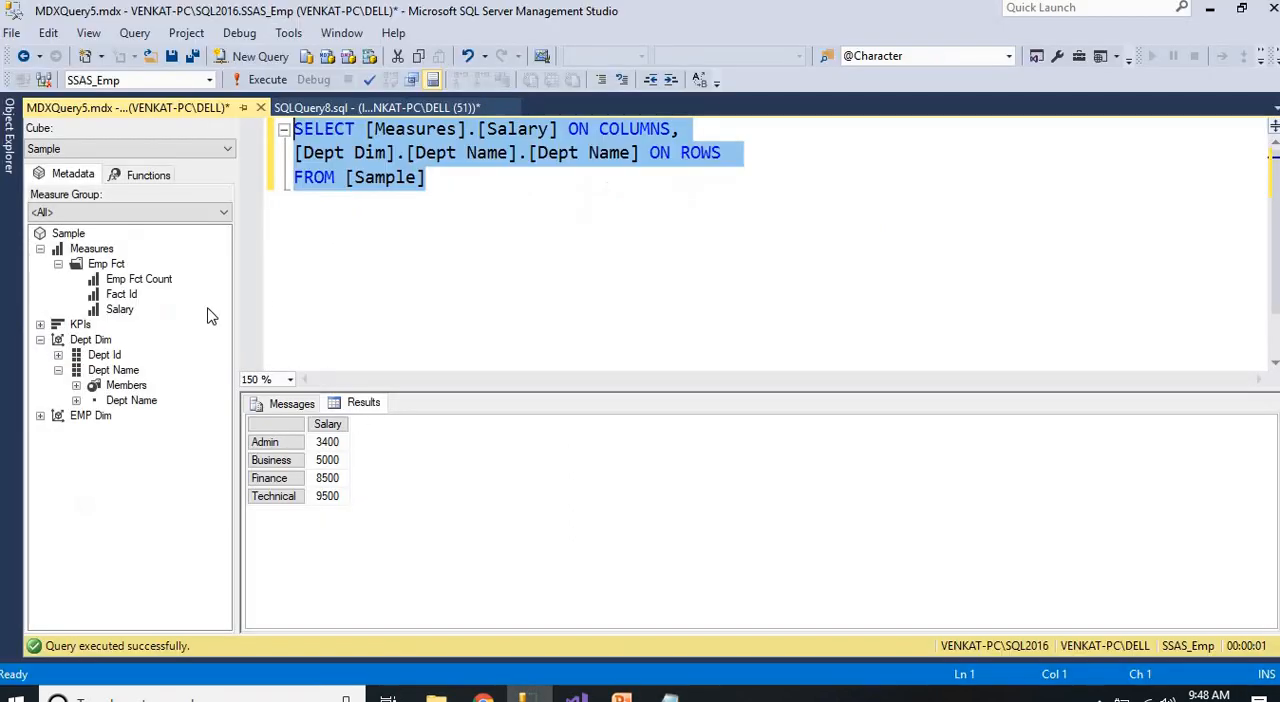
{"action": "left_click", "coordinate": [322, 104]}
{"action": "left_click", "coordinate": [8, 140]}
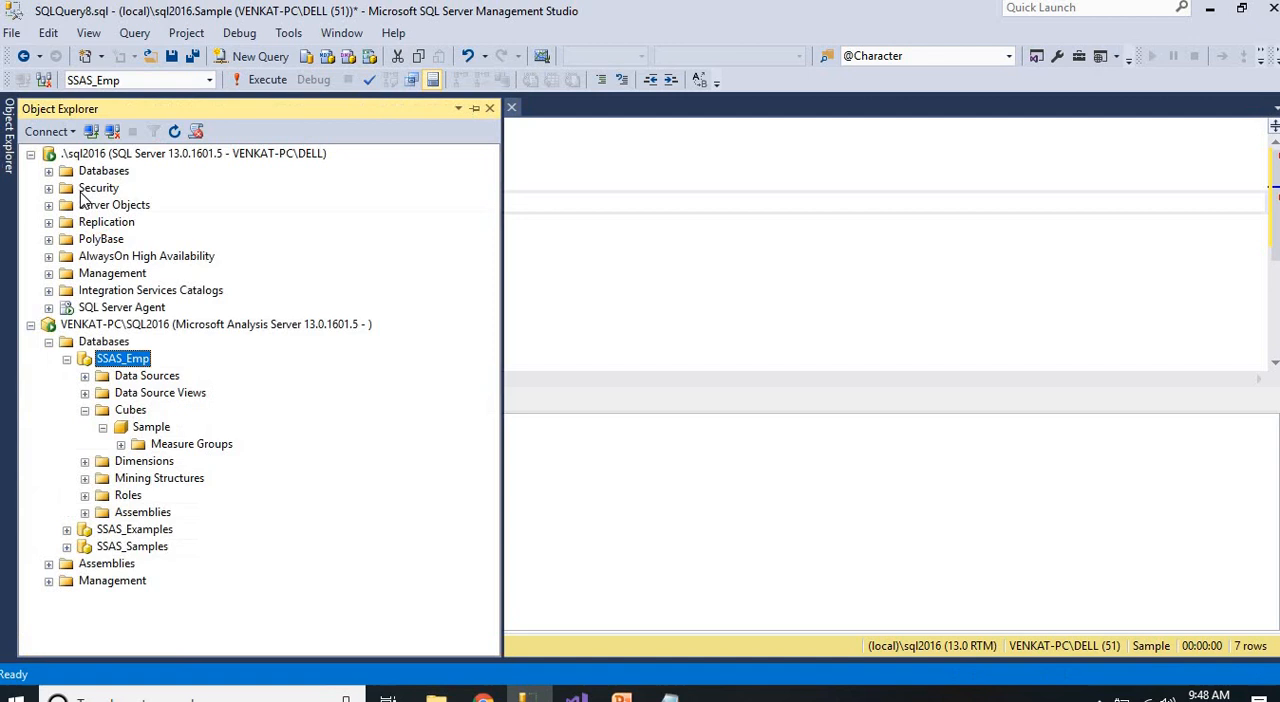
{"action": "left_click", "coordinate": [49, 341]}
{"action": "left_click", "coordinate": [49, 290]}
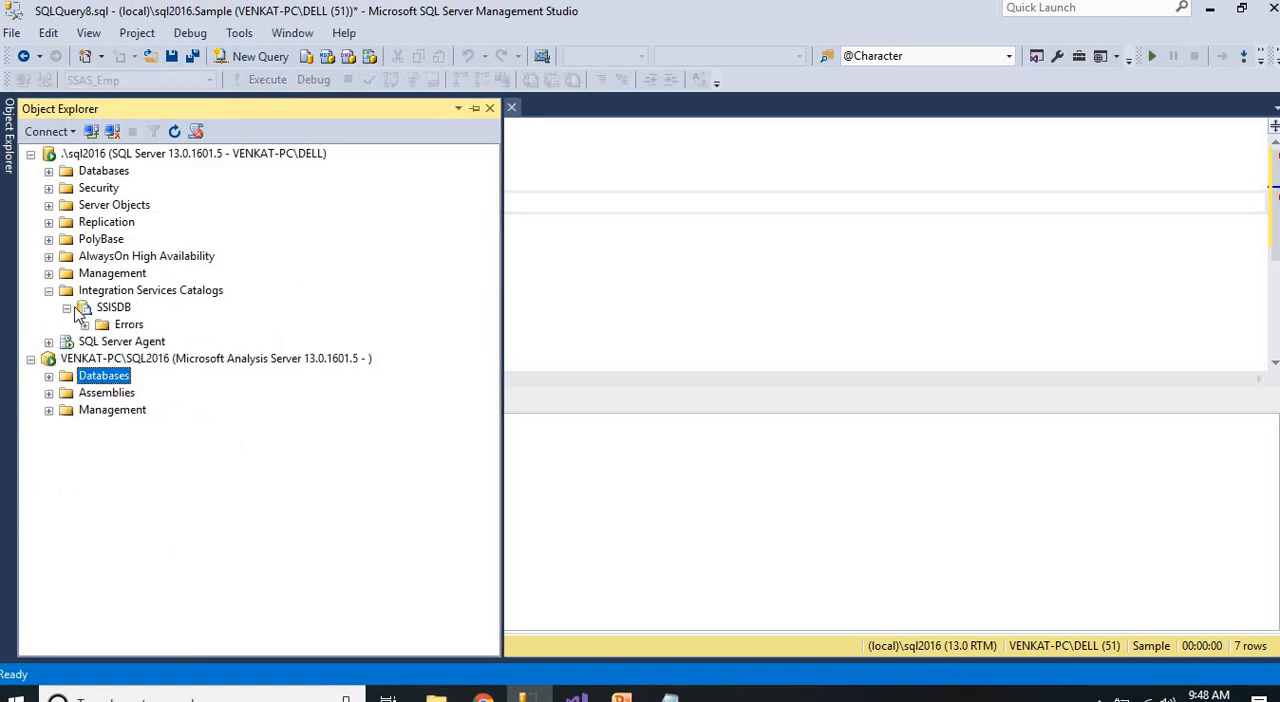
{"action": "left_click", "coordinate": [85, 325]}
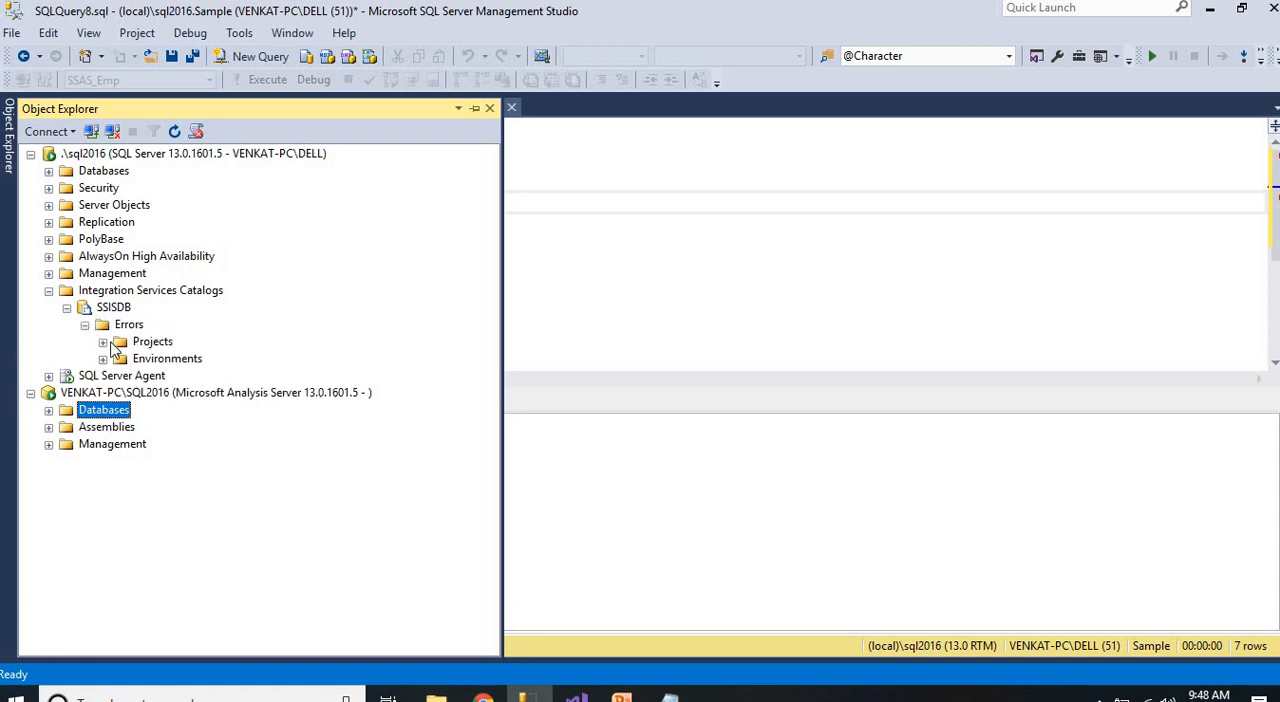
{"action": "left_click", "coordinate": [102, 342]}
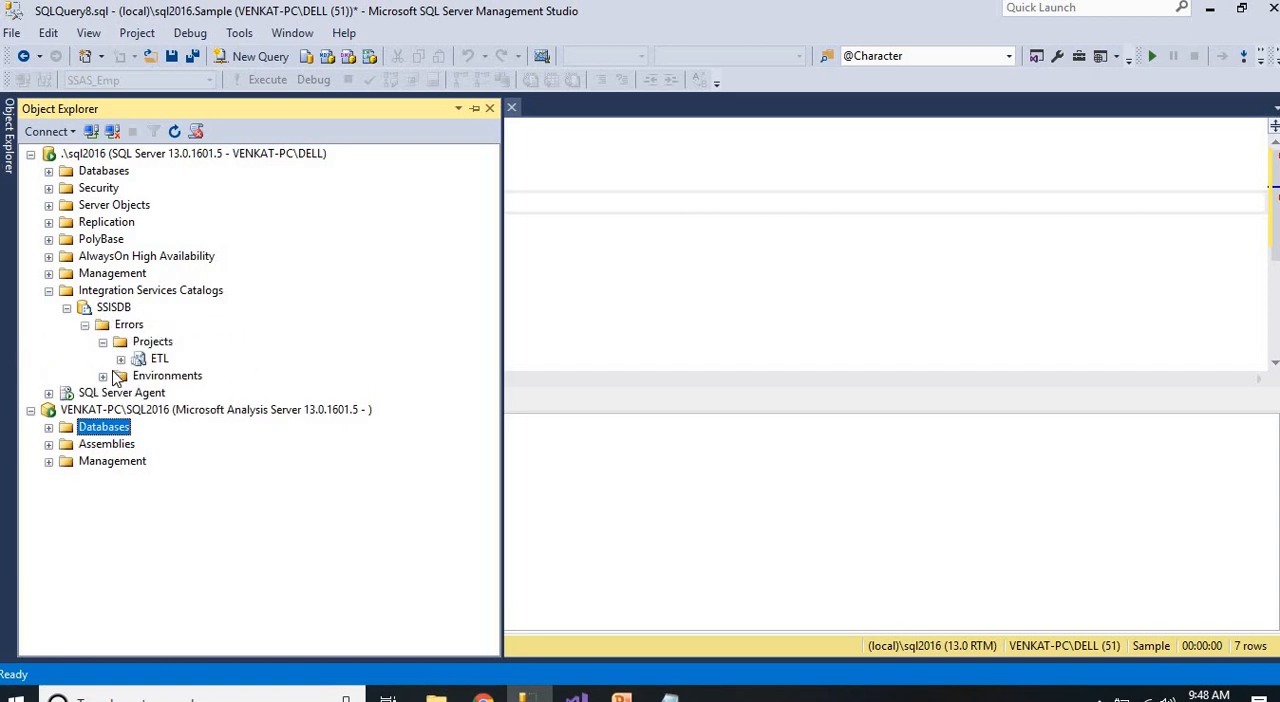
{"action": "left_click", "coordinate": [103, 376]}
{"action": "left_click", "coordinate": [85, 325]}
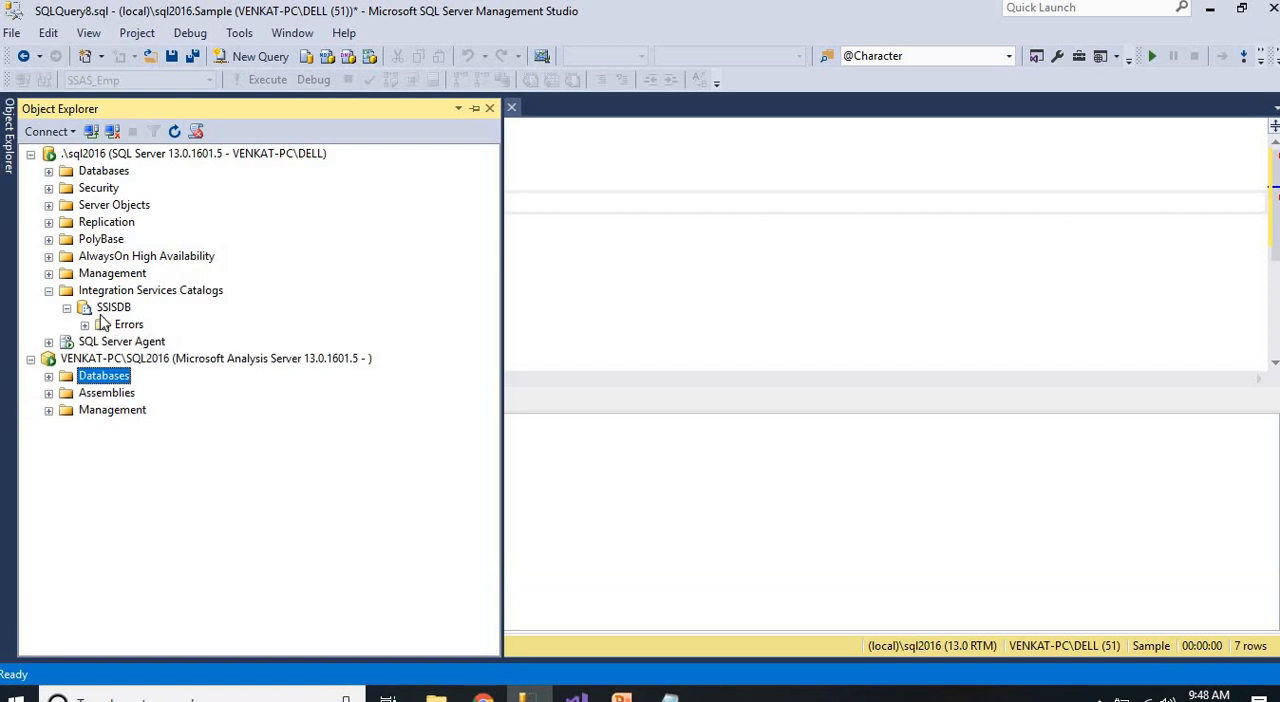
Create a folder named SSAS in the SSISDB catalog
{"action": "right_click", "coordinate": [108, 309]}
{"action": "left_click", "coordinate": [170, 352]}
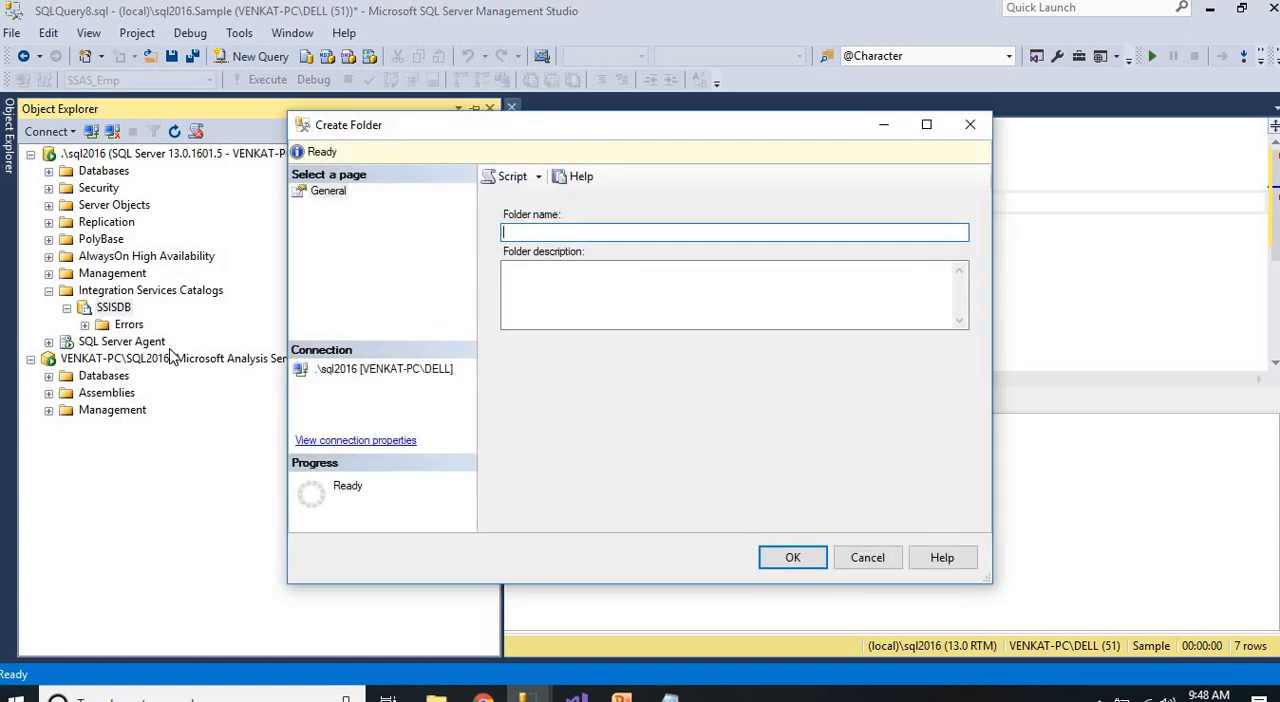
{"action": "type", "text": "SSAS"}
{"action": "left_click", "coordinate": [792, 557]}
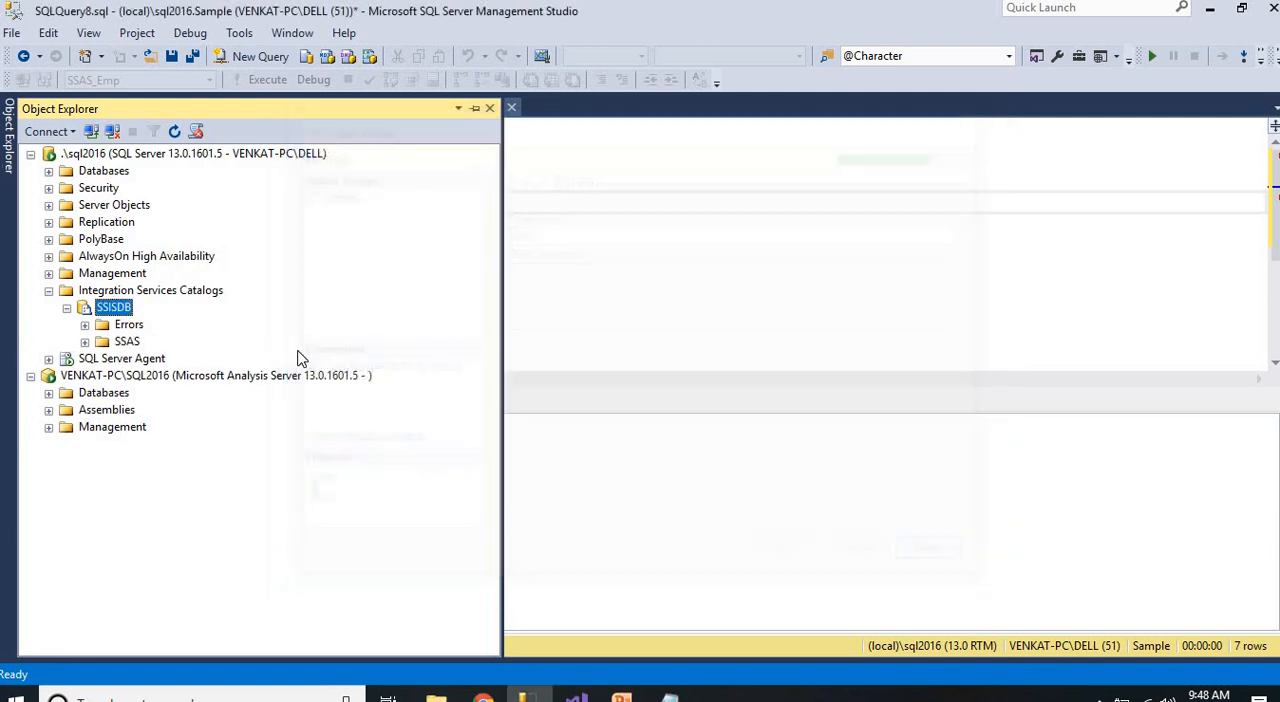
Expand the SSAS and Errors folders to compare their contents, and start importing packages into the SSAS folder's Projects
{"action": "left_click", "coordinate": [85, 342]}
{"action": "left_click", "coordinate": [104, 359]}
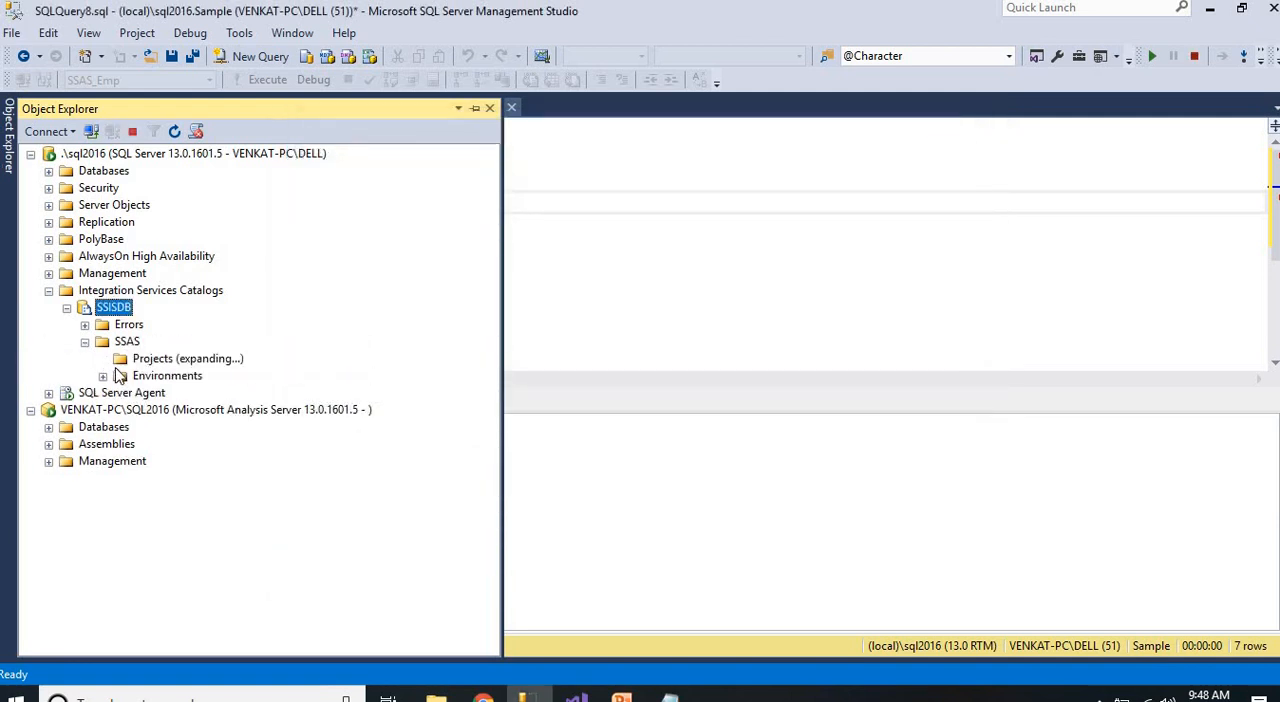
{"action": "left_click", "coordinate": [85, 325]}
{"action": "left_click", "coordinate": [120, 359]}
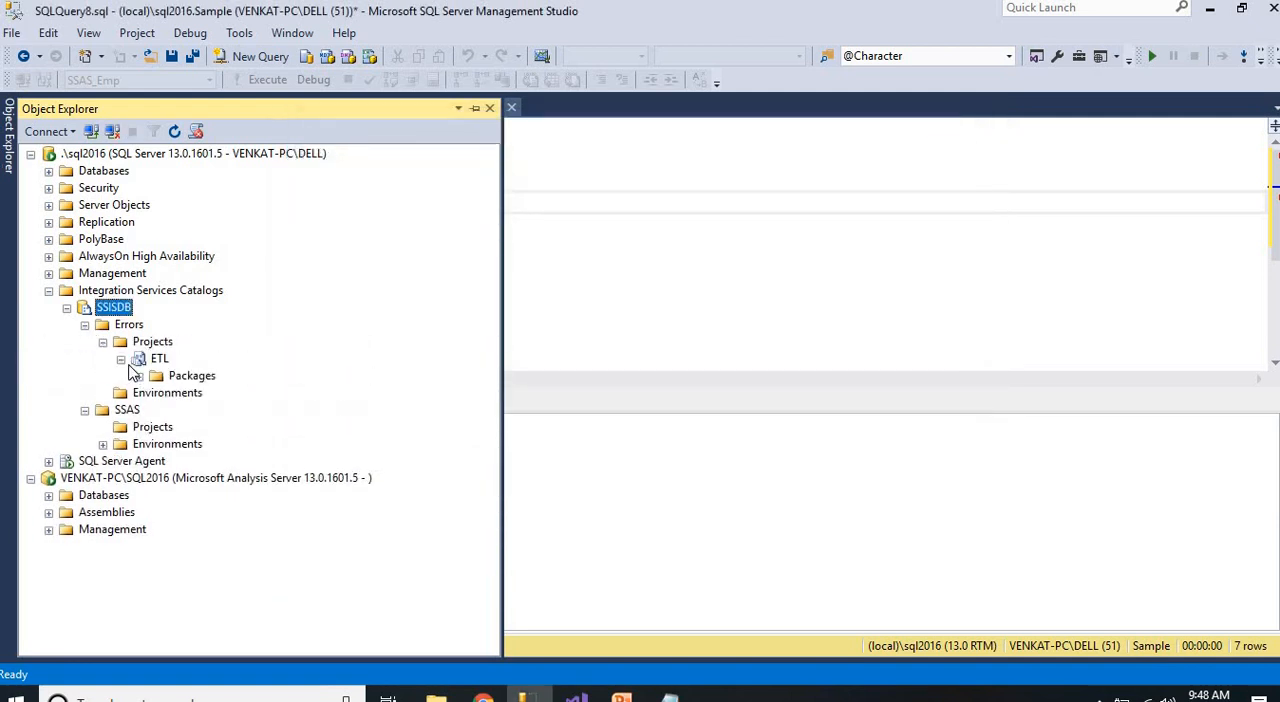
{"action": "left_click", "coordinate": [139, 377]}
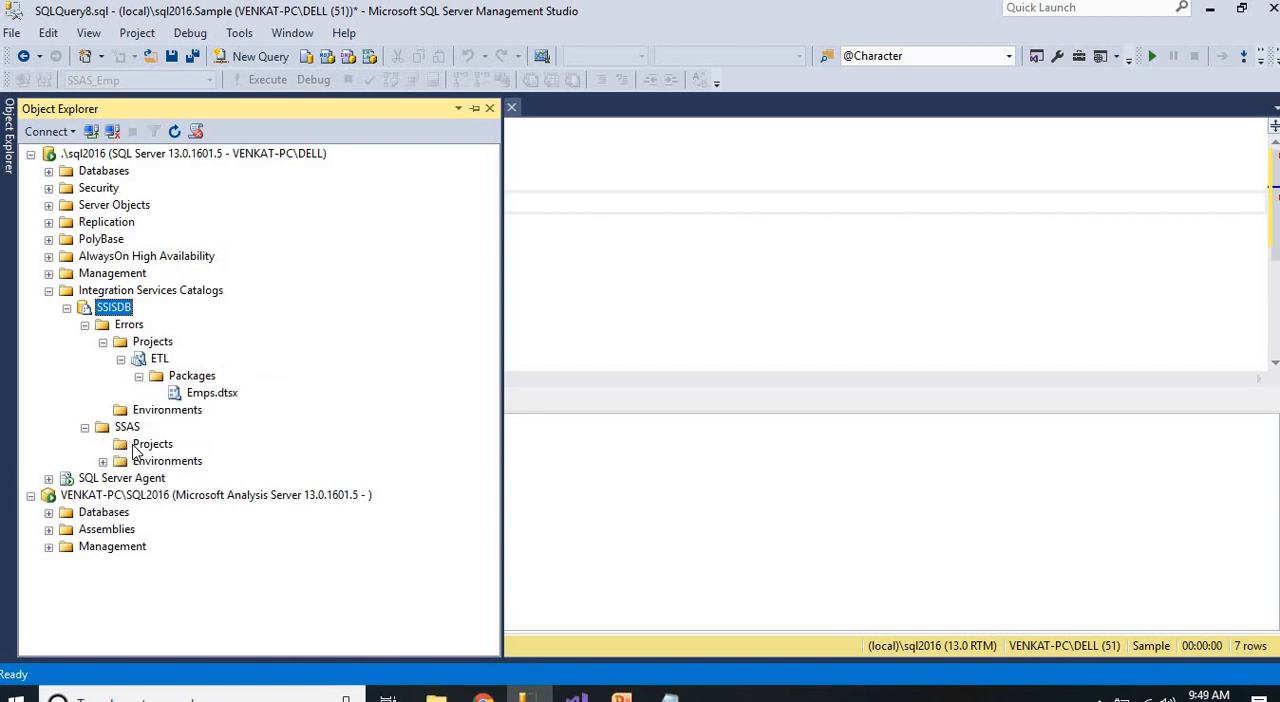
{"action": "left_click", "coordinate": [137, 449]}
{"action": "right_click", "coordinate": [136, 449]}
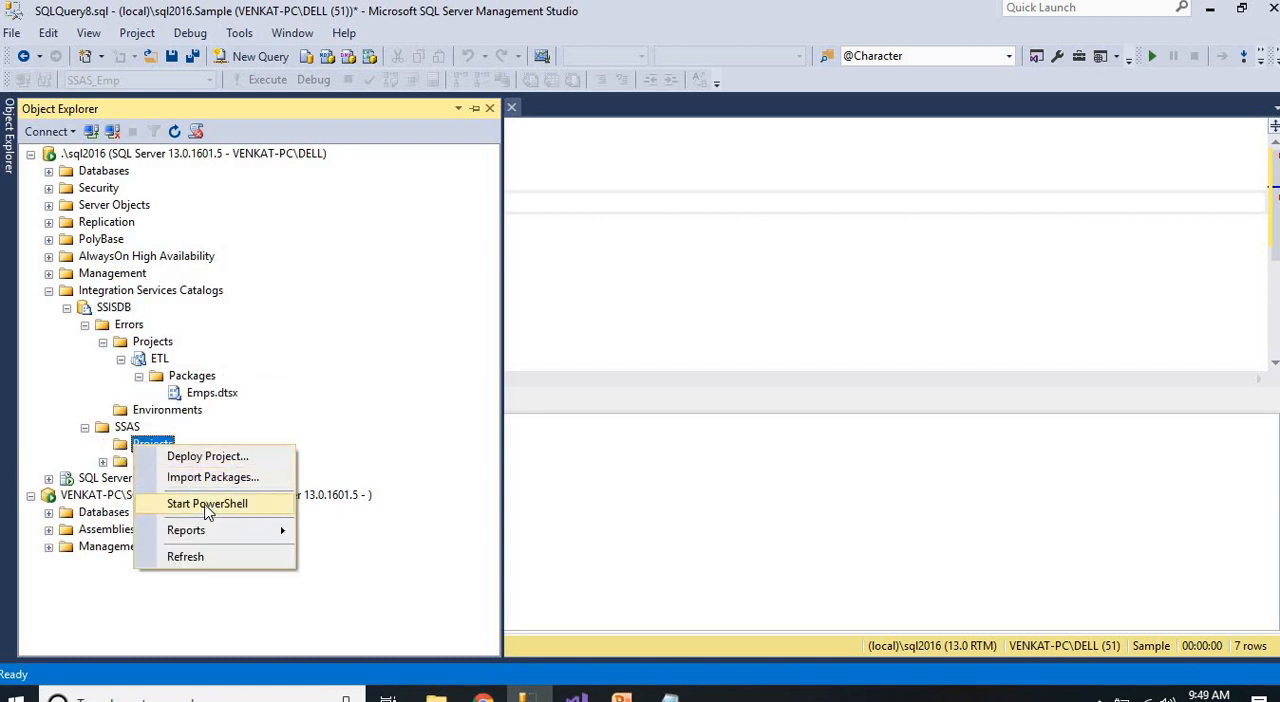
{"action": "left_click", "coordinate": [210, 478]}
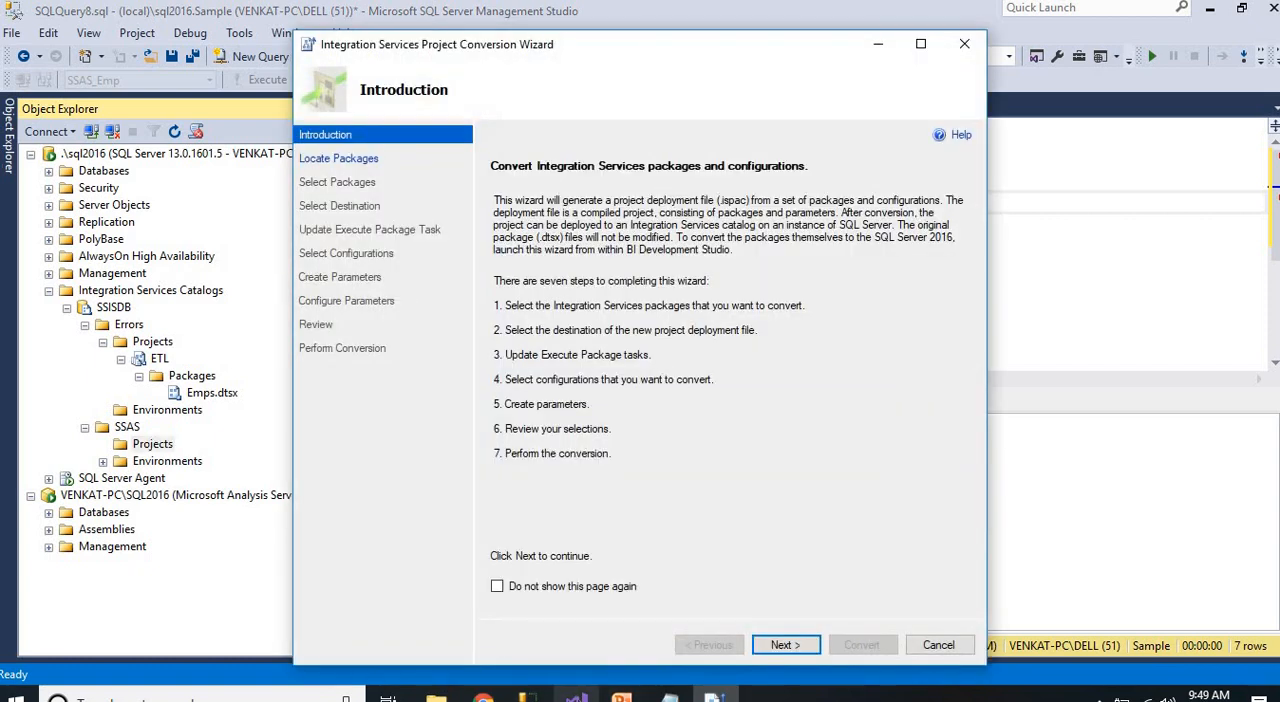
Switch to Visual Studio, open the folder containing Cube_Process.dtsx and copy its path
{"action": "mouse_move", "coordinate": [576, 695]}
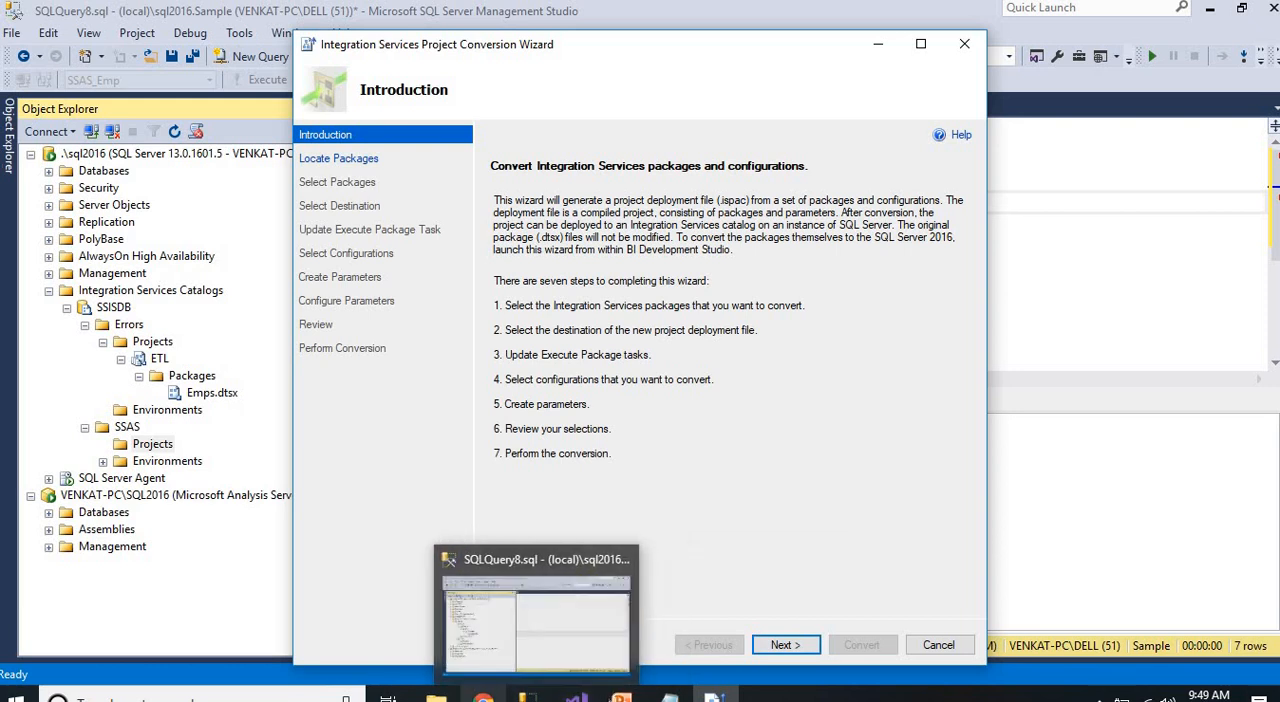
{"action": "mouse_move", "coordinate": [621, 695]}
{"action": "left_click", "coordinate": [576, 695]}
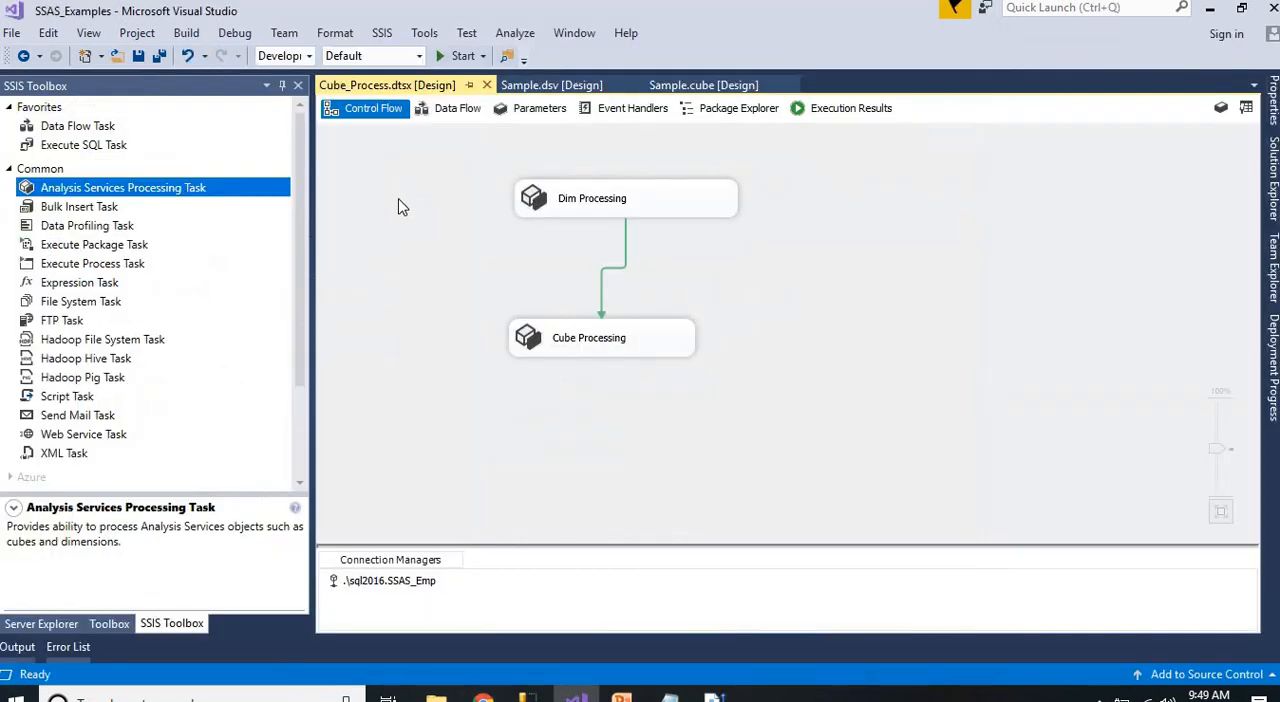
{"action": "right_click", "coordinate": [386, 86]}
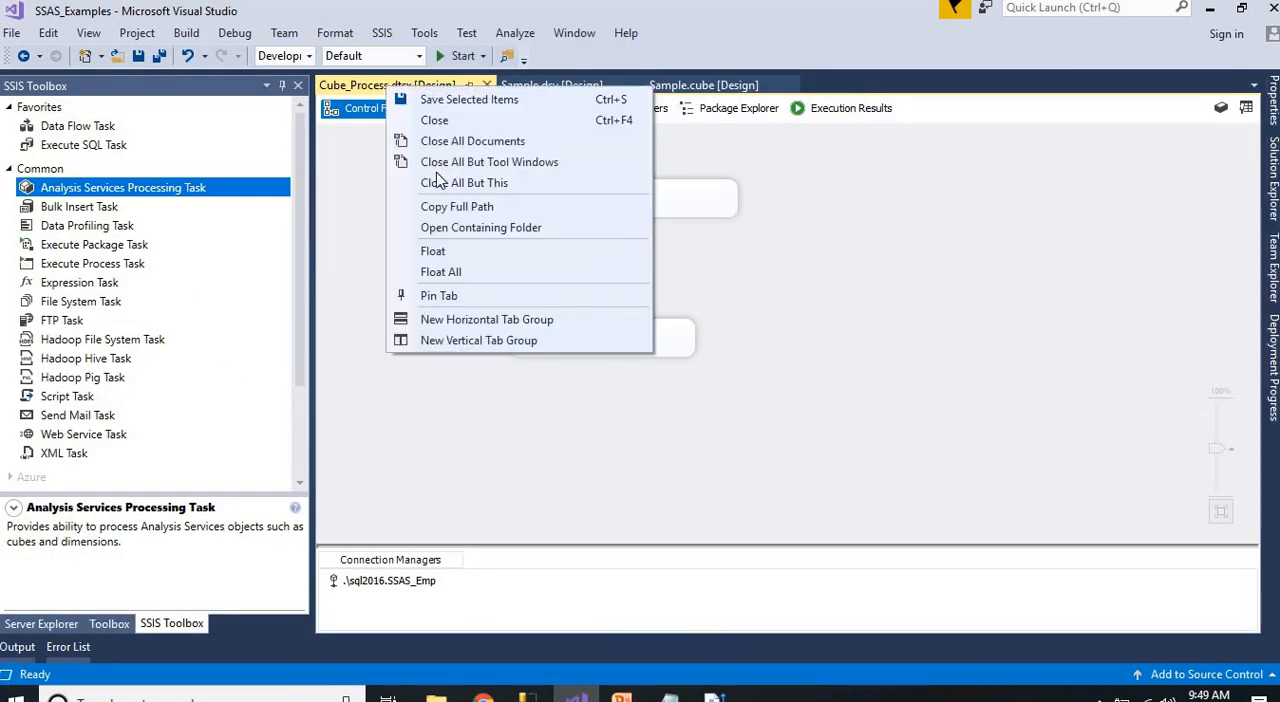
{"action": "left_click", "coordinate": [472, 227]}
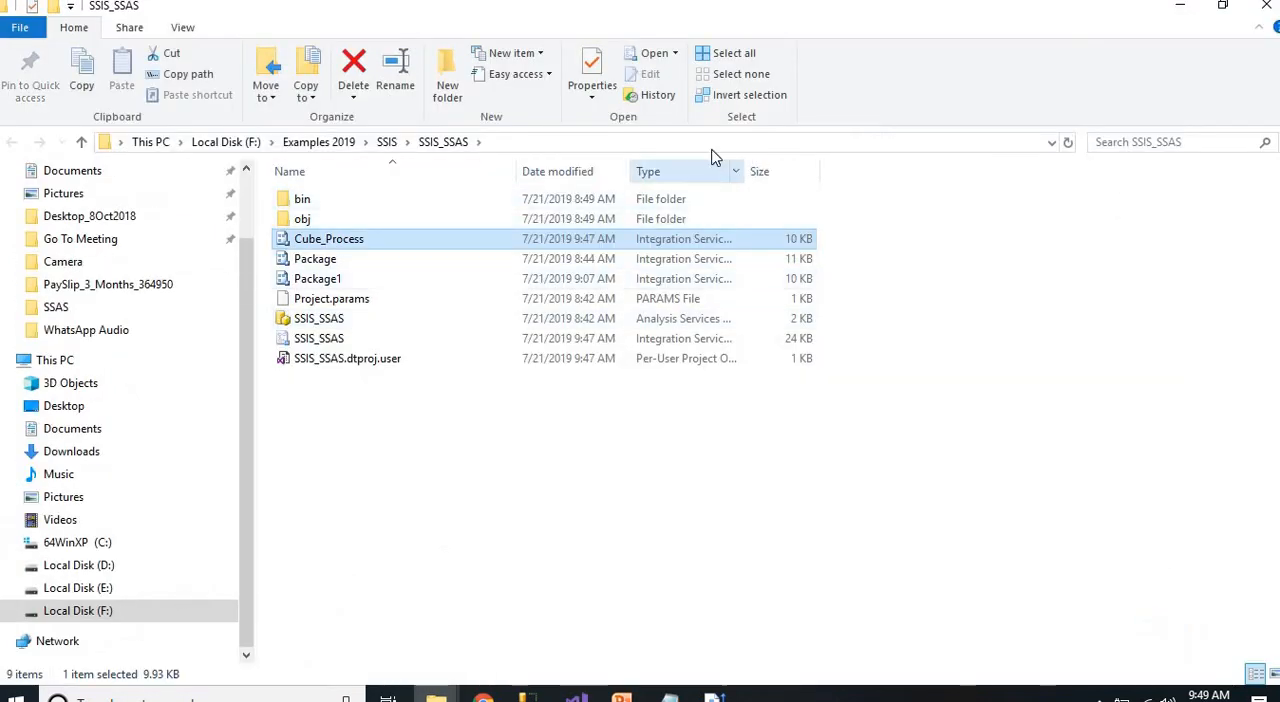
{"action": "left_click", "coordinate": [645, 142]}
{"action": "key", "text": "ctrl+c"}
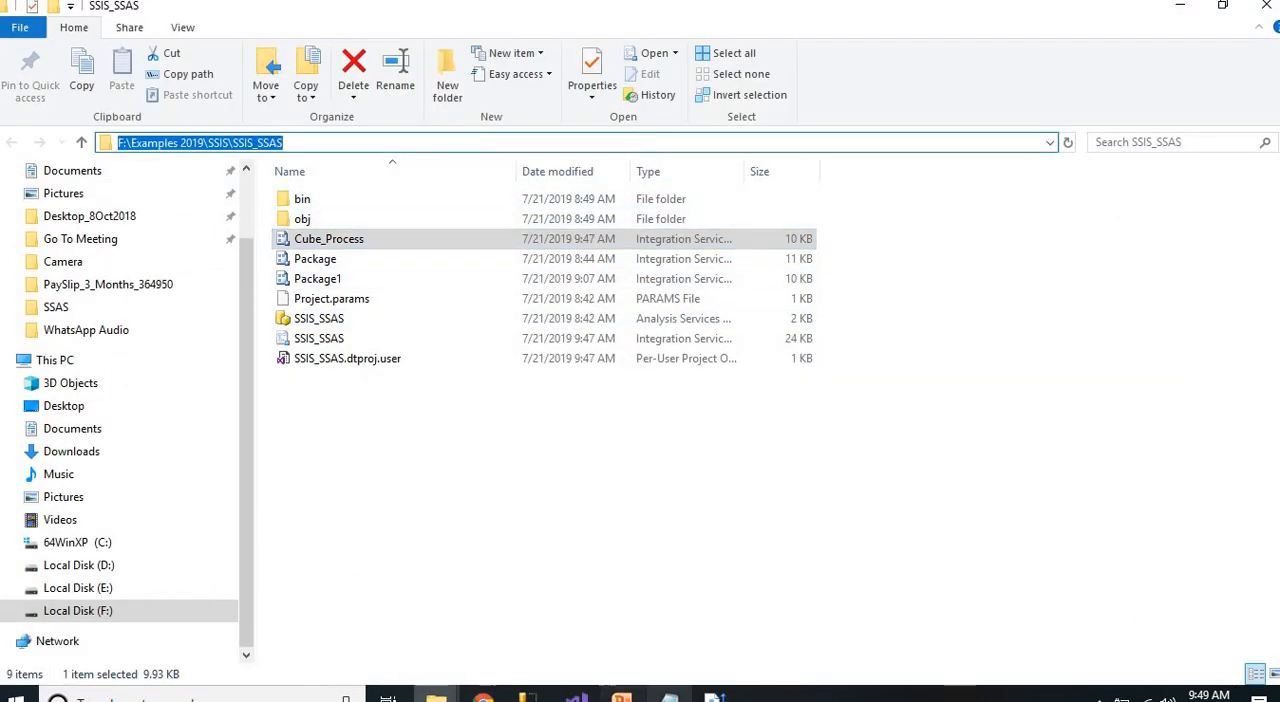
Return to the conversion wizard and set the package source folder to F:\Examples 2019\SSIS\SSIS_SSAS
{"action": "left_click", "coordinate": [713, 697]}
{"action": "left_click", "coordinate": [785, 645]}
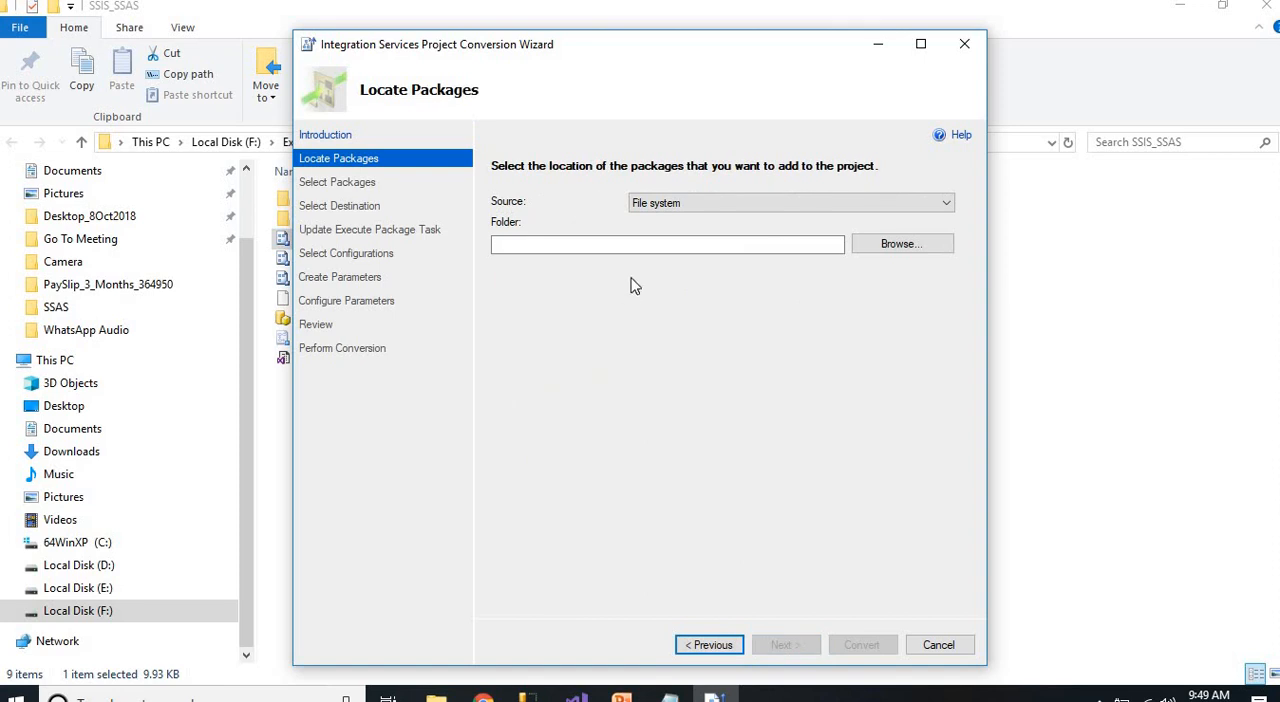
{"action": "left_click", "coordinate": [720, 248]}
{"action": "key", "text": "ctrl+v"}
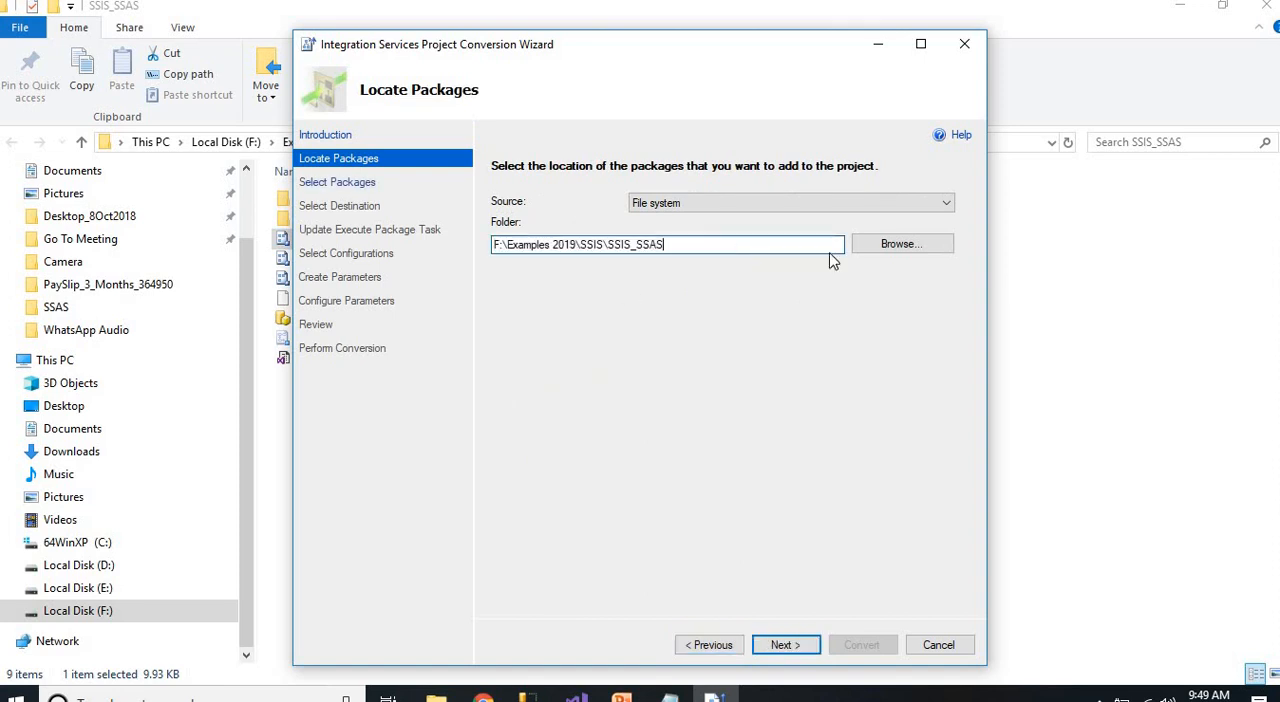
{"action": "left_click", "coordinate": [888, 248]}
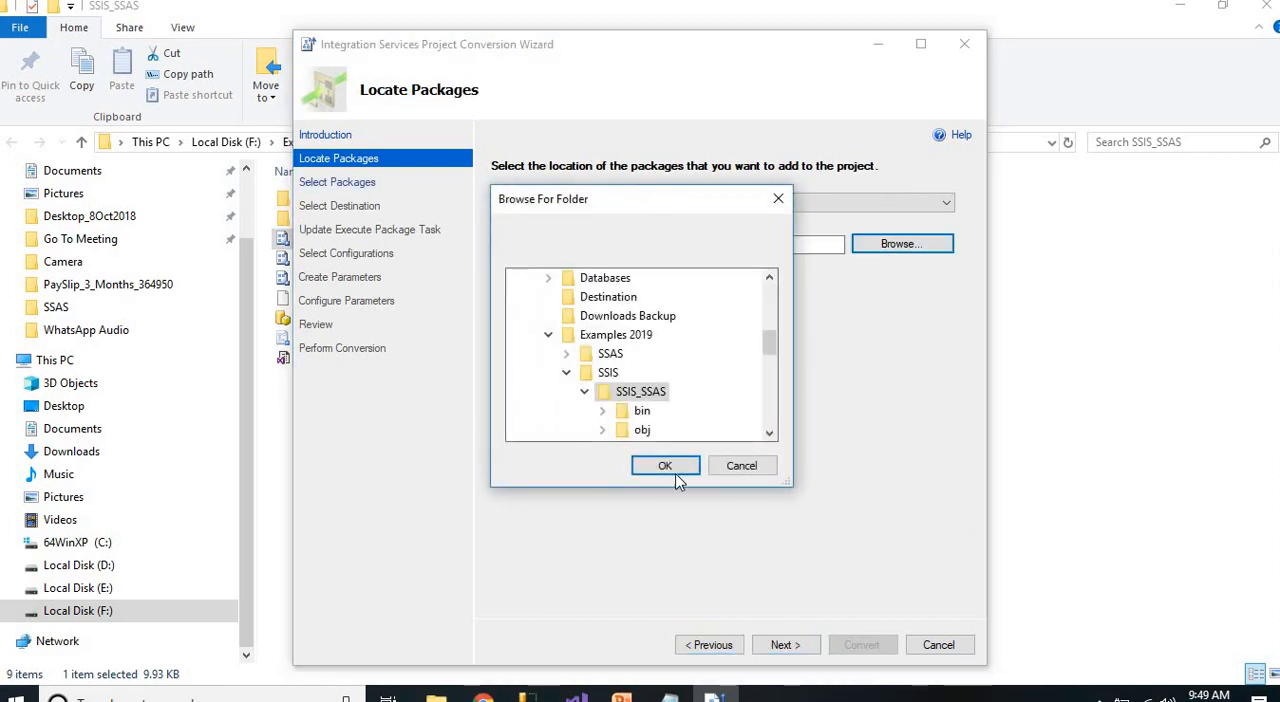
{"action": "left_click", "coordinate": [668, 469]}
{"action": "left_click", "coordinate": [785, 645]}
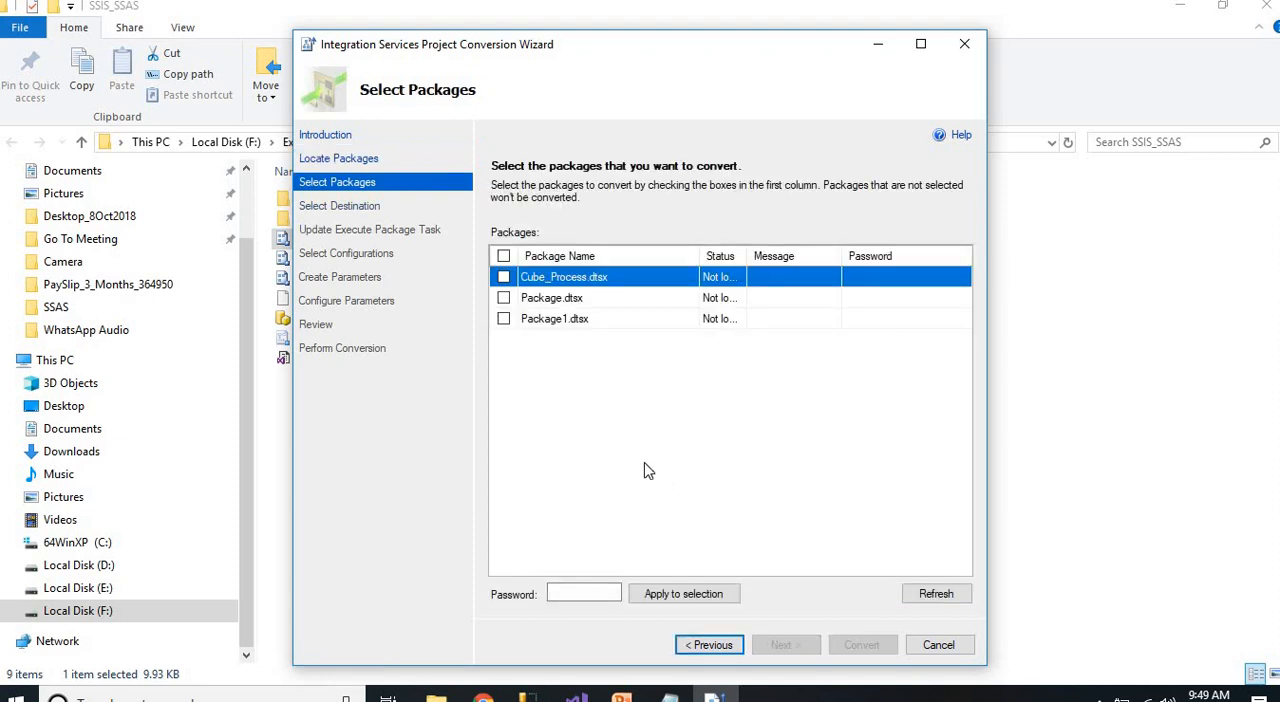
Choose only Cube_Process.dtsx for conversion and name the project SSAS, keeping the default output path and protection level
{"action": "left_click", "coordinate": [503, 277]}
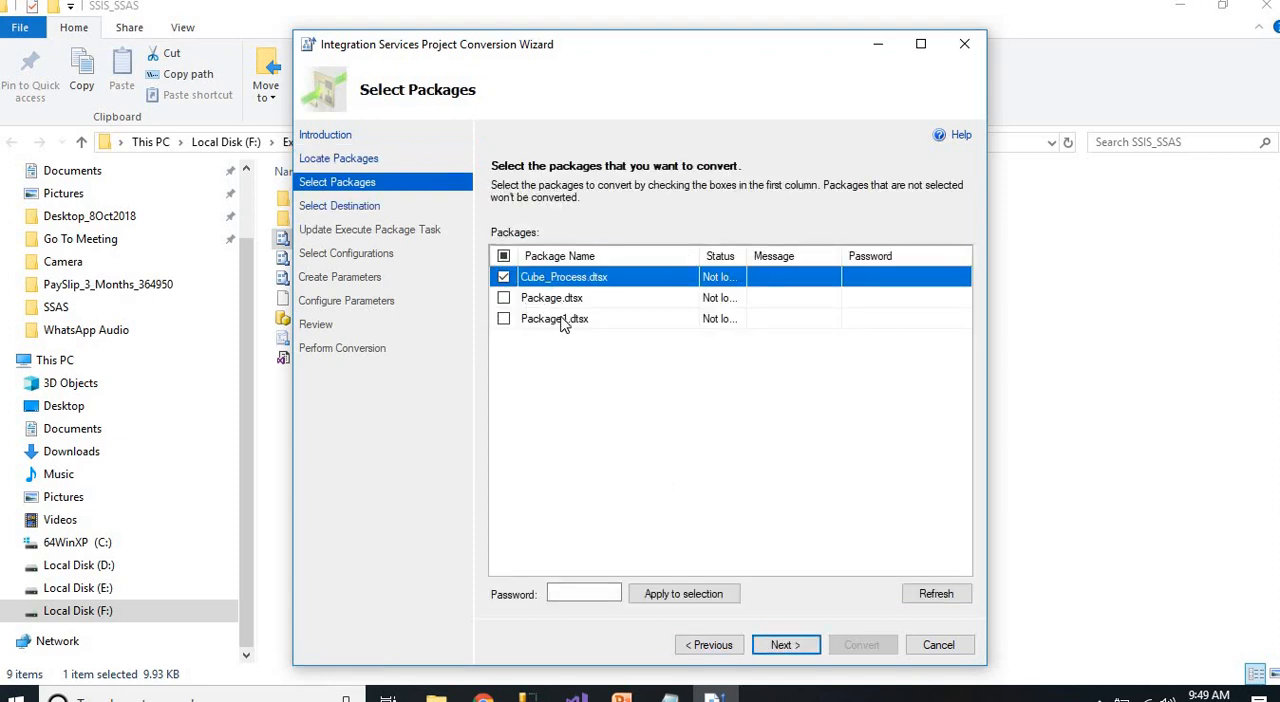
{"action": "left_click", "coordinate": [785, 645]}
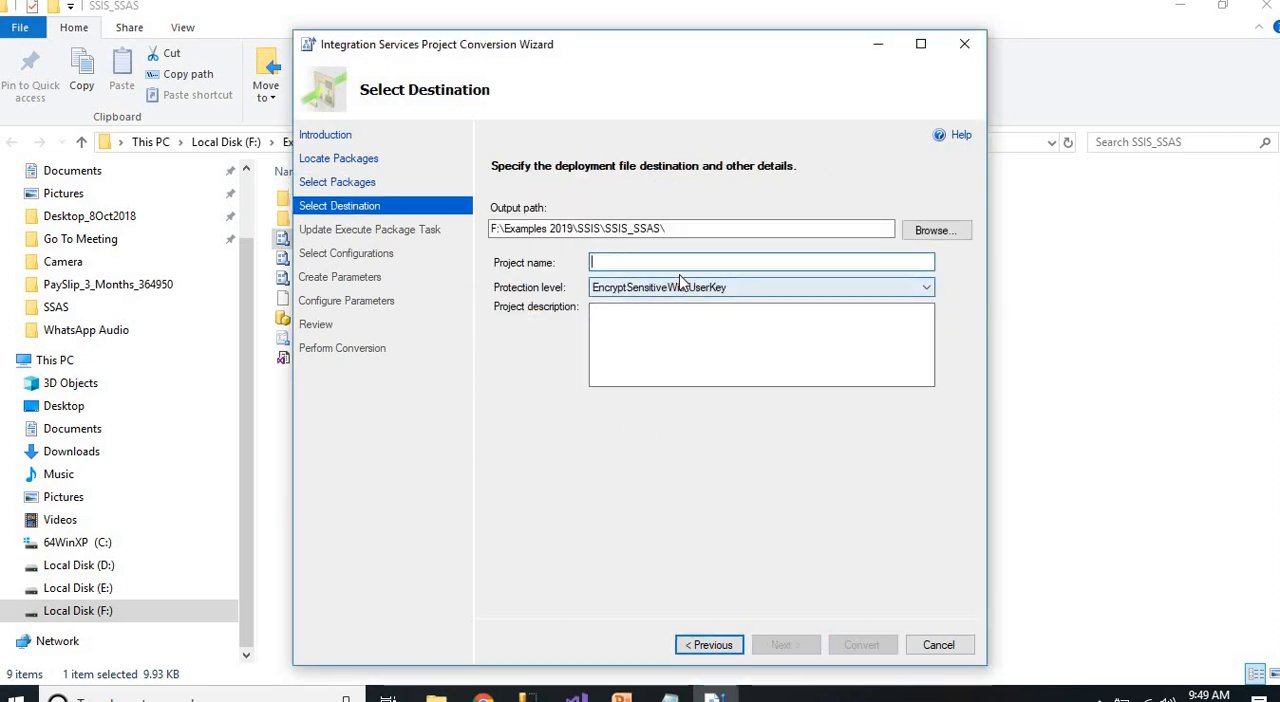
{"action": "type", "text": "SSAS"}
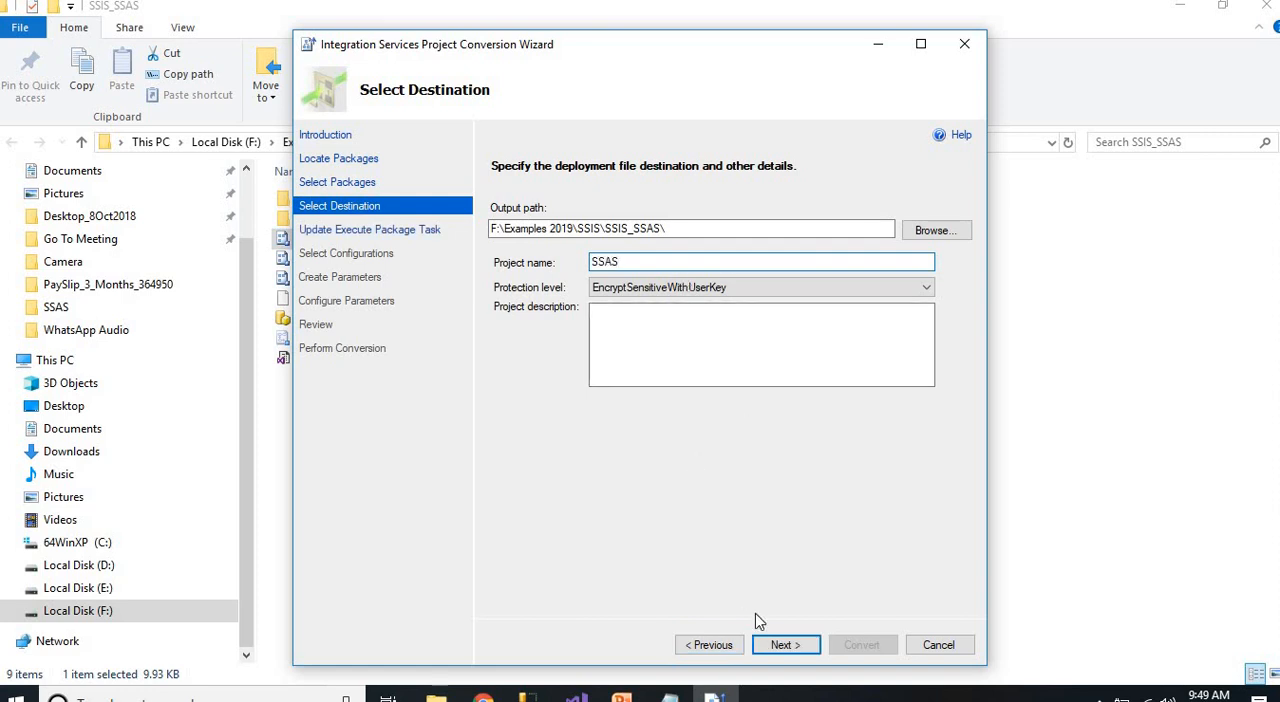
{"action": "left_click", "coordinate": [785, 643]}
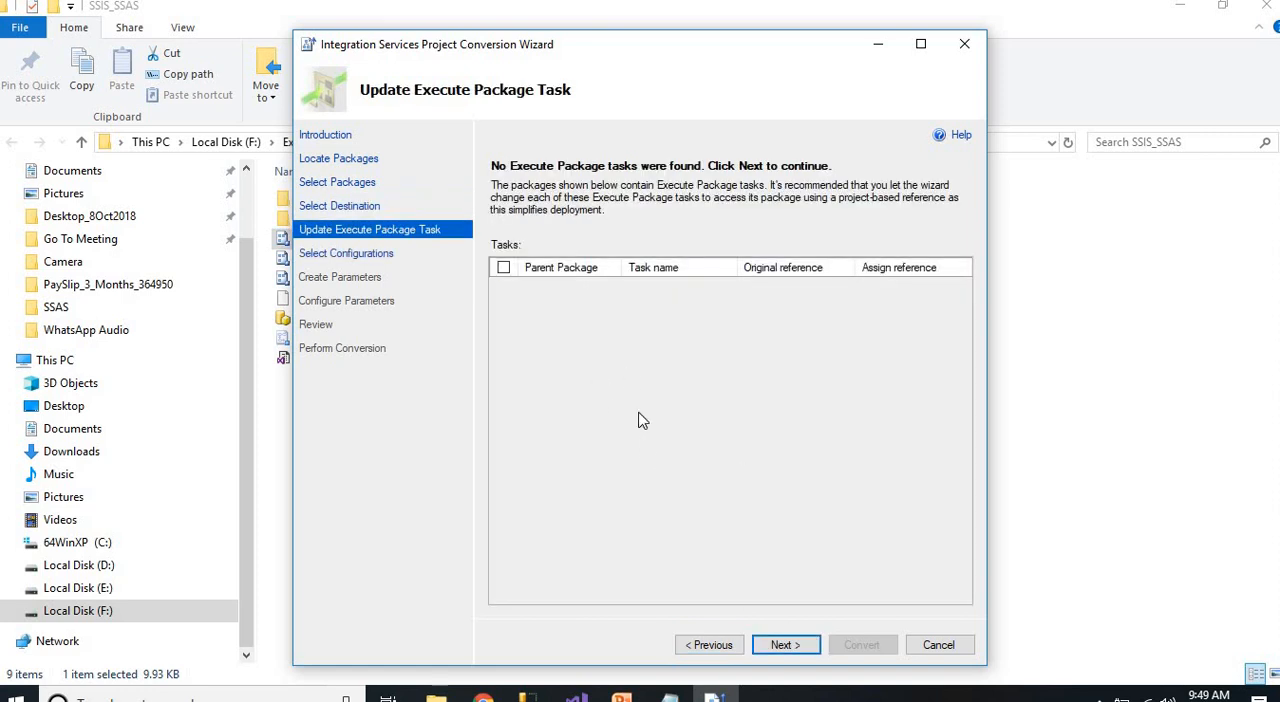
Accept the remaining conversion defaults, convert the Cube_Process package and close the conversion wizard
{"action": "left_click", "coordinate": [799, 652]}
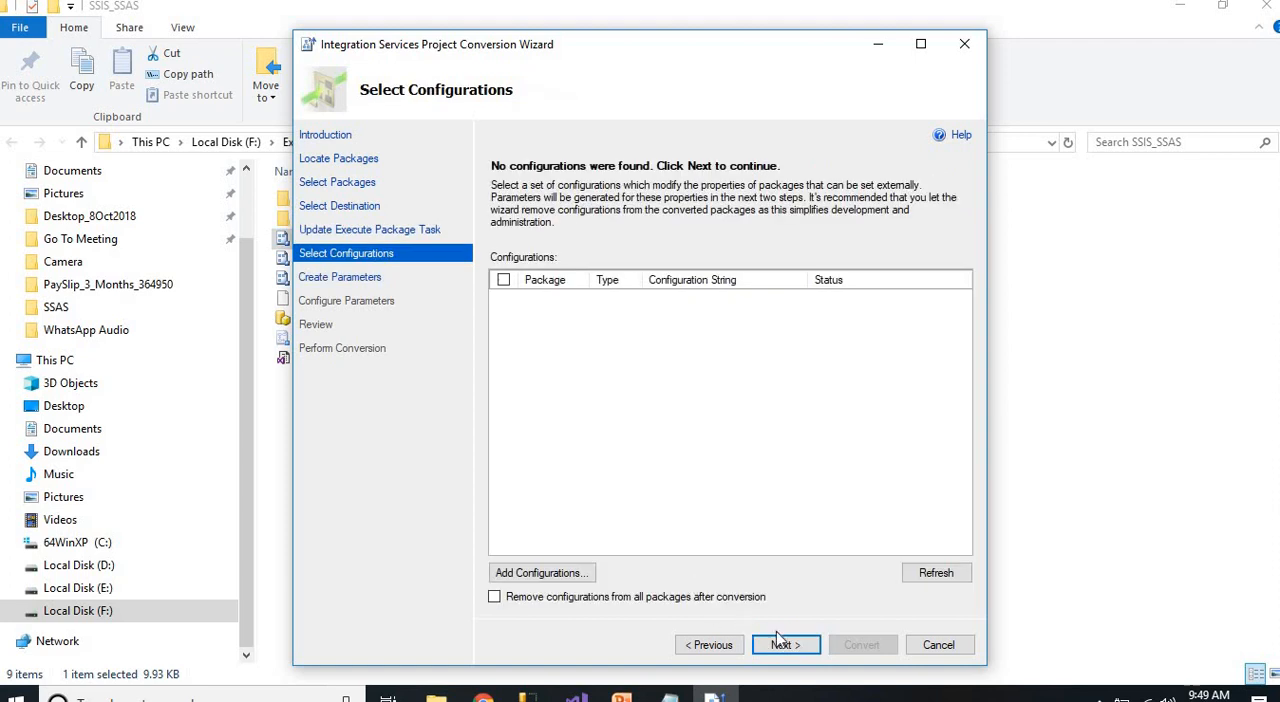
{"action": "left_click", "coordinate": [797, 645]}
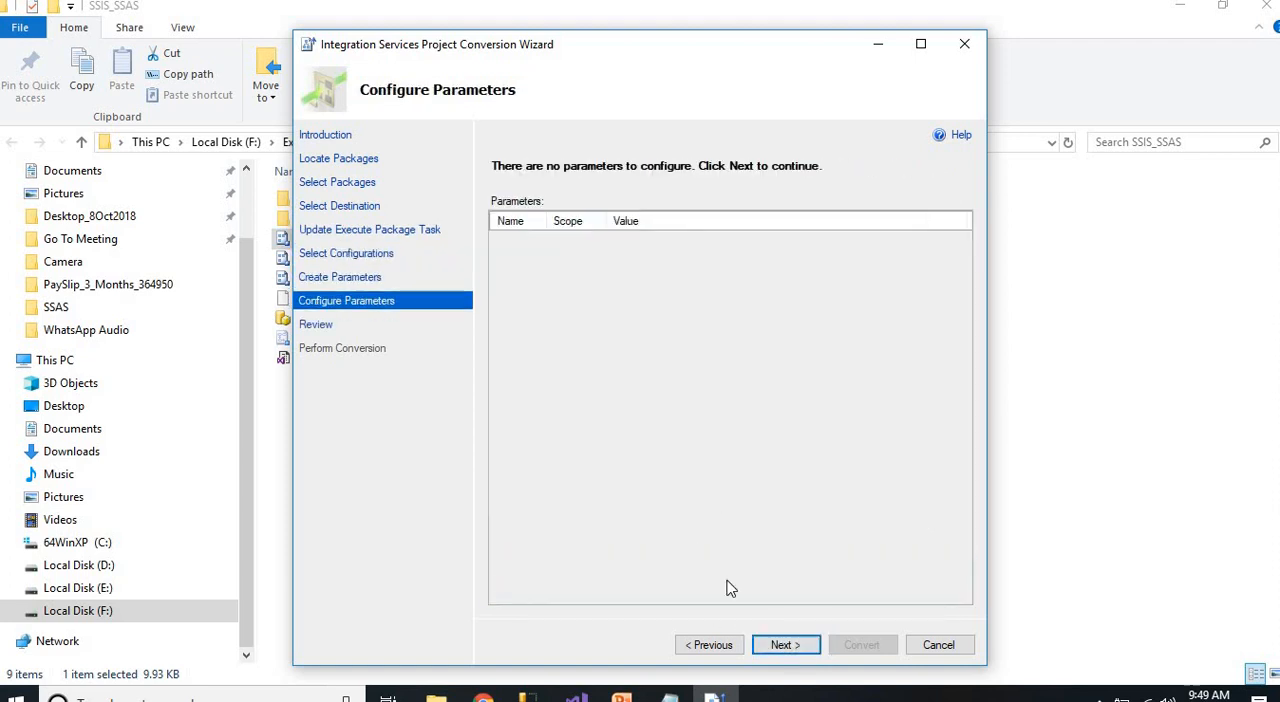
{"action": "left_click", "coordinate": [779, 646]}
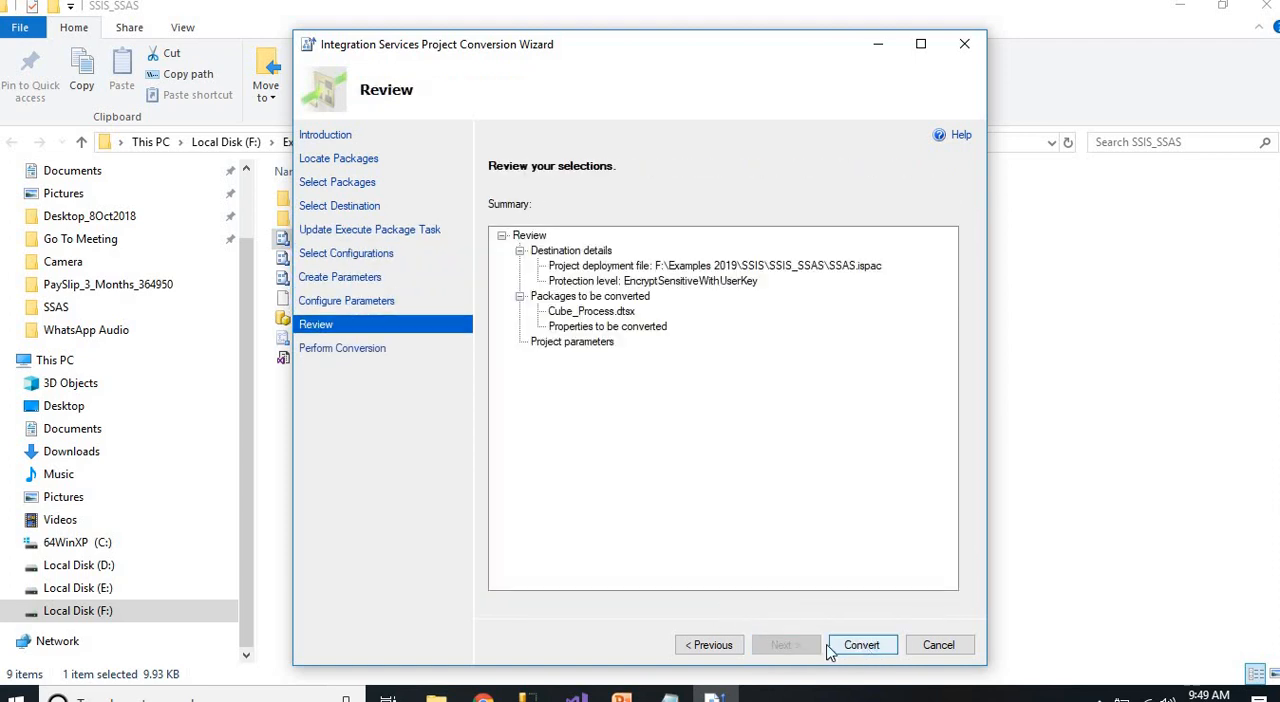
{"action": "left_click", "coordinate": [860, 645]}
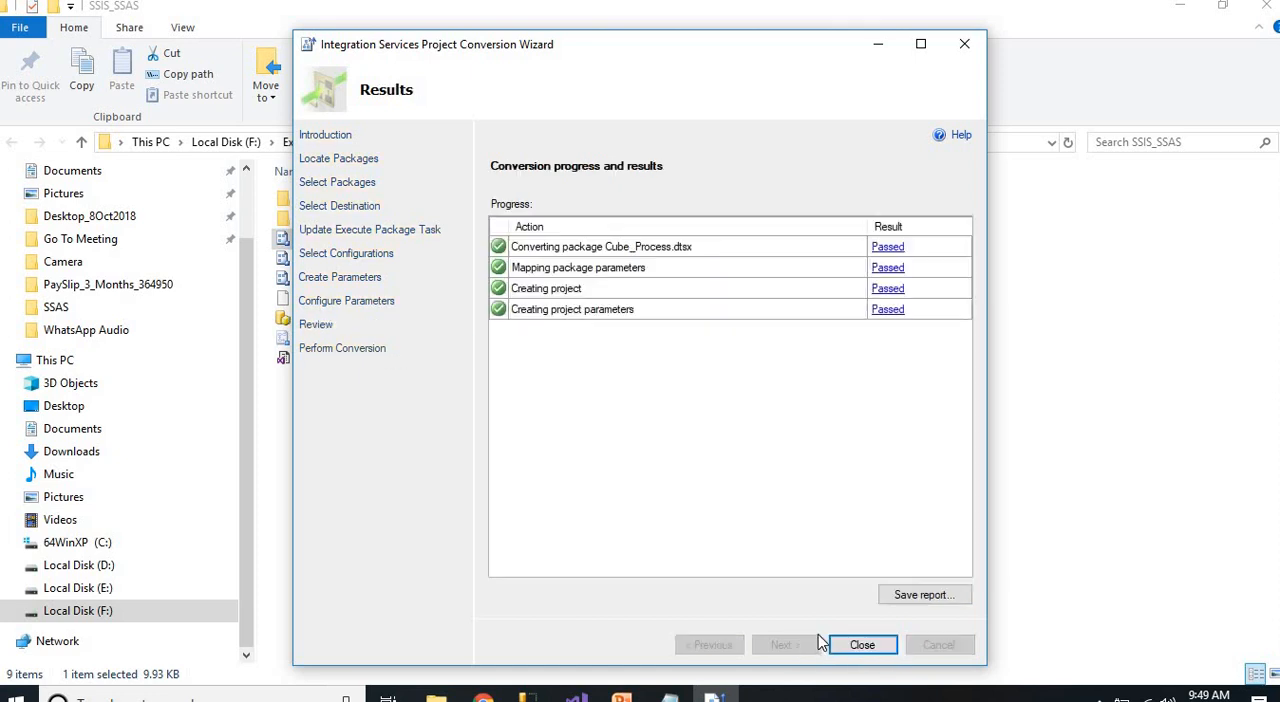
{"action": "left_click", "coordinate": [862, 645]}
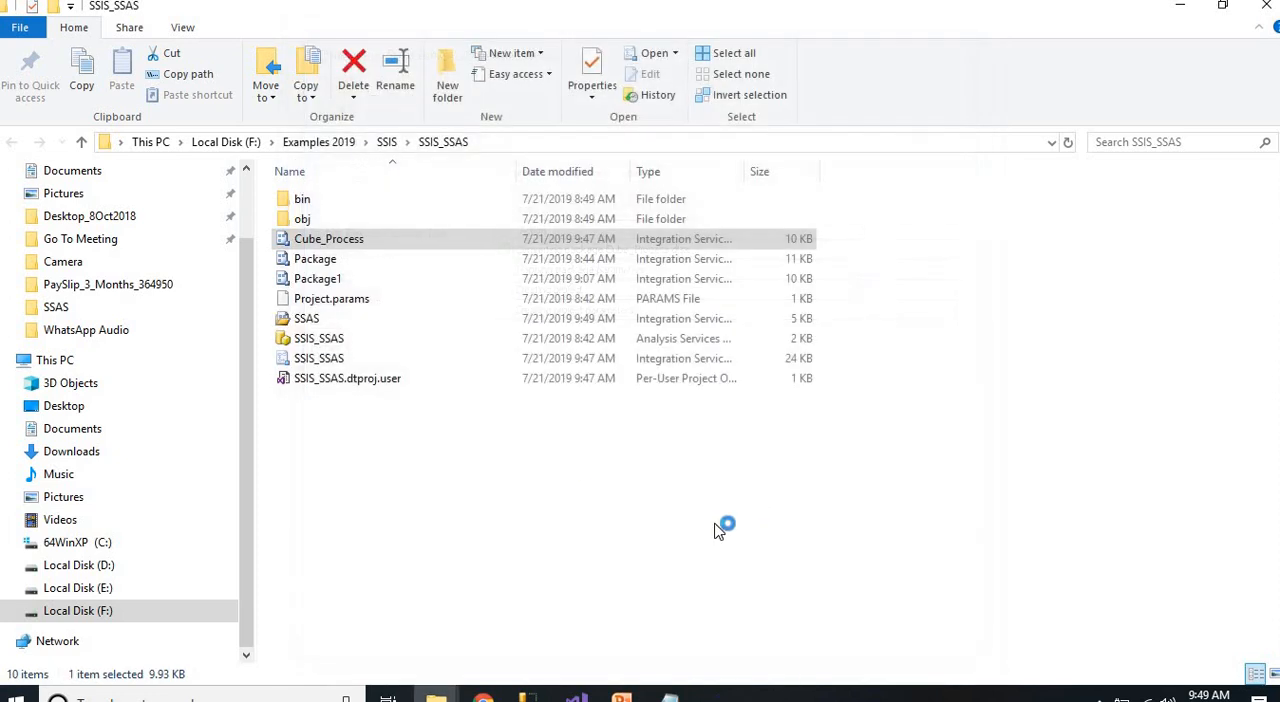
Deploy the converted SSAS project to /SSISDB/SSAS/SSAS on the .\sql2016 server and close the deployment wizard
{"action": "left_click", "coordinate": [574, 577]}
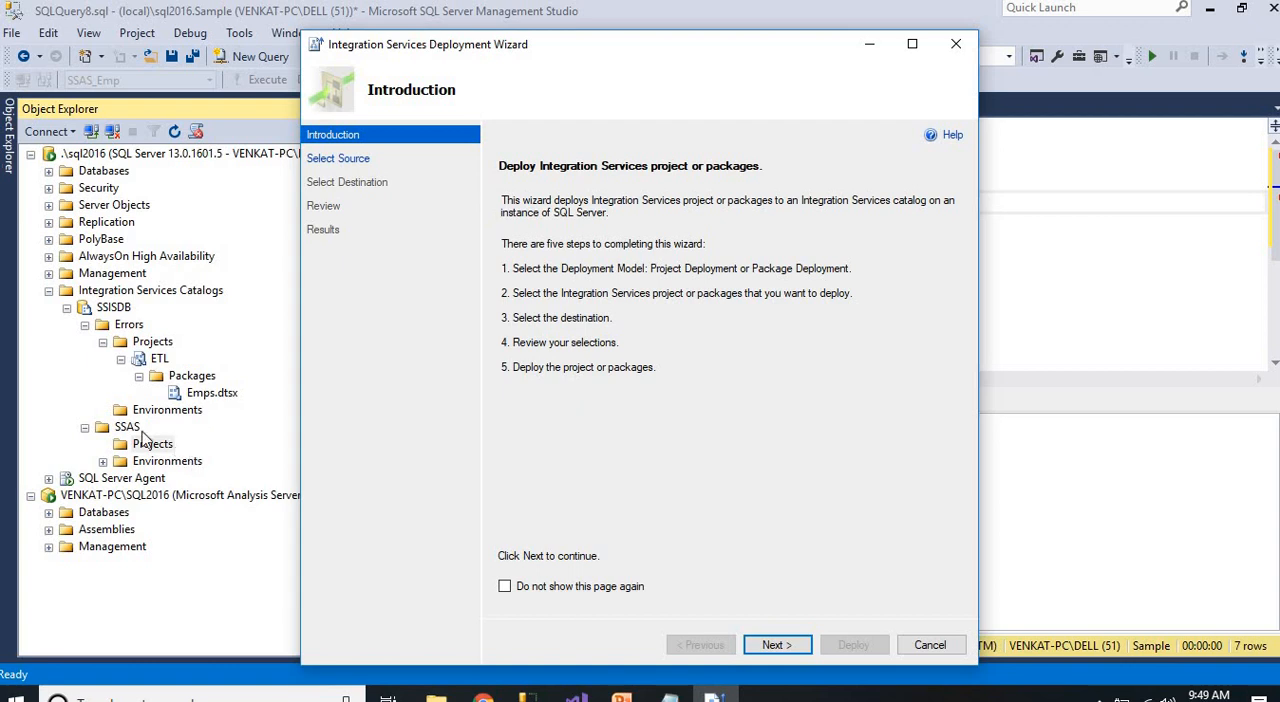
{"action": "left_click", "coordinate": [773, 645]}
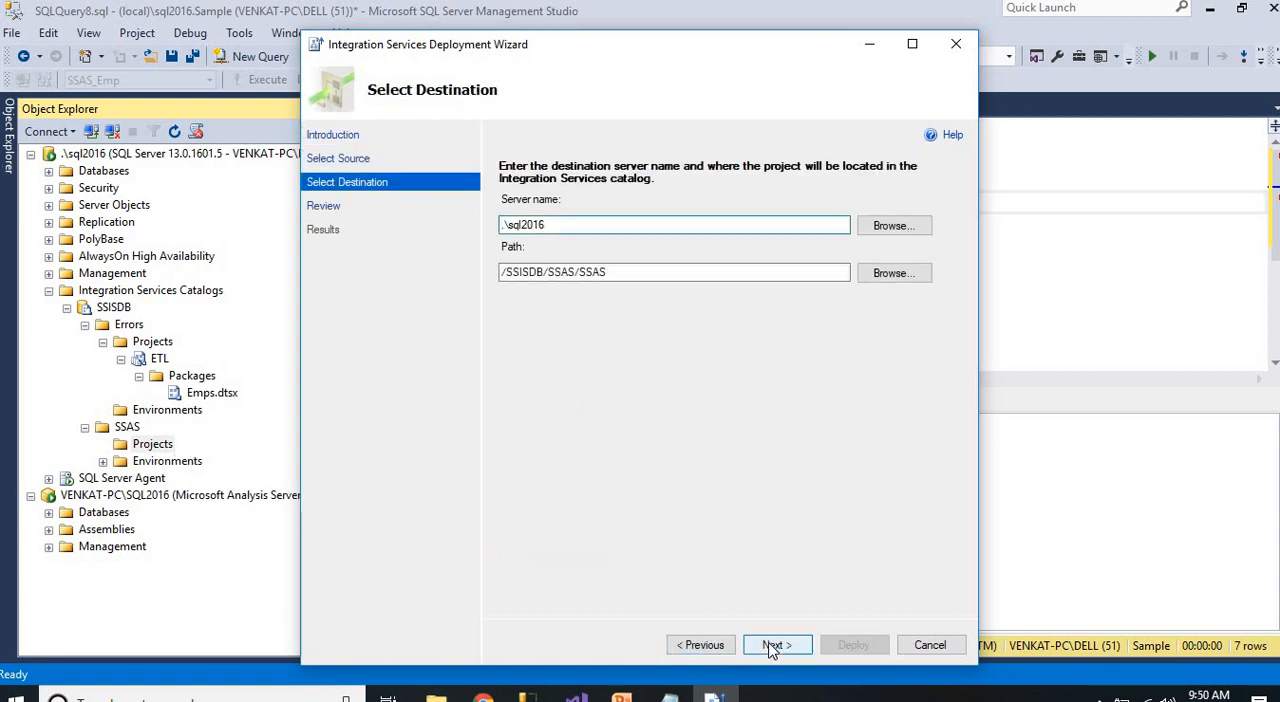
{"action": "left_click", "coordinate": [773, 645]}
{"action": "left_click", "coordinate": [853, 645]}
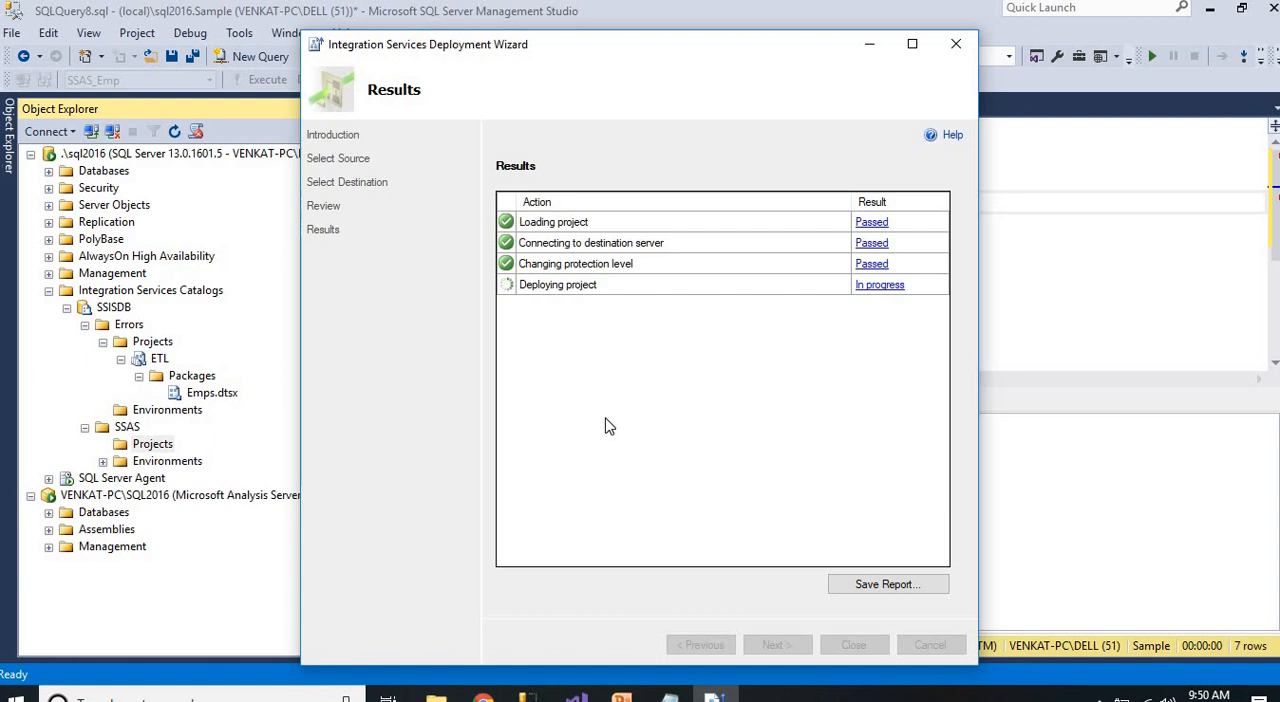
{"action": "left_click", "coordinate": [855, 645]}
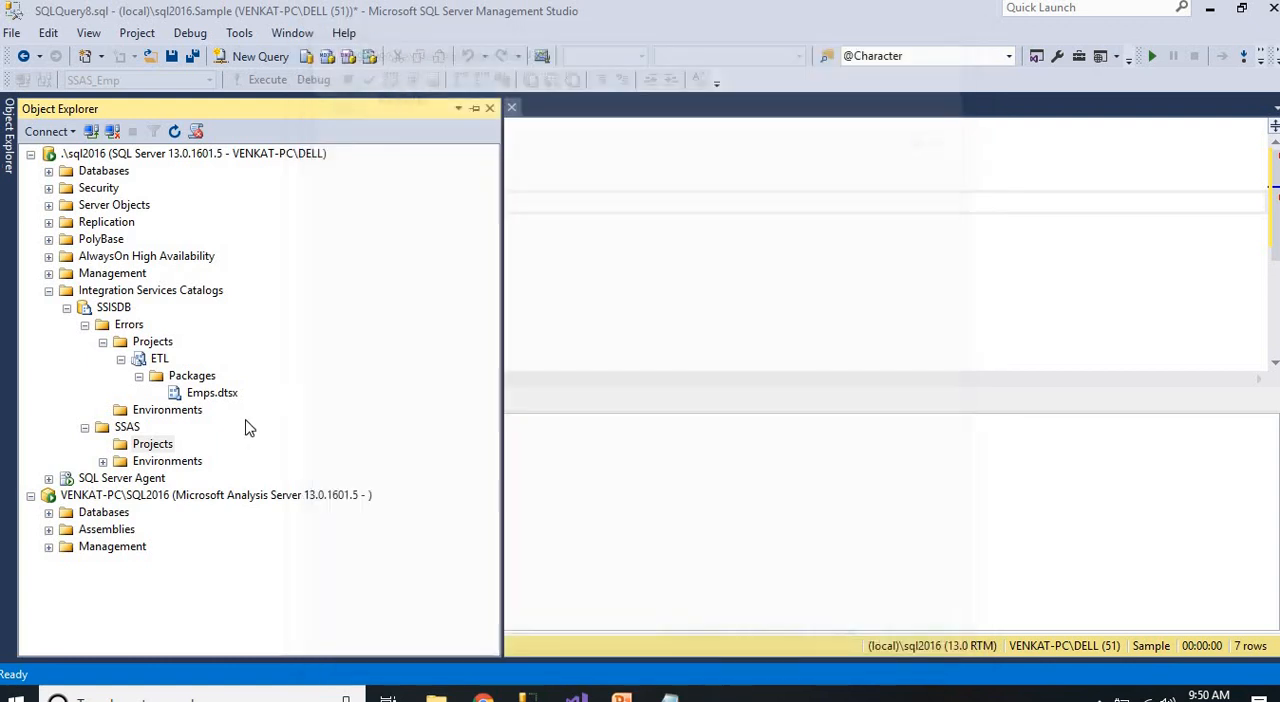
Refresh the SSAS catalog folder's projects and expand them down to the Cube_Process.dtsx package
{"action": "right_click", "coordinate": [153, 444]}
{"action": "left_click", "coordinate": [210, 553]}
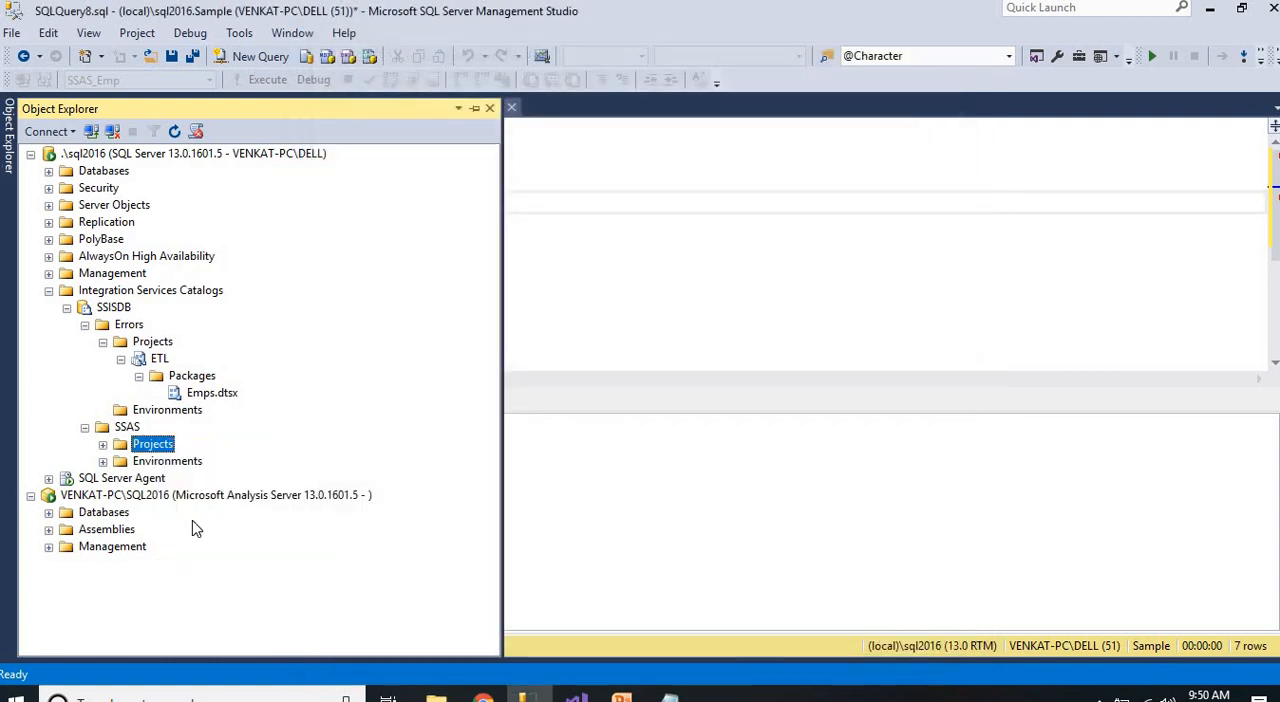
{"action": "left_click", "coordinate": [103, 444]}
{"action": "left_click", "coordinate": [121, 461]}
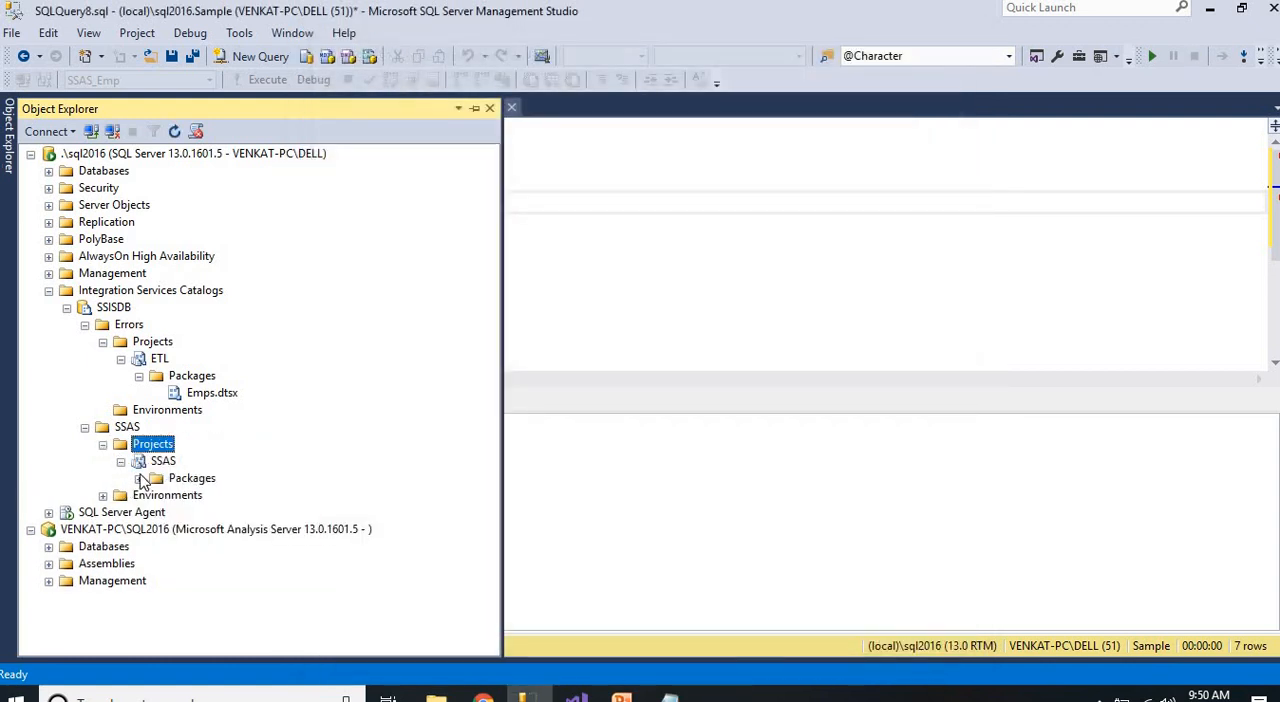
{"action": "left_click", "coordinate": [139, 479]}
{"action": "left_click", "coordinate": [236, 500]}
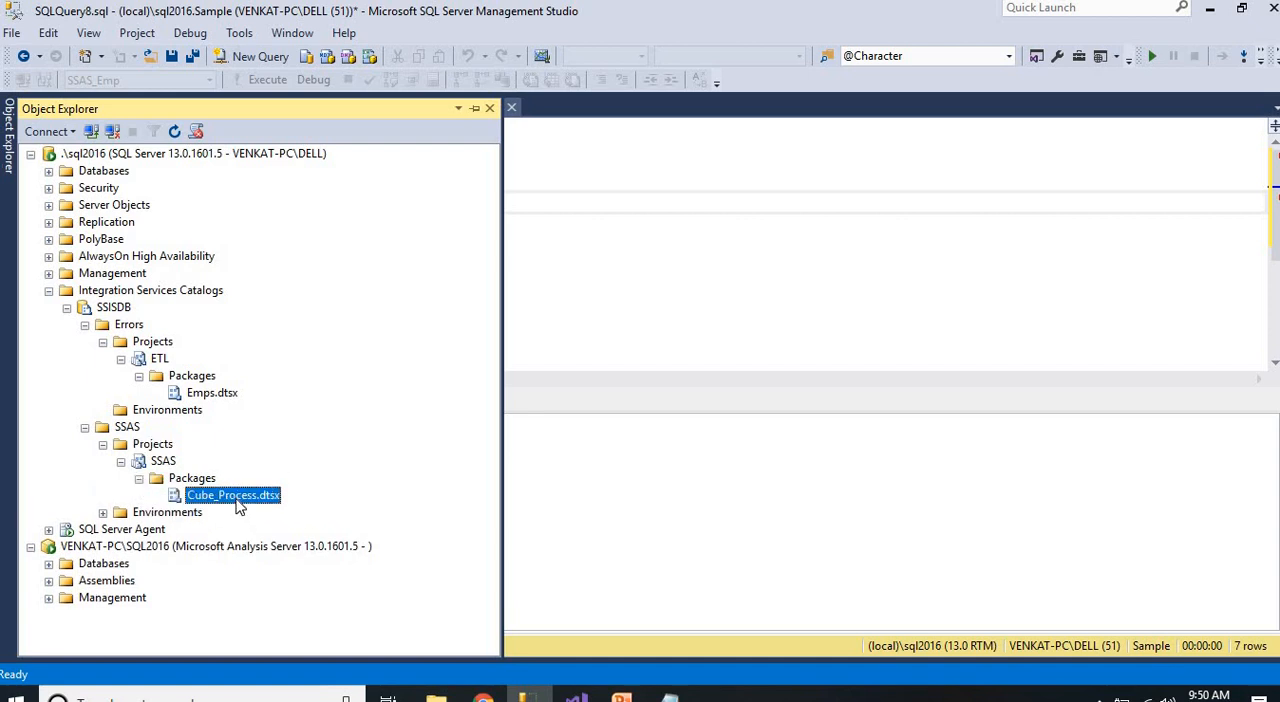
{"action": "left_click", "coordinate": [670, 696]}
{"action": "left_click_drag", "start_coordinate": [402, 505], "coordinate": [4, 487]}
{"action": "left_click", "coordinate": [522, 696]}
Collapse SSISDB and start a new SQL Server Agent job named SSAS
{"action": "left_click", "coordinate": [67, 308]}
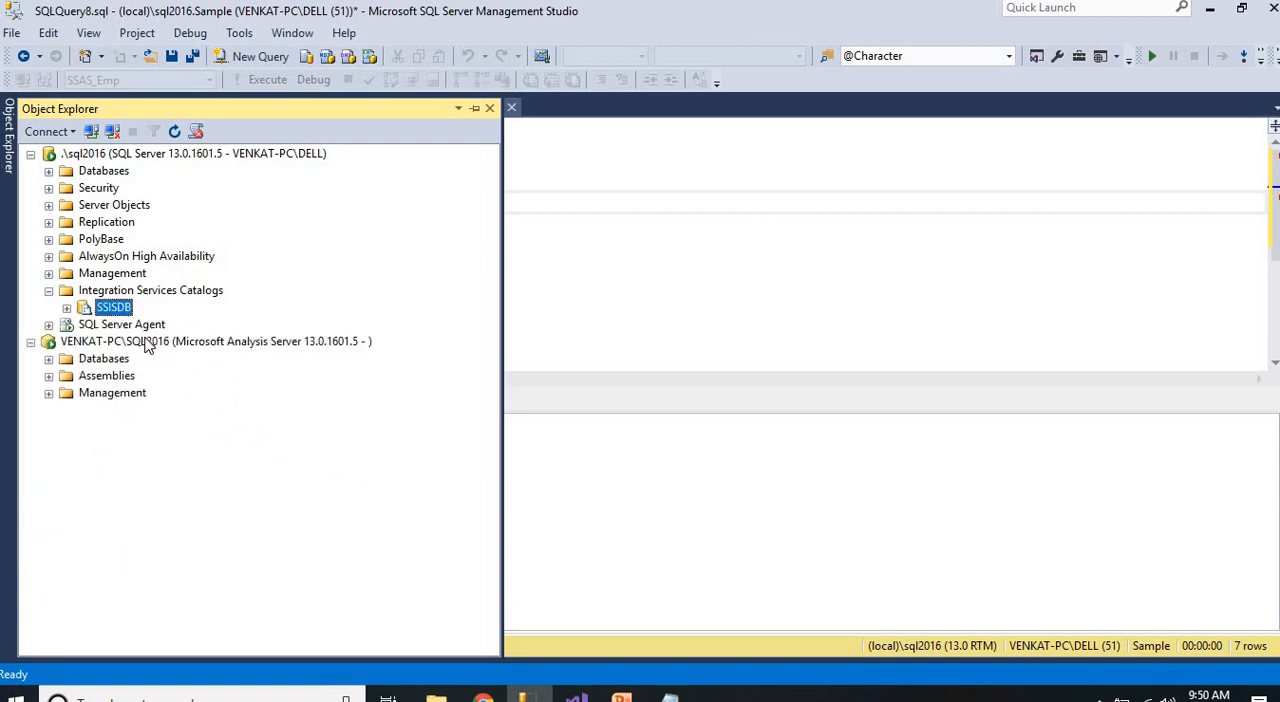
{"action": "left_click", "coordinate": [48, 325]}
{"action": "right_click", "coordinate": [105, 343]}
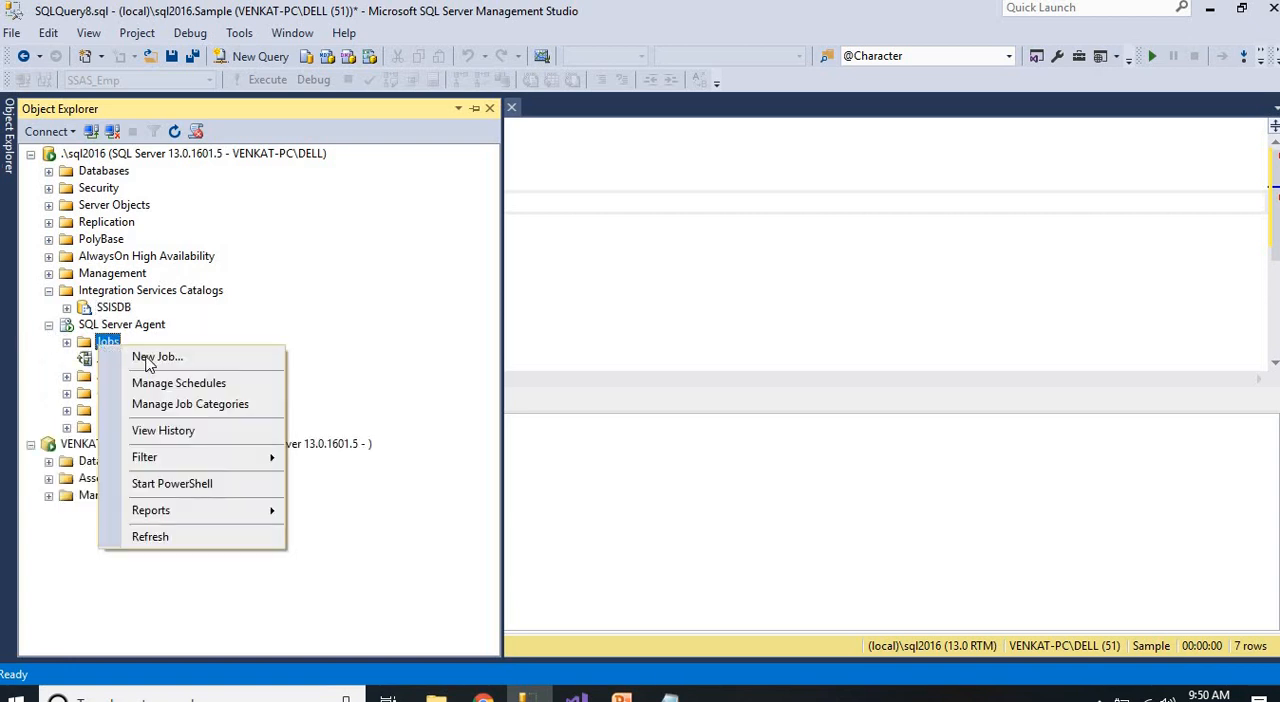
{"action": "left_click", "coordinate": [145, 358]}
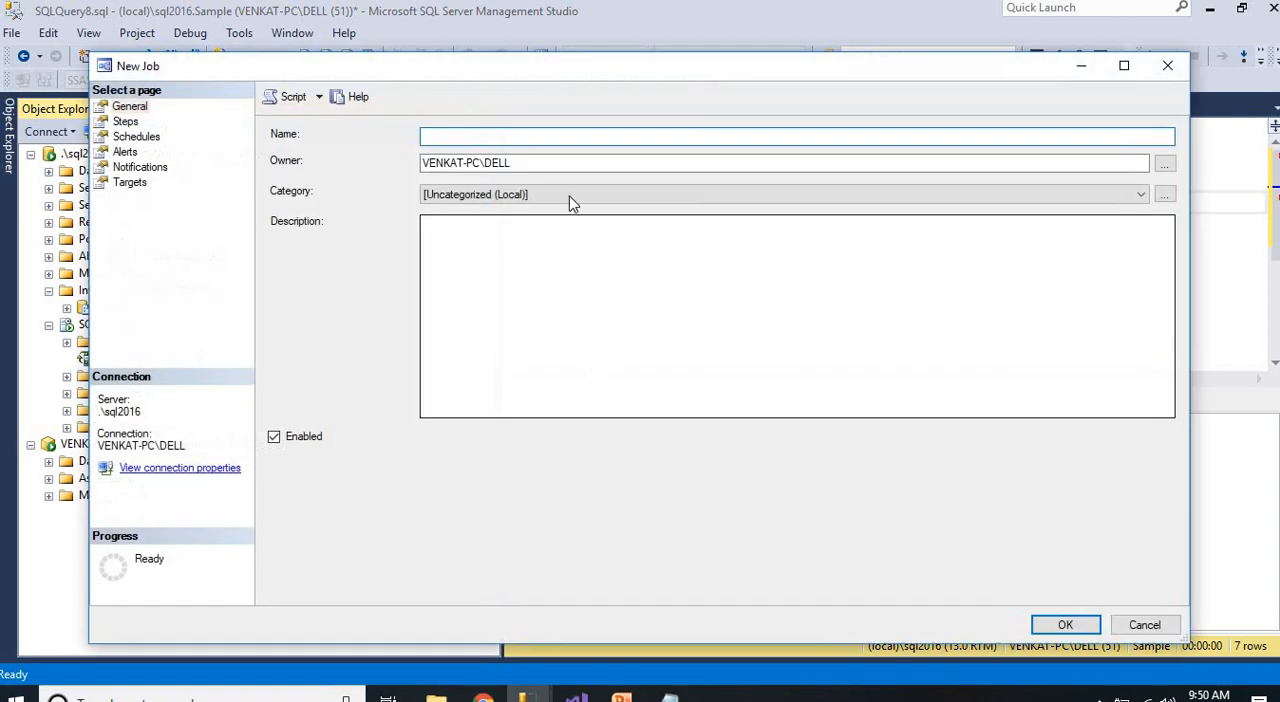
{"action": "left_click_drag", "start_coordinate": [543, 83], "coordinate": [570, 88]}
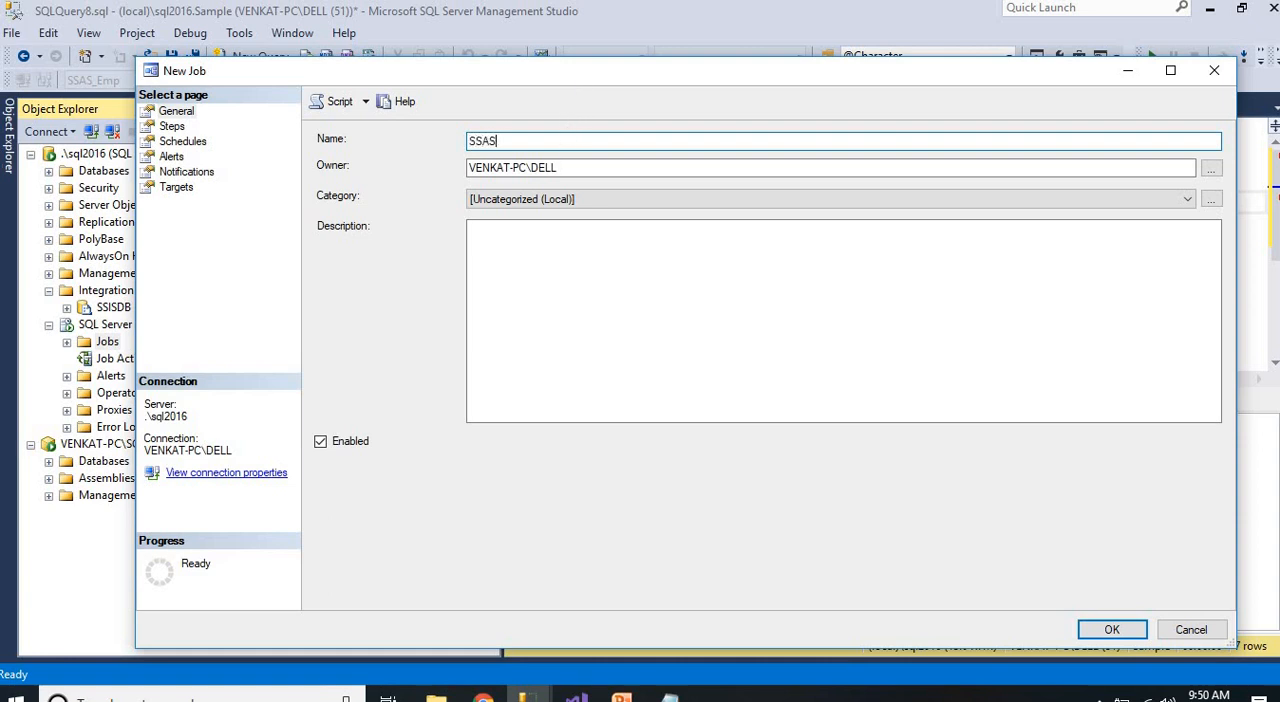
Add a job step named SSAS of type SQL Server Integration Services Package, using the SSIS Catalog on the SQL2016 server instance
{"action": "left_click", "coordinate": [176, 128]}
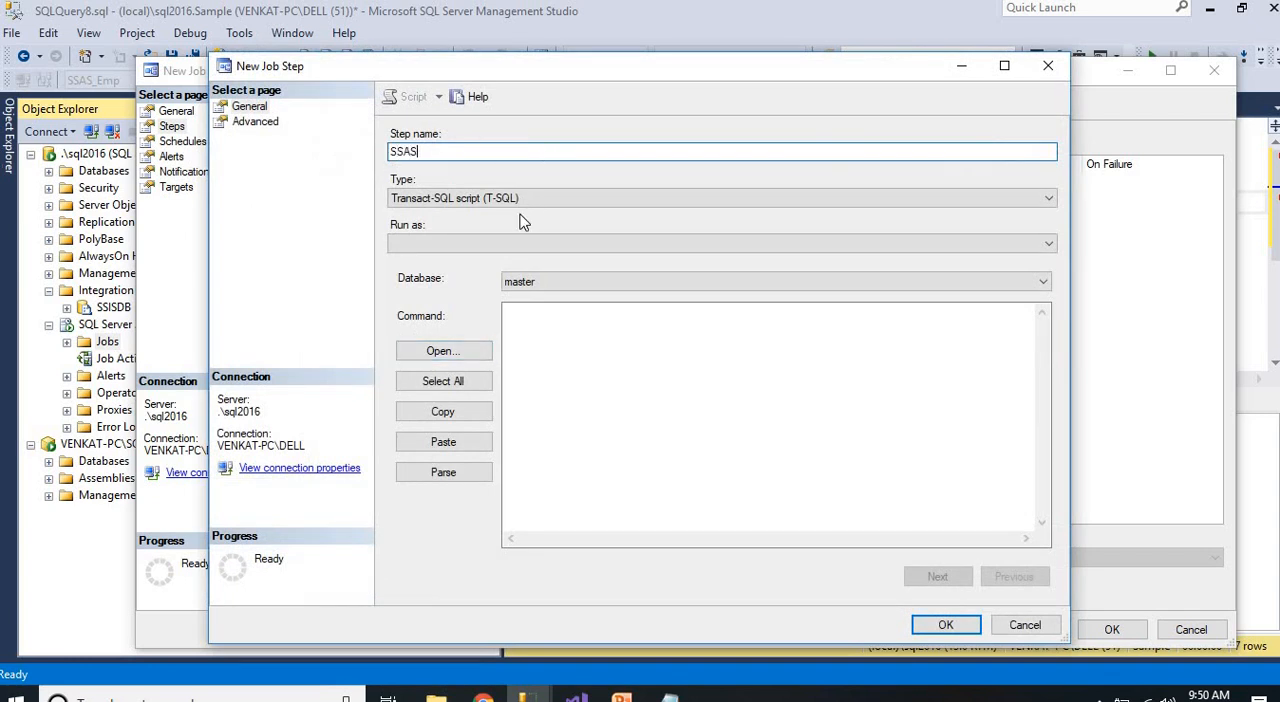
{"action": "left_click", "coordinate": [520, 198]}
{"action": "left_click", "coordinate": [480, 334]}
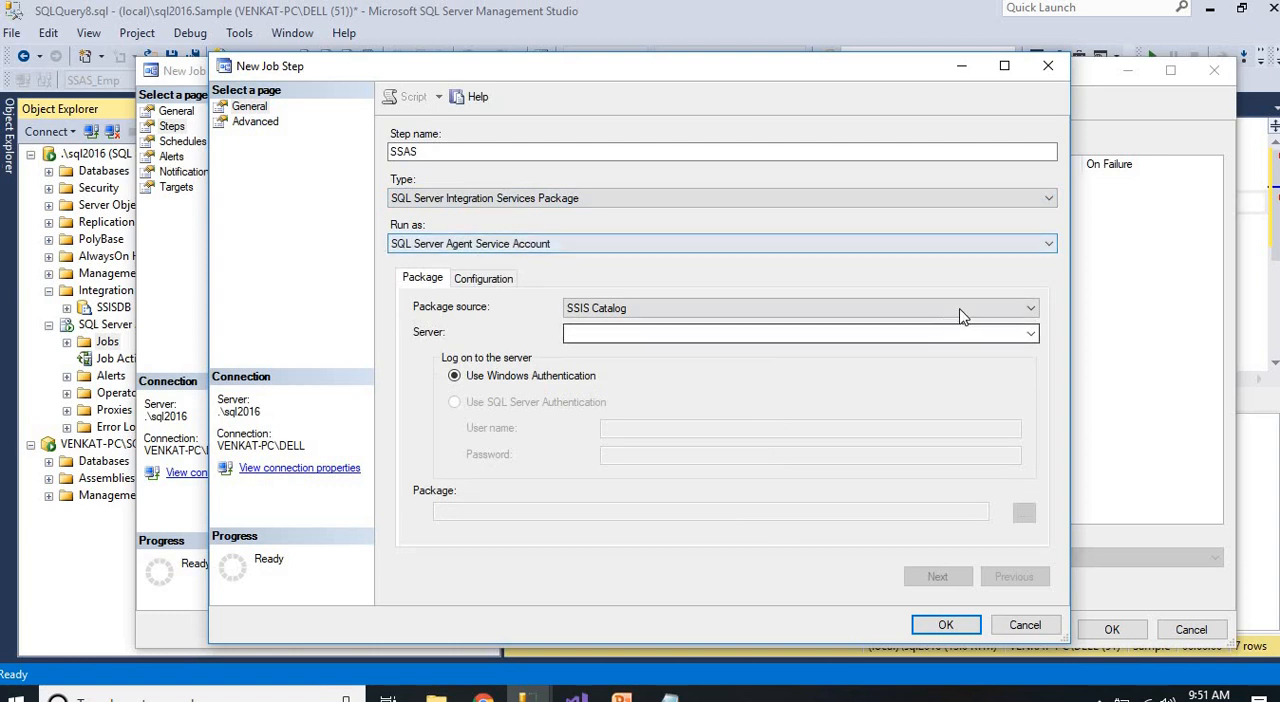
{"action": "left_click", "coordinate": [834, 314]}
{"action": "left_click", "coordinate": [657, 363]}
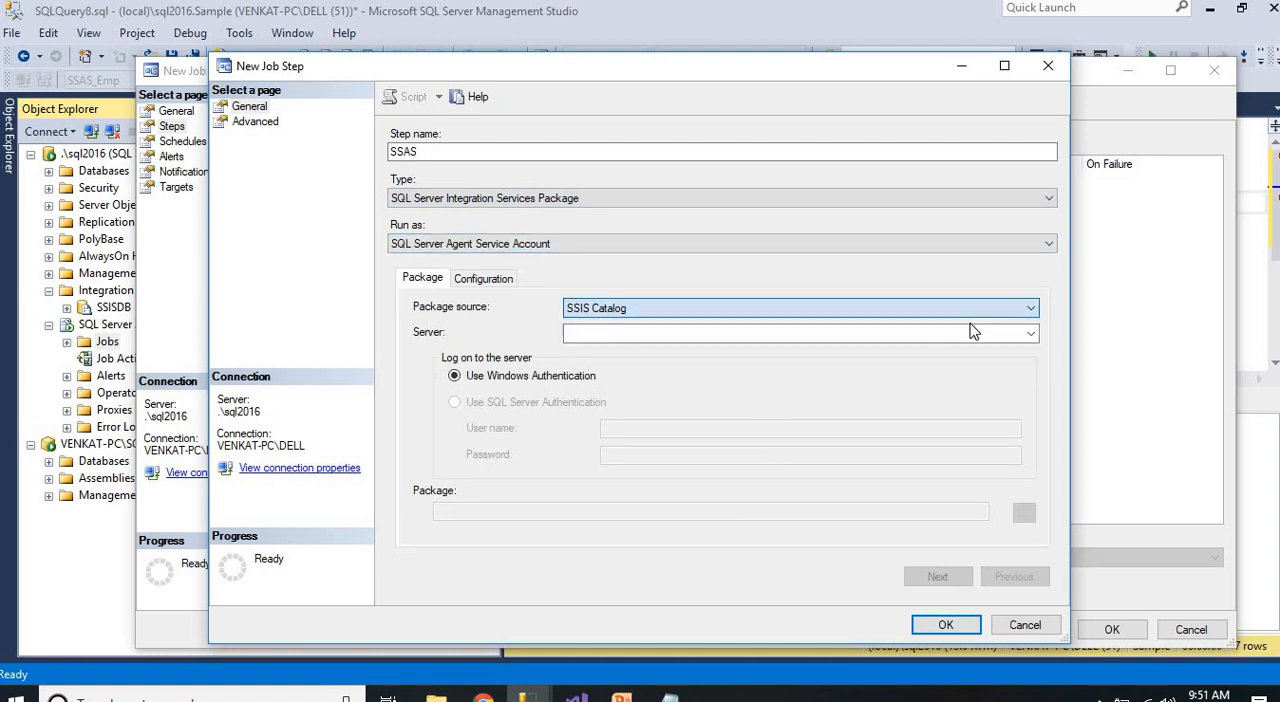
{"action": "left_click", "coordinate": [1031, 333]}
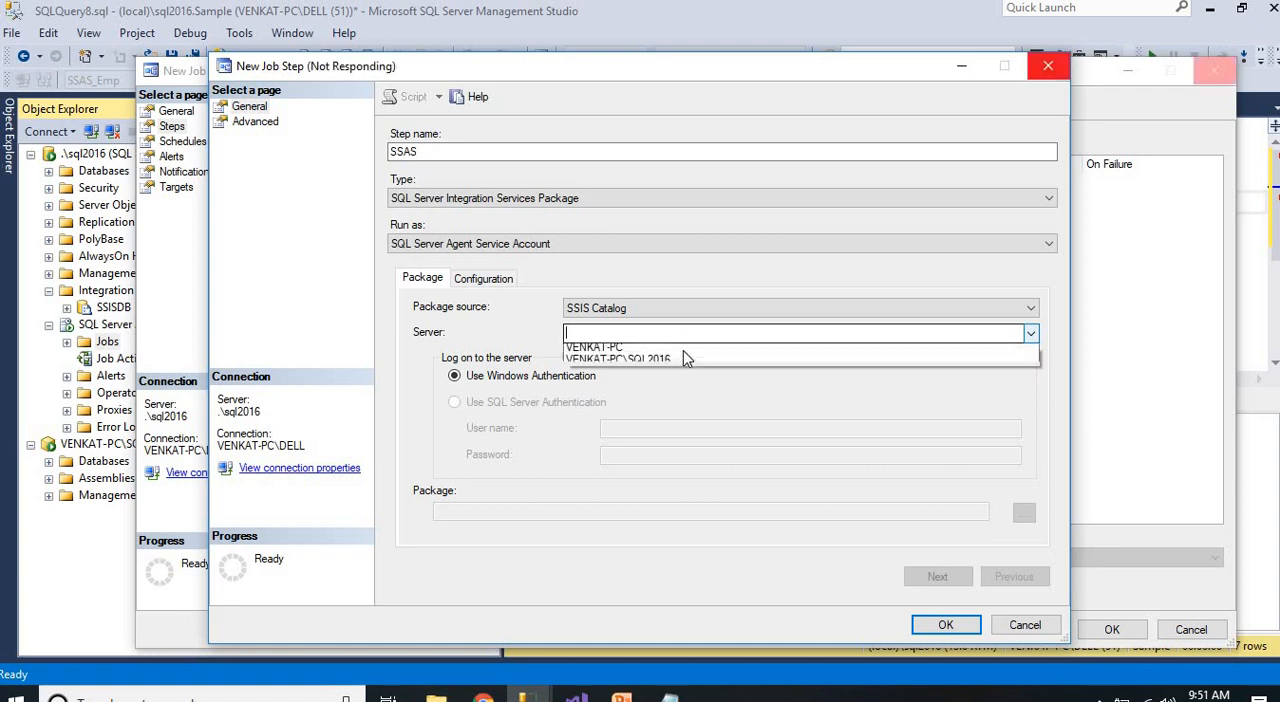
{"action": "left_click", "coordinate": [683, 364]}
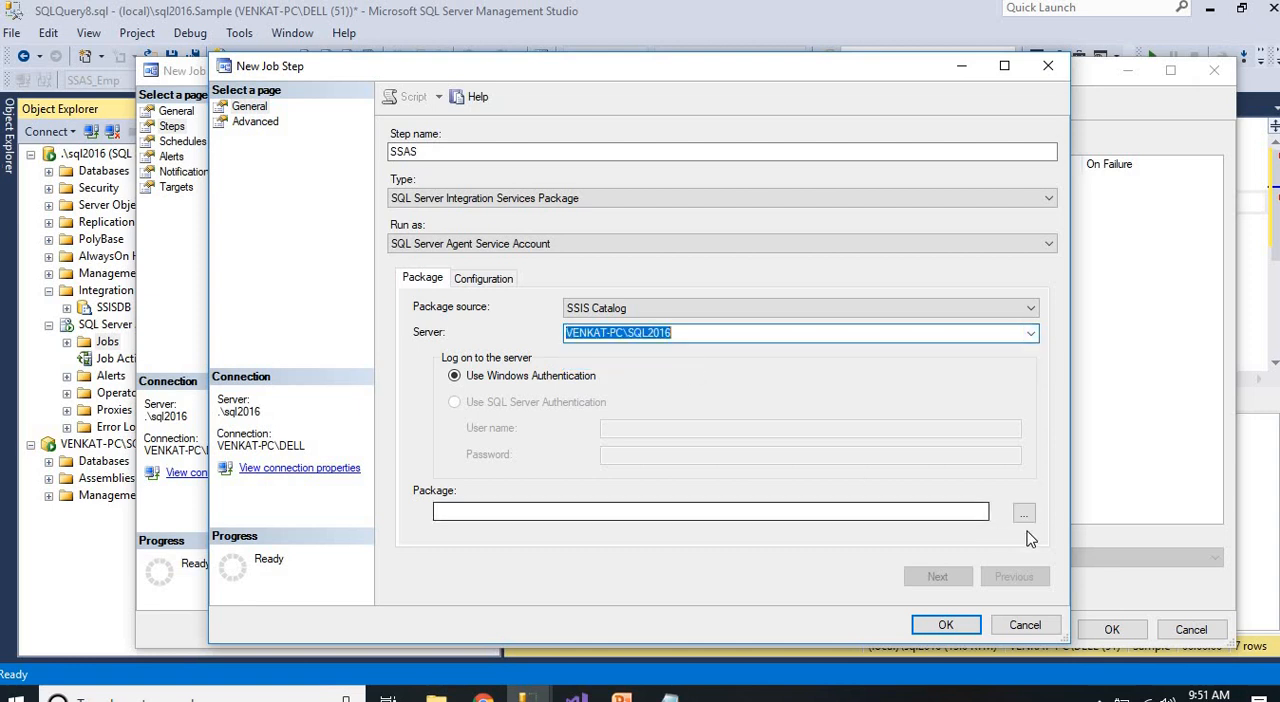
Choose \SSISDB\SSAS\SSAS\Cube_Process.dtsx as the package and save the job step
{"action": "left_click", "coordinate": [1024, 512]}
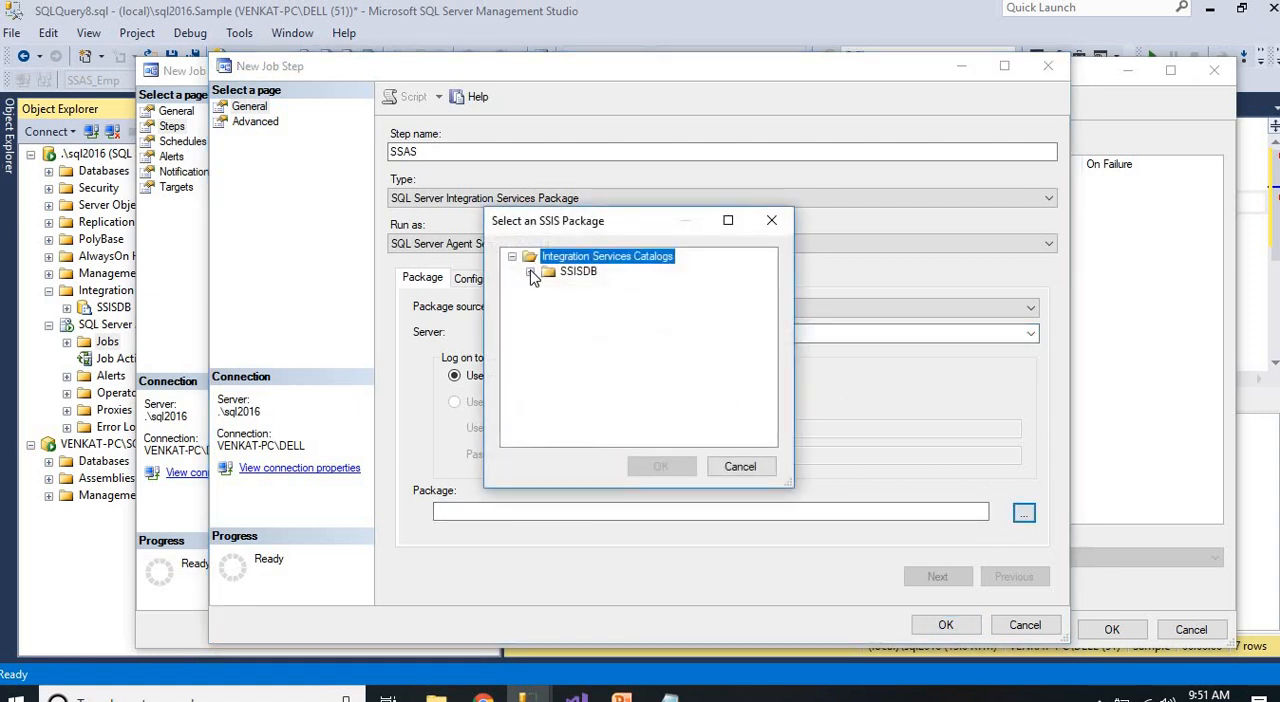
{"action": "left_click", "coordinate": [530, 272]}
{"action": "left_click", "coordinate": [548, 302]}
{"action": "left_click", "coordinate": [566, 317]}
{"action": "left_click", "coordinate": [655, 332]}
{"action": "left_click", "coordinate": [660, 466]}
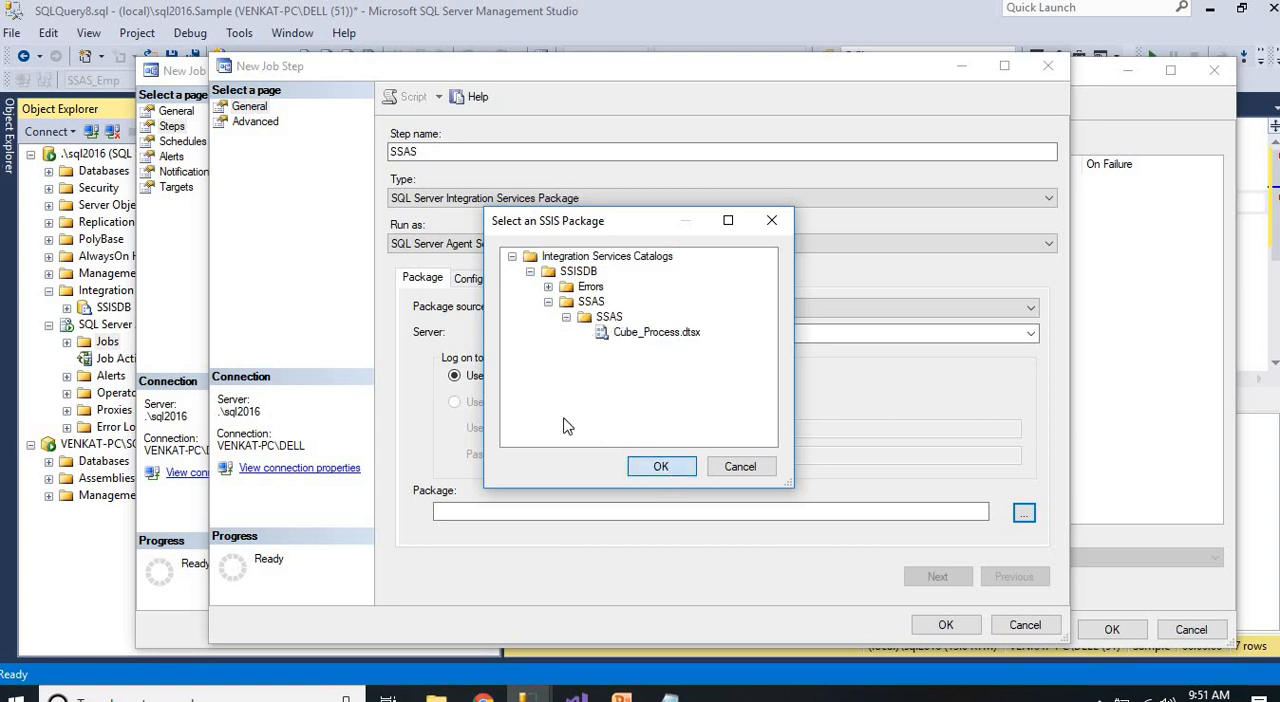
{"action": "left_click", "coordinate": [945, 625]}
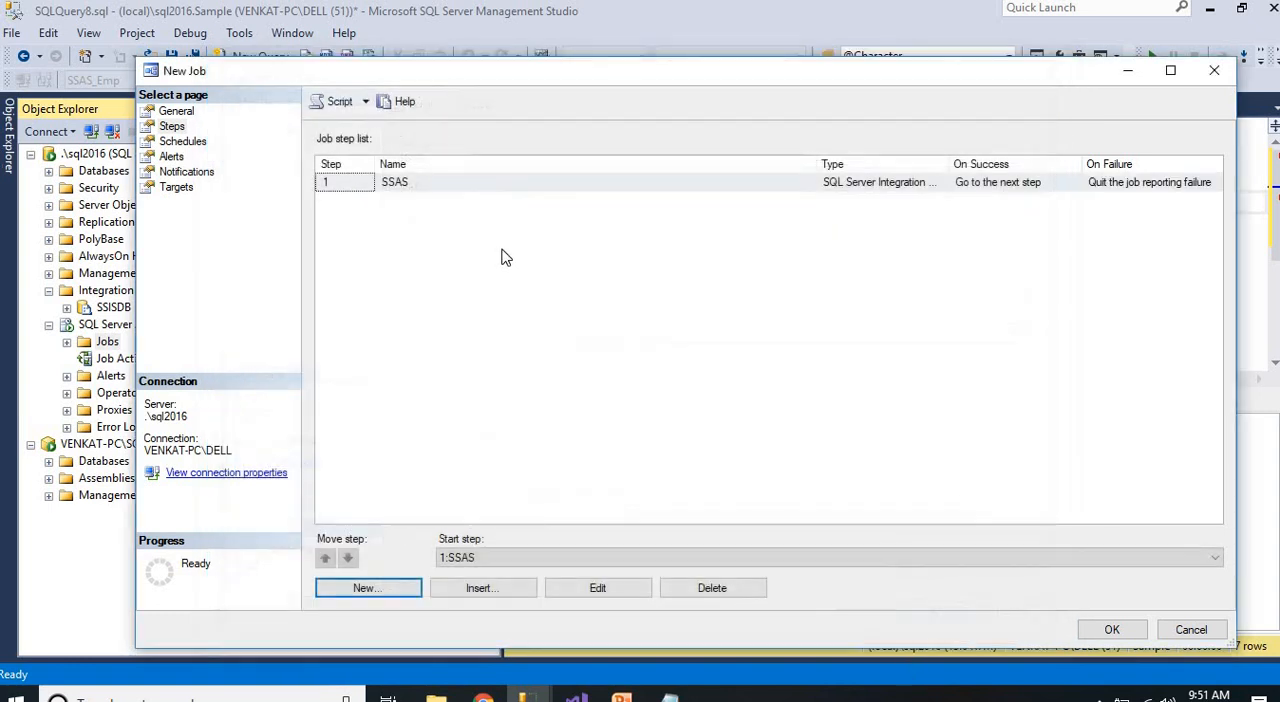
Add a recurring schedule named SSAS that runs daily at 7:00:00 AM, and create the job
{"action": "left_click", "coordinate": [183, 143]}
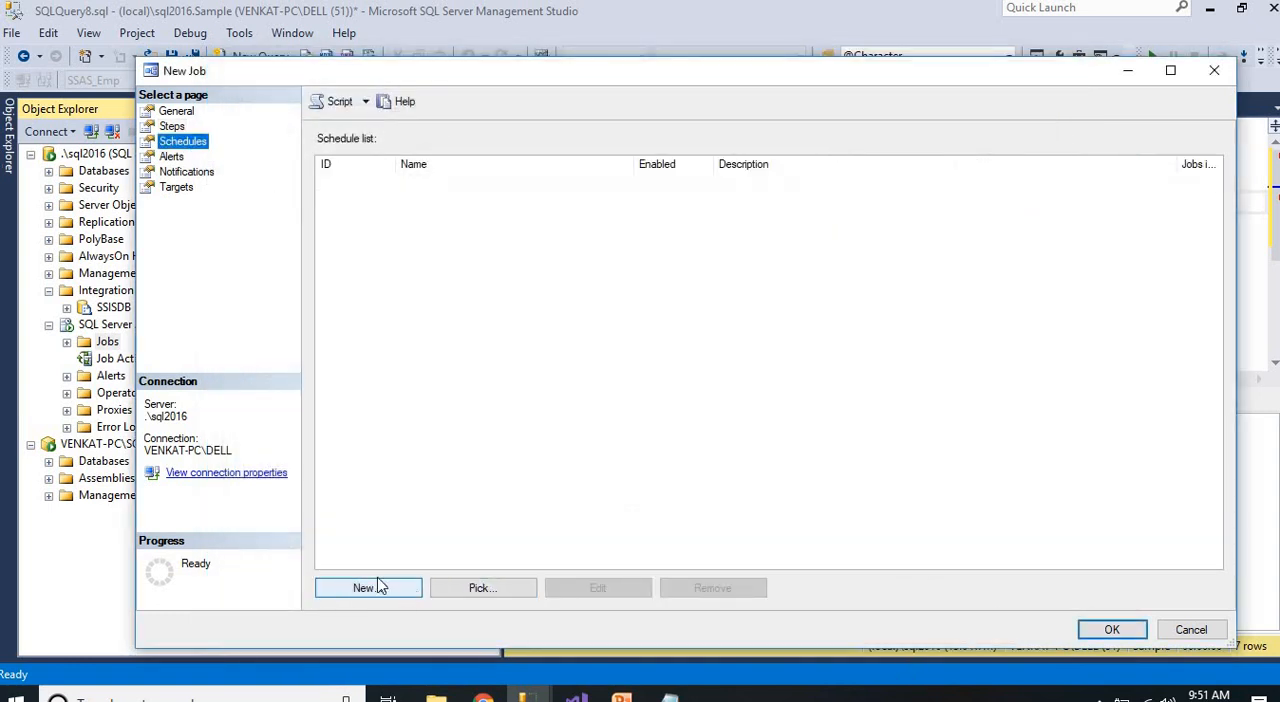
{"action": "left_click", "coordinate": [375, 588]}
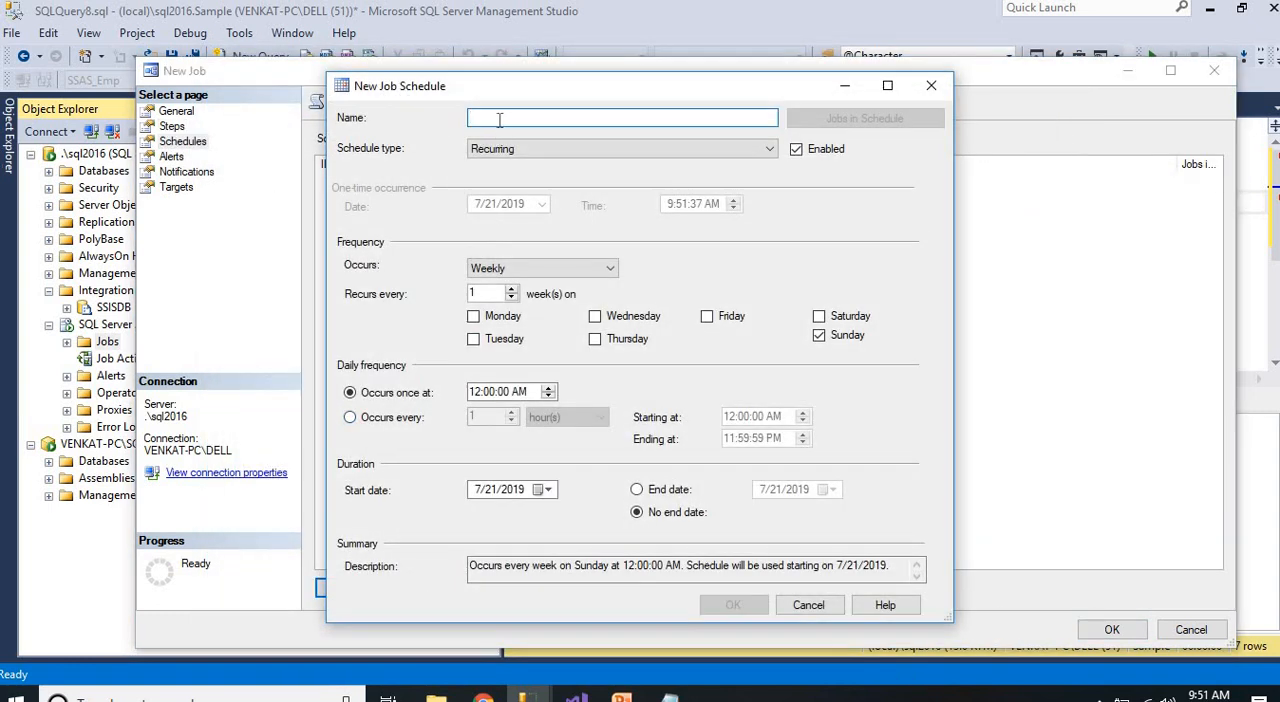
{"action": "type", "text": "SSAS"}
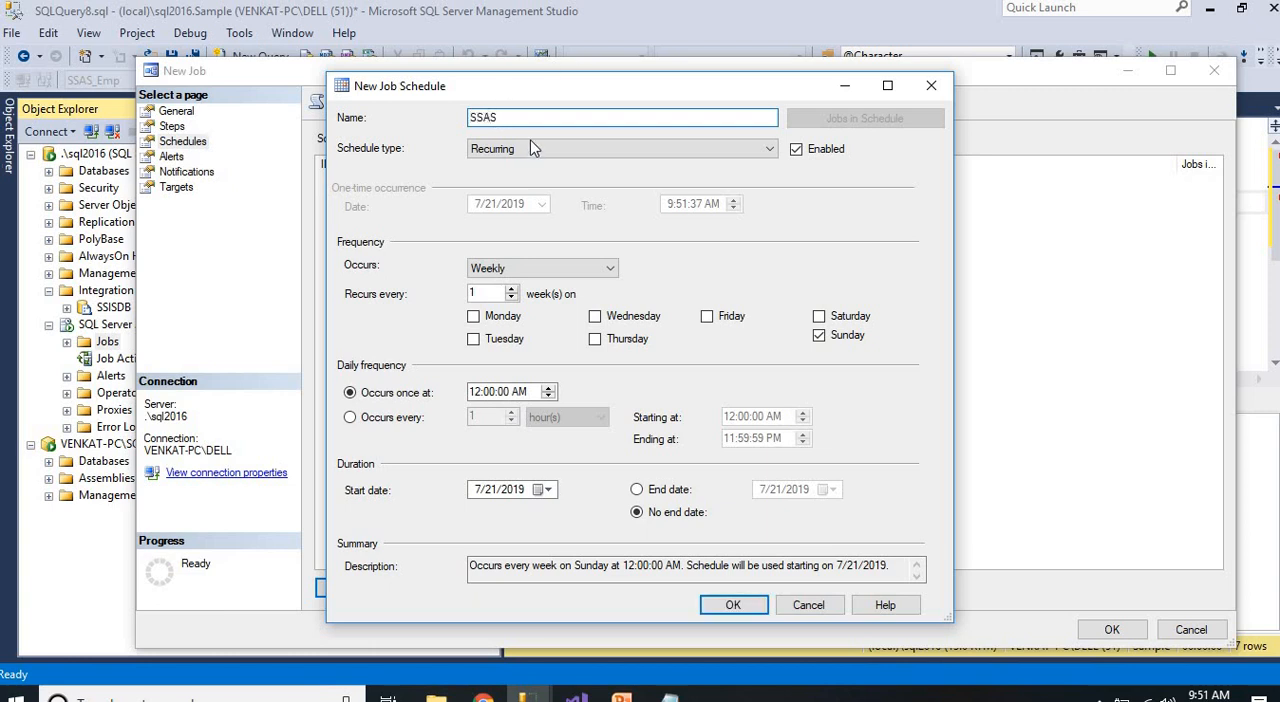
{"action": "left_click", "coordinate": [522, 268]}
{"action": "left_click", "coordinate": [500, 305]}
{"action": "left_click", "coordinate": [484, 344]}
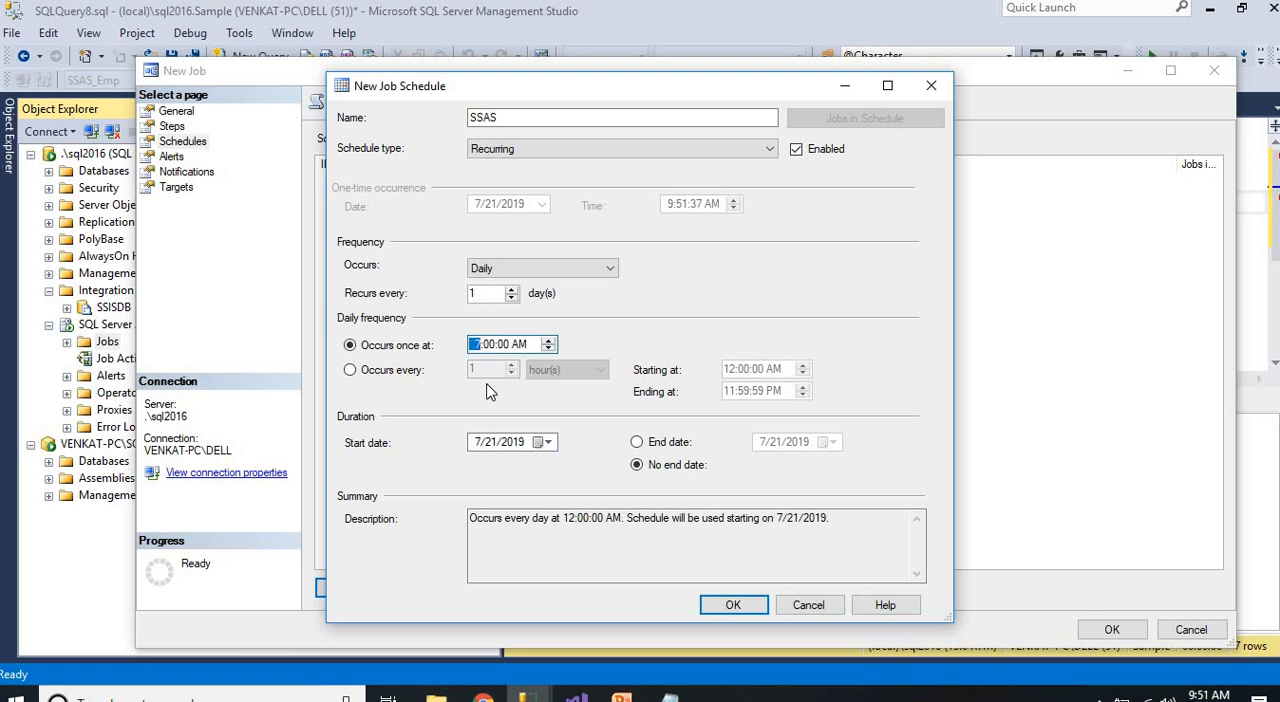
{"action": "left_click", "coordinate": [733, 605]}
{"action": "left_click", "coordinate": [1112, 630]}
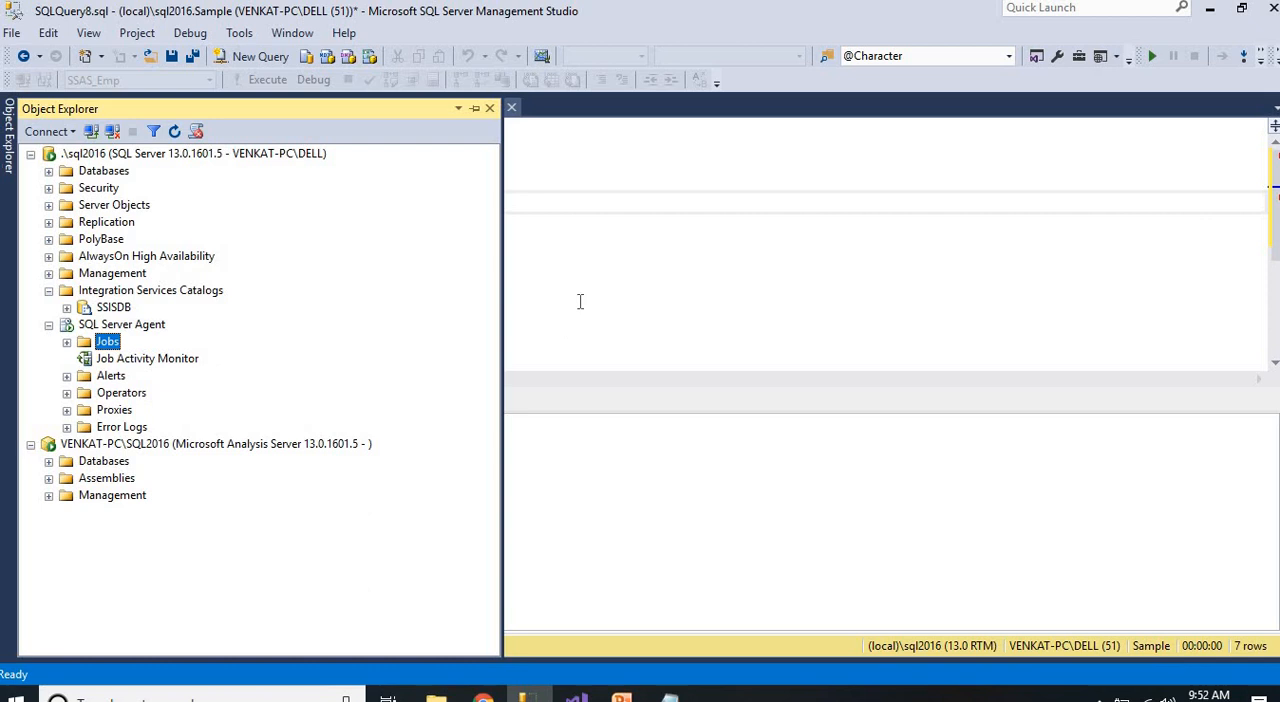
Expand the SQL Server Agent jobs and start the SSAS job at its step
{"action": "left_click", "coordinate": [67, 342]}
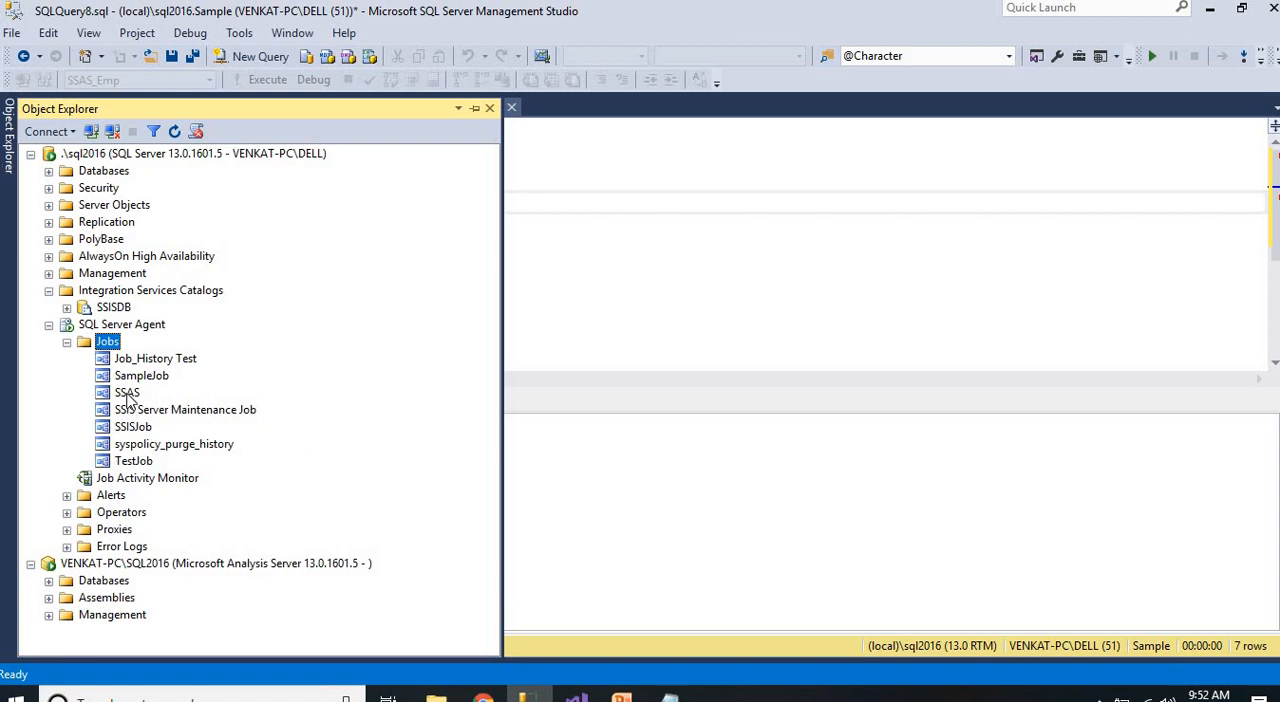
{"action": "right_click", "coordinate": [127, 395]}
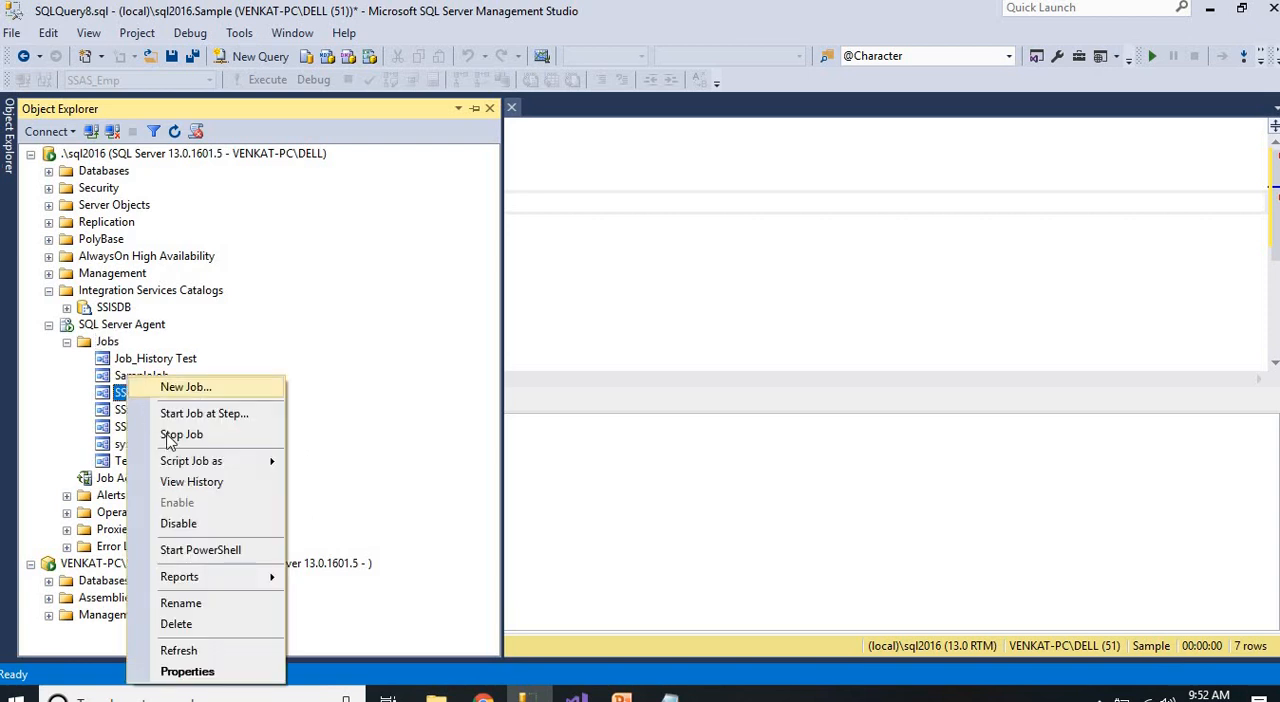
{"action": "left_click", "coordinate": [197, 416]}
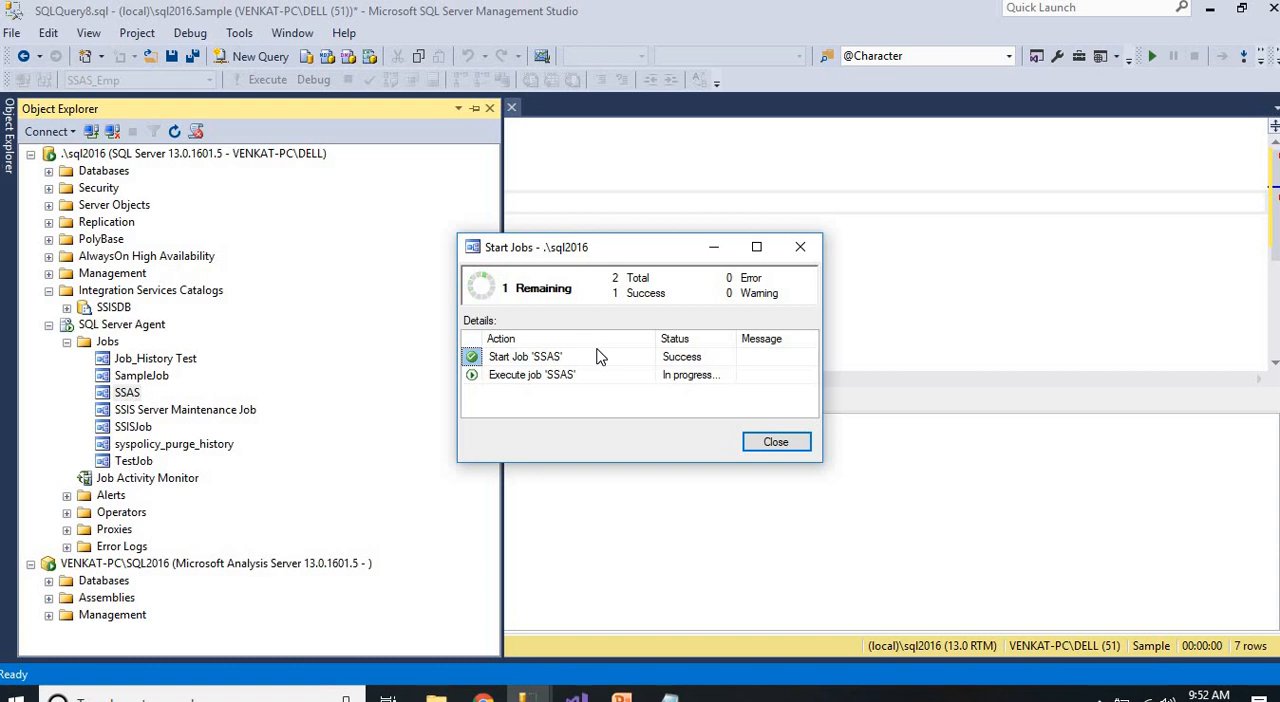
View the history of the SSAS job in a maximized log viewer
{"action": "right_click", "coordinate": [128, 400]}
{"action": "left_click", "coordinate": [185, 481]}
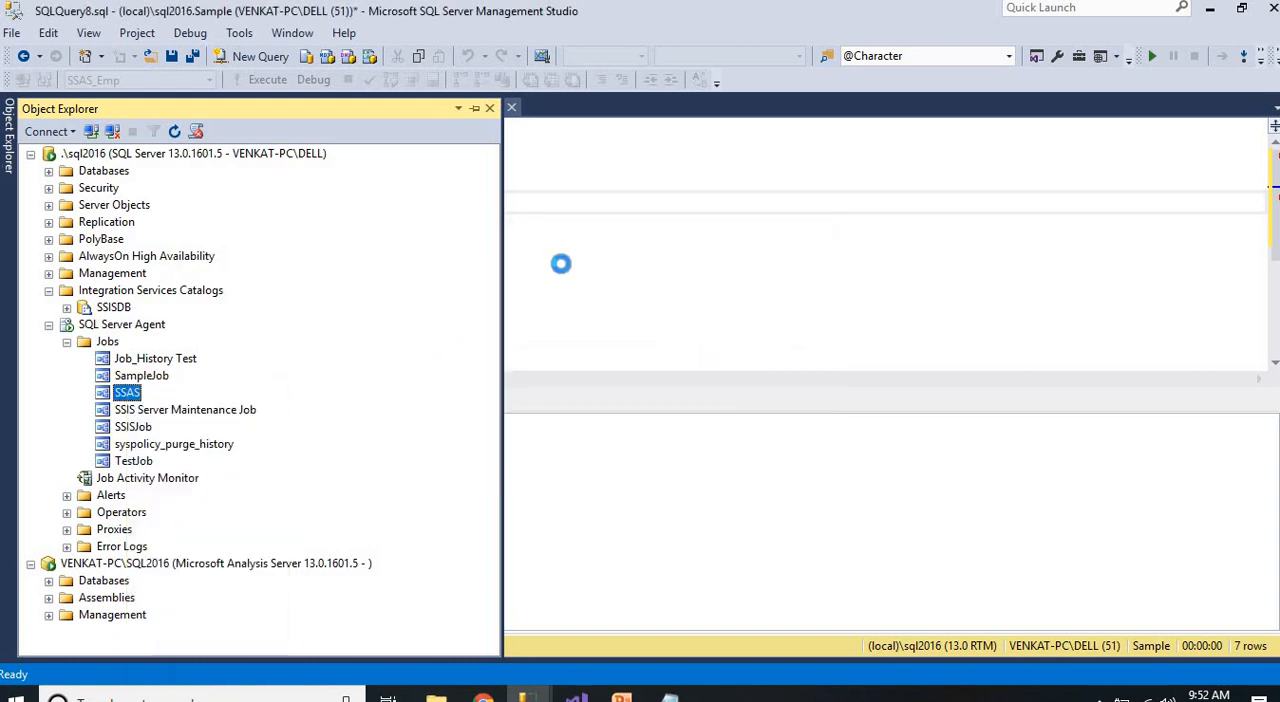
{"action": "left_click", "coordinate": [920, 55]}
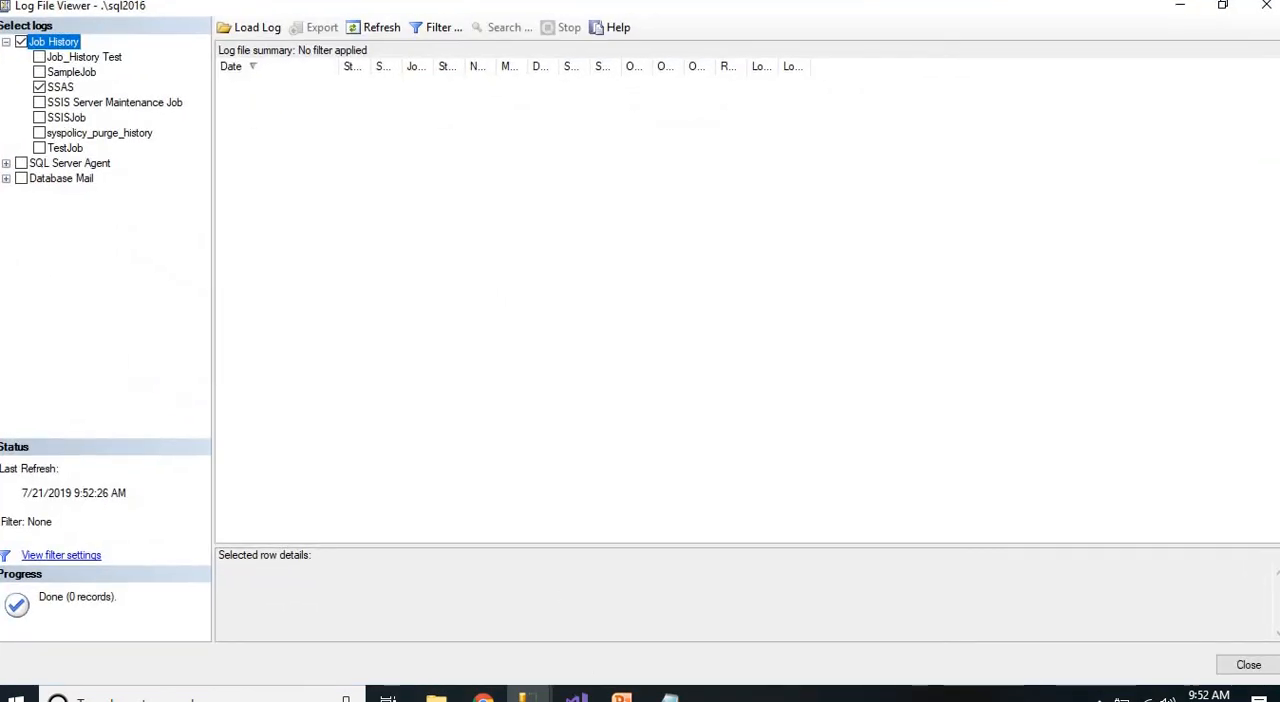
Return to the job start dialog, read the execution message for the SSAS job and close the dialog
{"action": "left_click", "coordinate": [523, 694]}
{"action": "left_click", "coordinate": [560, 640]}
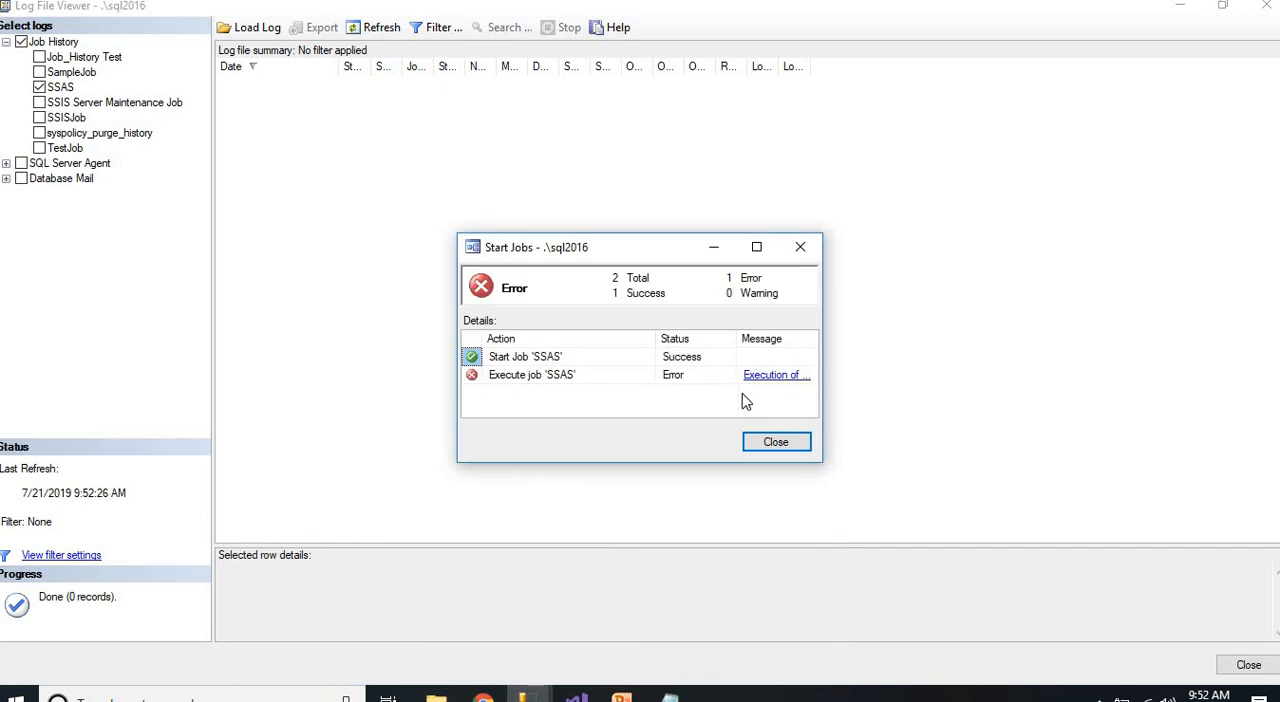
{"action": "left_click", "coordinate": [775, 378]}
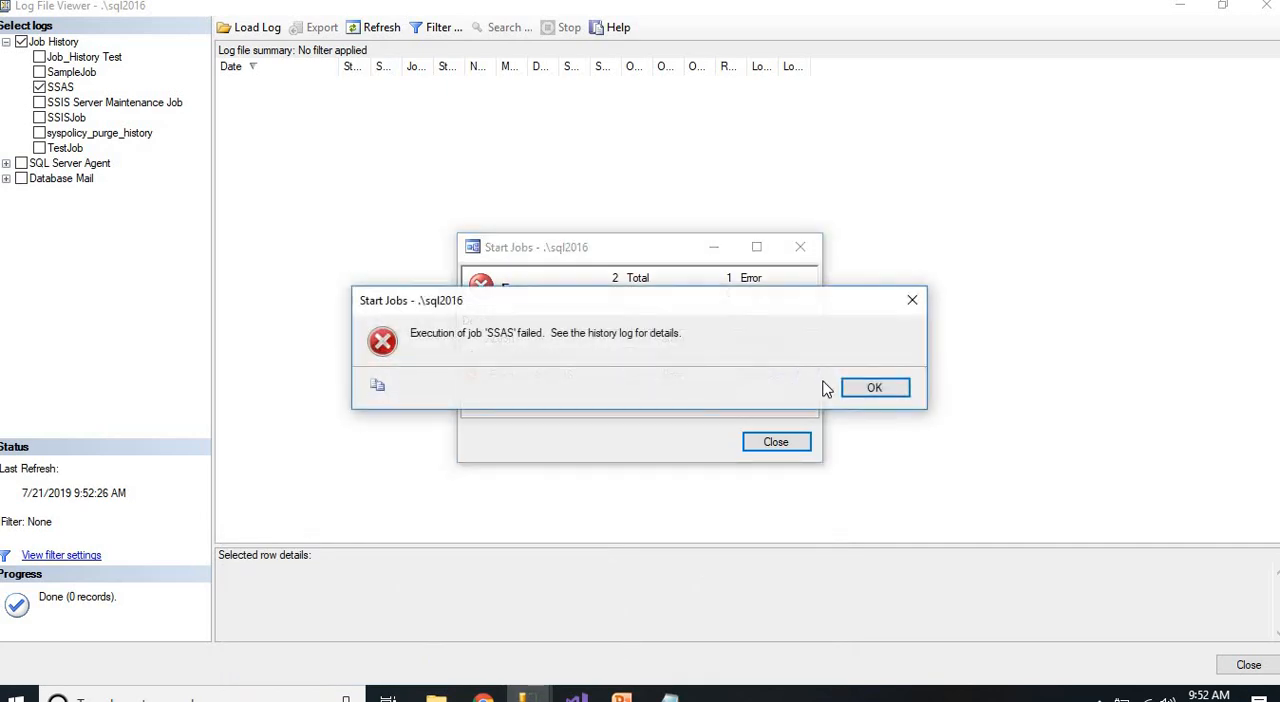
{"action": "left_click", "coordinate": [872, 390]}
{"action": "left_click", "coordinate": [780, 443]}
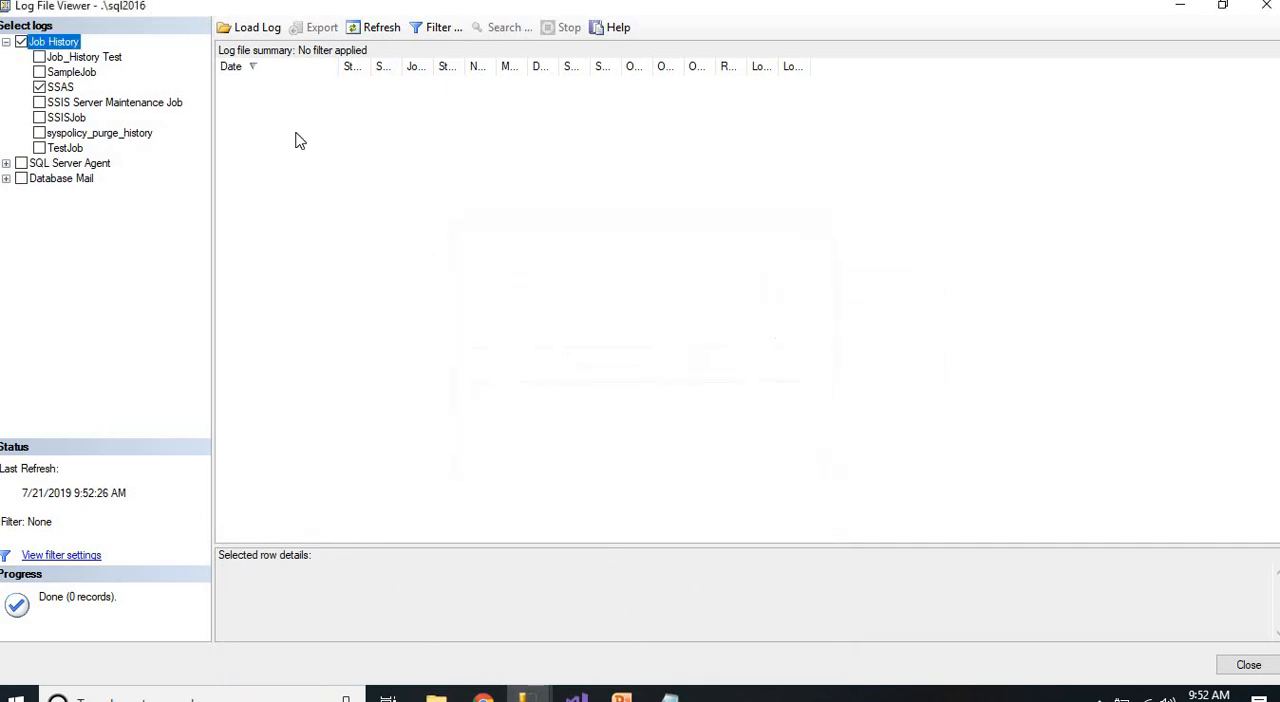
Refresh the SSAS job history, examine the message details of step 1 in an enlarged details area, and close the log
{"action": "left_click", "coordinate": [372, 30]}
{"action": "left_click", "coordinate": [226, 85]}
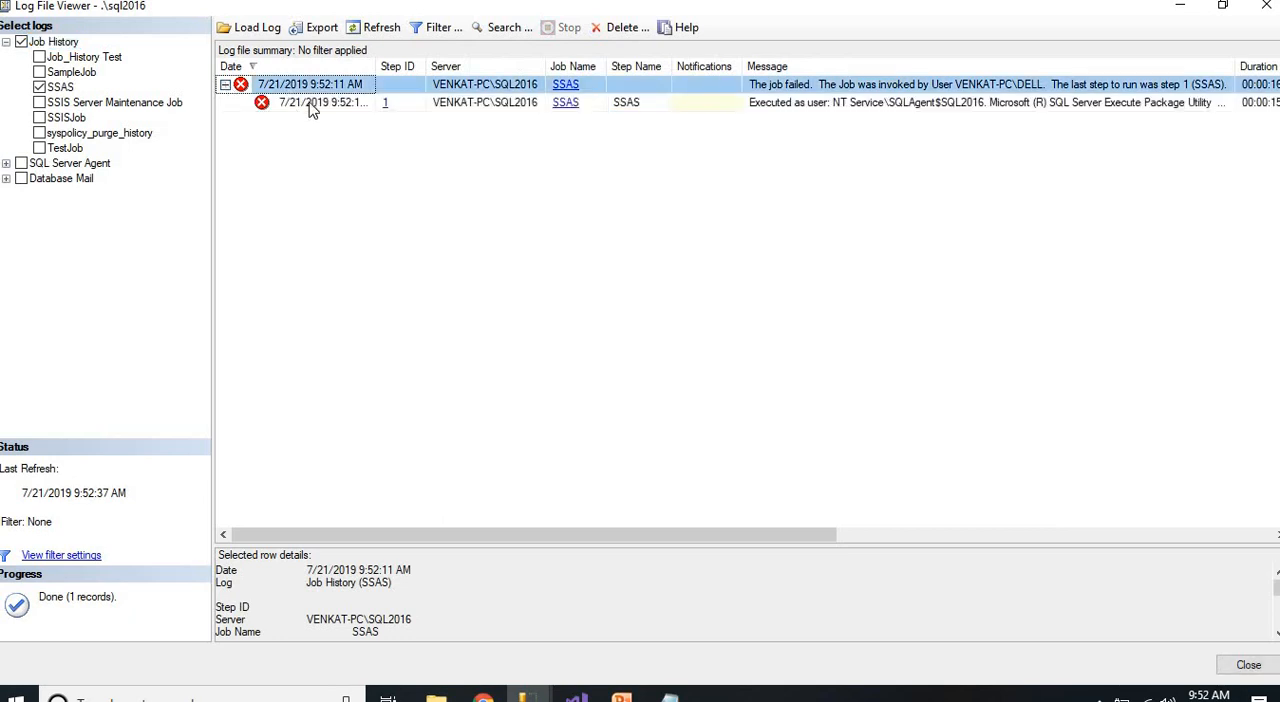
{"action": "left_click", "coordinate": [315, 103]}
{"action": "left_click_drag", "start_coordinate": [491, 545], "coordinate": [531, 255]}
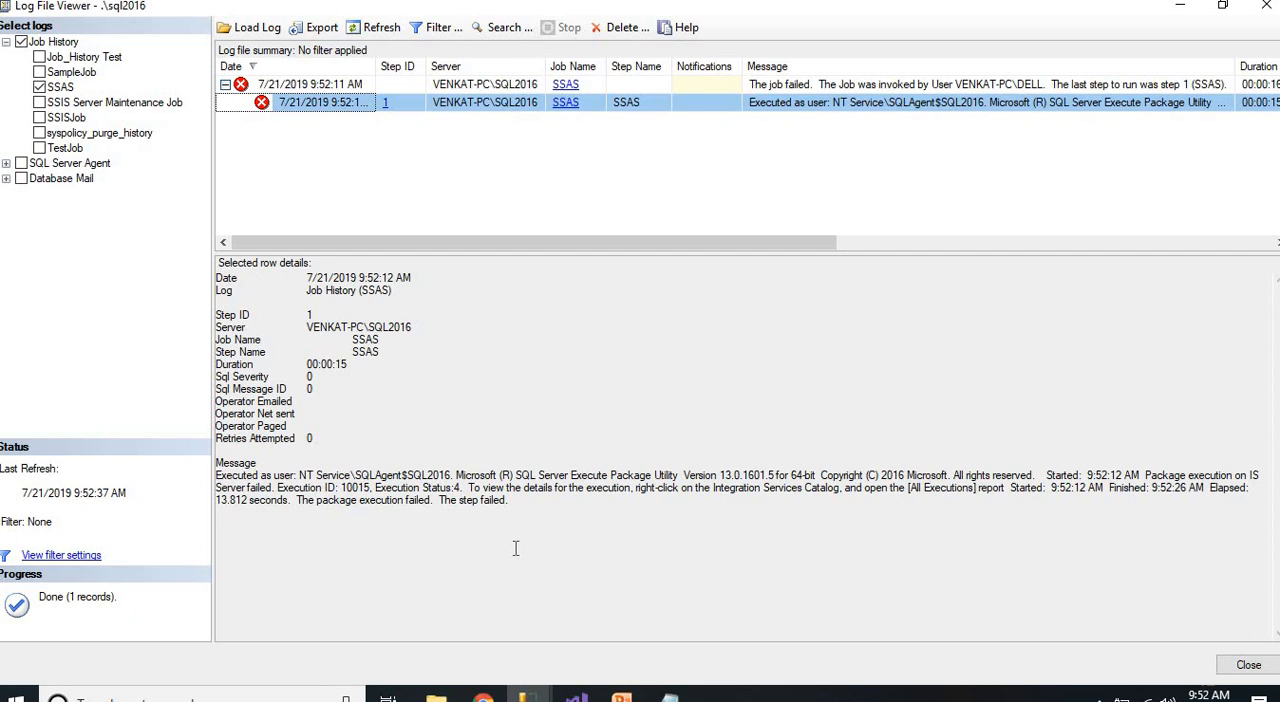
{"action": "key", "text": "Escape"}
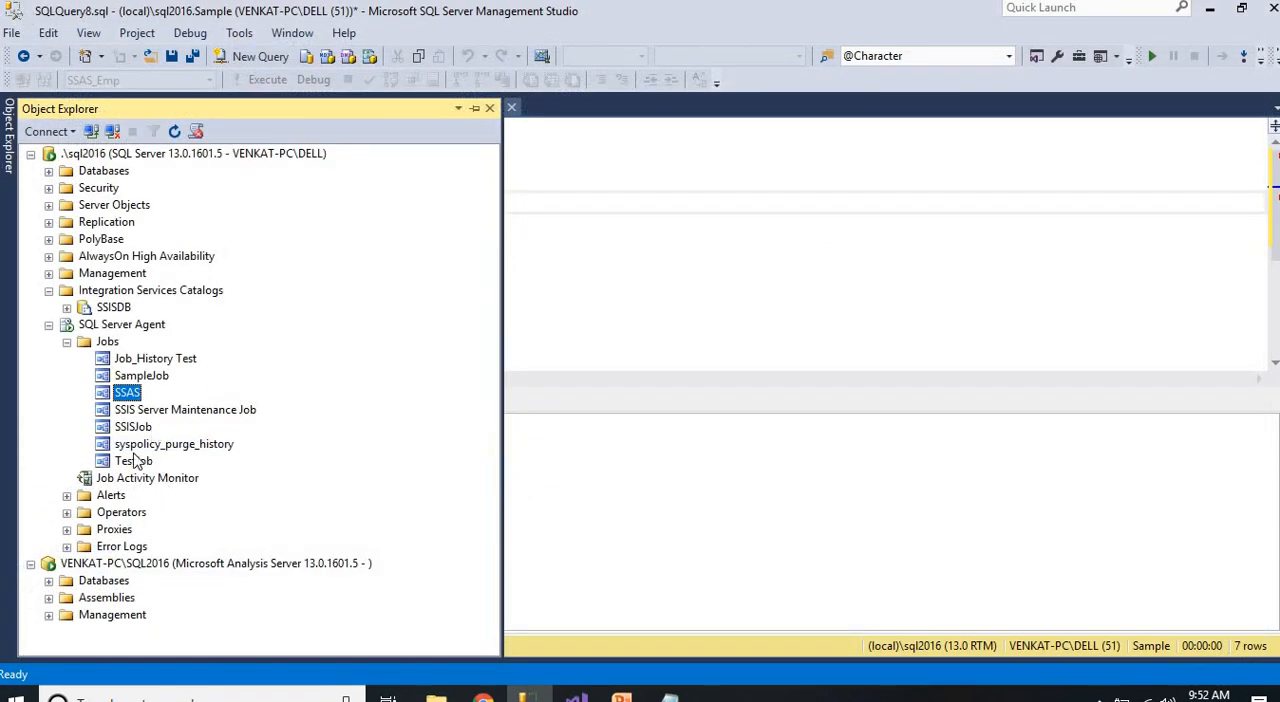
Open the properties of the SSAS job and bring up its SSAS step for editing
{"action": "right_click", "coordinate": [126, 400]}
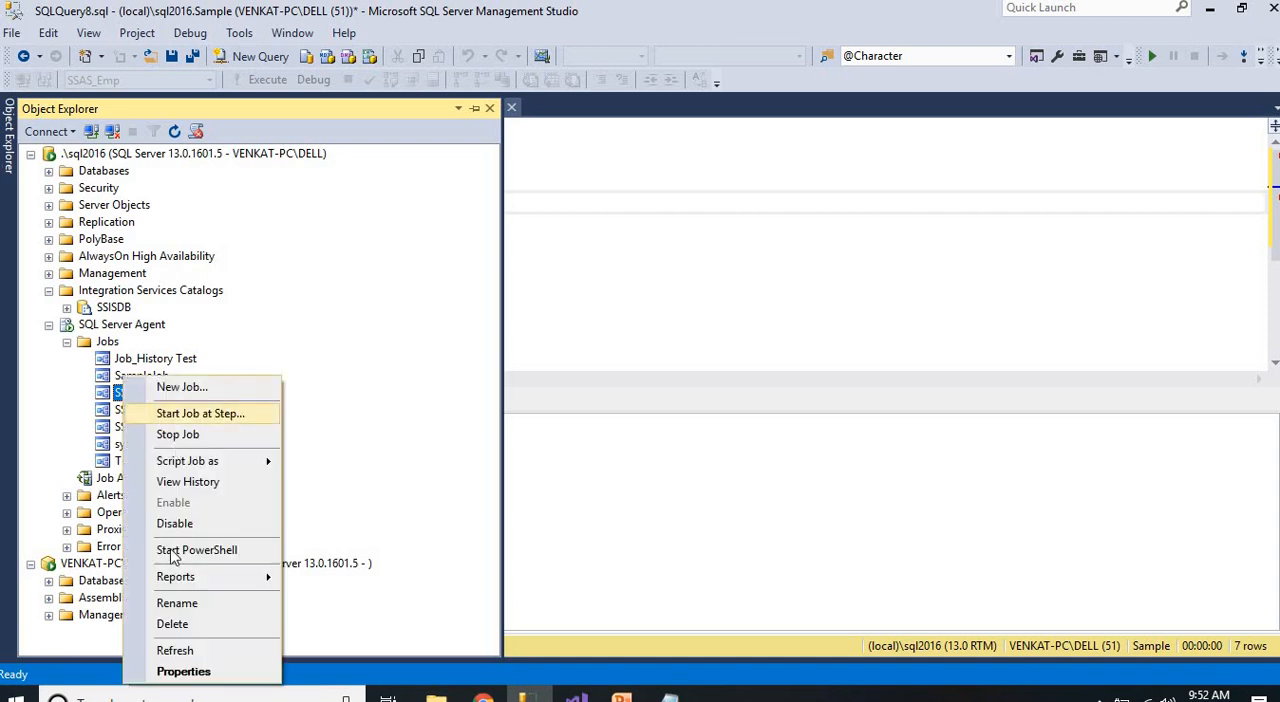
{"action": "left_click", "coordinate": [170, 670]}
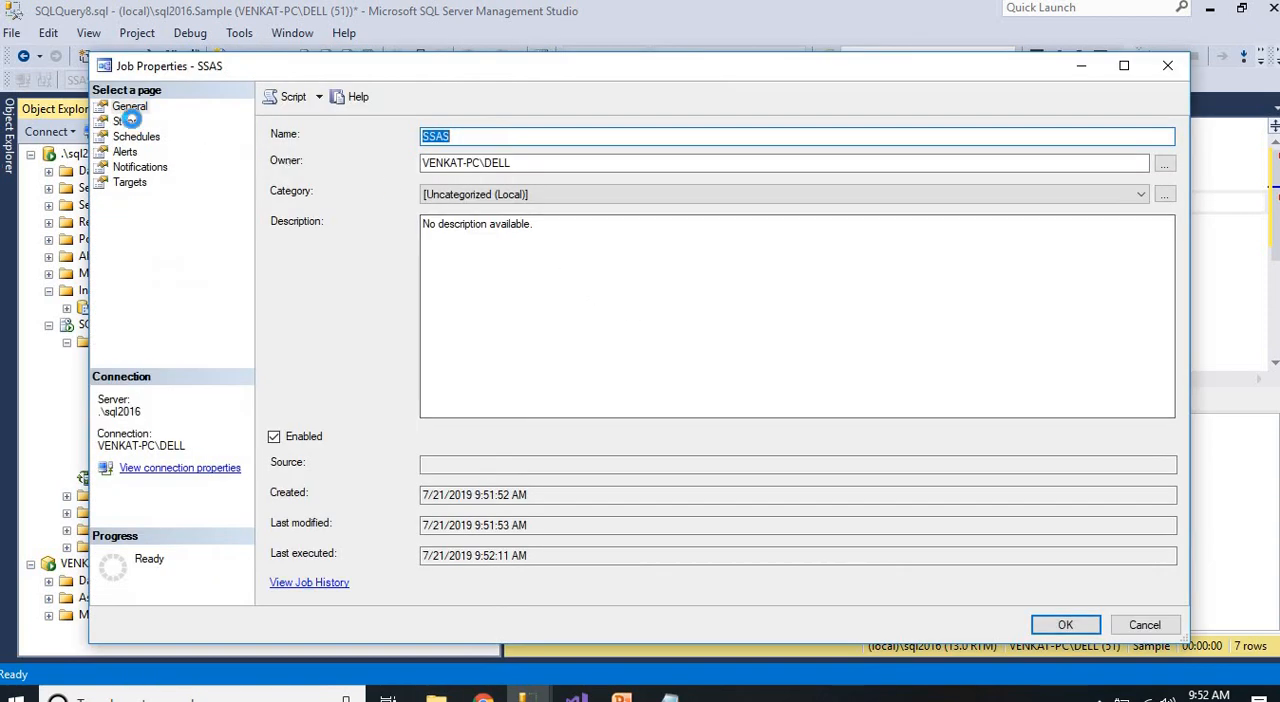
{"action": "left_click", "coordinate": [125, 121]}
{"action": "left_click", "coordinate": [372, 179]}
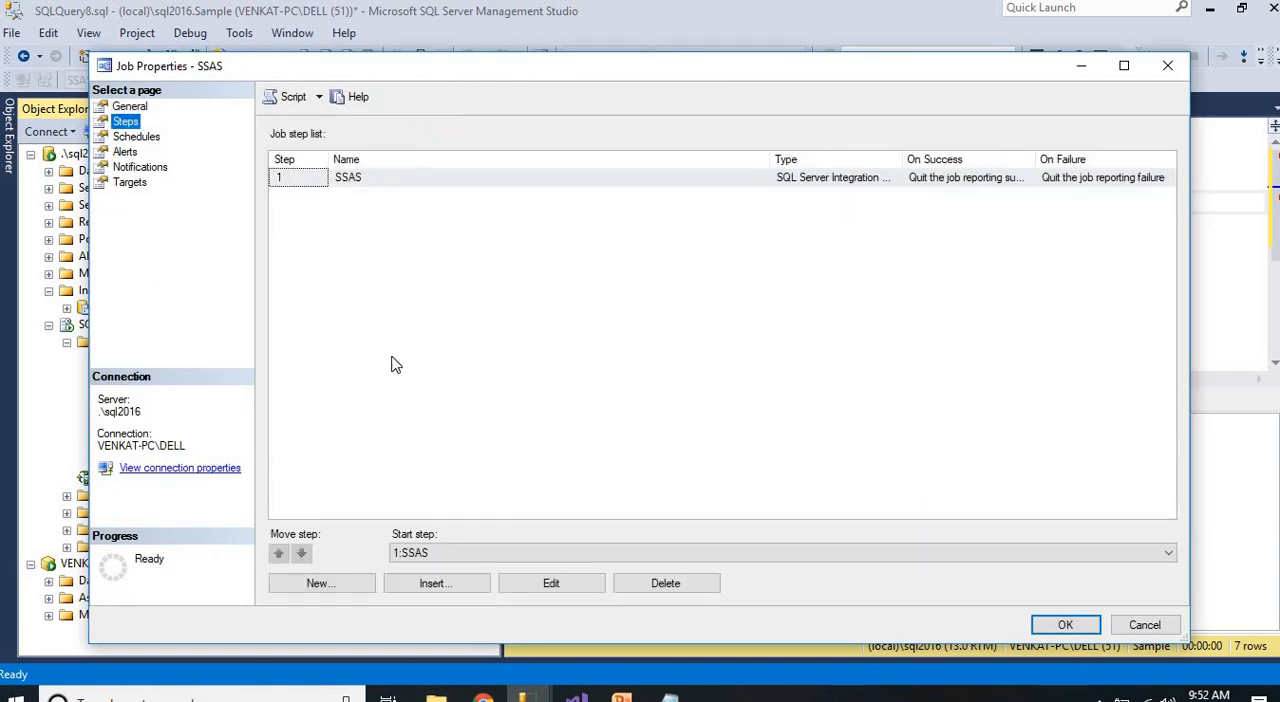
{"action": "left_click", "coordinate": [540, 585]}
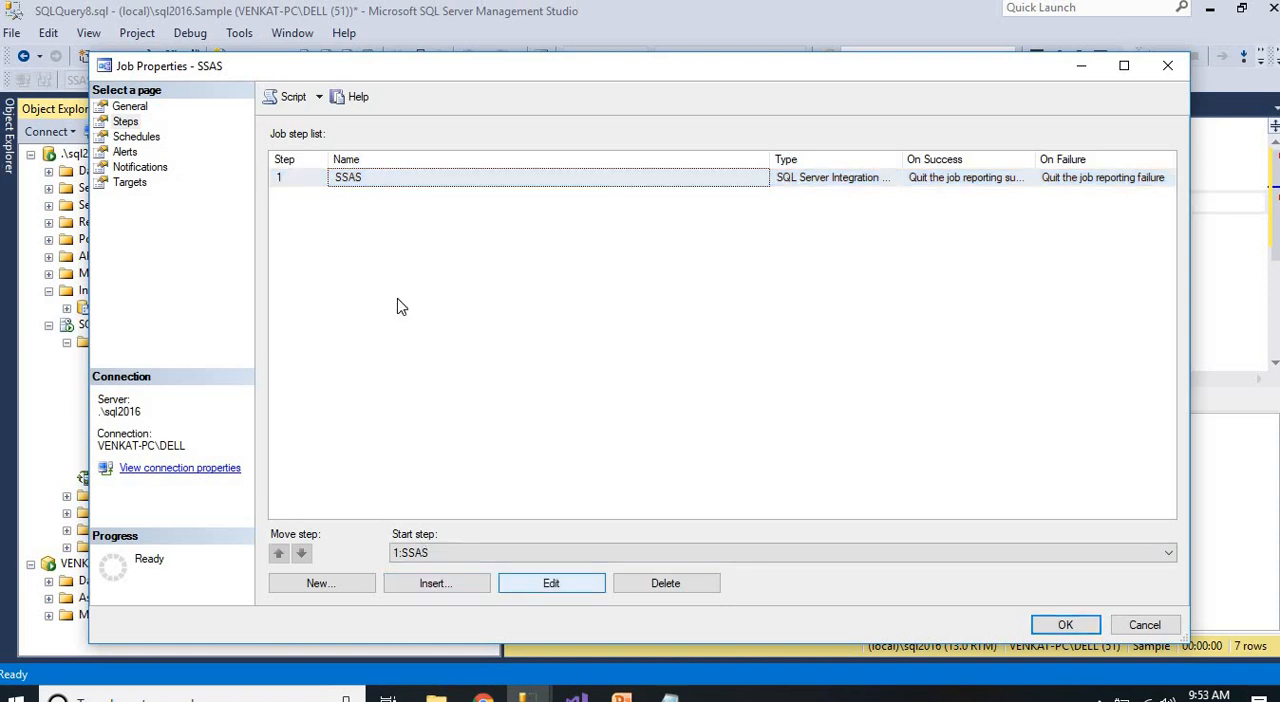
{"action": "left_click", "coordinate": [530, 581]}
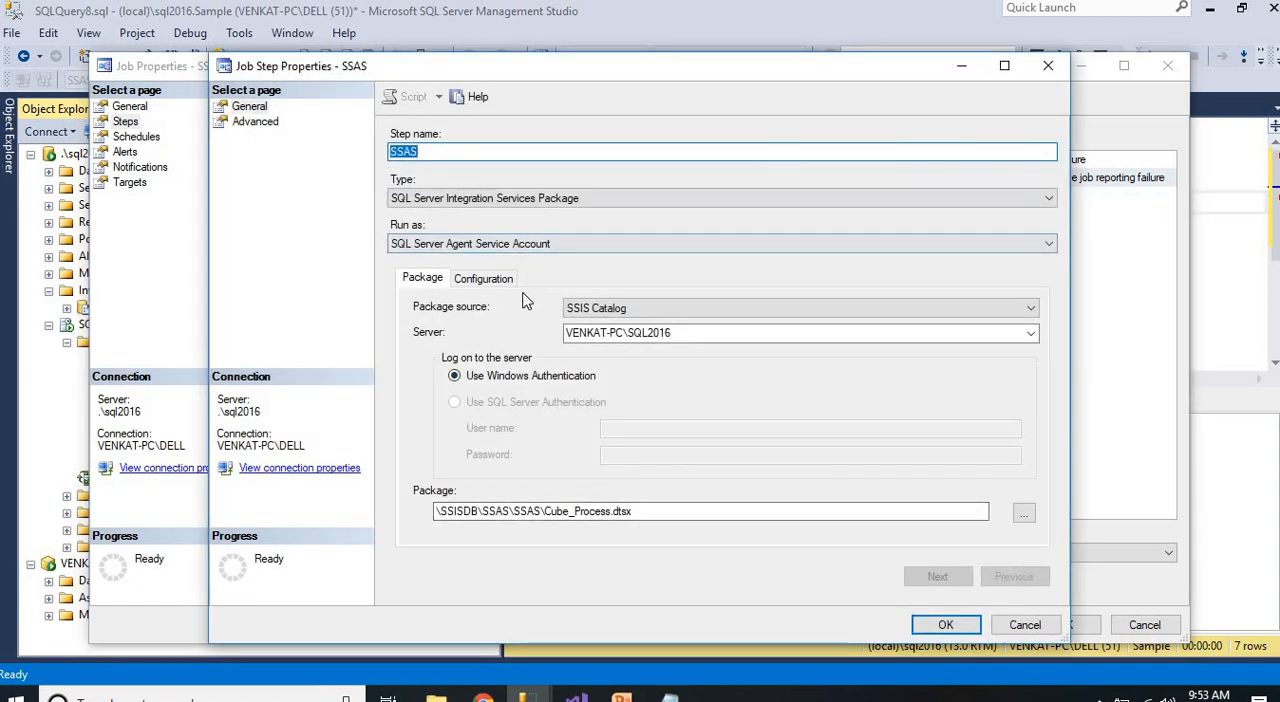
Examine the full connection string of the .\sql2016.SSAS_Emp connection manager in the step's configuration, leaving it unedited
{"action": "left_click", "coordinate": [495, 280]}
{"action": "left_click", "coordinate": [421, 280]}
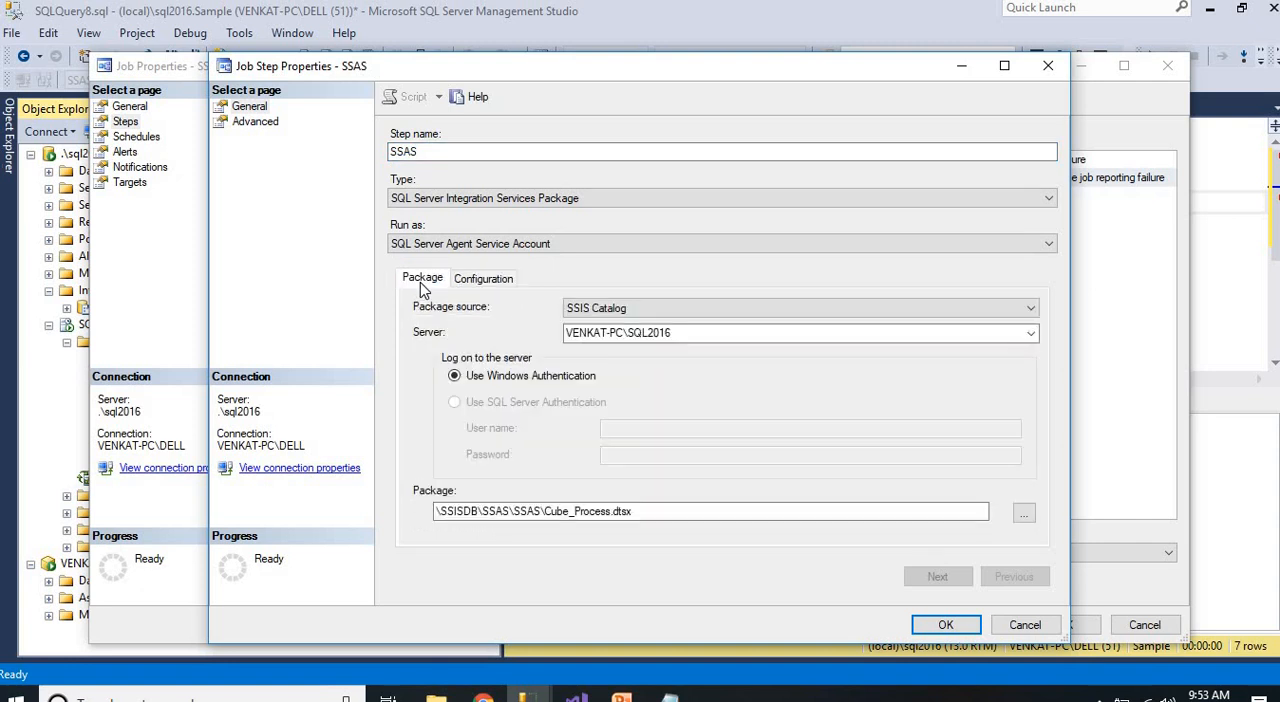
{"action": "left_click", "coordinate": [477, 280]}
{"action": "left_click", "coordinate": [507, 314]}
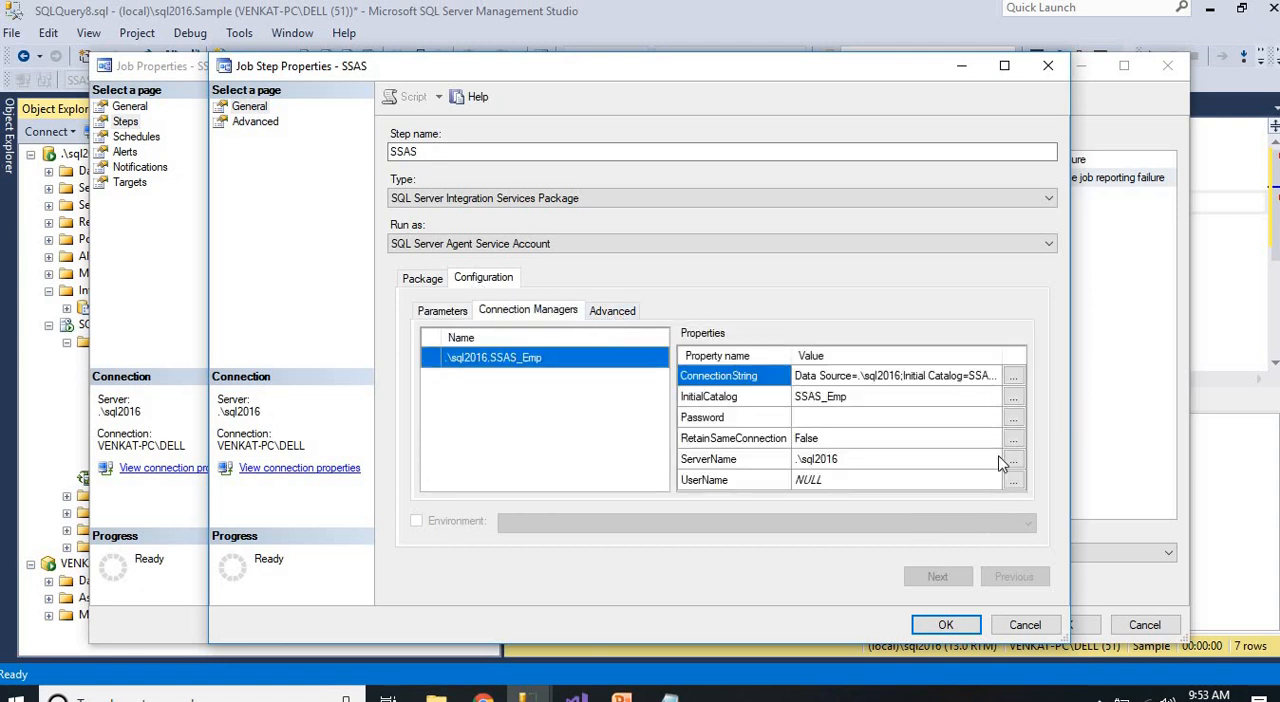
{"action": "left_click", "coordinate": [1013, 376]}
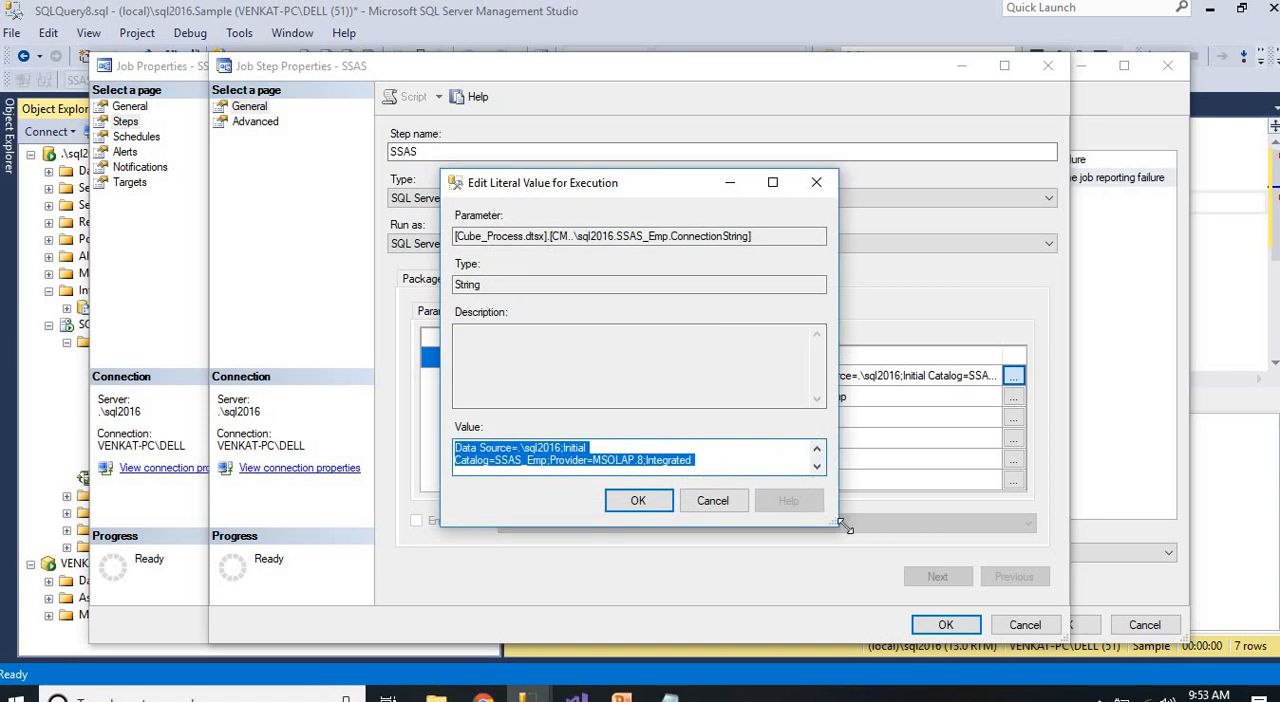
{"action": "left_click_drag", "start_coordinate": [868, 563], "coordinate": [920, 612]}
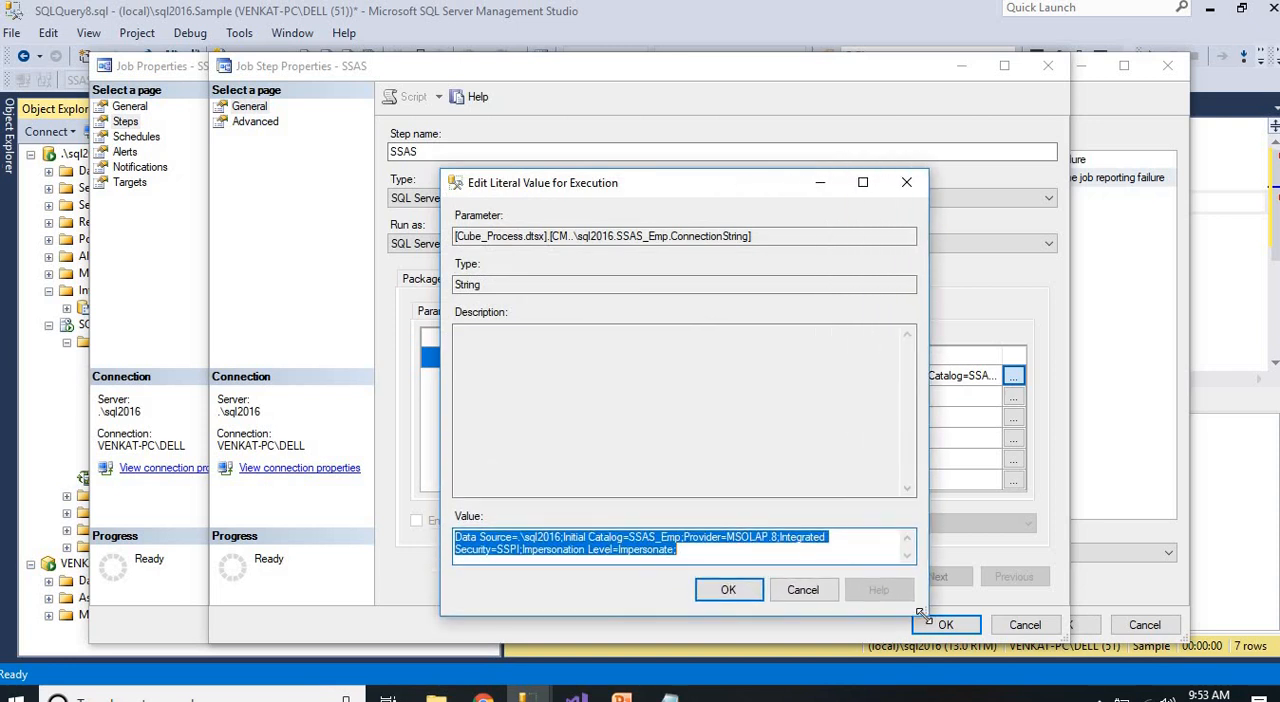
{"action": "left_click", "coordinate": [805, 590]}
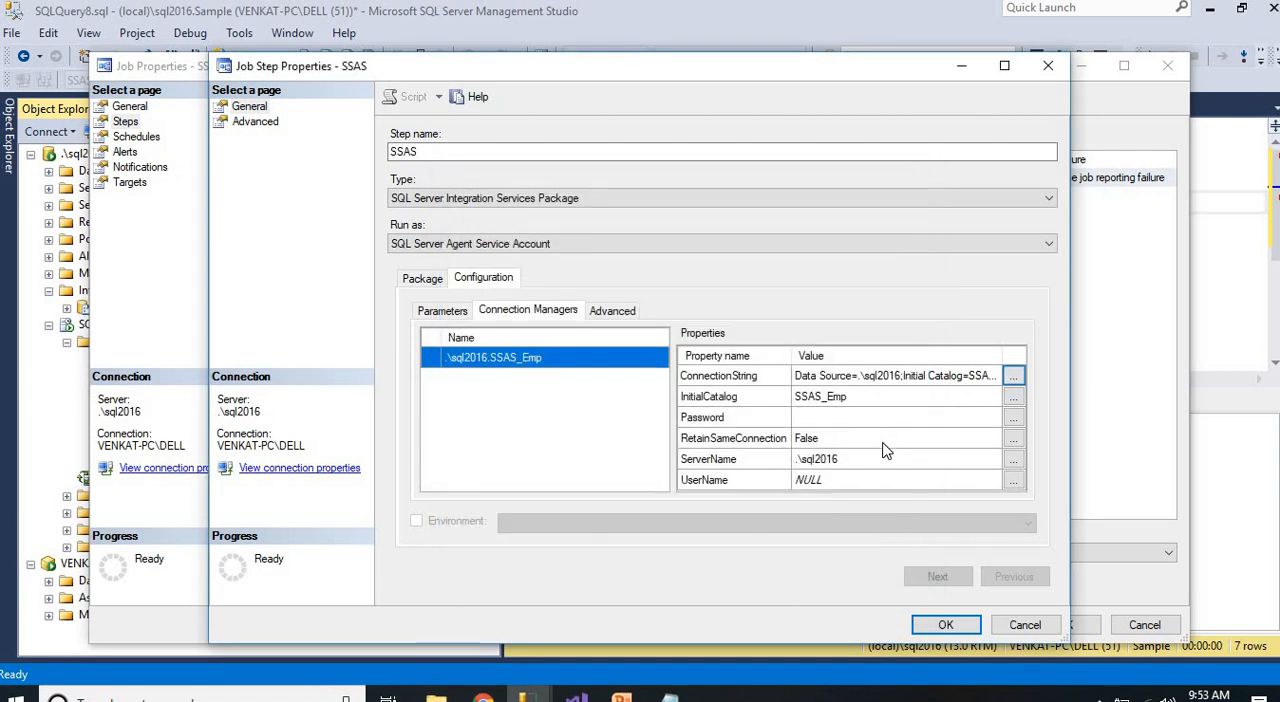
Enable the 32-bit runtime in the step's advanced configuration and save the step and the SSAS job
{"action": "left_click", "coordinate": [628, 312]}
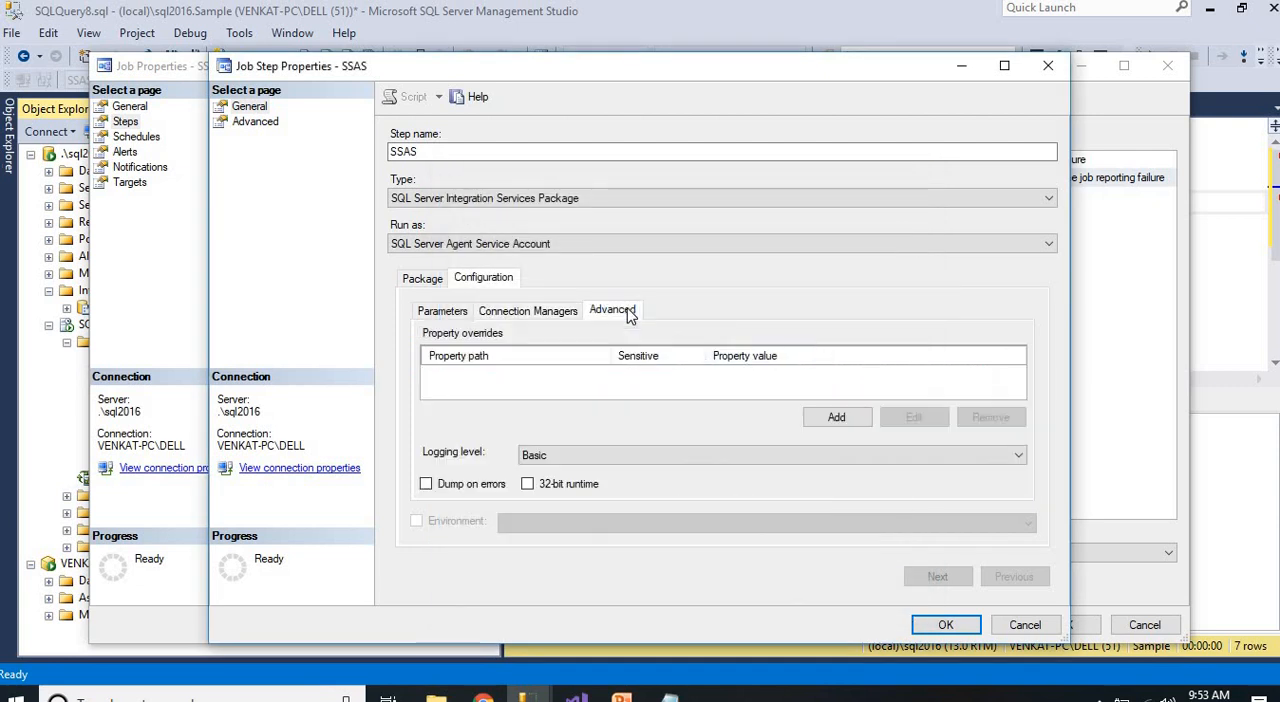
{"action": "left_click", "coordinate": [527, 484]}
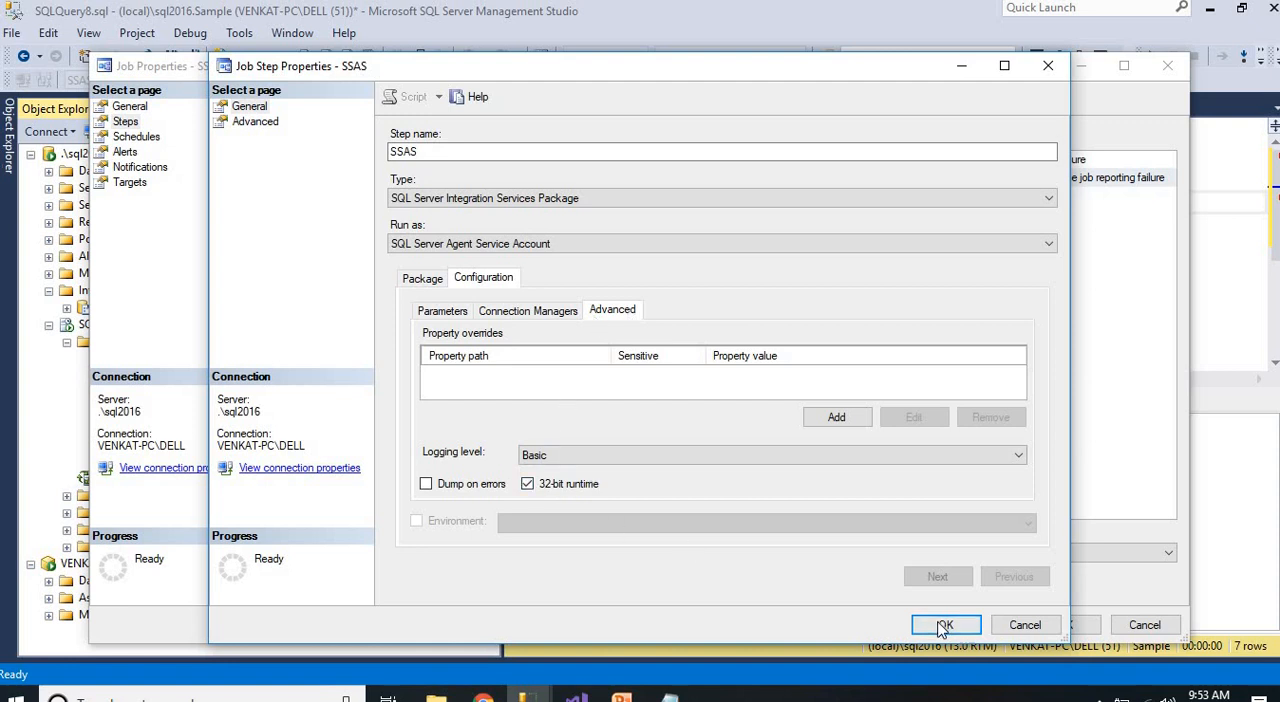
{"action": "left_click", "coordinate": [945, 627]}
{"action": "left_click", "coordinate": [1058, 623]}
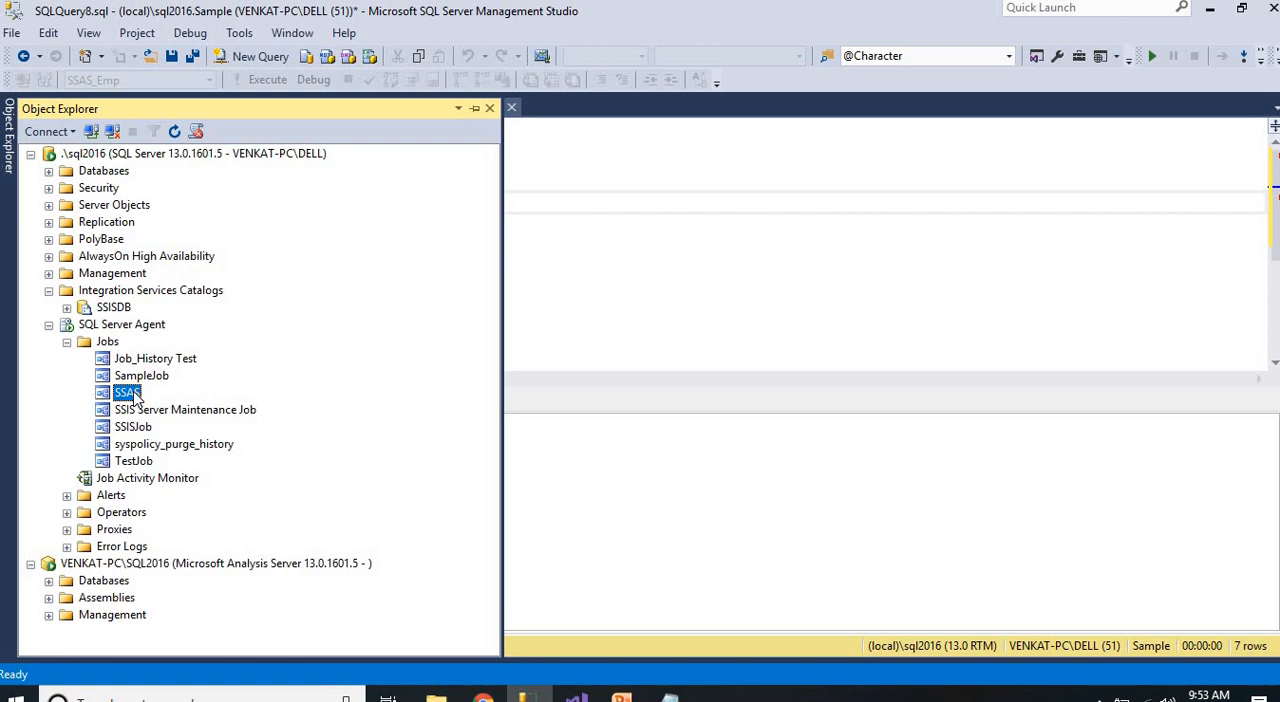
Start the SSAS job again at its step and close the execution dialog
{"action": "right_click", "coordinate": [139, 396]}
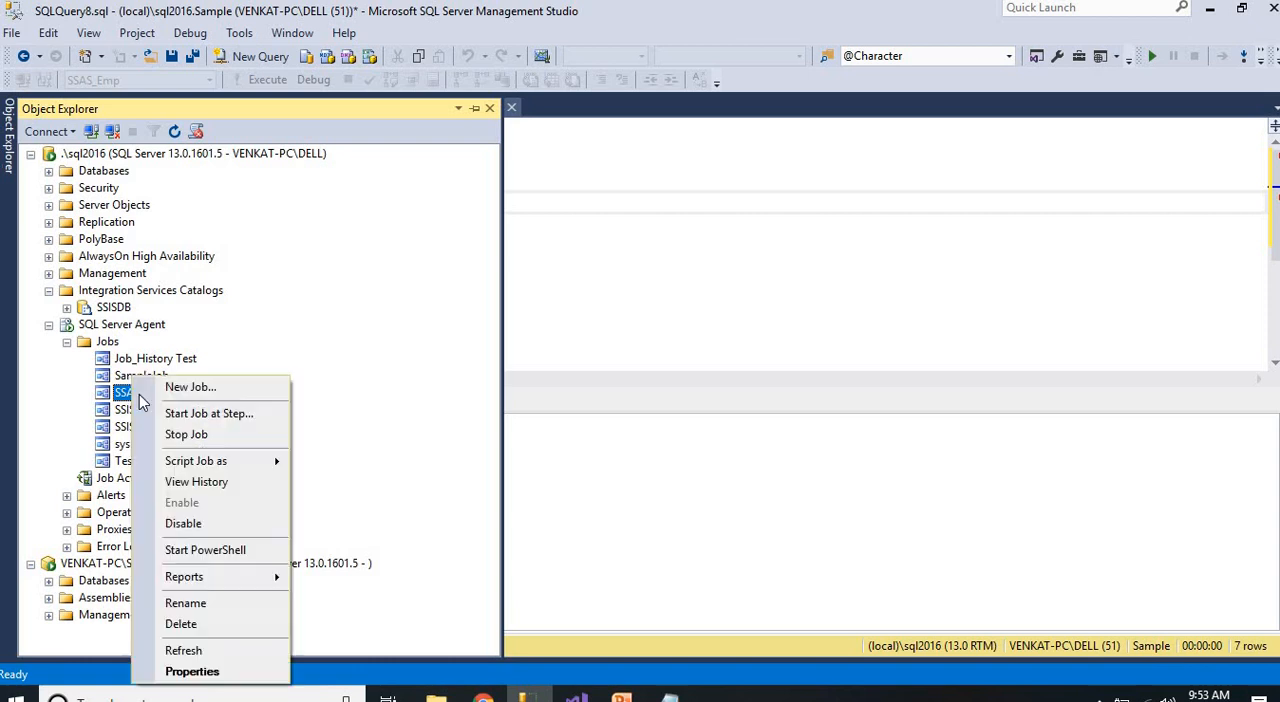
{"action": "left_click", "coordinate": [210, 413]}
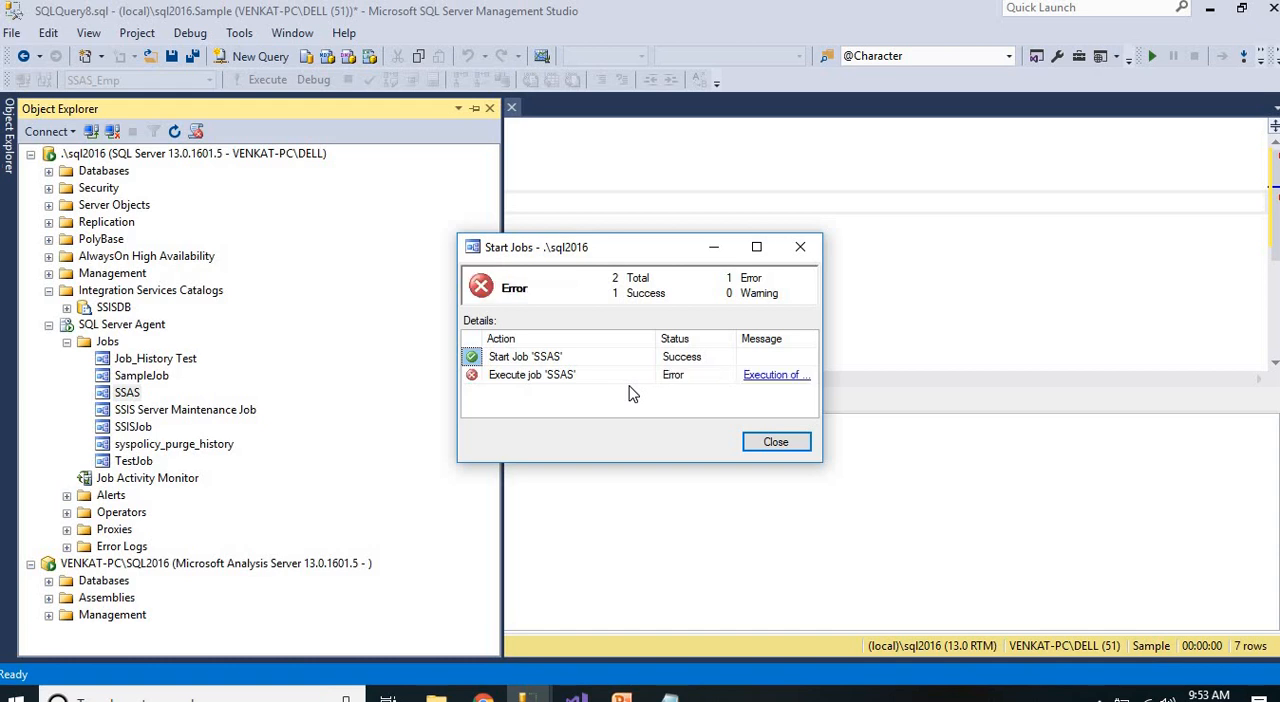
{"action": "left_click", "coordinate": [789, 445]}
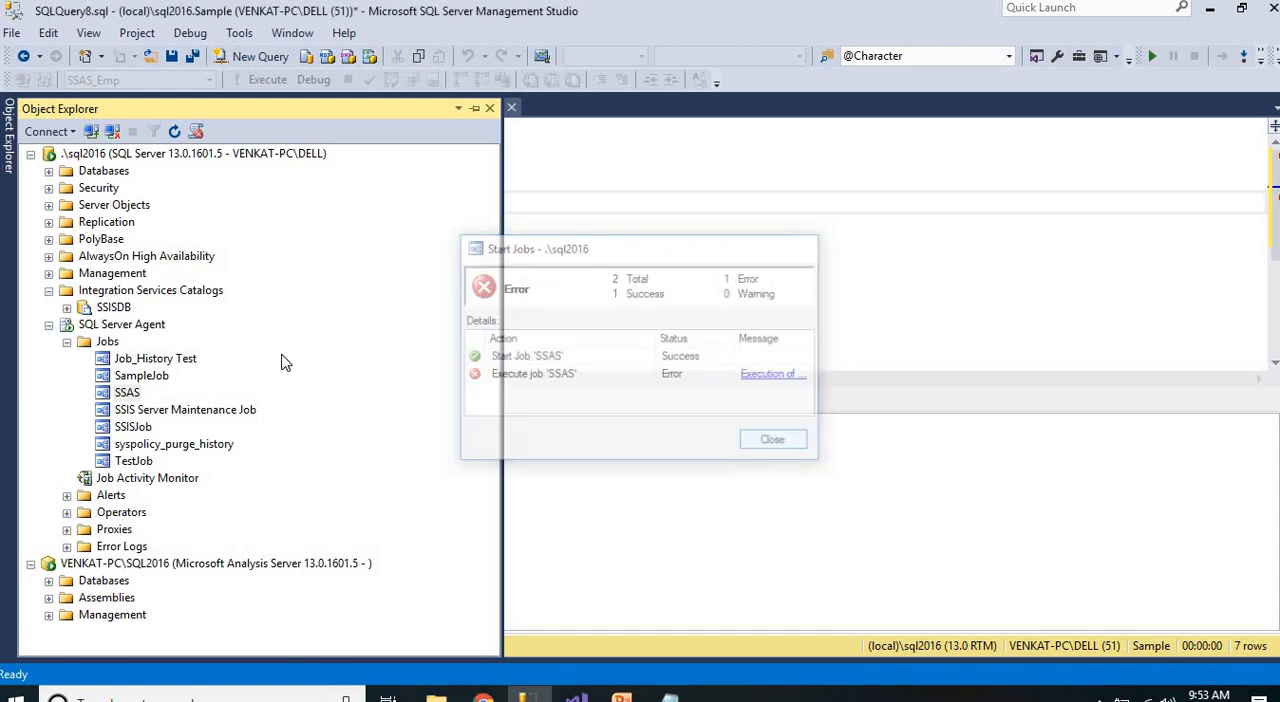
View the SSAS job history in a maximized log viewer, examine the latest run's step details and close the log
{"action": "right_click", "coordinate": [124, 393]}
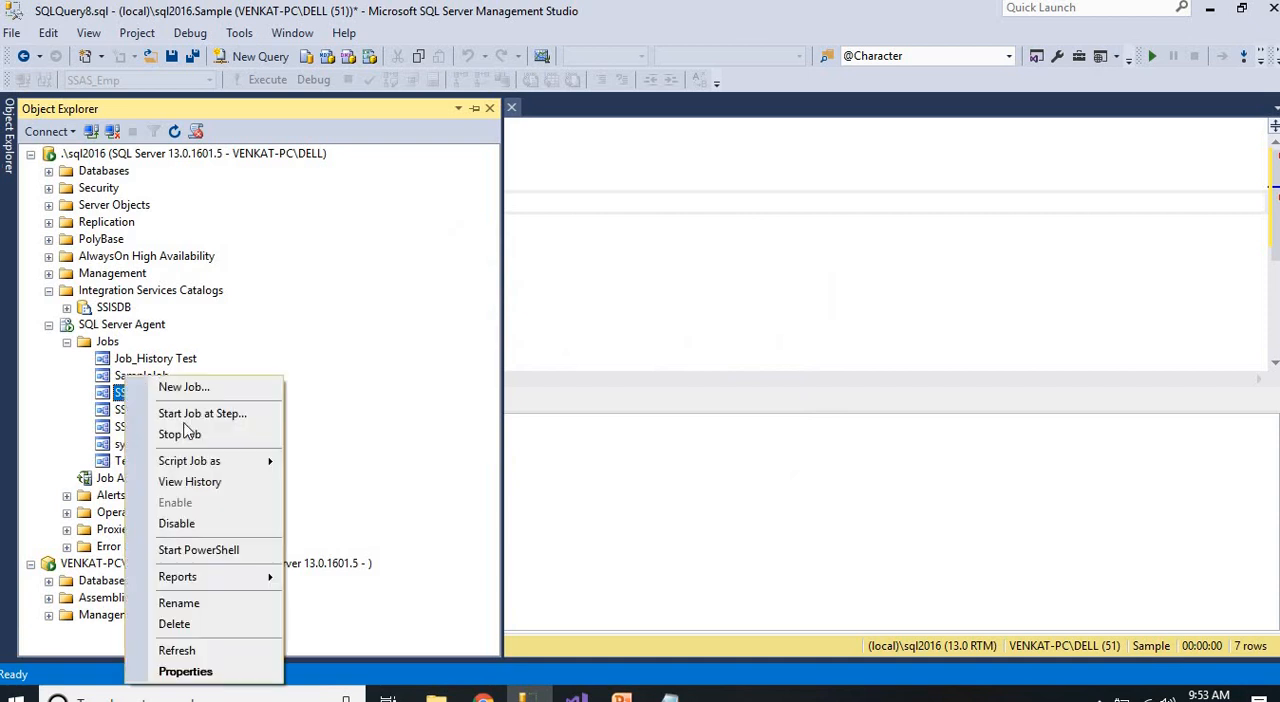
{"action": "left_click", "coordinate": [197, 482]}
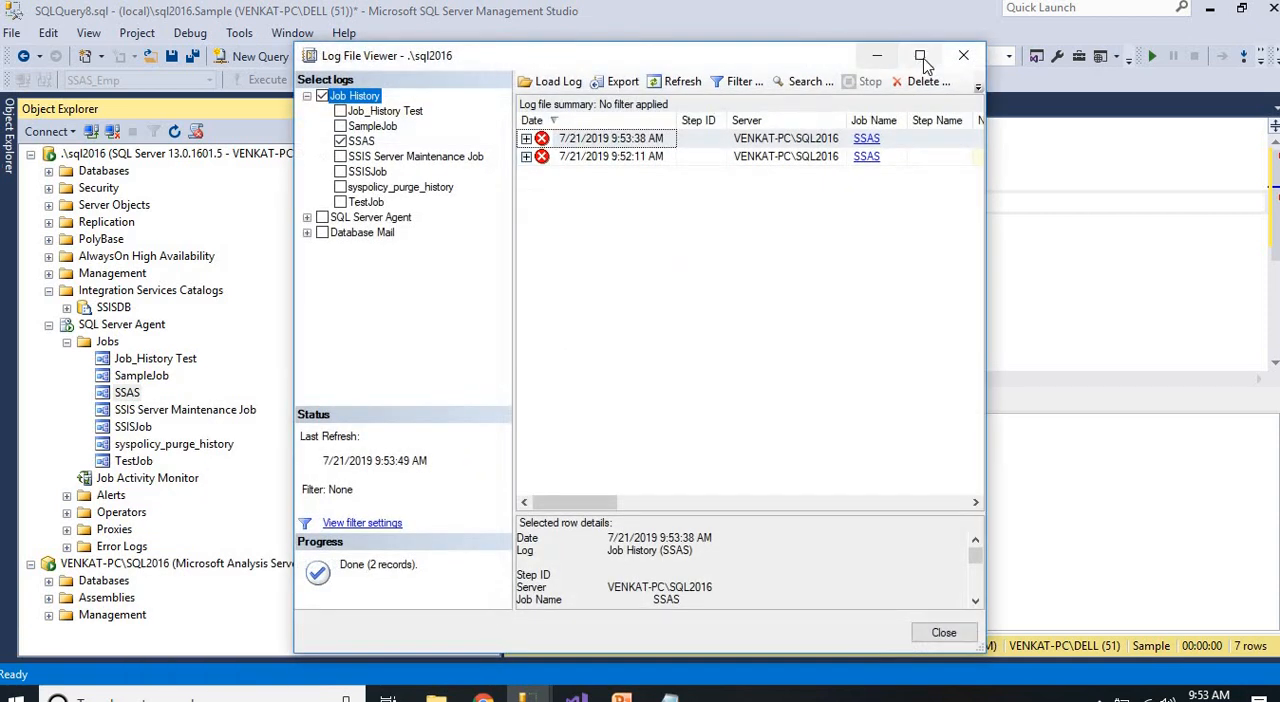
{"action": "left_click", "coordinate": [920, 55]}
{"action": "left_click", "coordinate": [226, 86]}
{"action": "left_click", "coordinate": [330, 102]}
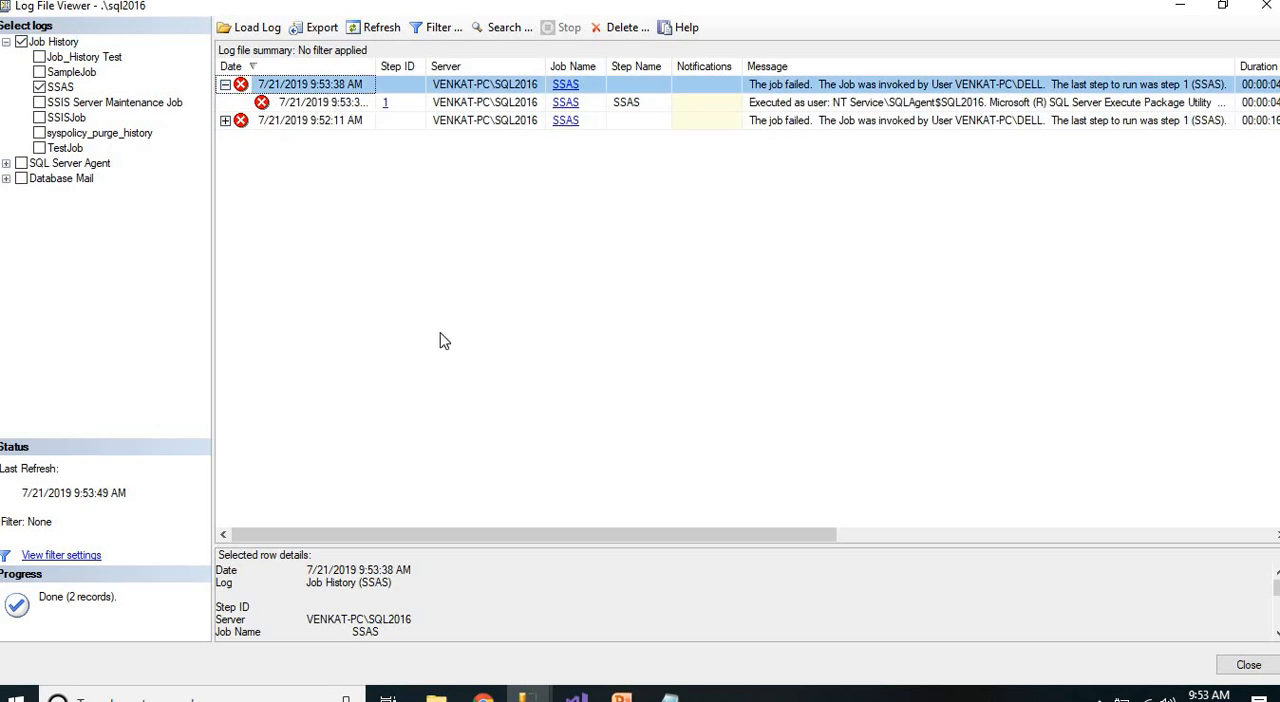
{"action": "left_click_drag", "start_coordinate": [578, 548], "coordinate": [610, 295]}
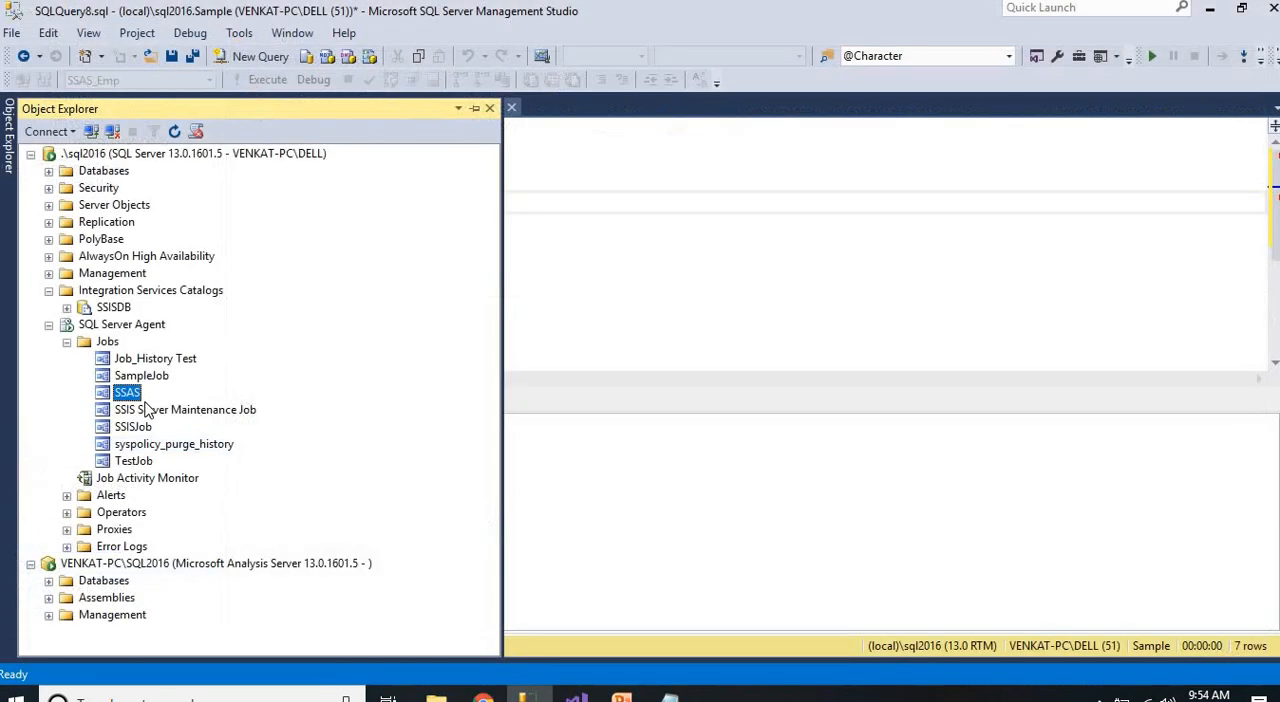
Expand SSISDB and show the All Executions standard report for the Cube_Process.dtsx package
{"action": "left_click", "coordinate": [66, 308]}
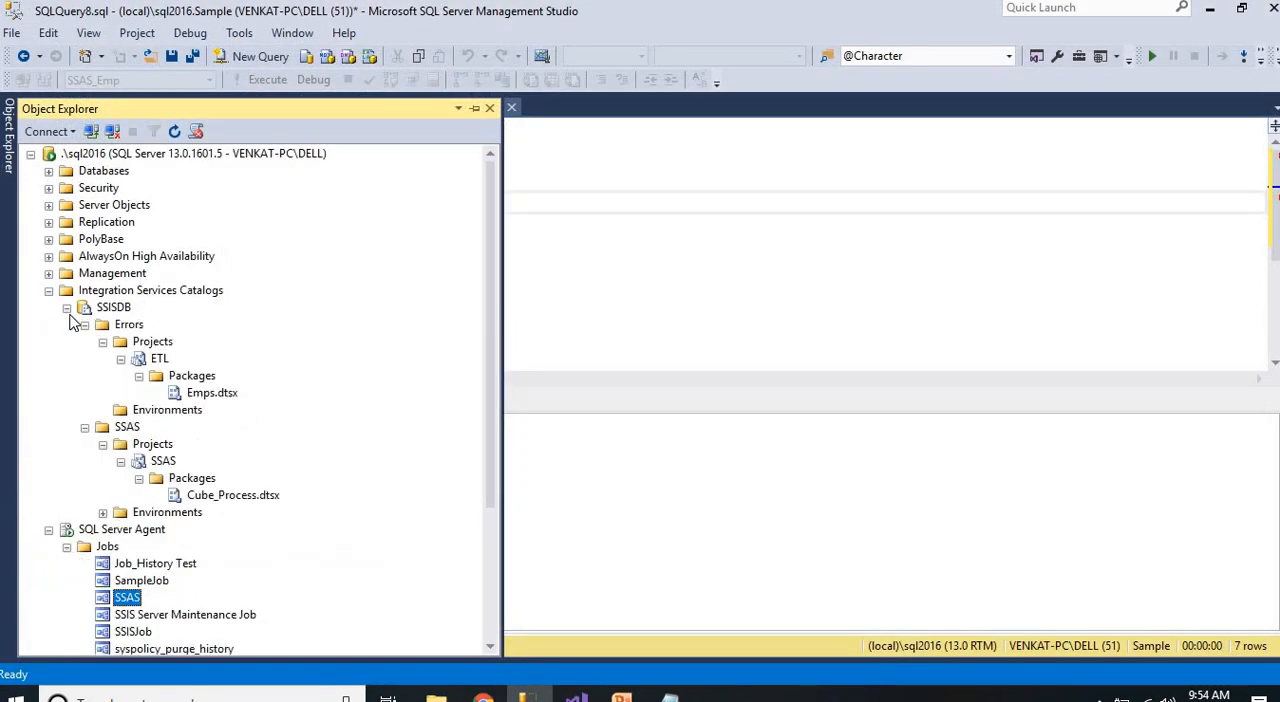
{"action": "left_click", "coordinate": [220, 496]}
{"action": "right_click", "coordinate": [220, 496]}
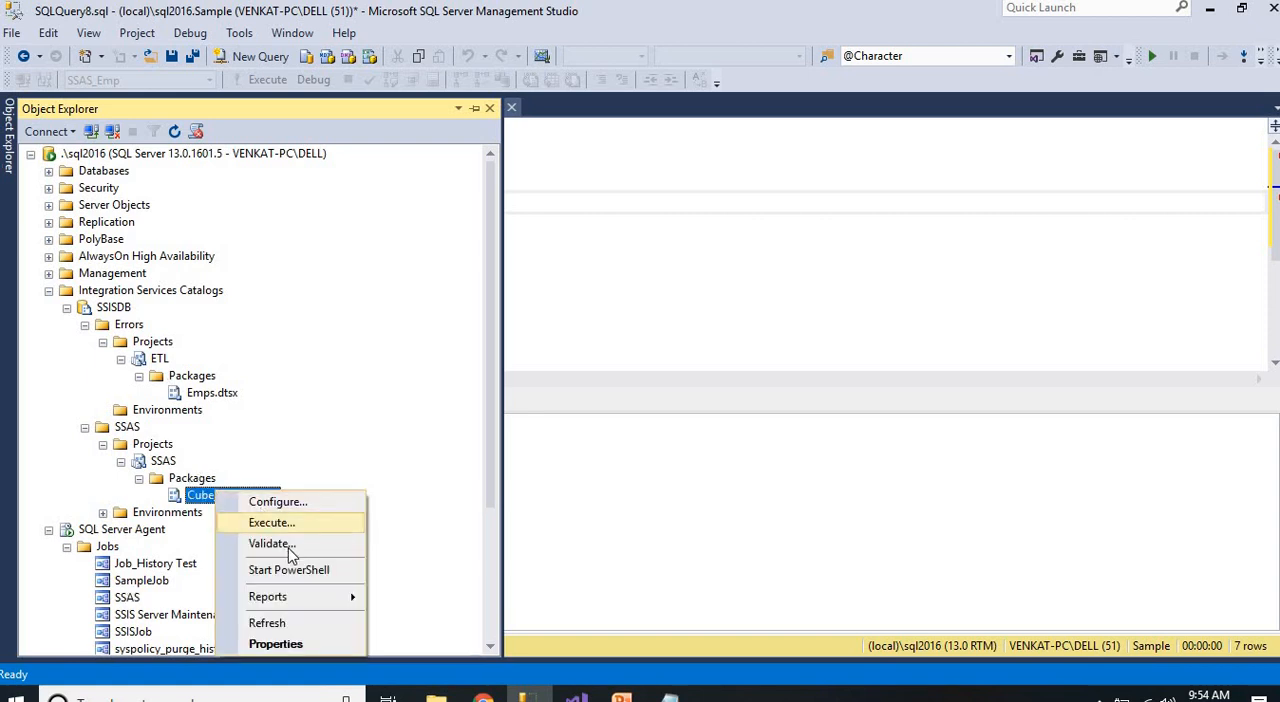
{"action": "mouse_move", "coordinate": [300, 597]}
{"action": "mouse_move", "coordinate": [443, 605]}
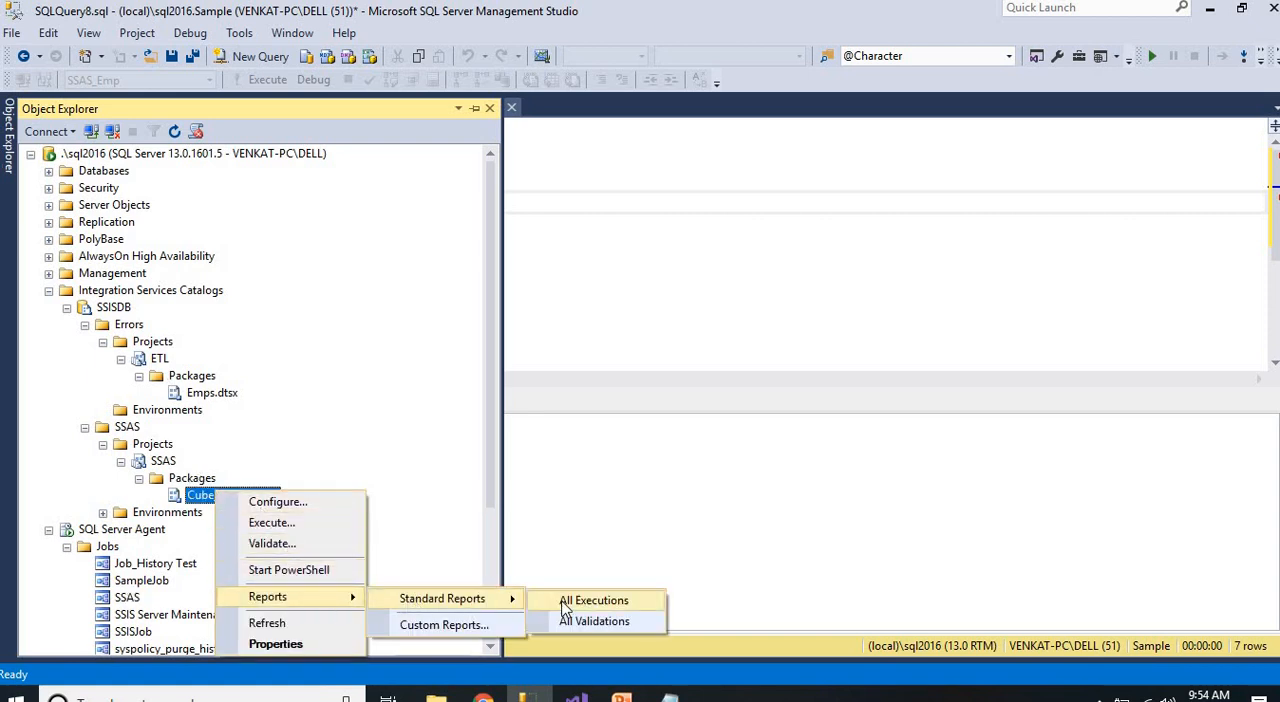
{"action": "left_click", "coordinate": [580, 603]}
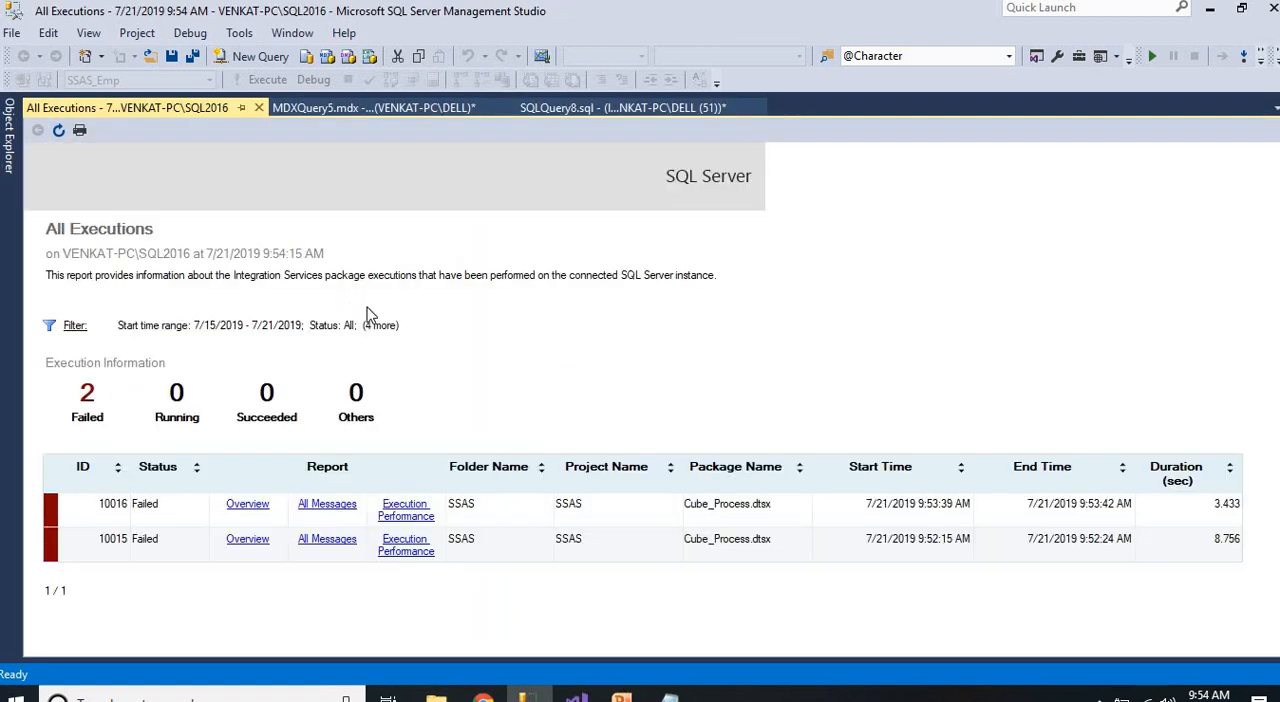
Read the error message of the latest Cube_Process.dtsx execution in its All Messages report
{"action": "left_click", "coordinate": [323, 504]}
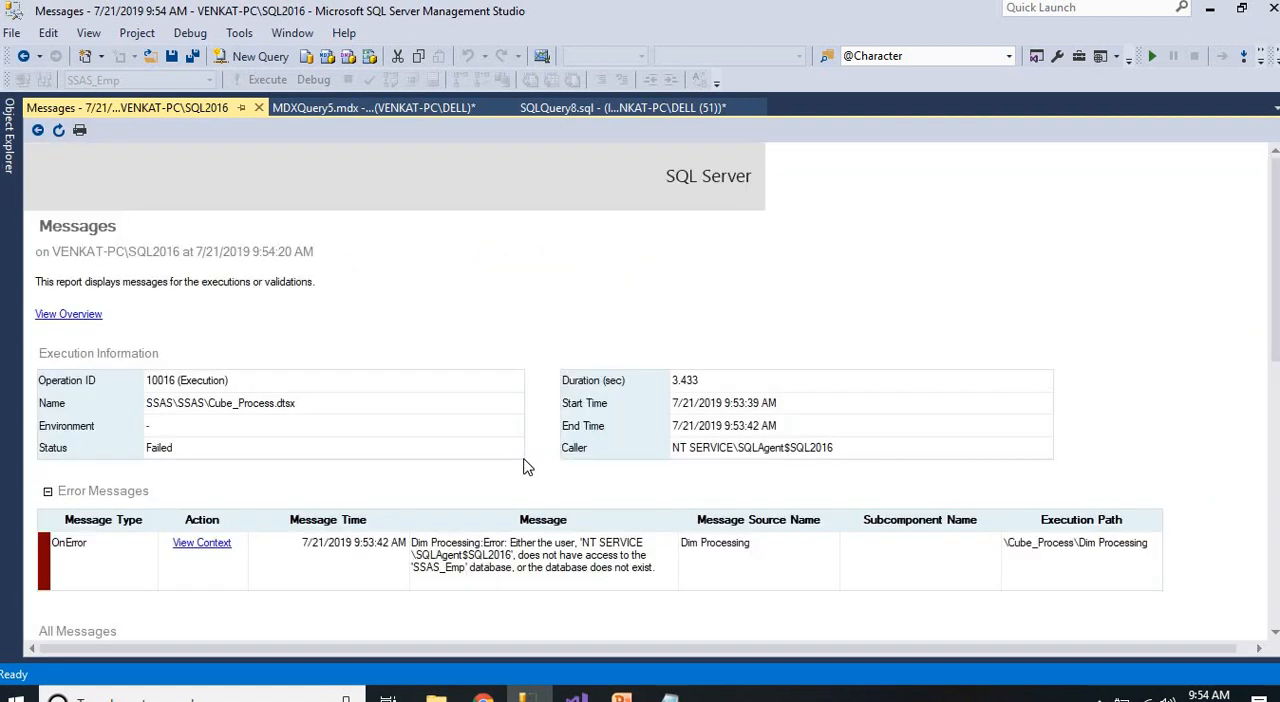
{"action": "right_click", "coordinate": [587, 549]}
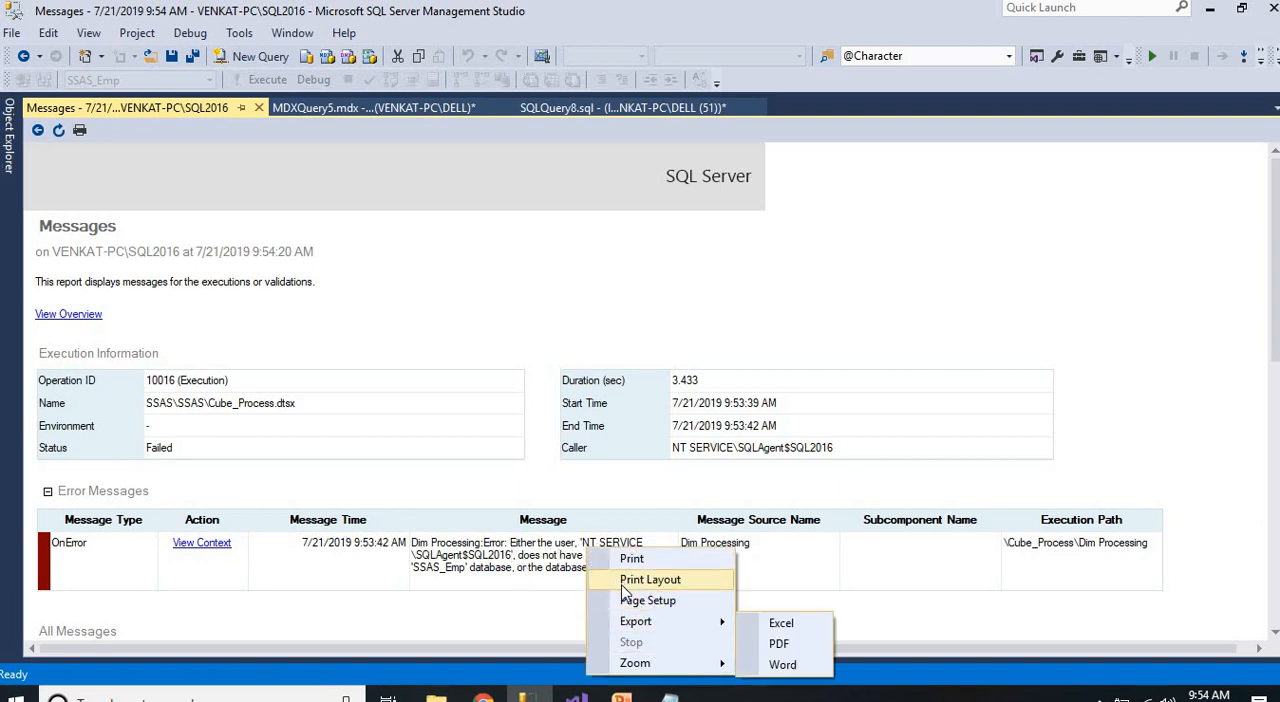
{"action": "left_click", "coordinate": [493, 572]}
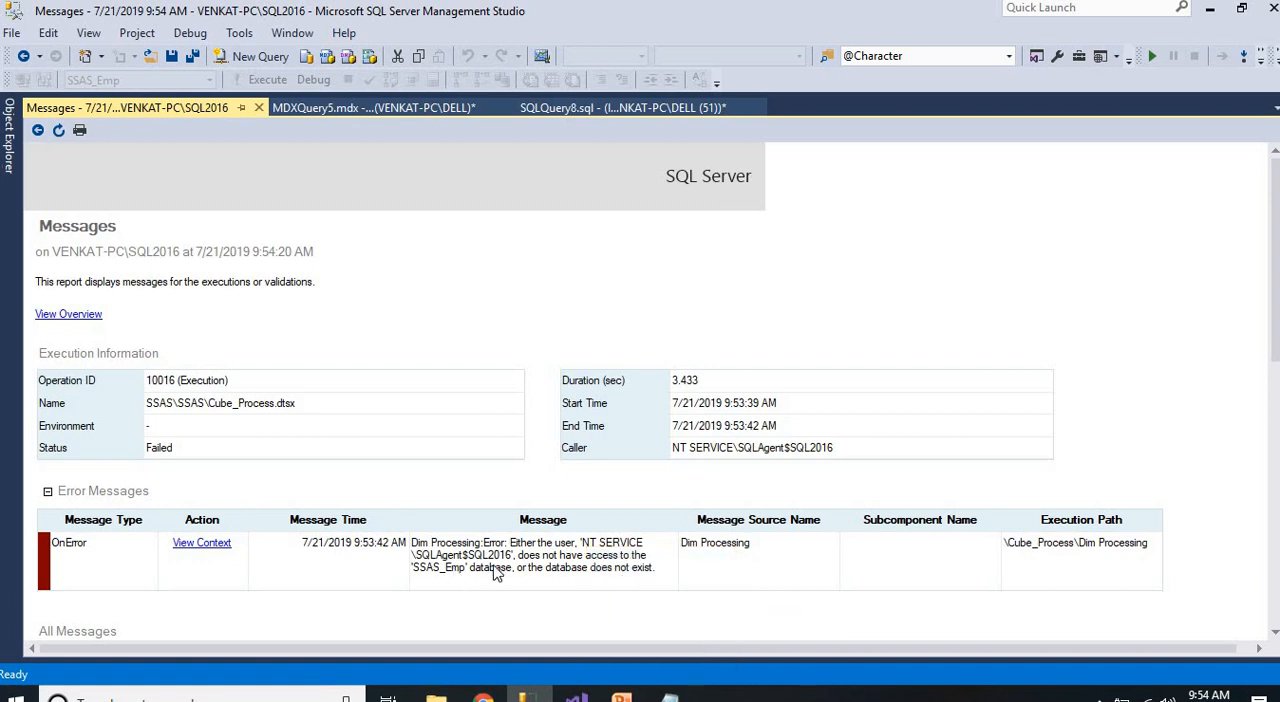
Start a new role in the SSAS_Emp database on the Analysis Services server
{"action": "left_click", "coordinate": [8, 140]}
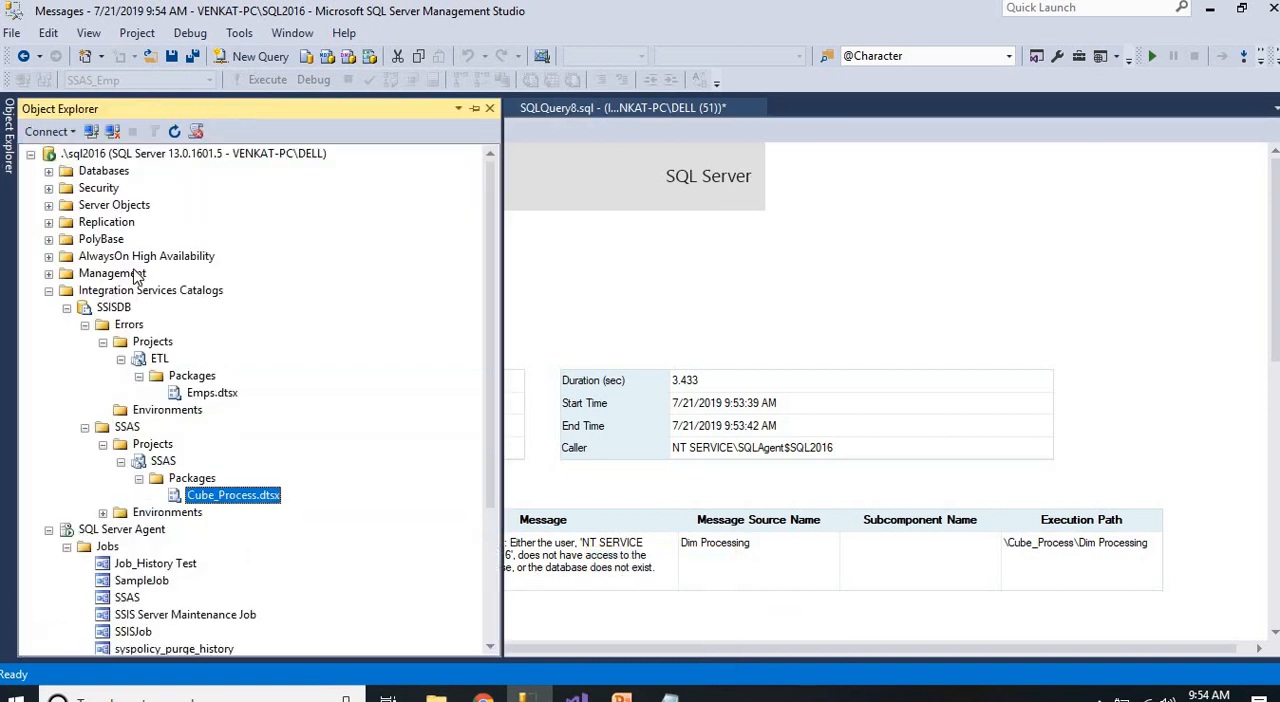
{"action": "left_click", "coordinate": [30, 153]}
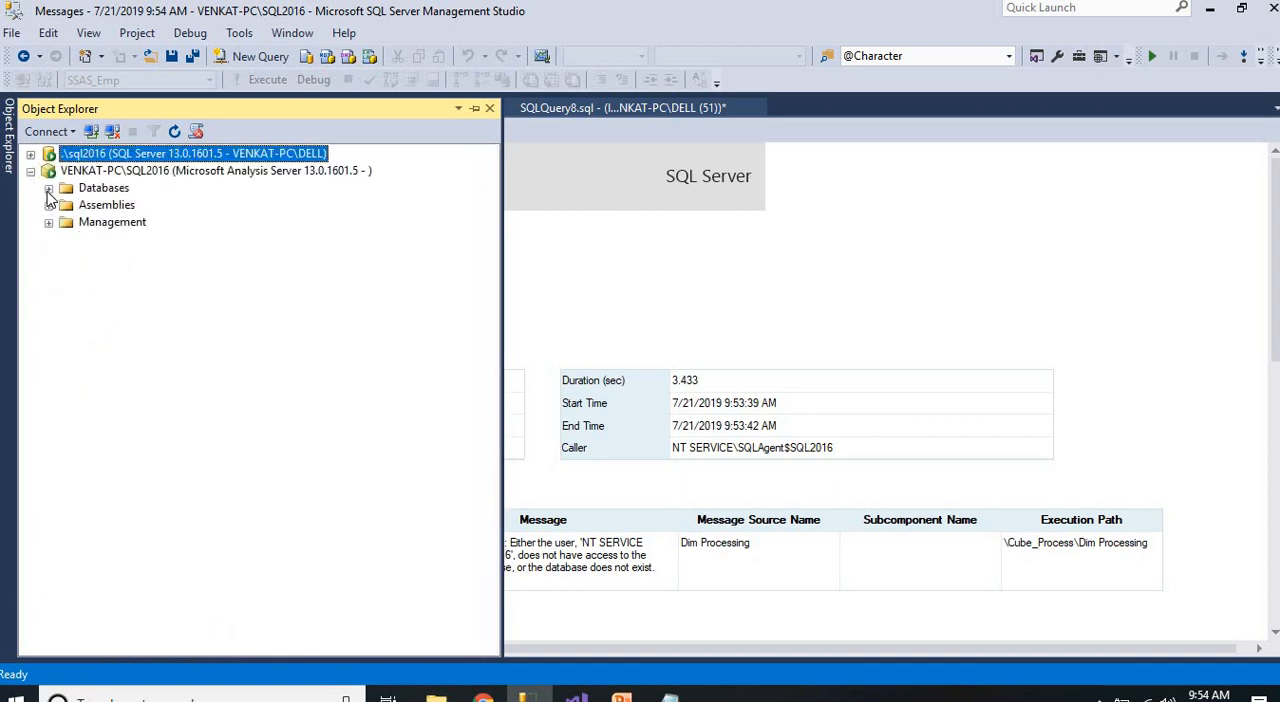
{"action": "left_click", "coordinate": [48, 188]}
{"action": "left_click", "coordinate": [84, 256]}
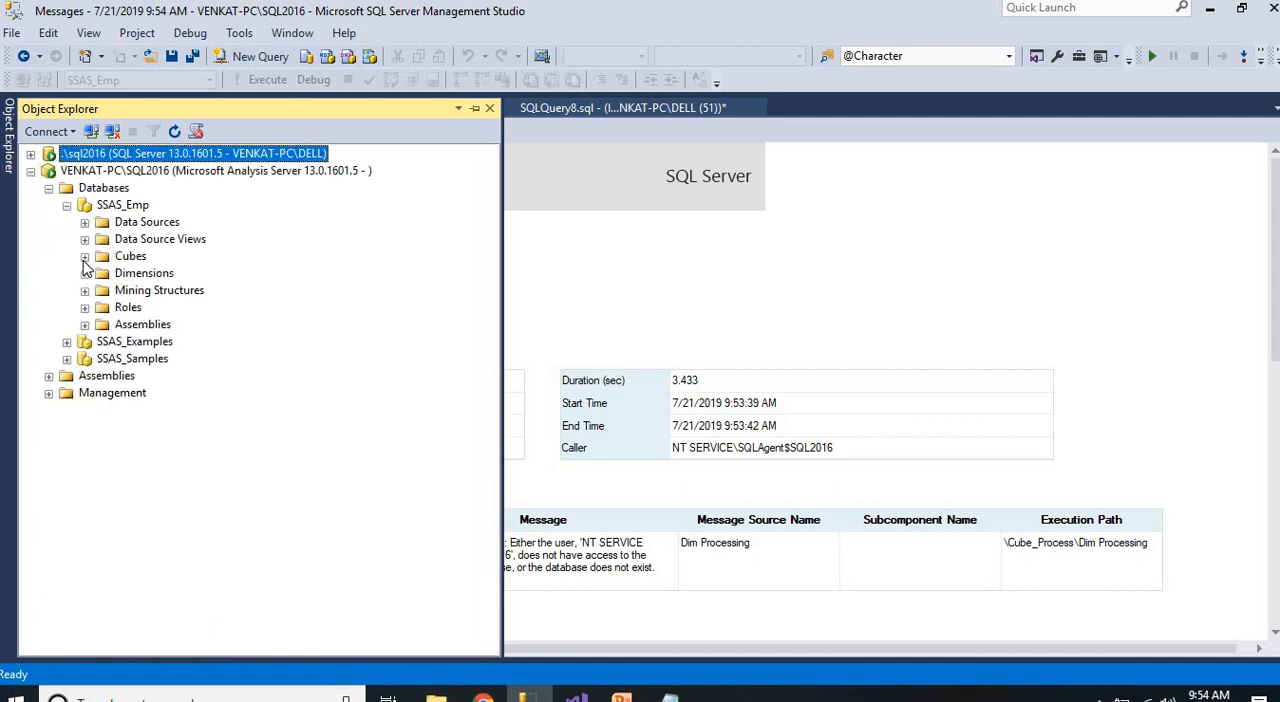
{"action": "right_click", "coordinate": [130, 310]}
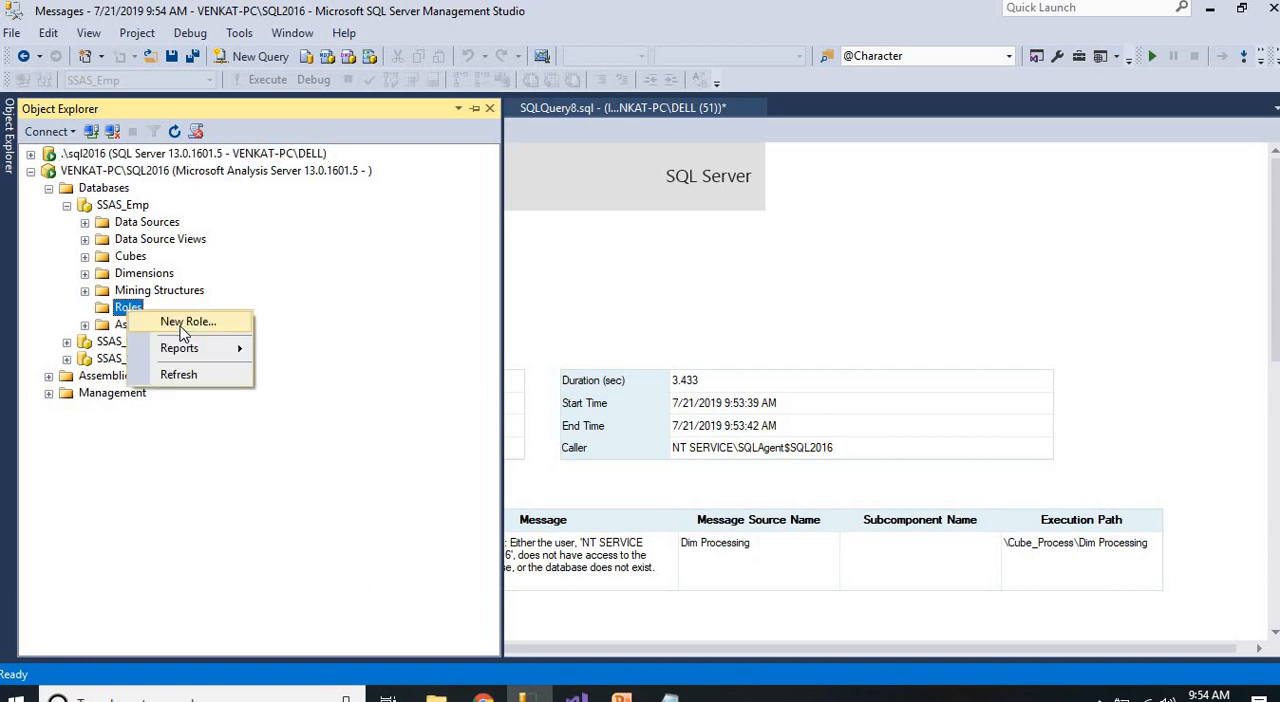
{"action": "left_click", "coordinate": [183, 324]}
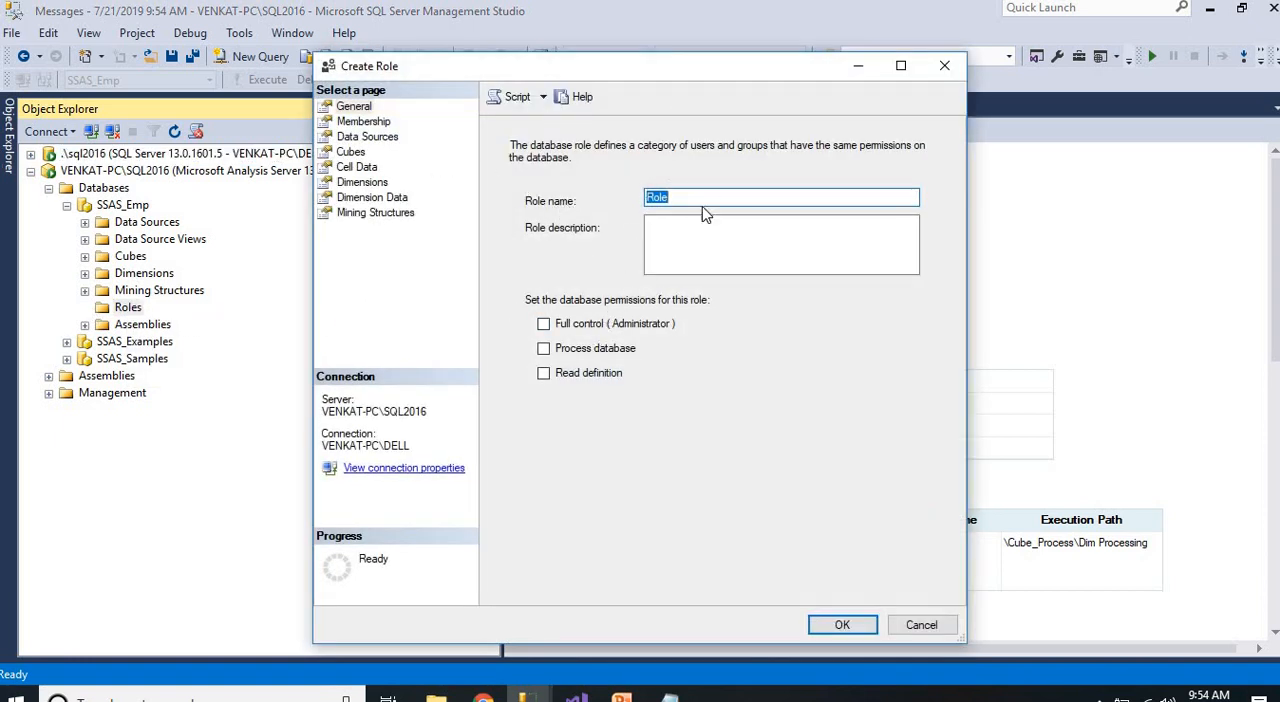
Enter NT Service\SQL Agent$SQL2016 as a member of the new role, consulting the error report for the account, and check the name
{"action": "left_click", "coordinate": [362, 122]}
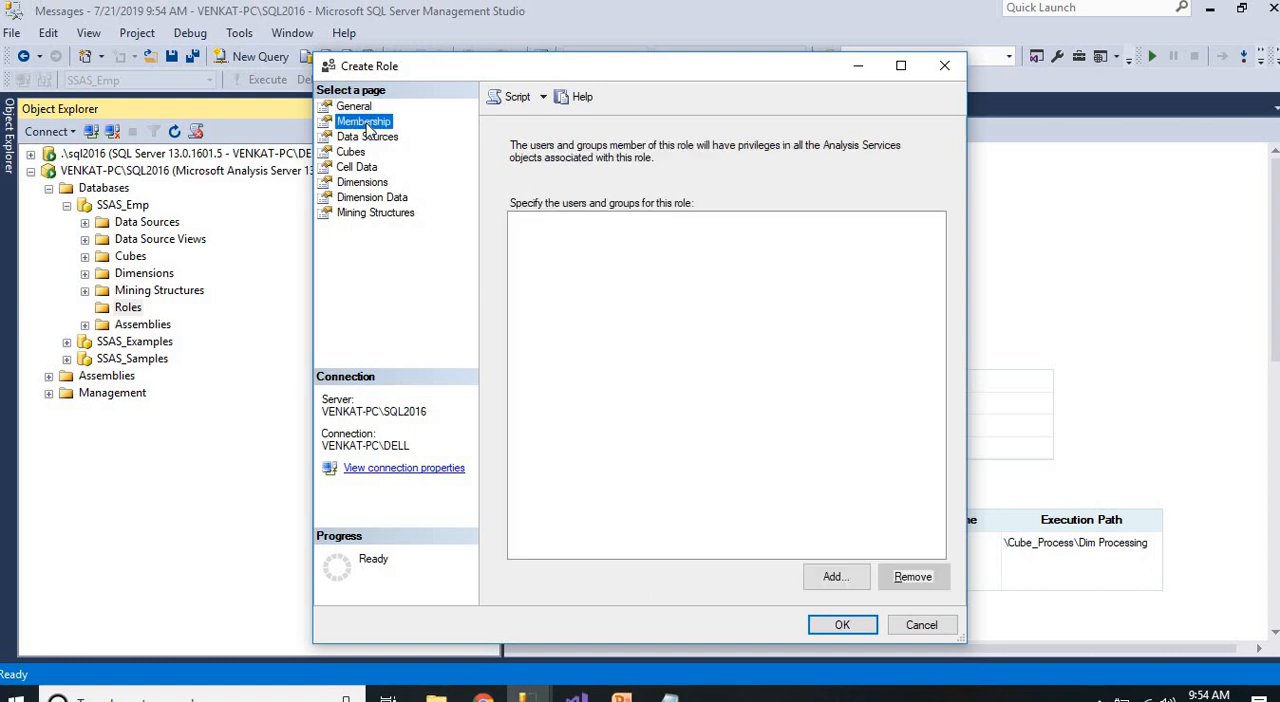
{"action": "left_click", "coordinate": [834, 577]}
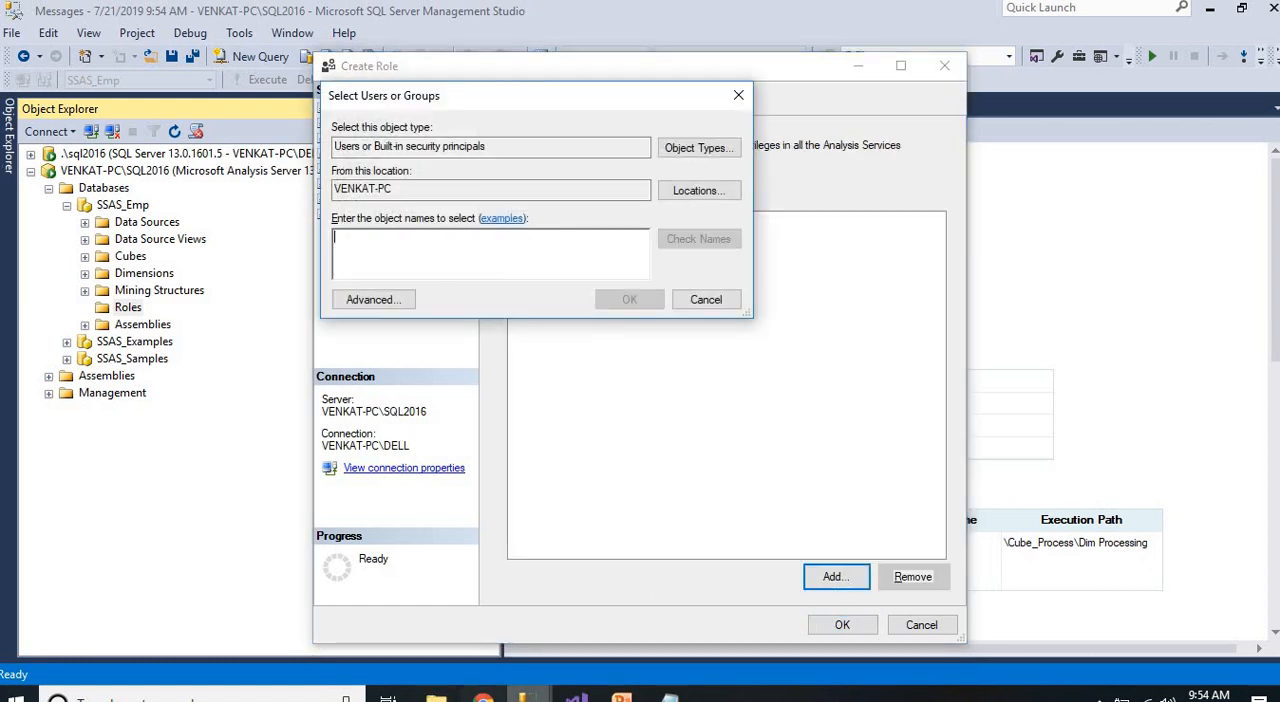
{"action": "mouse_move", "coordinate": [530, 692]}
{"action": "left_click", "coordinate": [491, 632]}
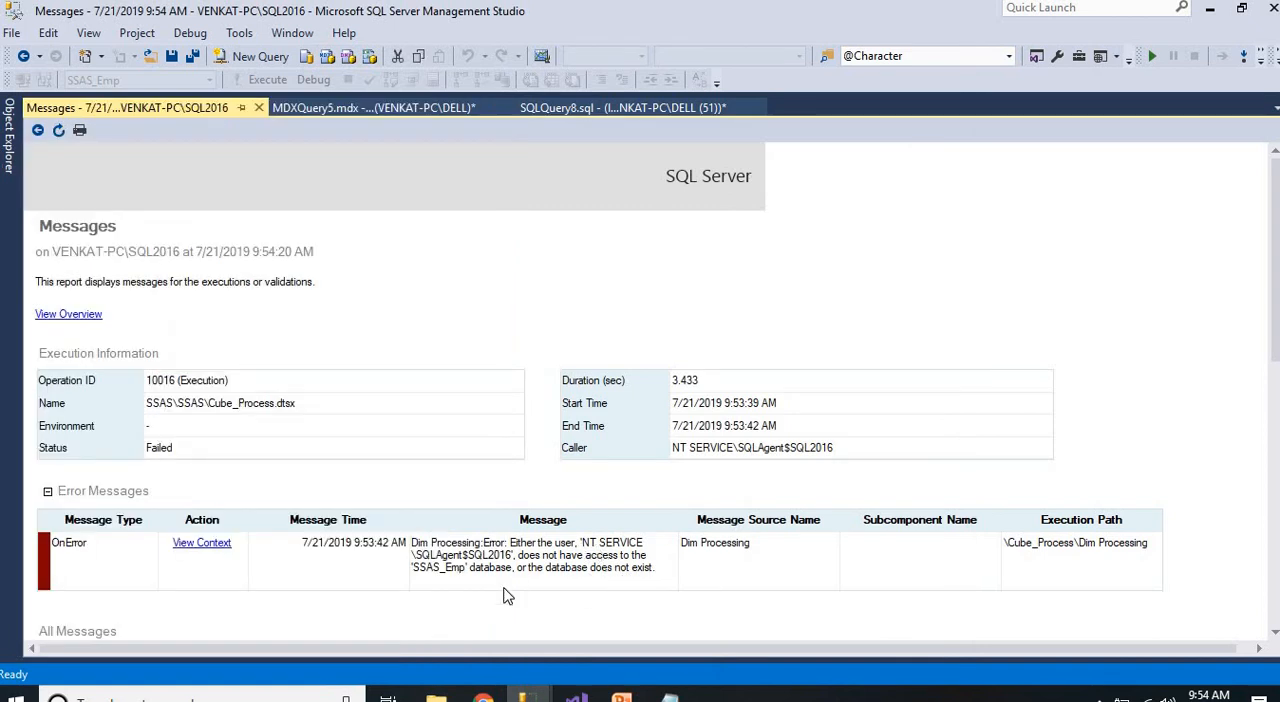
{"action": "key", "text": "alt+Tab"}
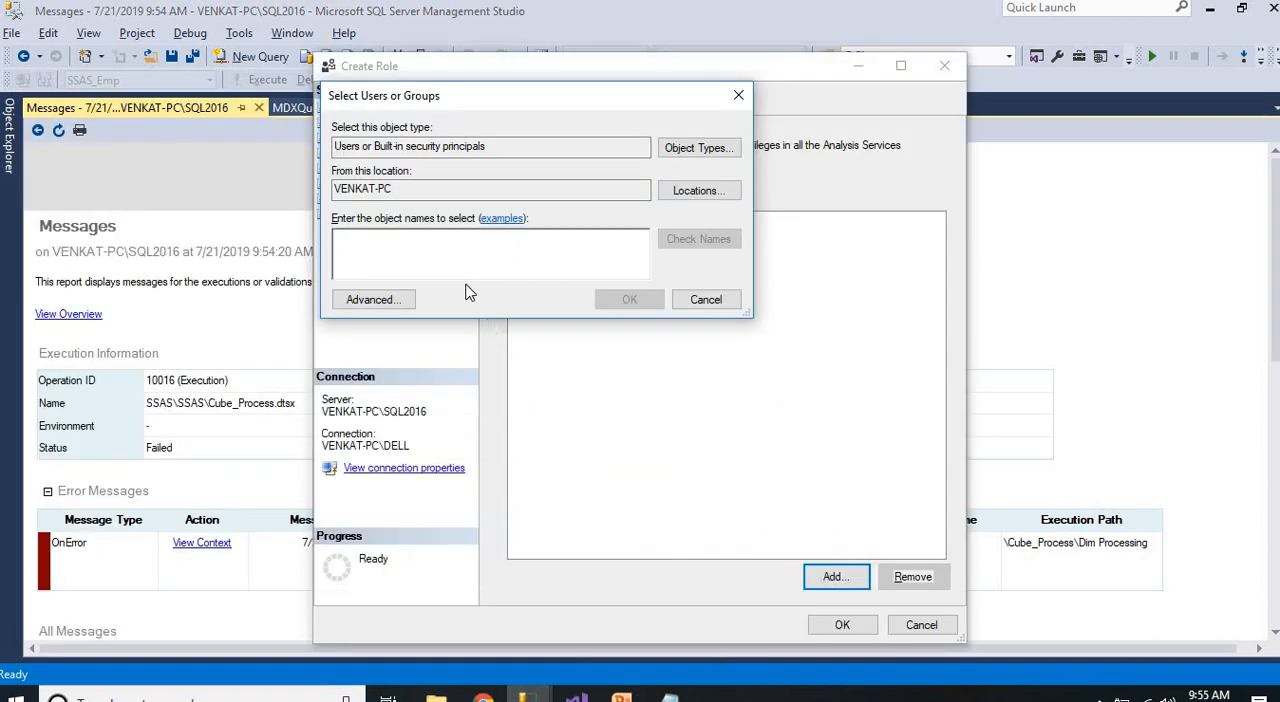
{"action": "type", "text": "NT Service"}
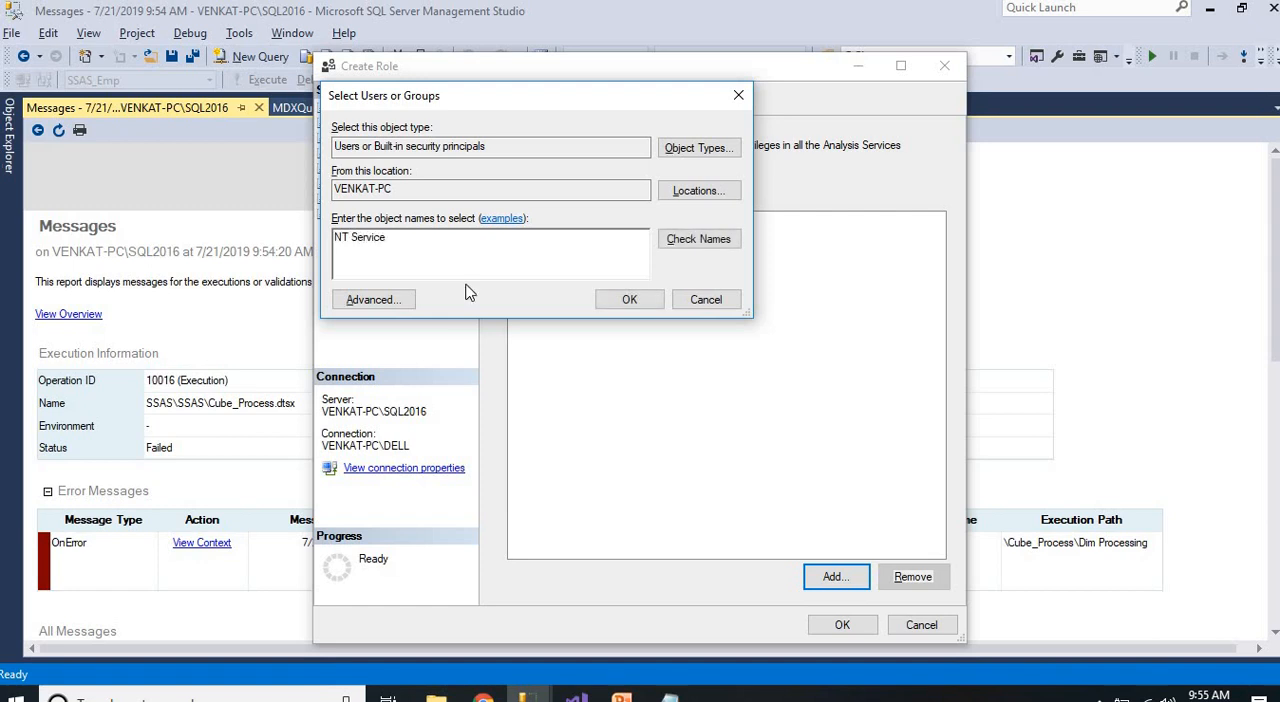
{"action": "key", "text": "alt+Tab"}
{"action": "key", "text": "alt+Tab"}
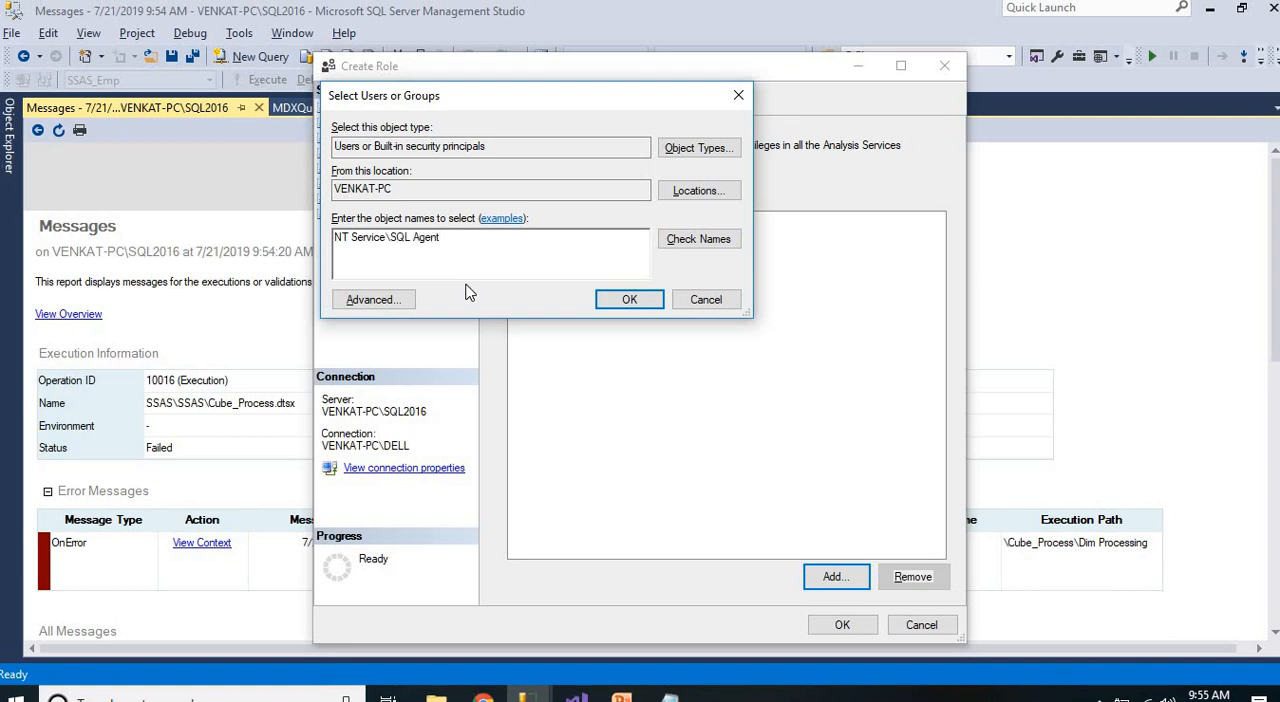
{"action": "key", "text": "alt+Tab"}
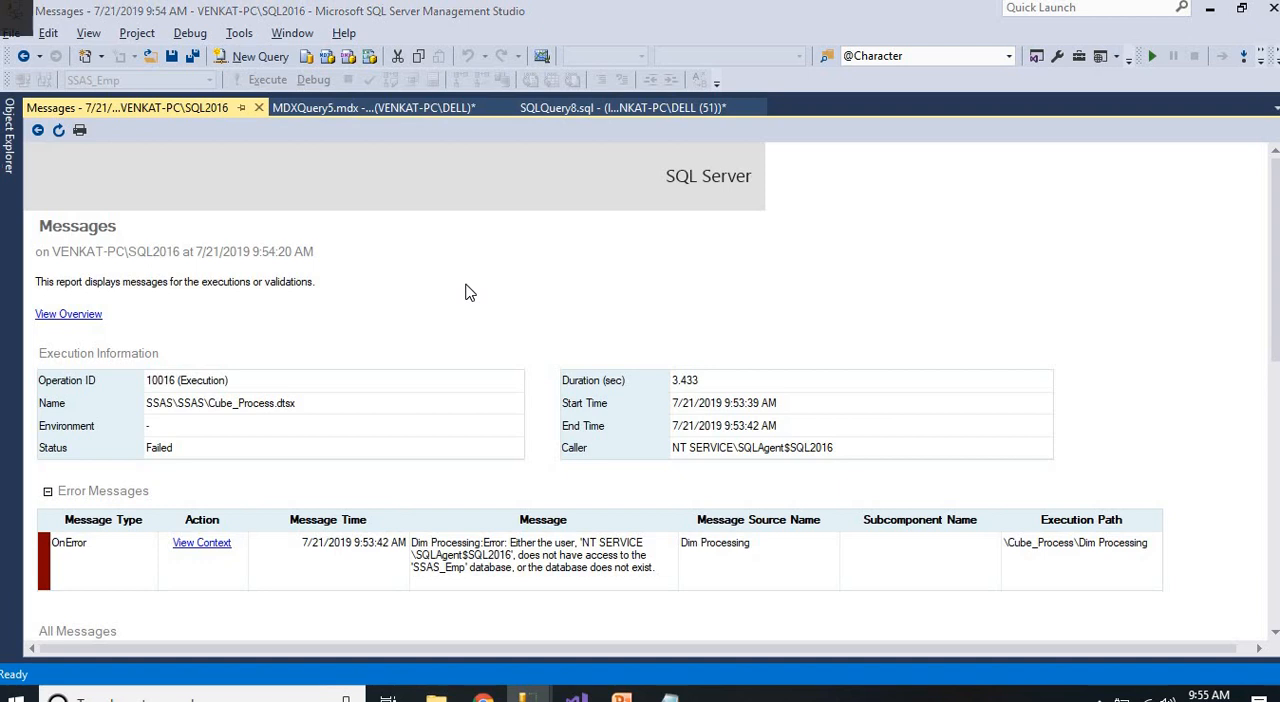
{"action": "key", "text": "alt+Tab"}
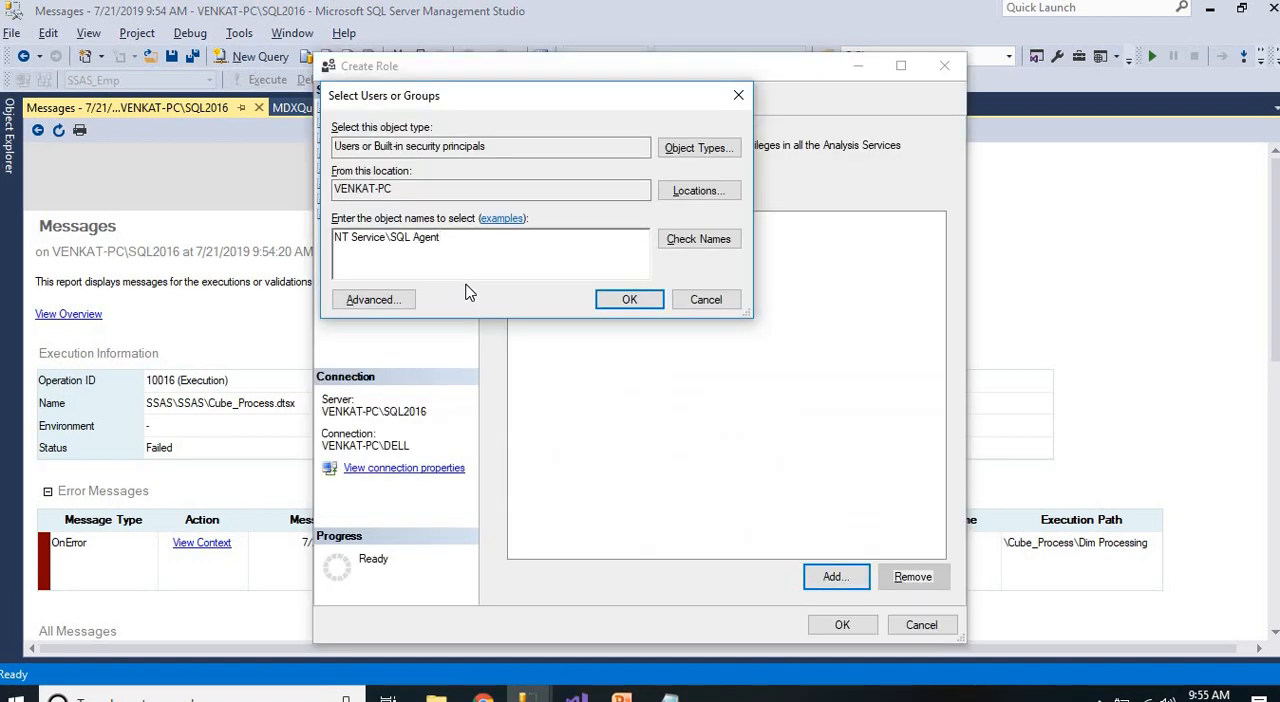
{"action": "key", "text": "alt+Tab"}
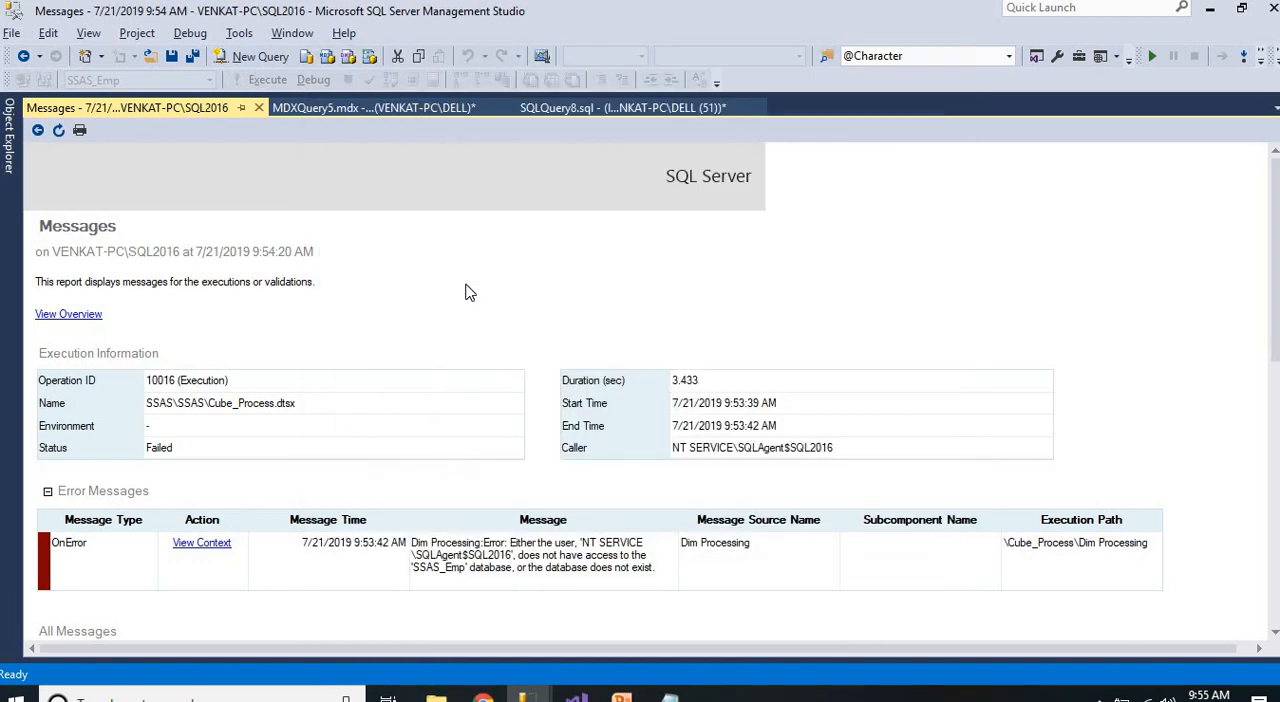
{"action": "key", "text": "alt+Tab"}
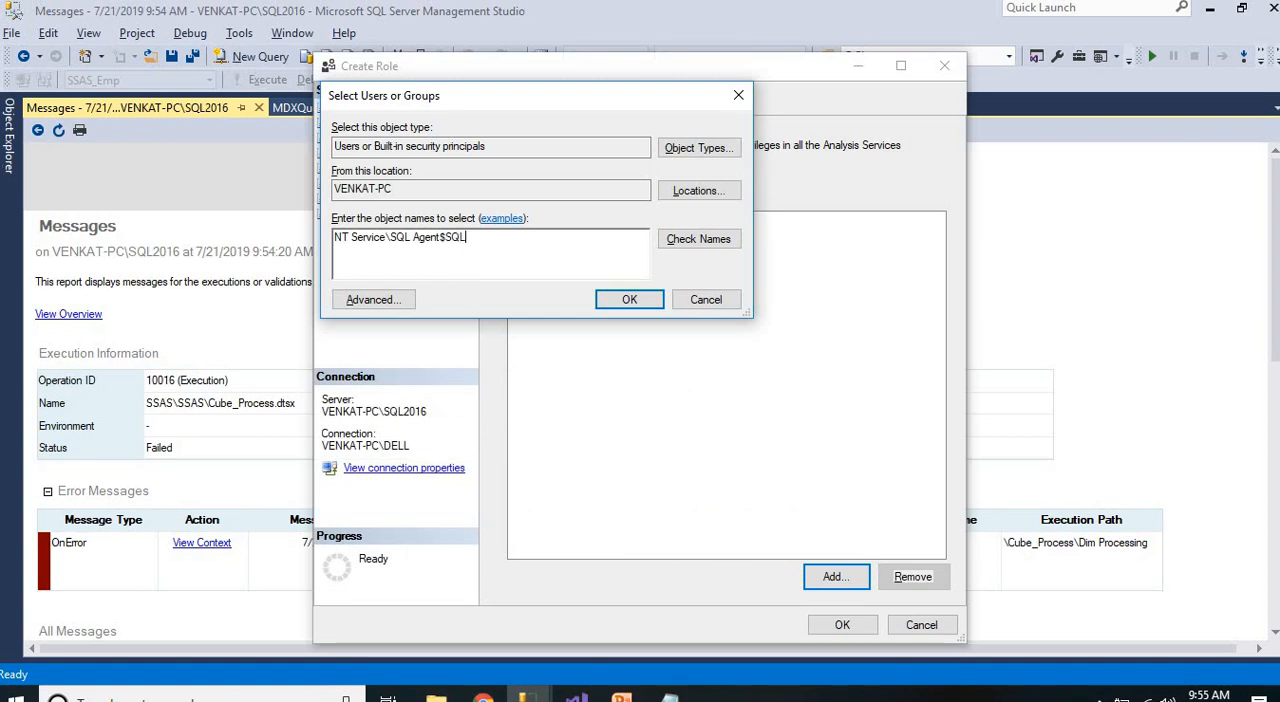
{"action": "left_click", "coordinate": [699, 239]}
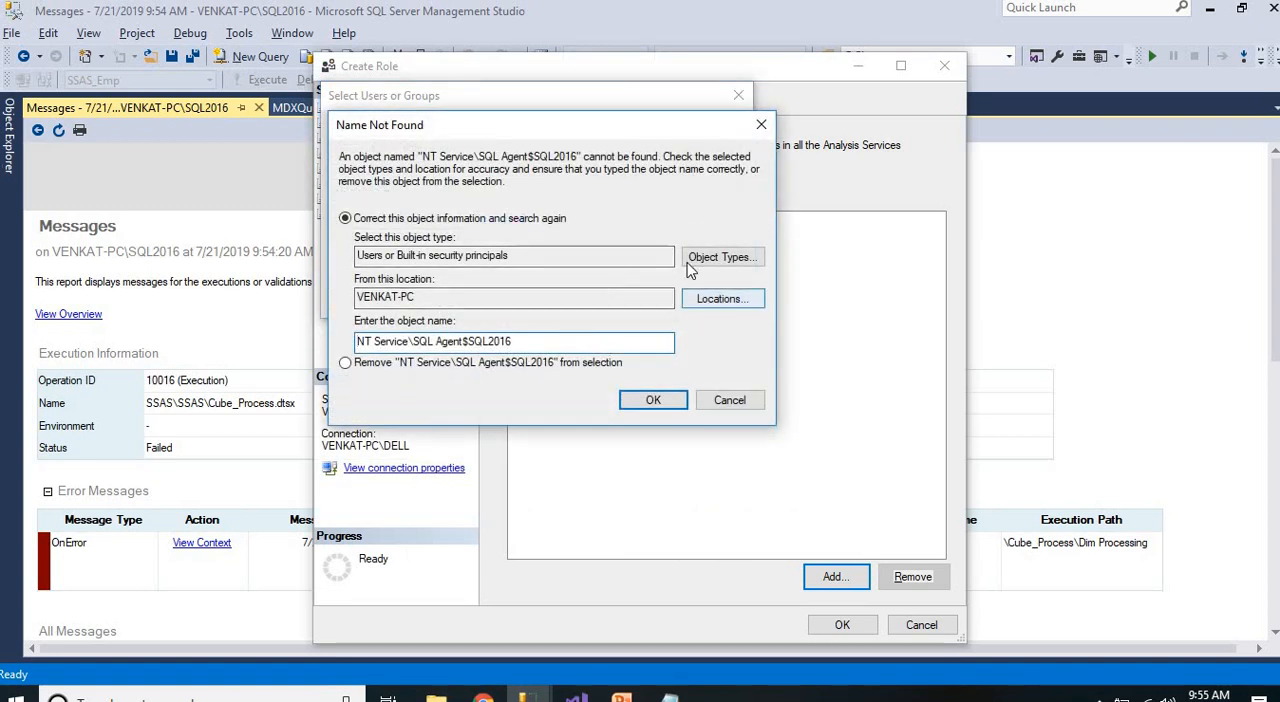
Include groups in the object types searched for the role member
{"action": "left_click", "coordinate": [722, 257]}
{"action": "left_click", "coordinate": [359, 268]}
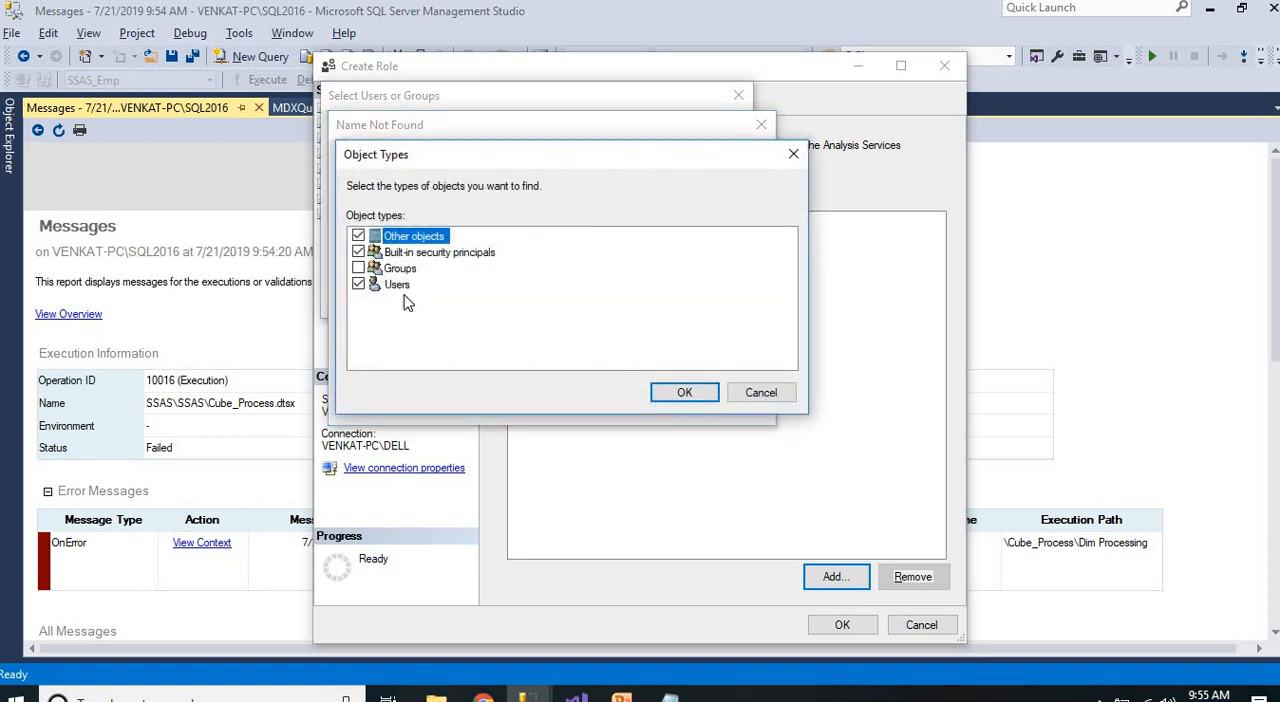
{"action": "key", "text": "Return"}
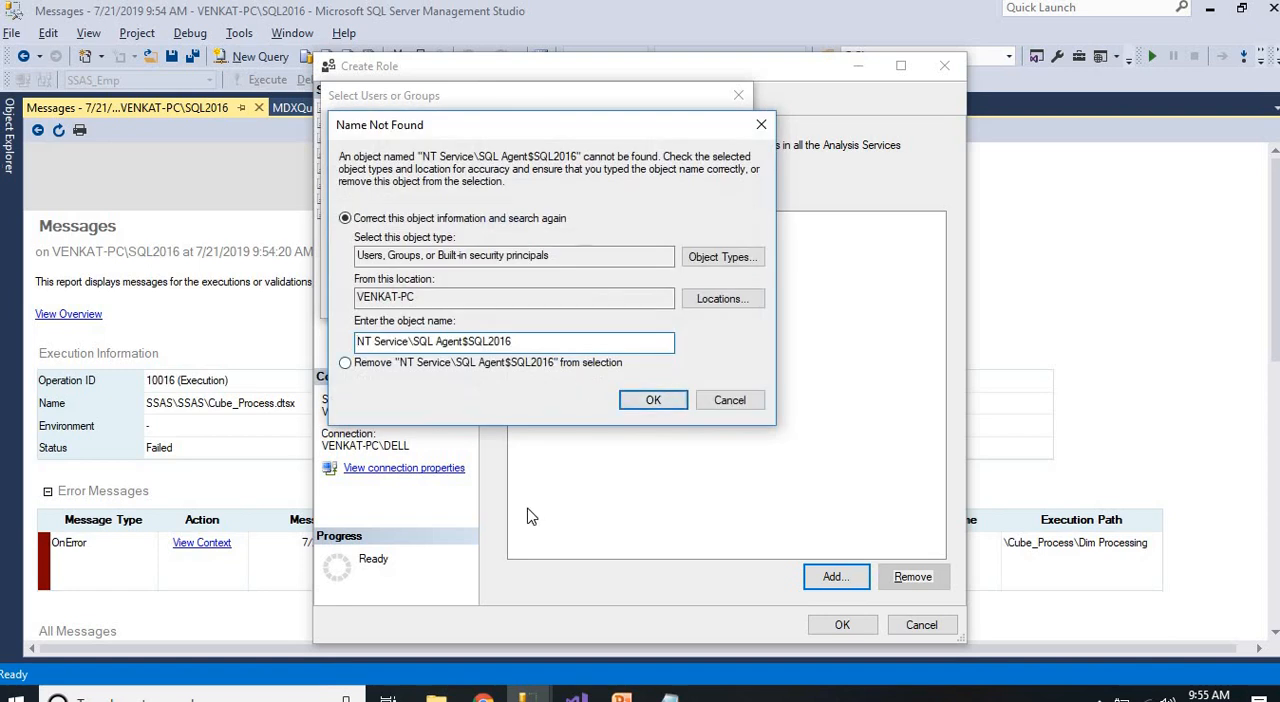
Correct the account name to NT Service\SQLAgent$SQL2016 against the error report, add it as member and create the role
{"action": "key", "text": "alt+Tab"}
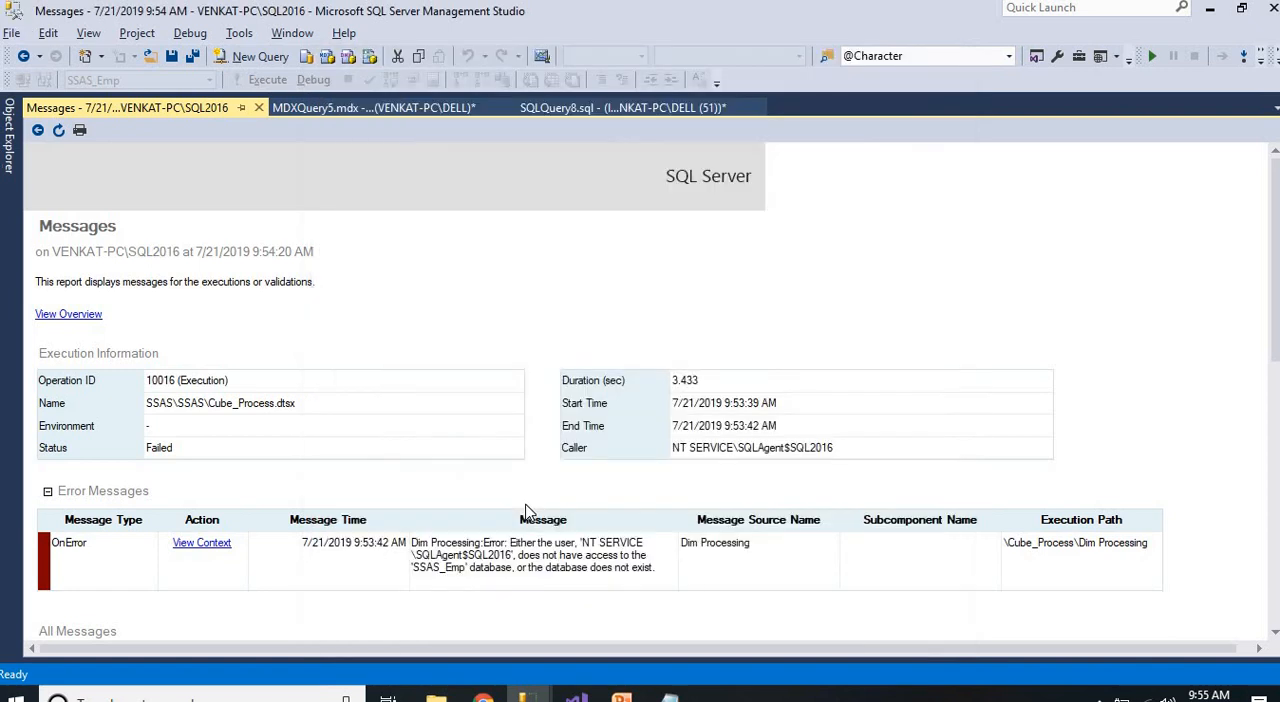
{"action": "key", "text": "alt+Tab"}
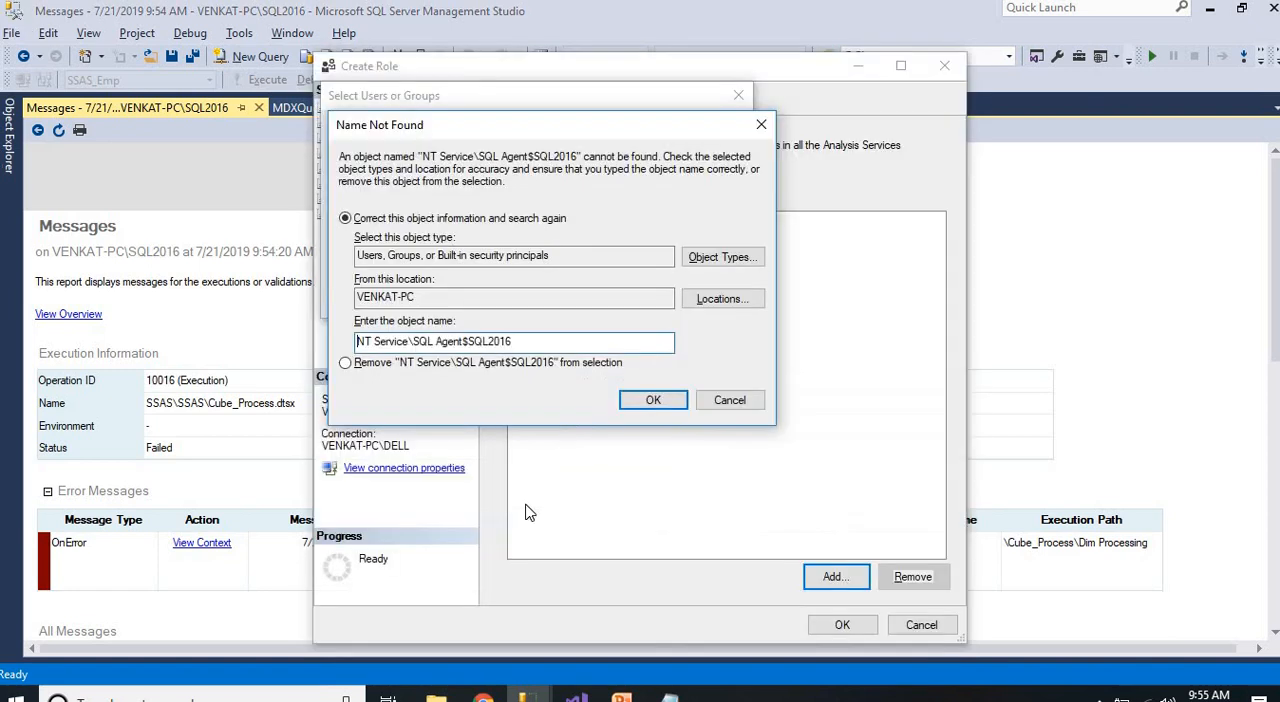
{"action": "key", "text": "alt+Tab"}
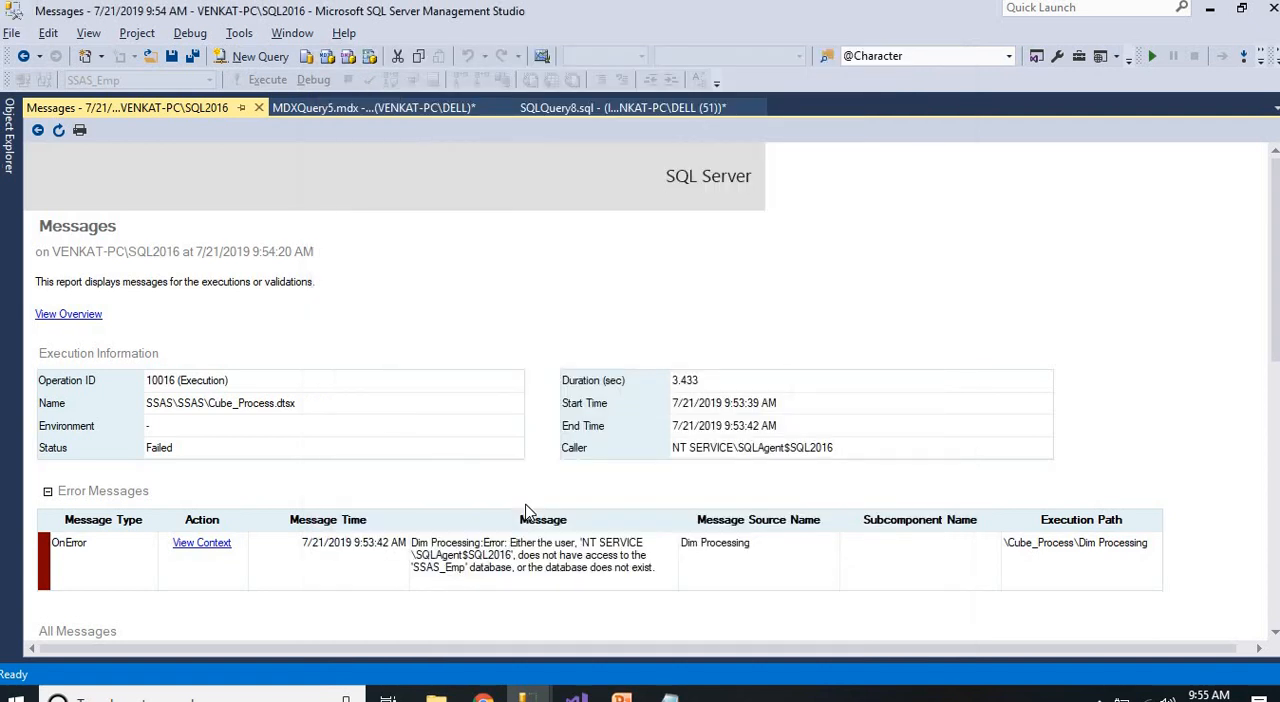
{"action": "key", "text": "alt+Tab"}
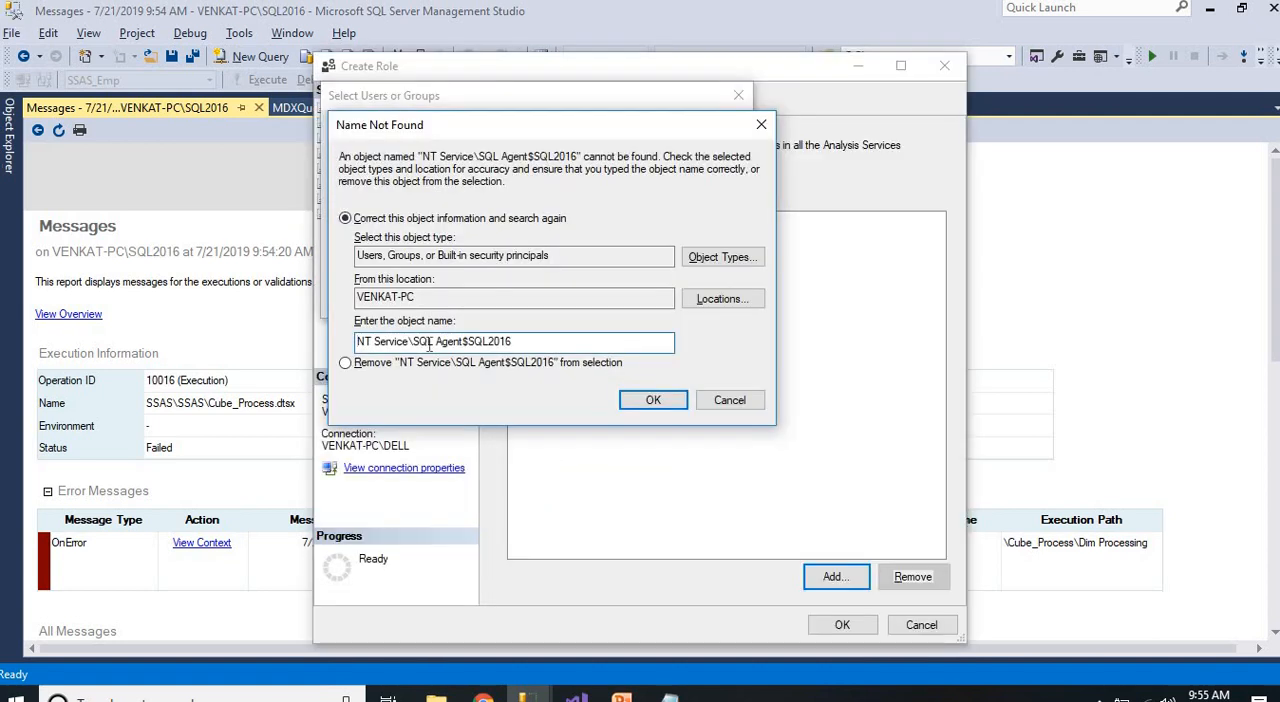
{"action": "key", "text": "BackSpace"}
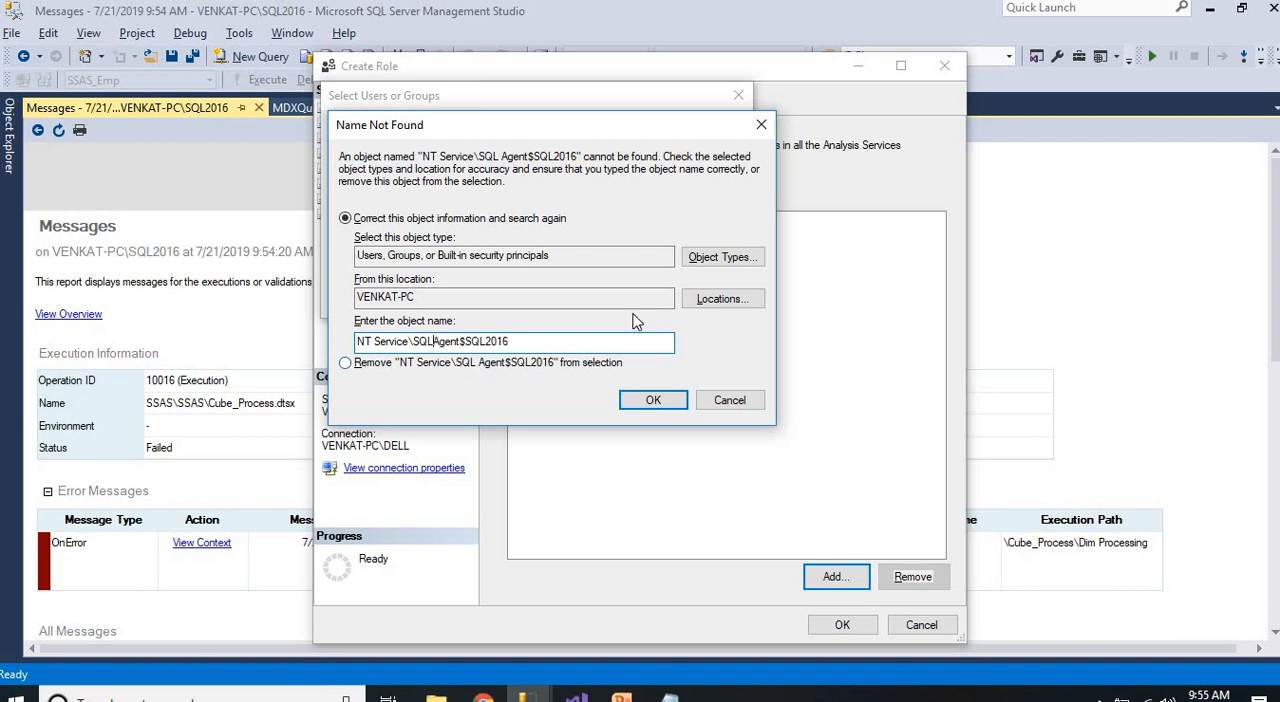
{"action": "left_click", "coordinate": [652, 399]}
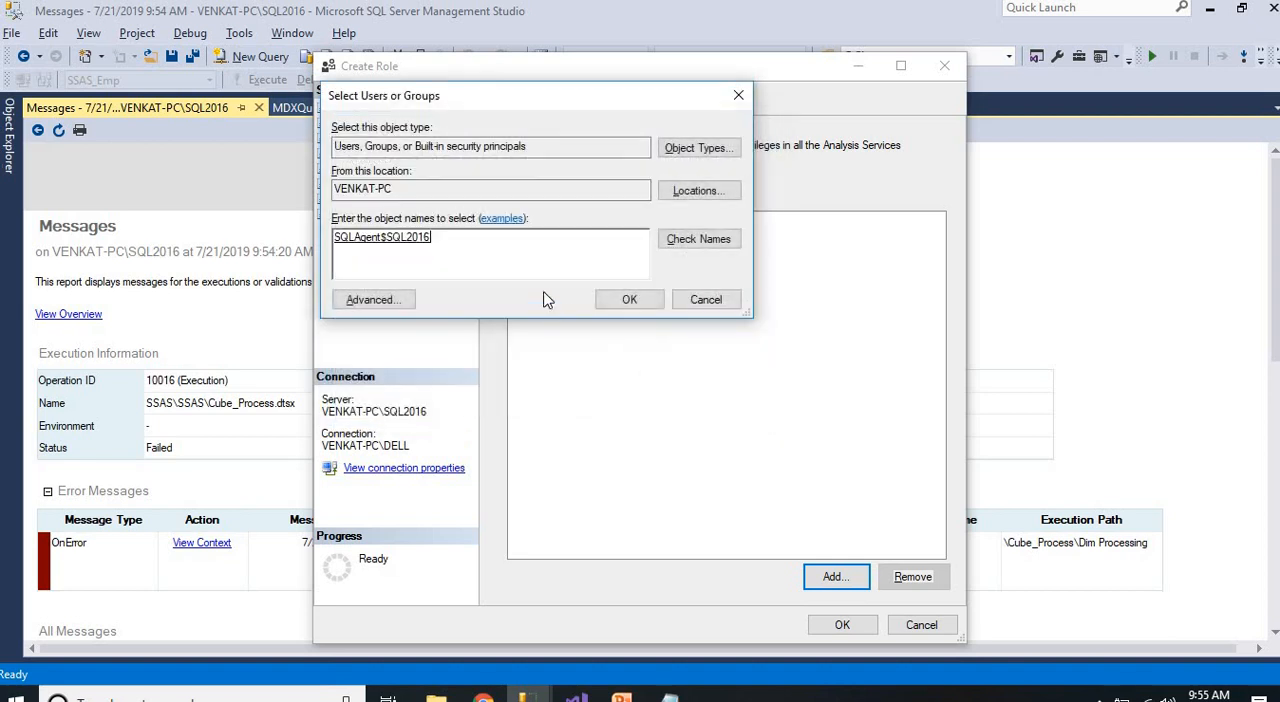
{"action": "left_click", "coordinate": [630, 300]}
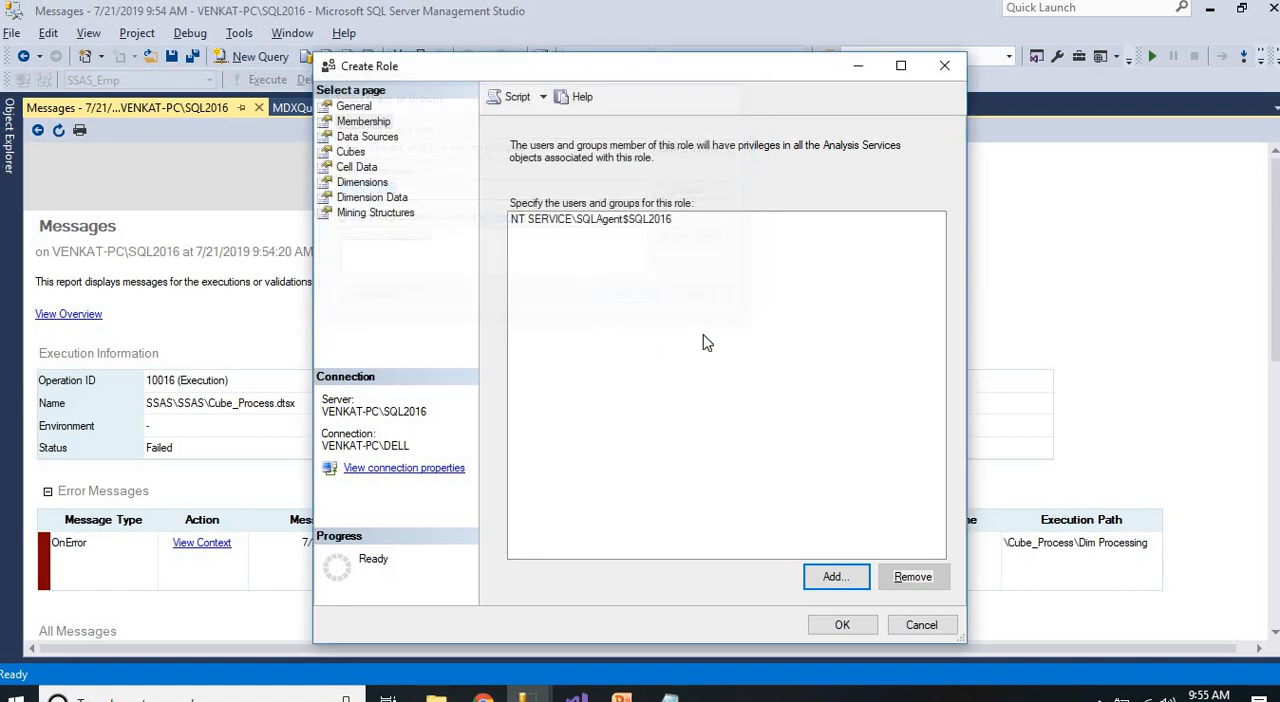
{"action": "left_click", "coordinate": [843, 625]}
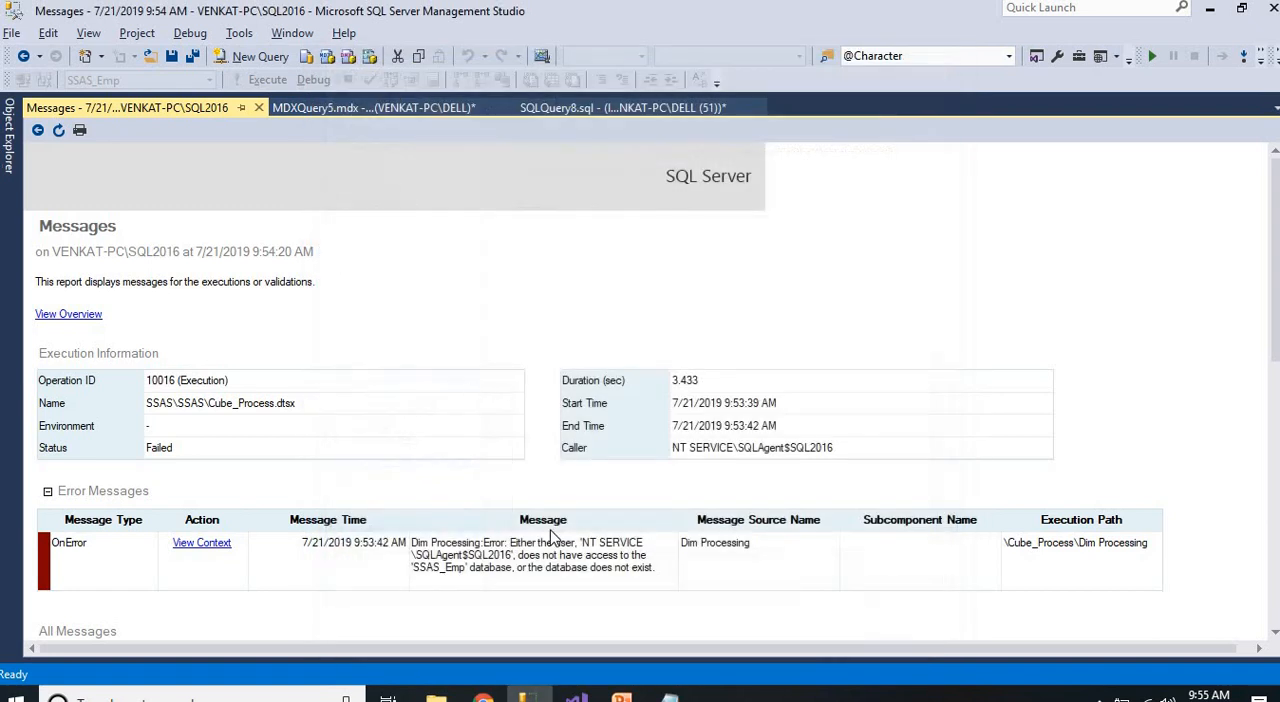
Run the SSAS job under SQL Server Agent on the database engine server and dismiss its result
{"action": "left_click", "coordinate": [8, 145]}
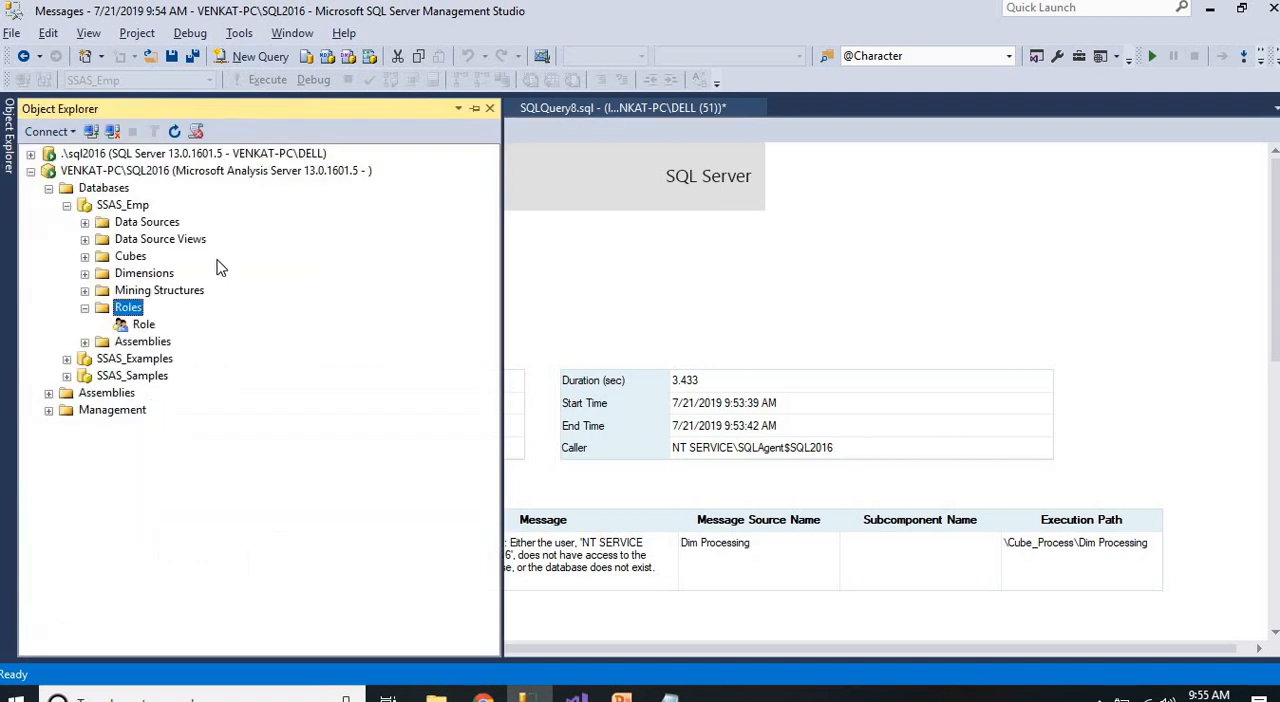
{"action": "left_click", "coordinate": [48, 188]}
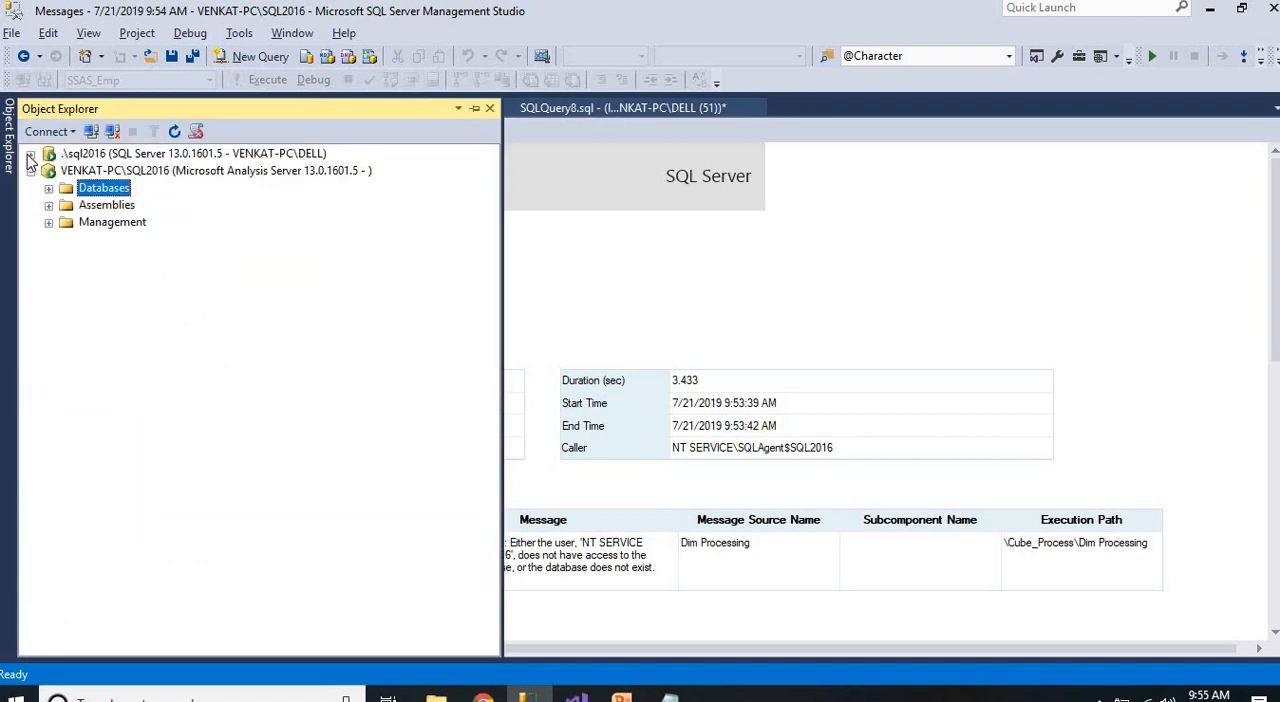
{"action": "left_click", "coordinate": [30, 154]}
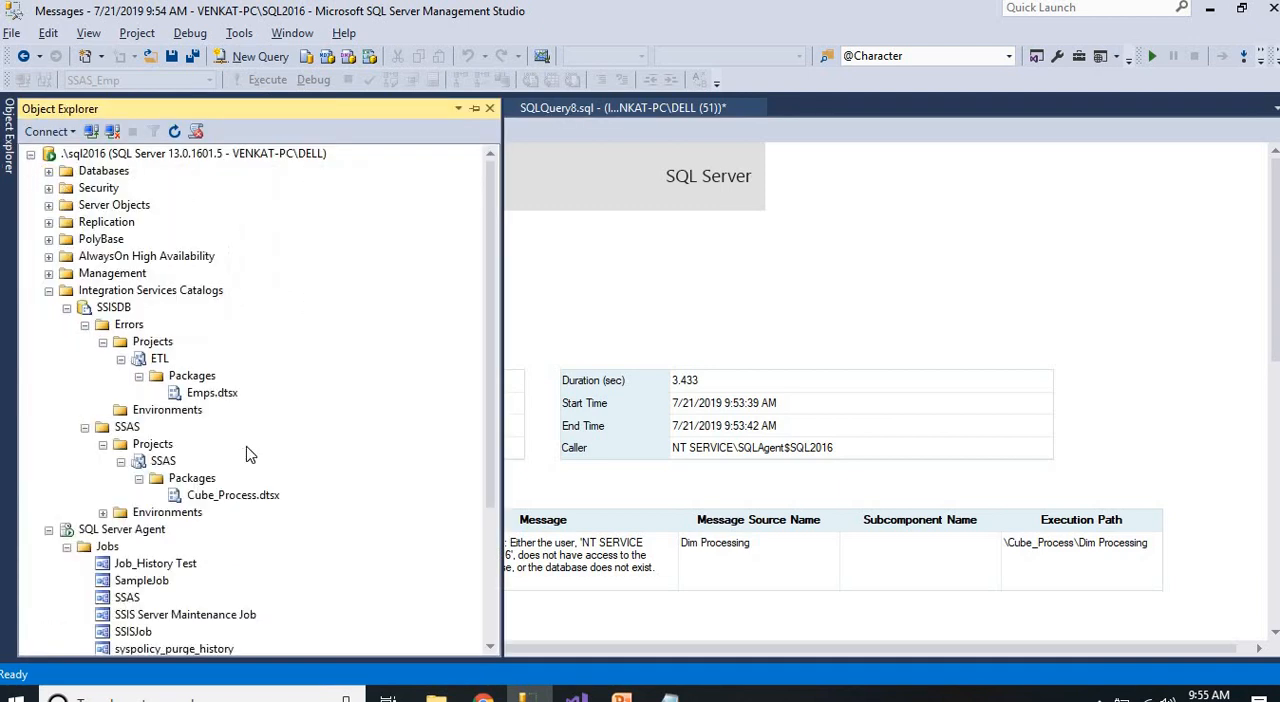
{"action": "left_click", "coordinate": [48, 290]}
{"action": "right_click", "coordinate": [127, 376]}
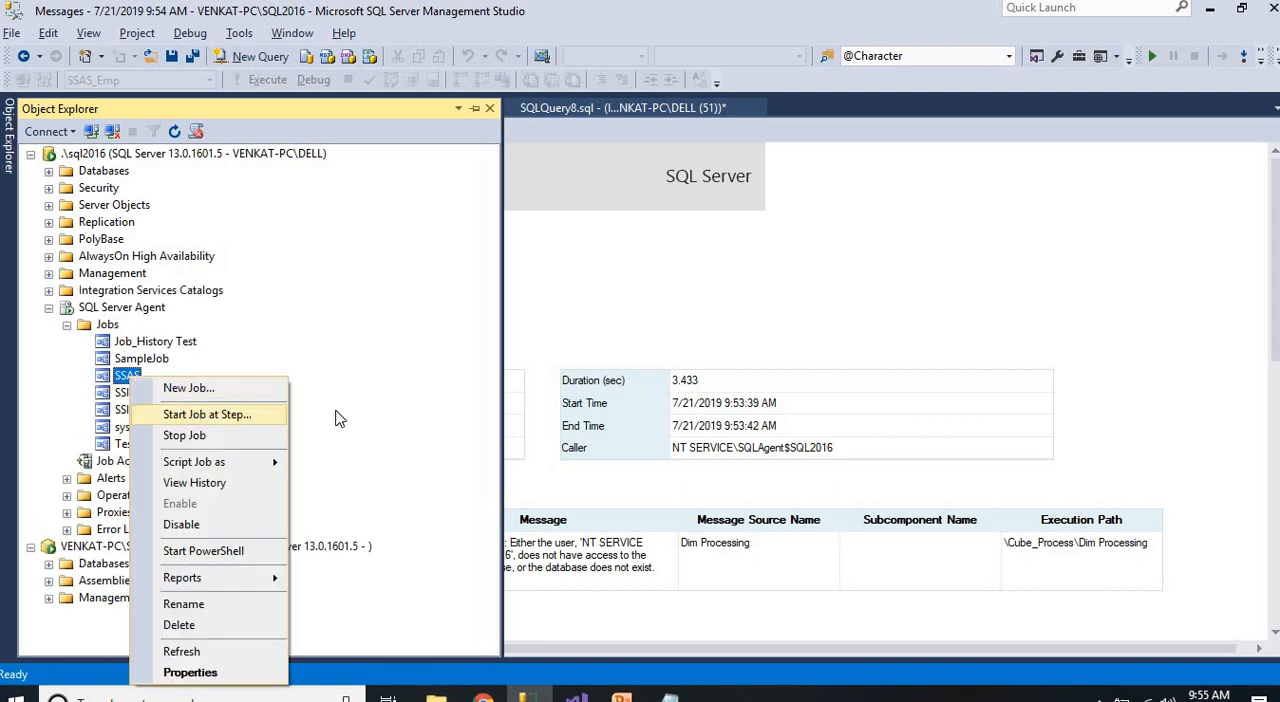
{"action": "left_click", "coordinate": [208, 415]}
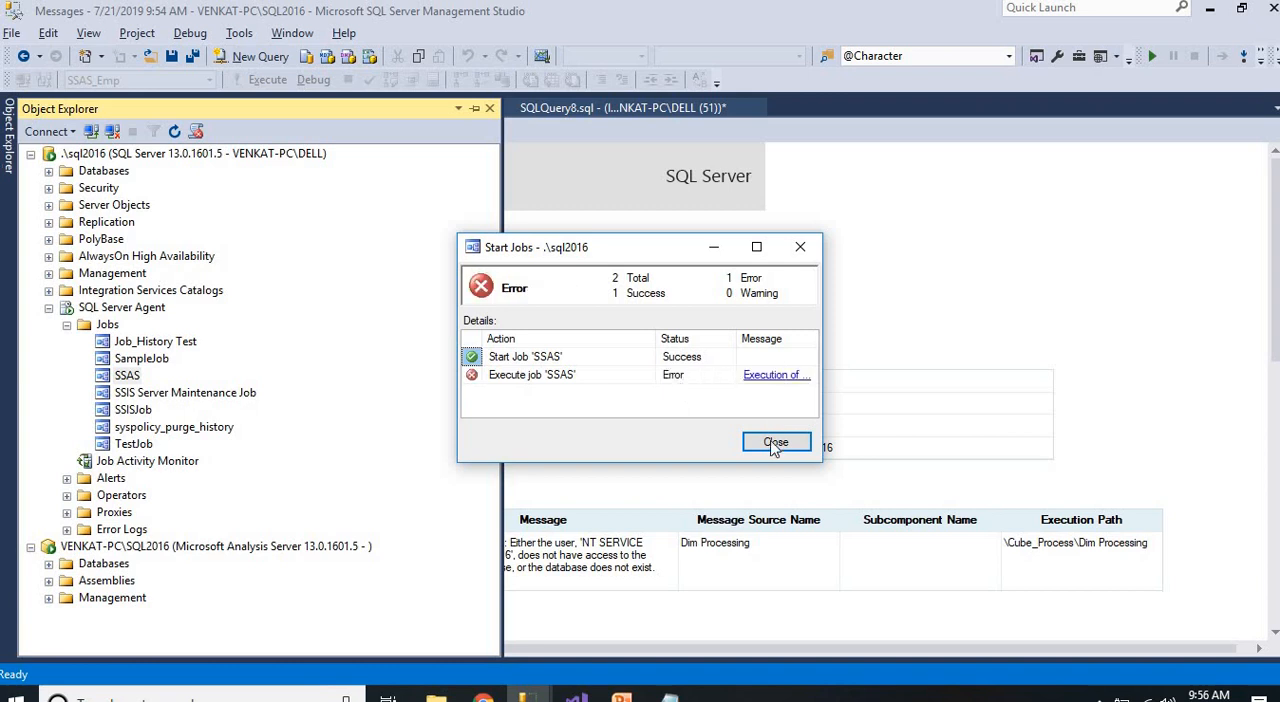
{"action": "key", "text": "Escape"}
Return to the All Executions report and read all messages of the latest Cube_Process.dtsx execution
{"action": "left_click", "coordinate": [680, 483]}
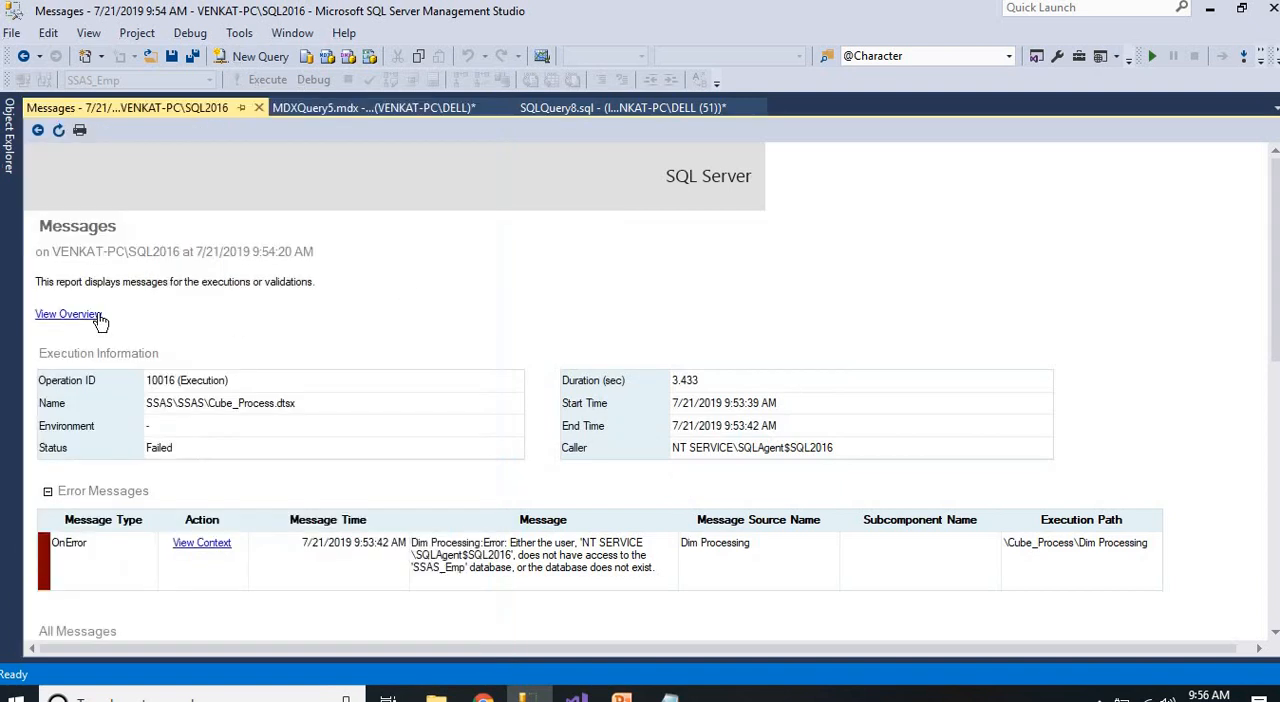
{"action": "left_click", "coordinate": [38, 131]}
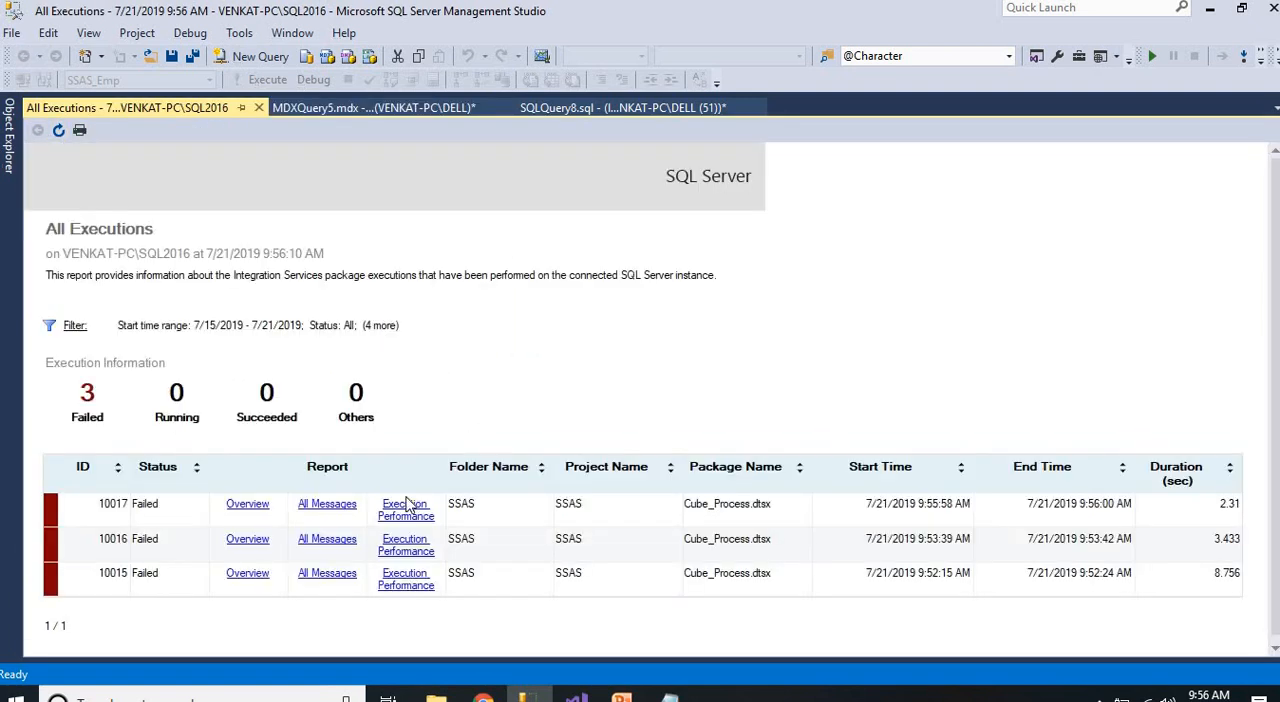
{"action": "left_click", "coordinate": [330, 509]}
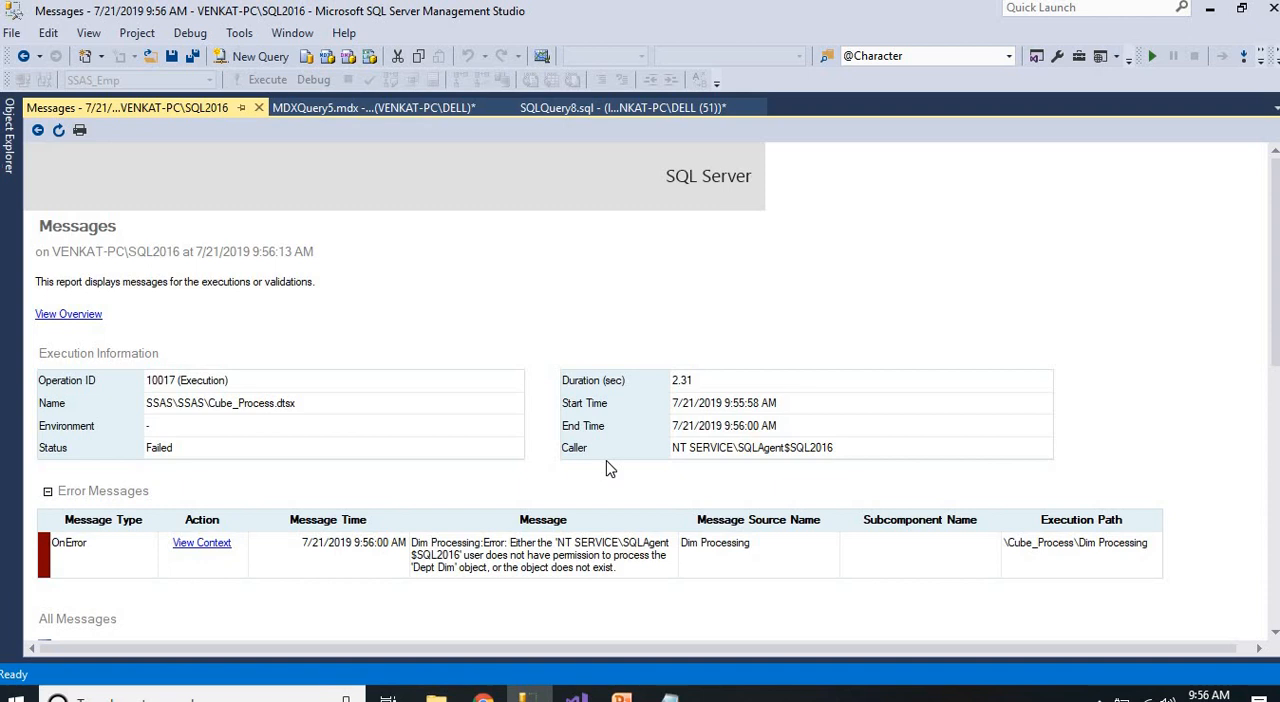
Open the properties of the existing role in the SSAS_Emp database and grant it Process permission on the Sample cube
{"action": "left_click", "coordinate": [9, 154]}
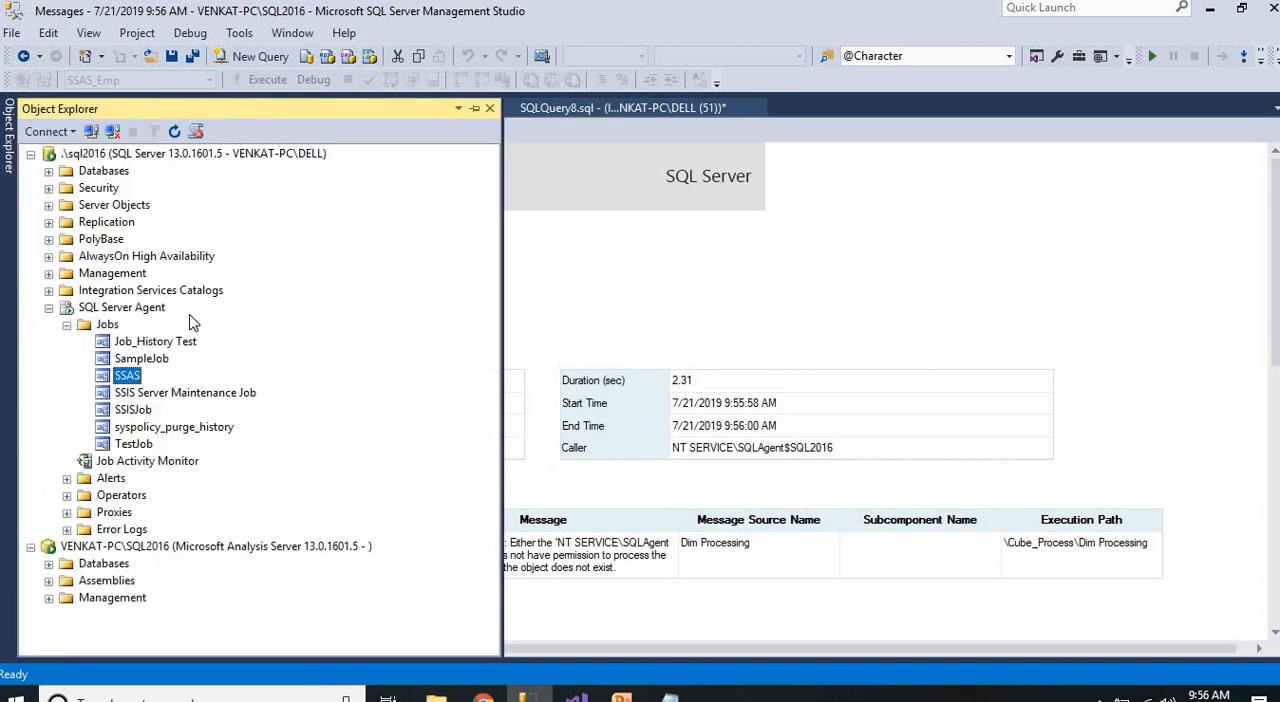
{"action": "left_click", "coordinate": [48, 564]}
{"action": "left_click", "coordinate": [146, 547]}
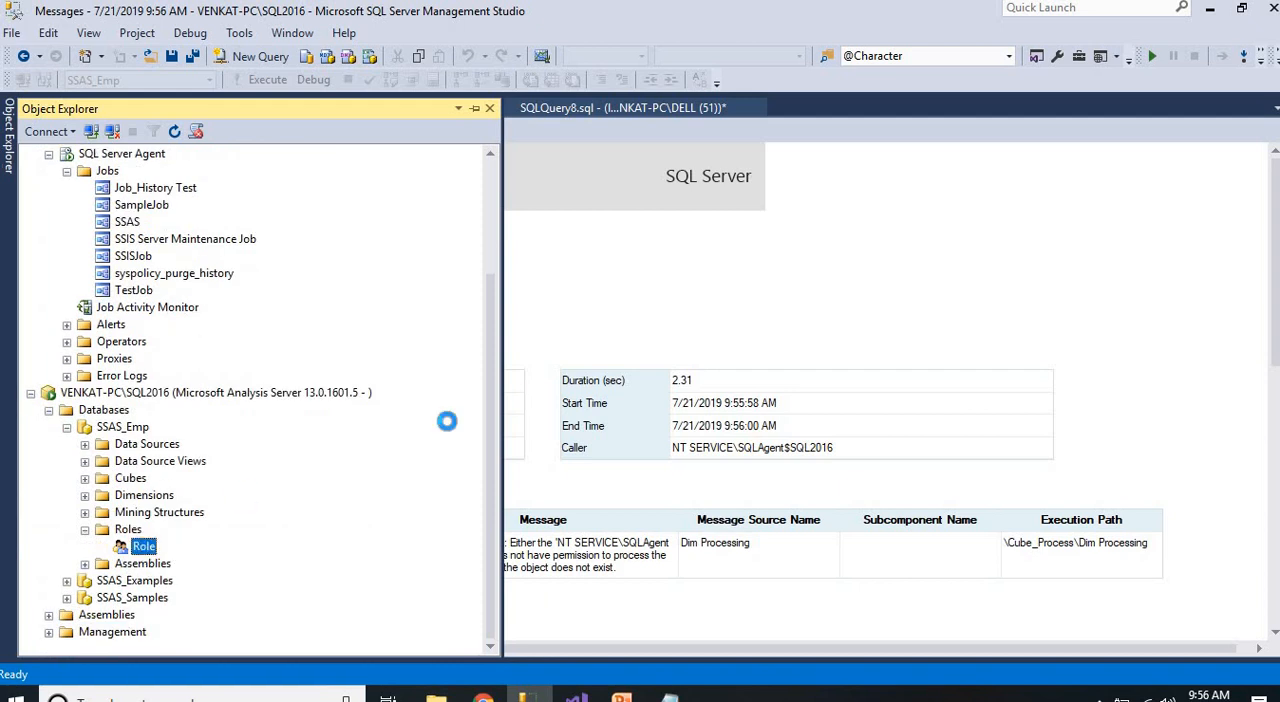
{"action": "left_click", "coordinate": [360, 124]}
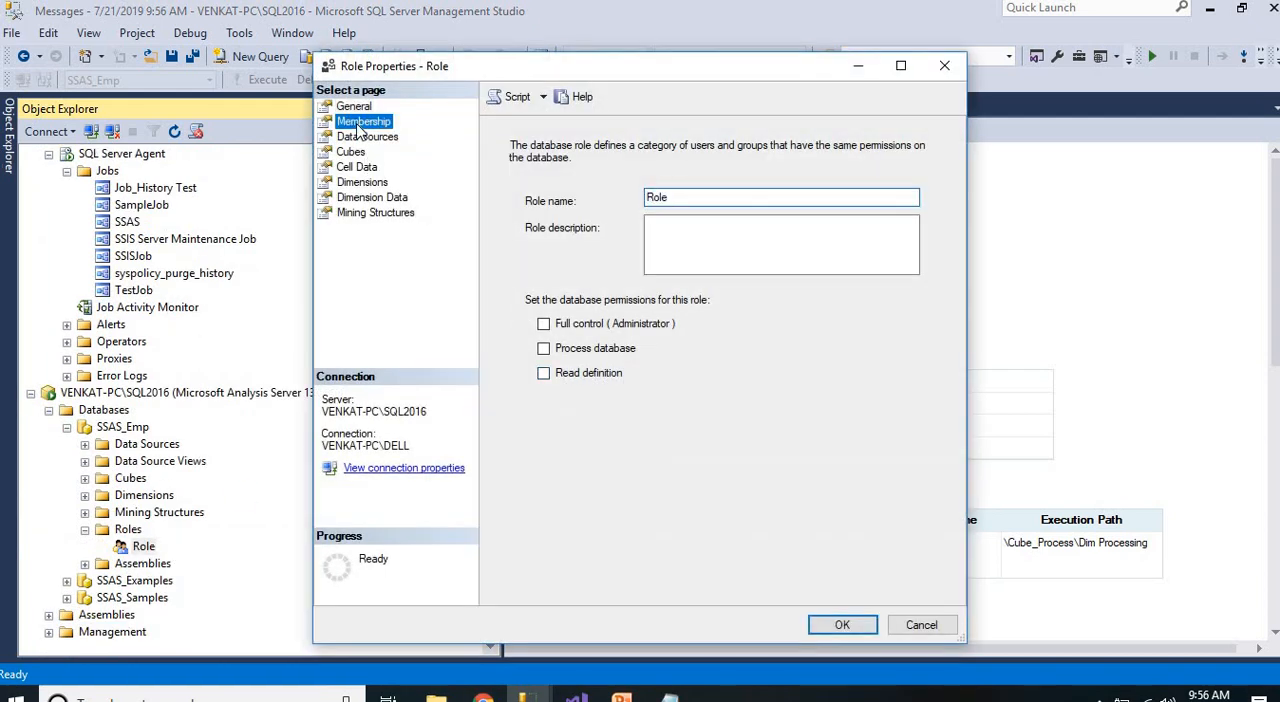
{"action": "left_click", "coordinate": [352, 153]}
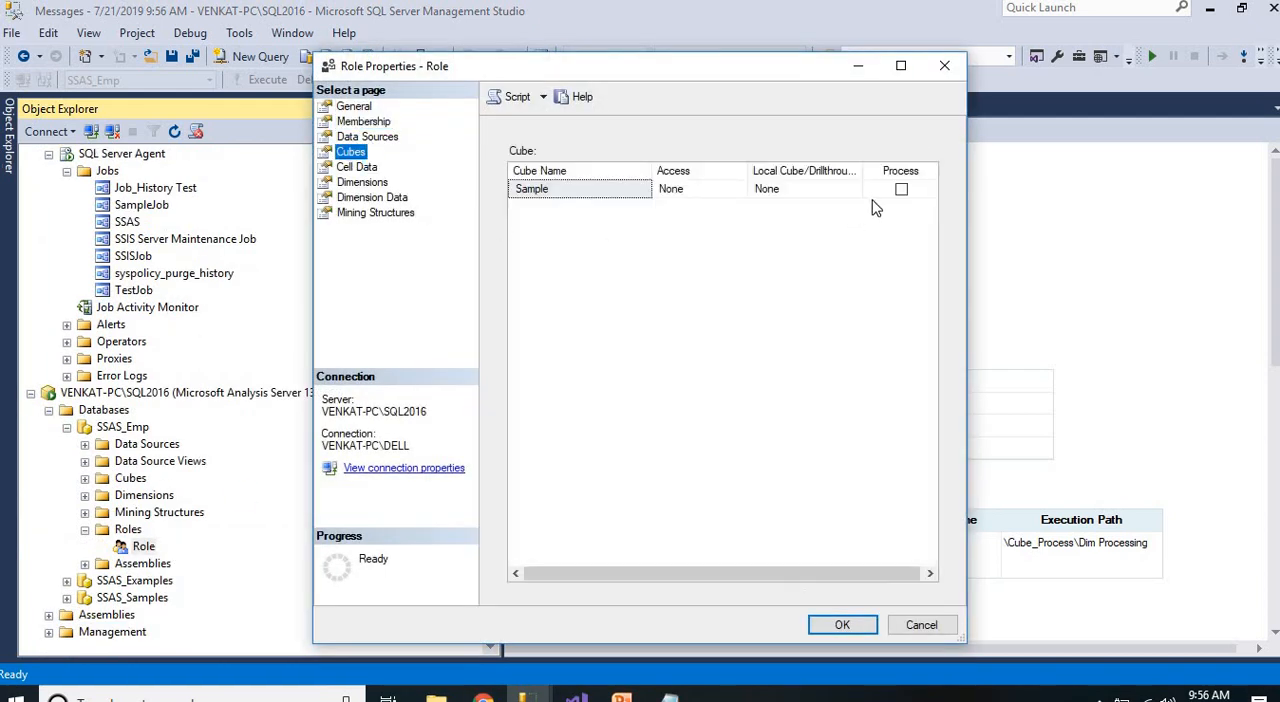
{"action": "left_click", "coordinate": [901, 189]}
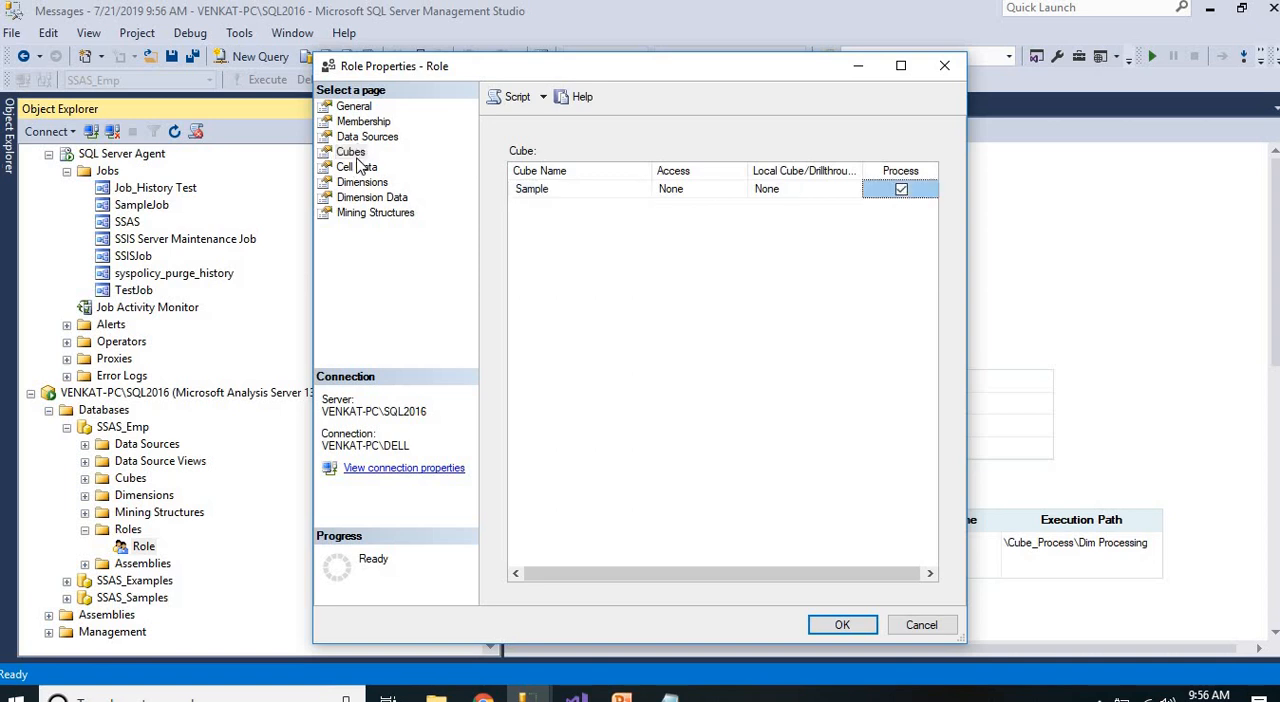
Grant the role Process and Read Definition permissions on both the Dept Dim and EMP Dim dimensions
{"action": "left_click", "coordinate": [362, 182]}
{"action": "left_click", "coordinate": [891, 216]}
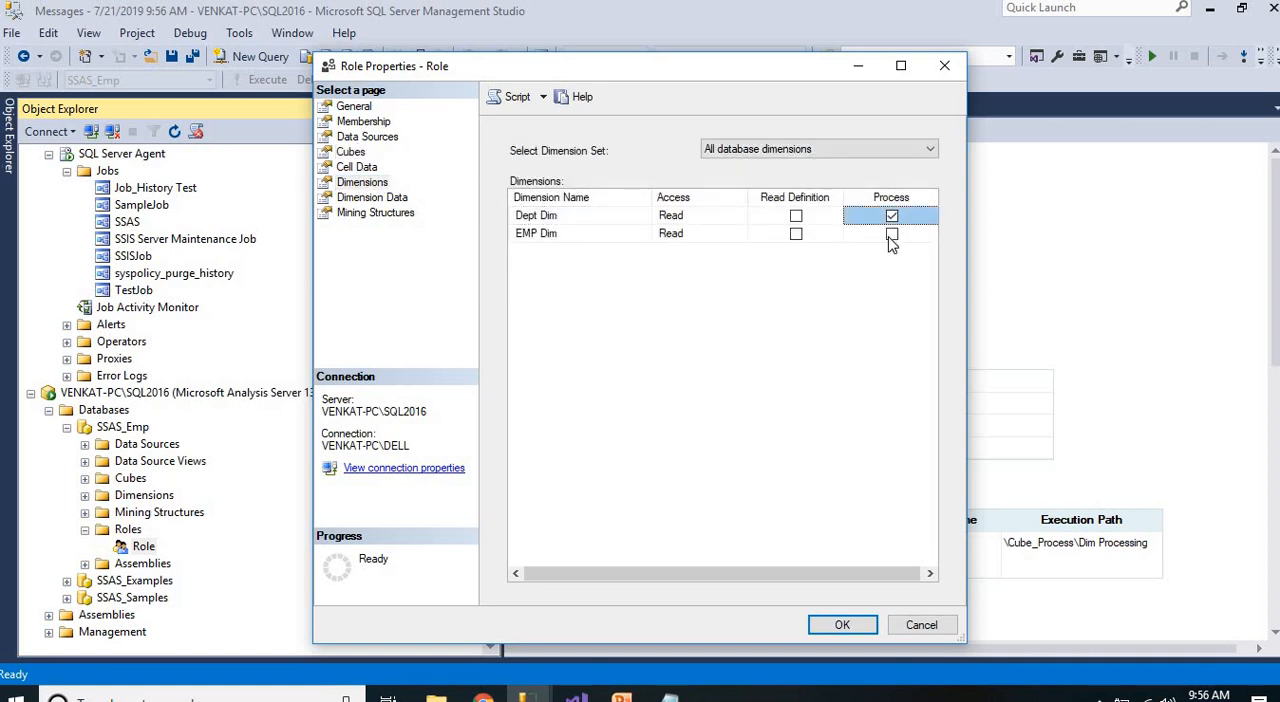
{"action": "left_click", "coordinate": [891, 234]}
{"action": "left_click", "coordinate": [796, 216]}
{"action": "left_click", "coordinate": [796, 234]}
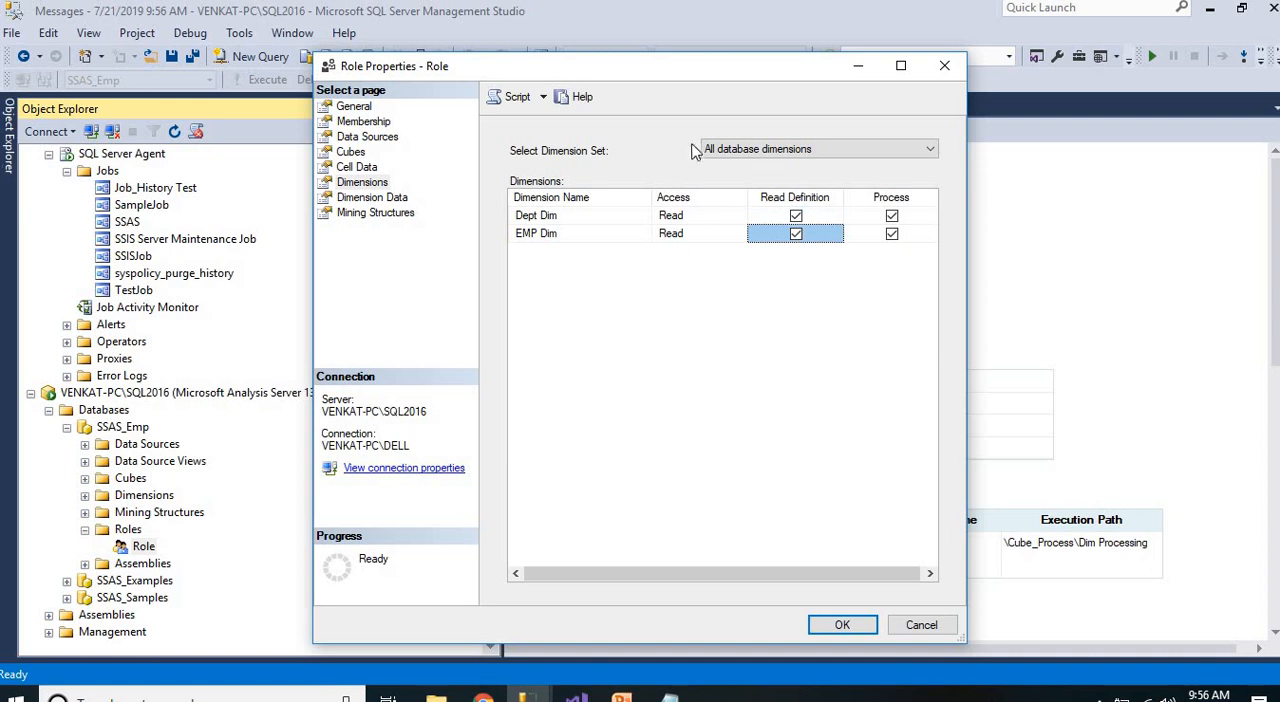
Review the role's other settings, including Dept Name member access and membership, and save it with Read Definition allowed on the Sample data source
{"action": "left_click", "coordinate": [366, 197]}
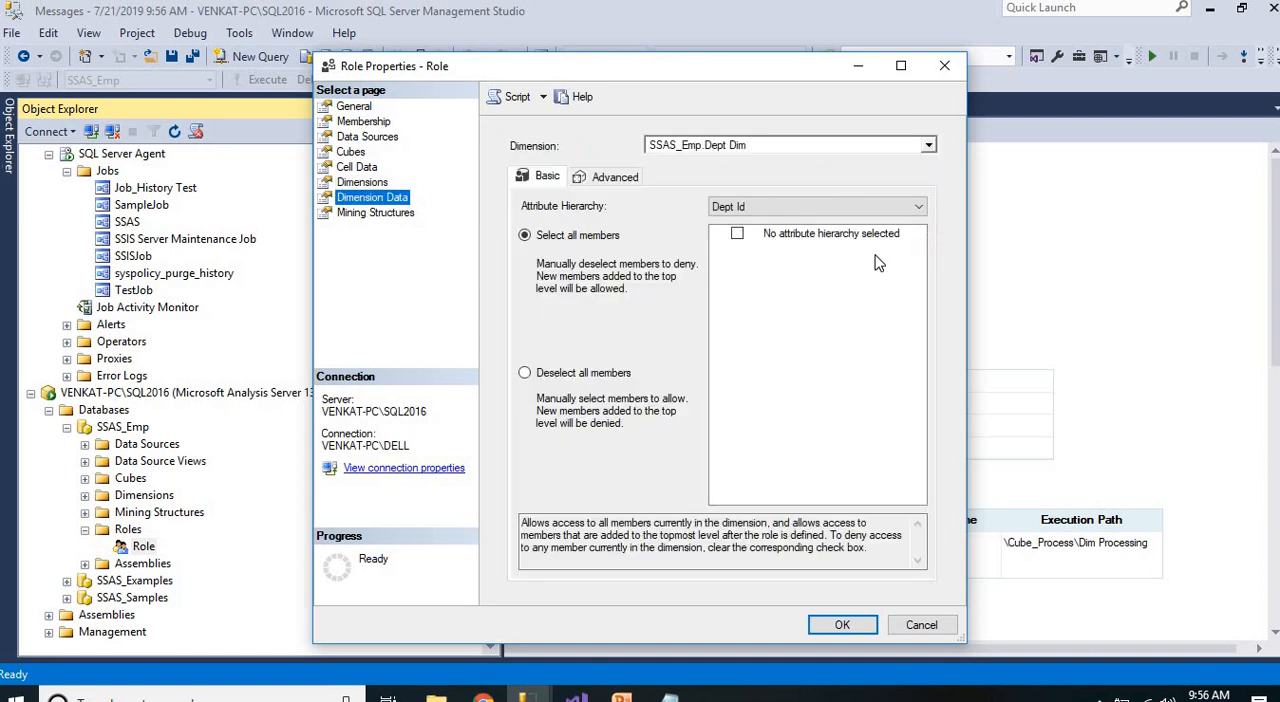
{"action": "left_click", "coordinate": [741, 207]}
{"action": "left_click", "coordinate": [741, 236]}
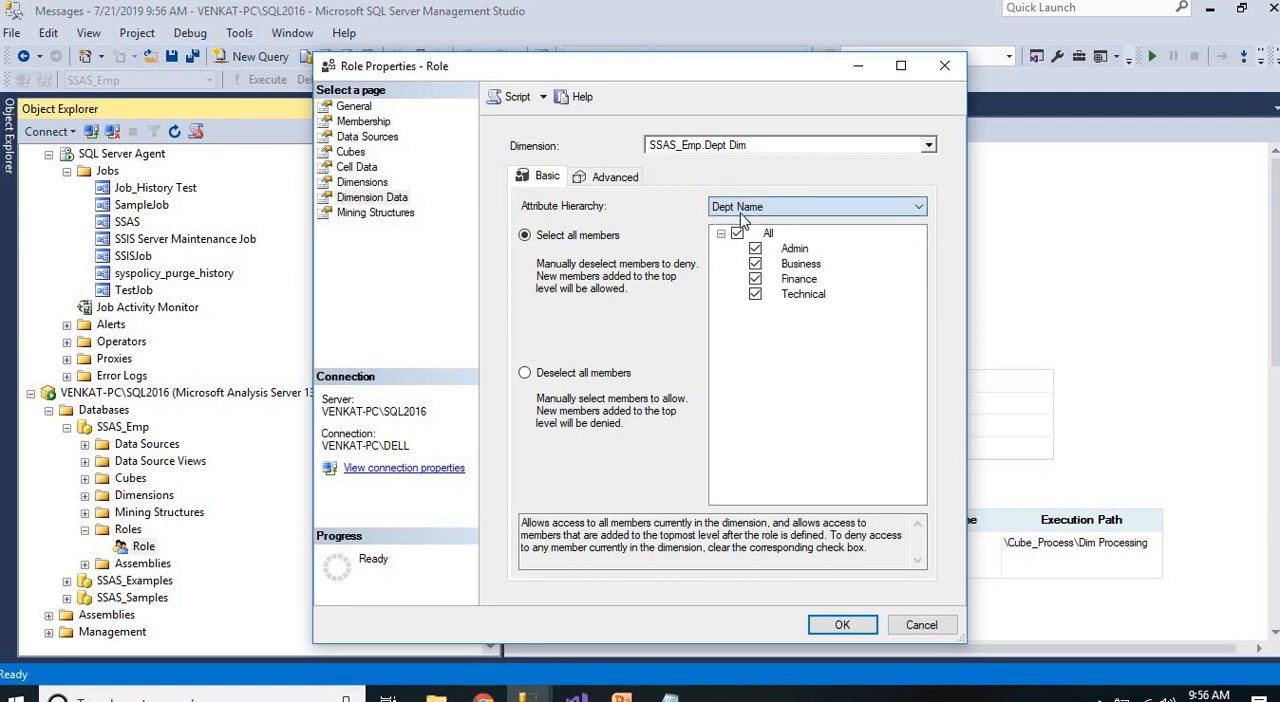
{"action": "left_click", "coordinate": [614, 180]}
{"action": "left_click", "coordinate": [352, 154]}
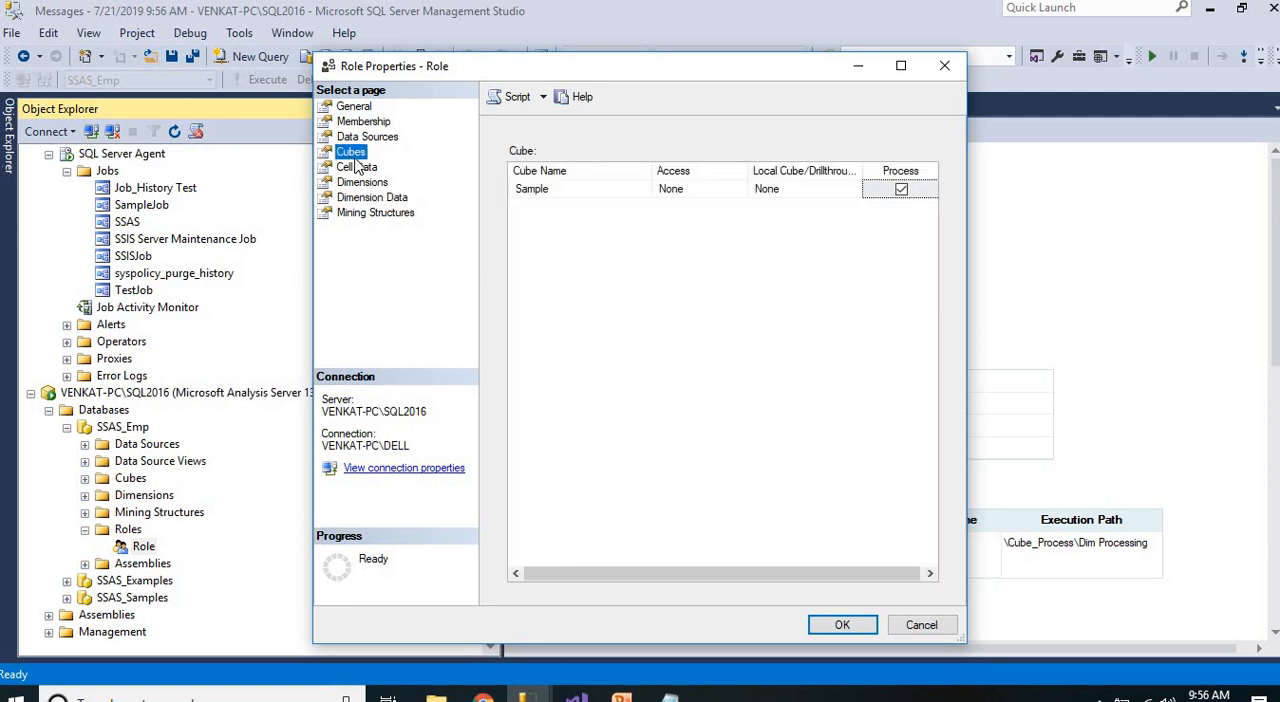
{"action": "left_click", "coordinate": [366, 139]}
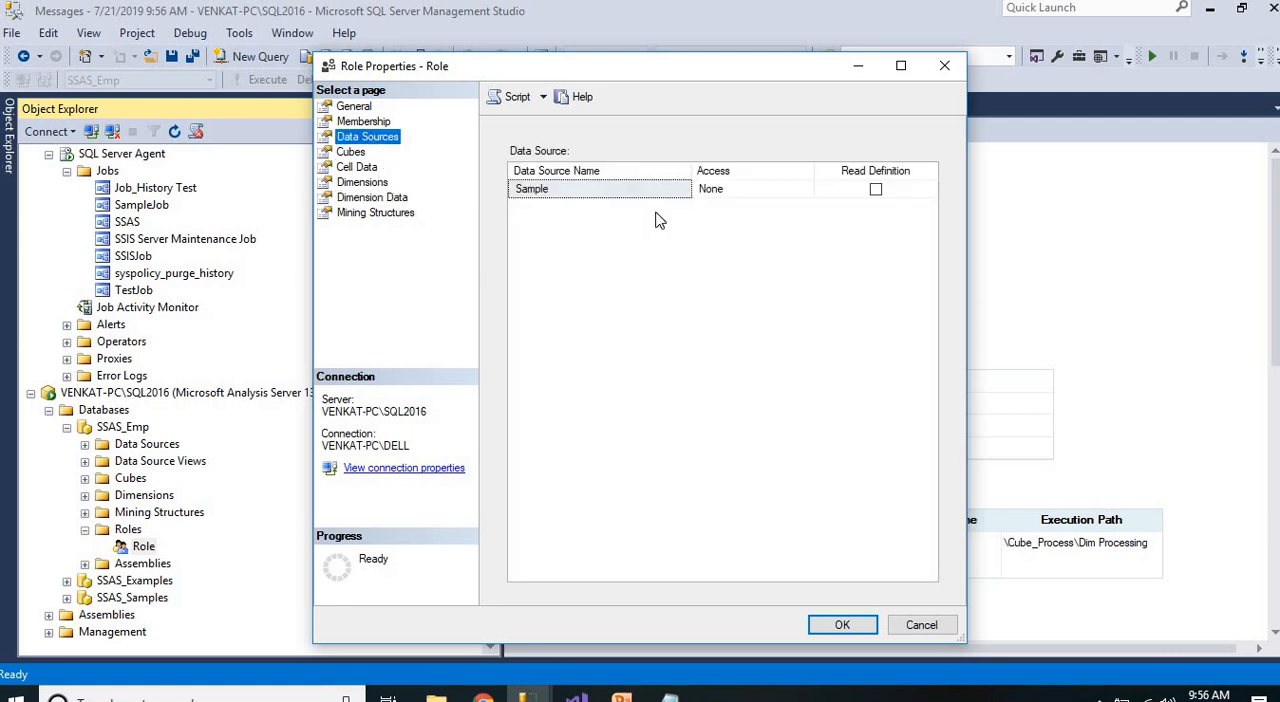
{"action": "left_click", "coordinate": [876, 190]}
{"action": "left_click", "coordinate": [362, 121]}
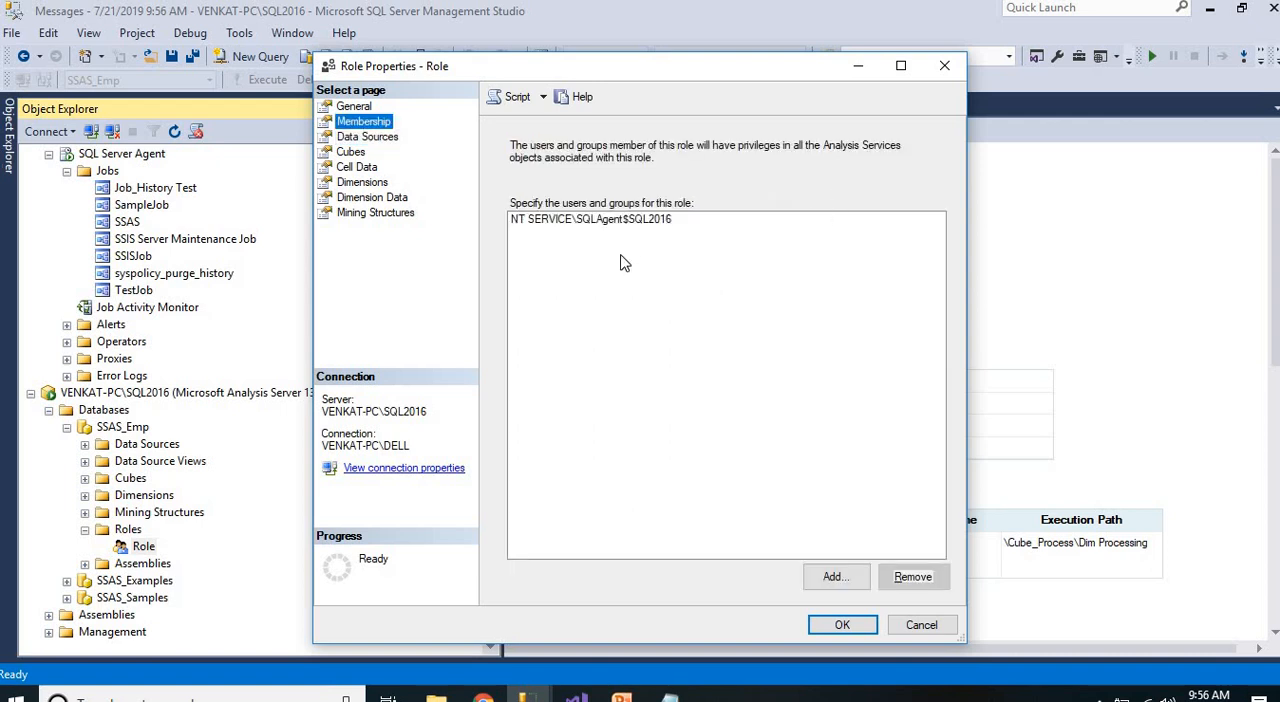
{"action": "left_click", "coordinate": [378, 198]}
{"action": "left_click", "coordinate": [380, 213]}
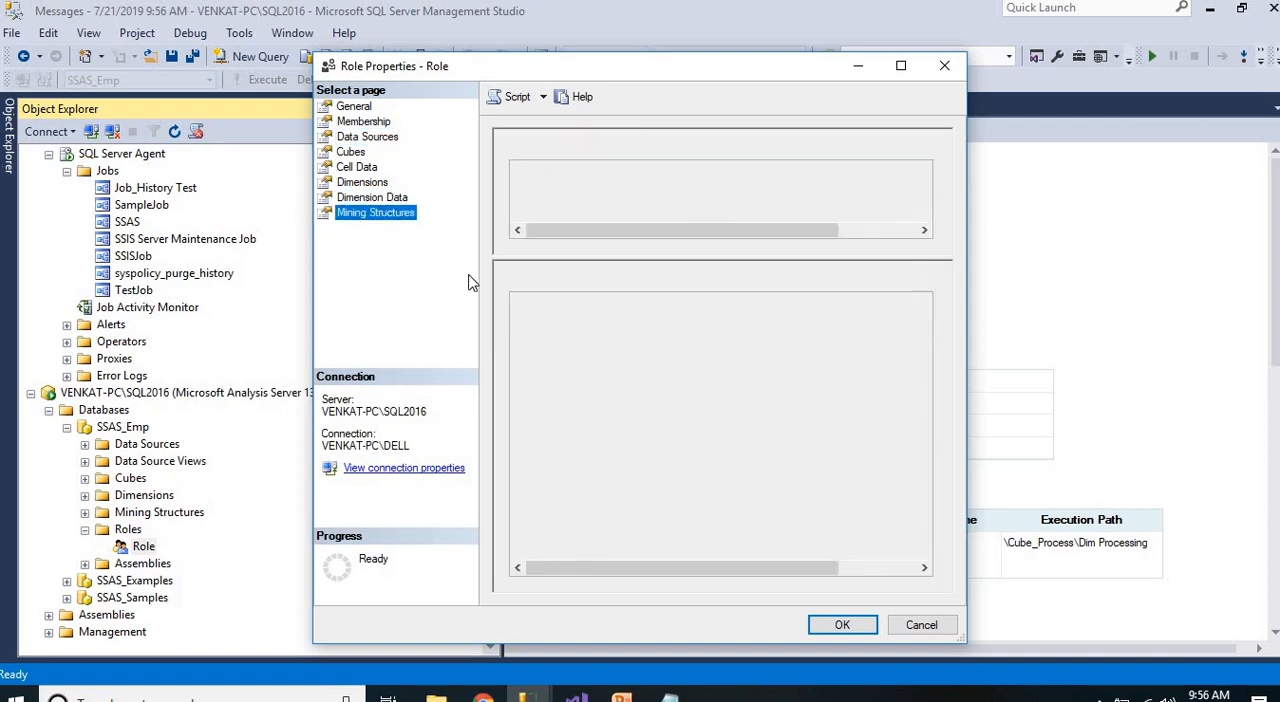
{"action": "left_click", "coordinate": [836, 624]}
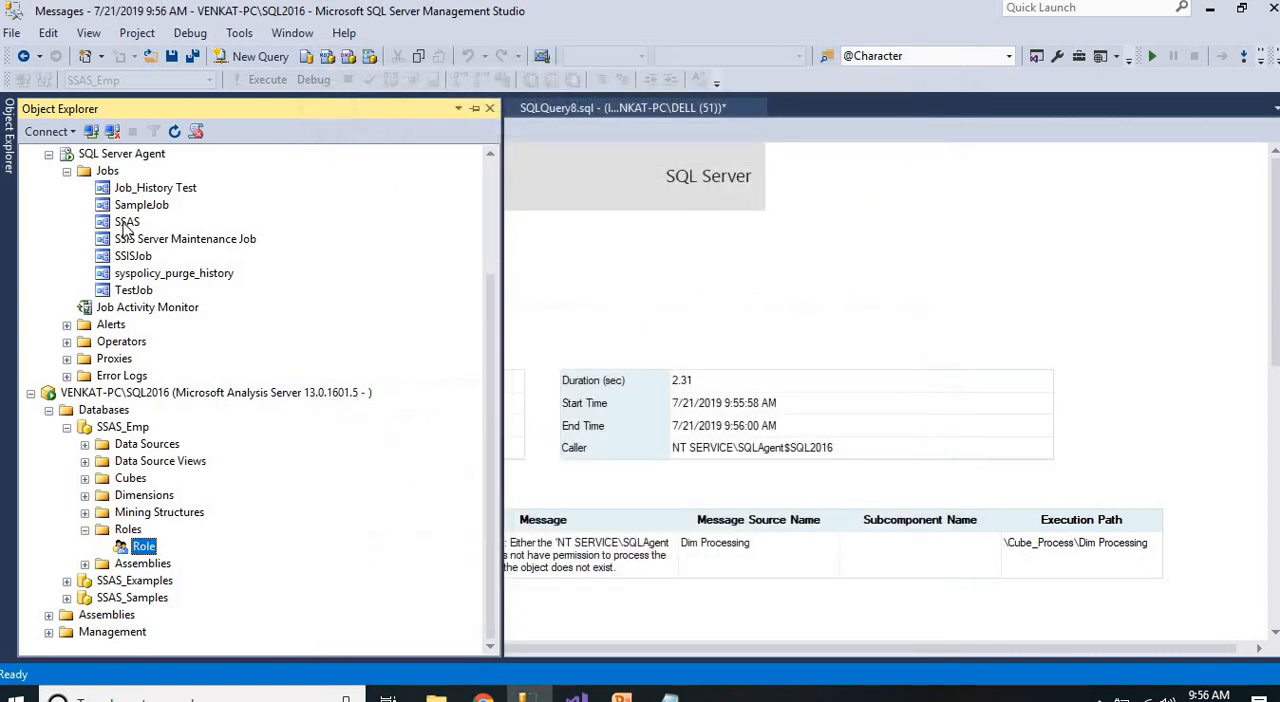
Run the SSAS job under SQL Server Agent again with the role's updated permissions
{"action": "right_click", "coordinate": [128, 222]}
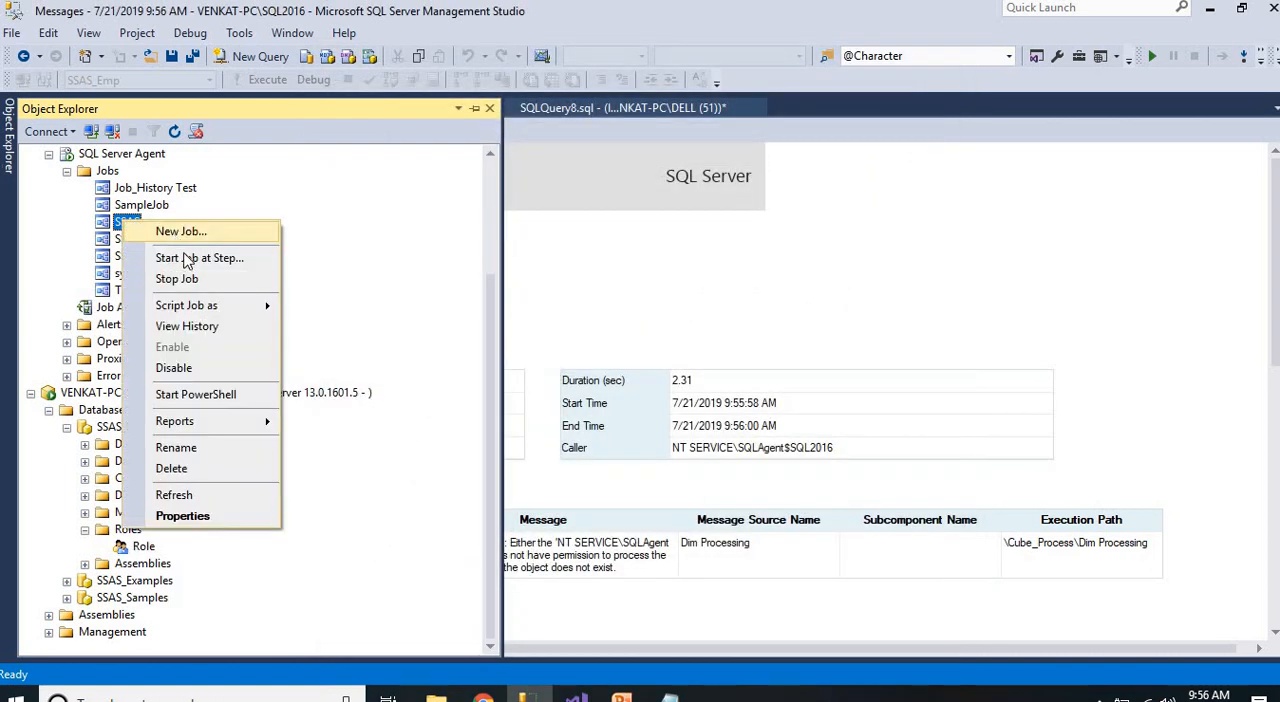
{"action": "left_click", "coordinate": [188, 258]}
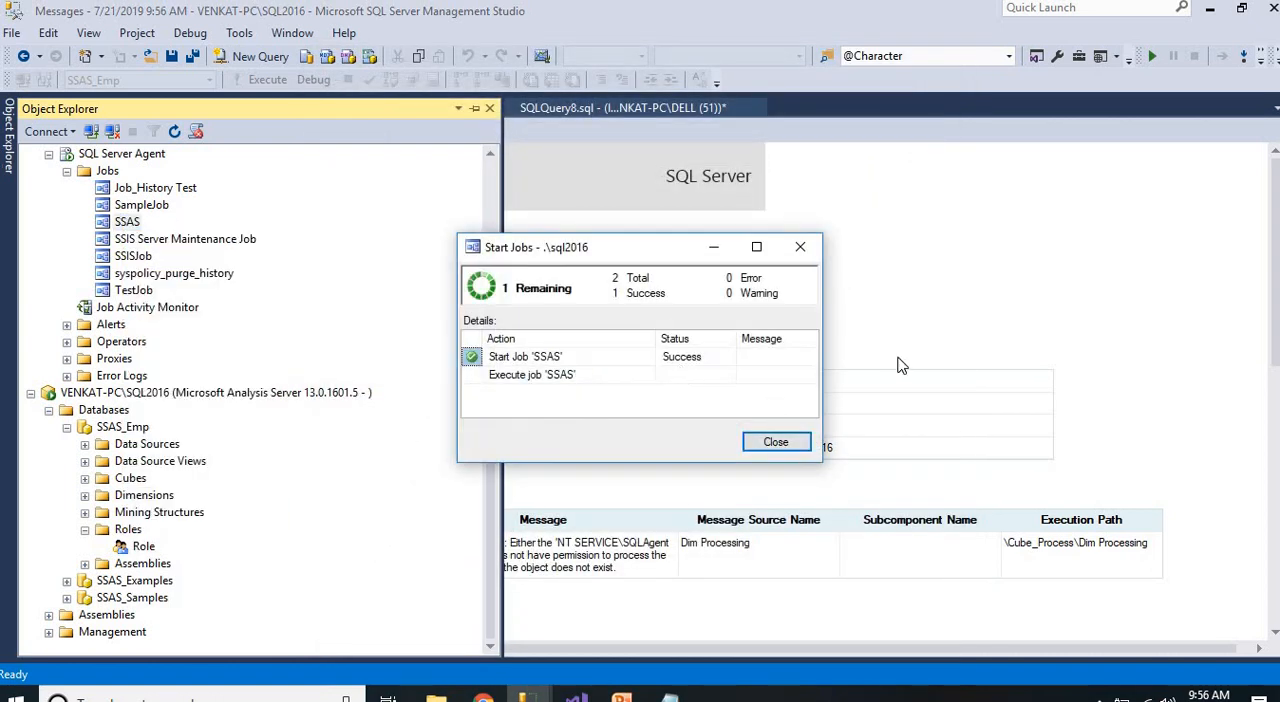
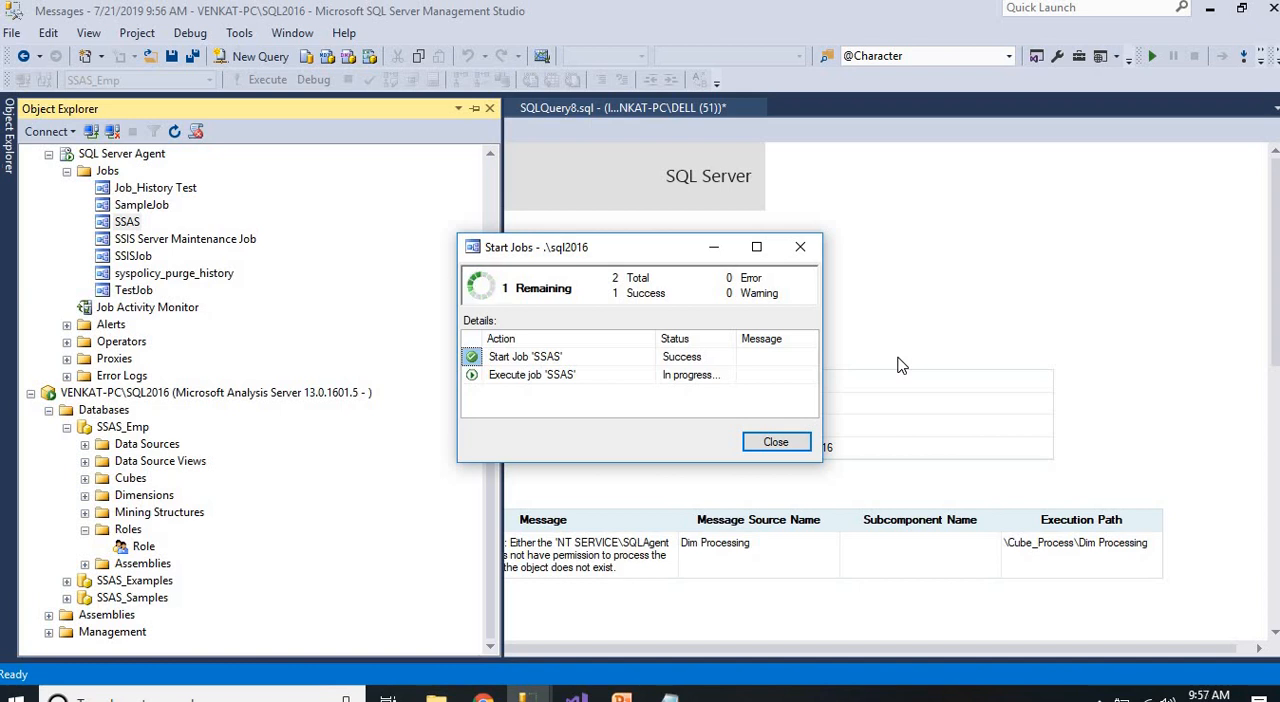
Close the job progress window and the Messages report, and rerun the department salary MDX query on the Sample cube
{"action": "left_click", "coordinate": [776, 442]}
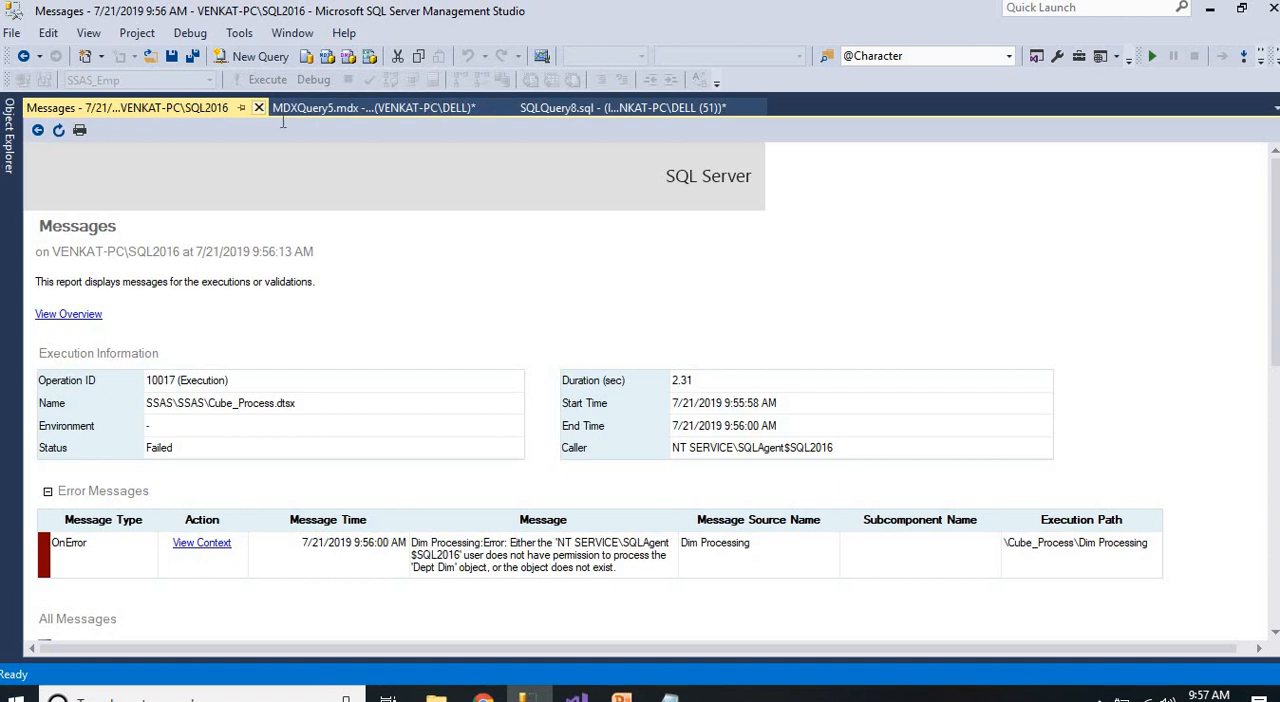
{"action": "left_click", "coordinate": [258, 107]}
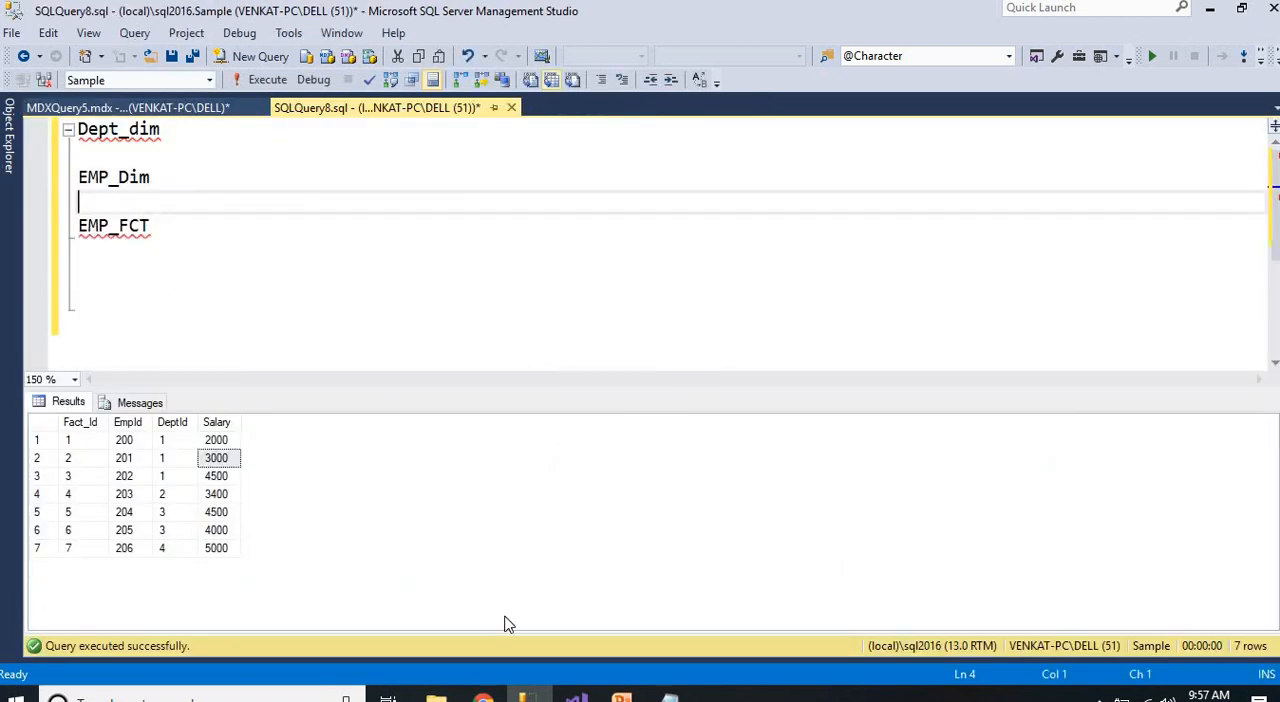
{"action": "left_click", "coordinate": [170, 107]}
{"action": "left_click", "coordinate": [391, 257]}
{"action": "key", "text": "F5"}
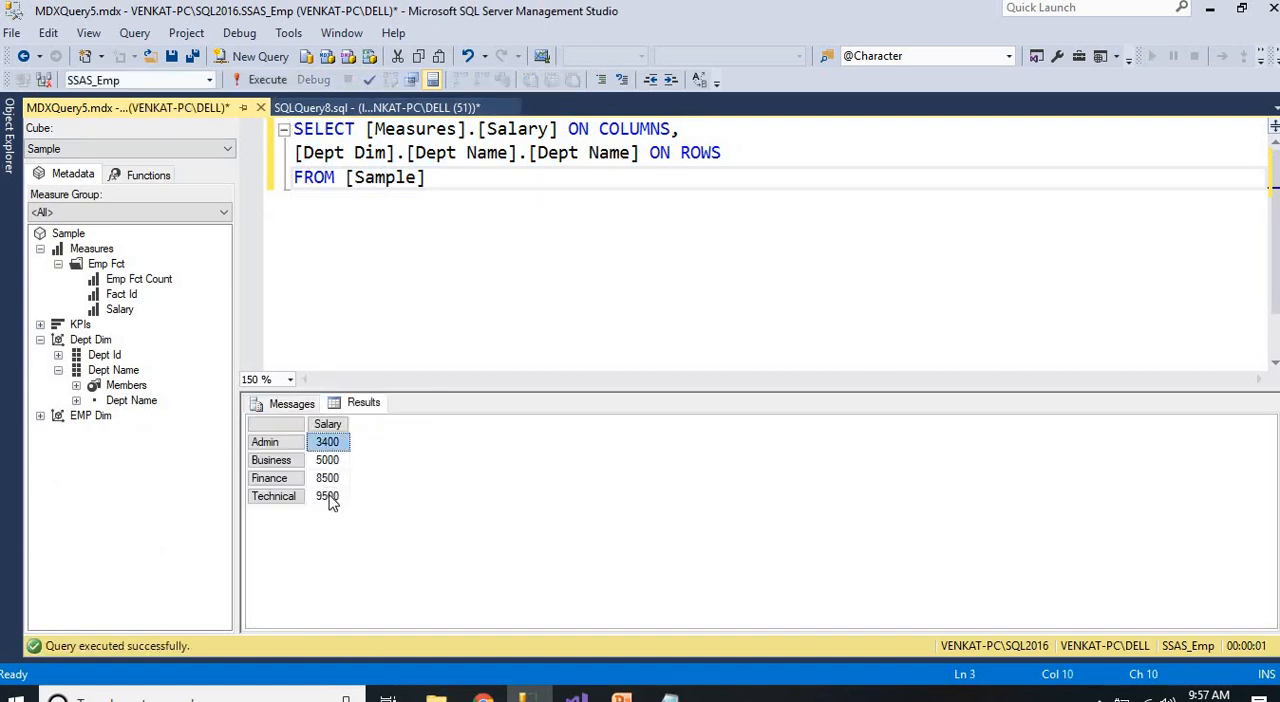
Examine the Salary value returned for each department in the MDX results
{"action": "left_click", "coordinate": [331, 498]}
{"action": "left_click", "coordinate": [330, 446]}
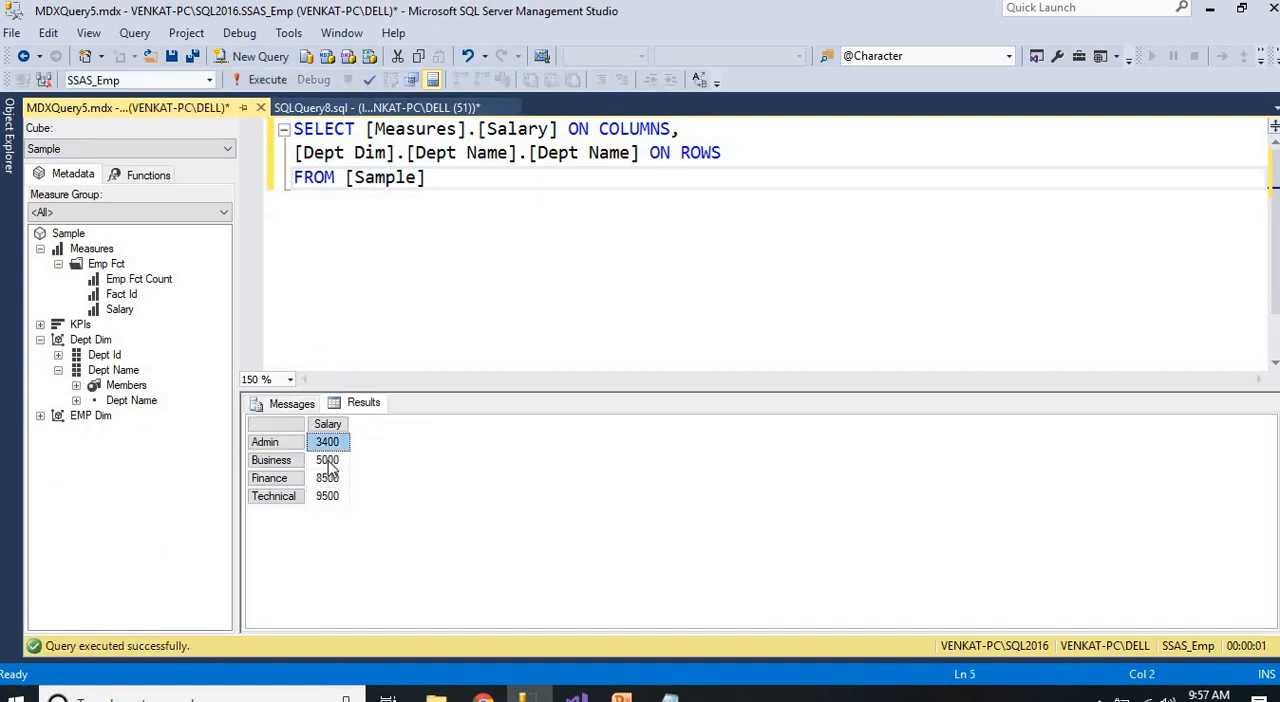
{"action": "left_click", "coordinate": [329, 465]}
{"action": "left_click", "coordinate": [331, 481]}
{"action": "left_click", "coordinate": [336, 497]}
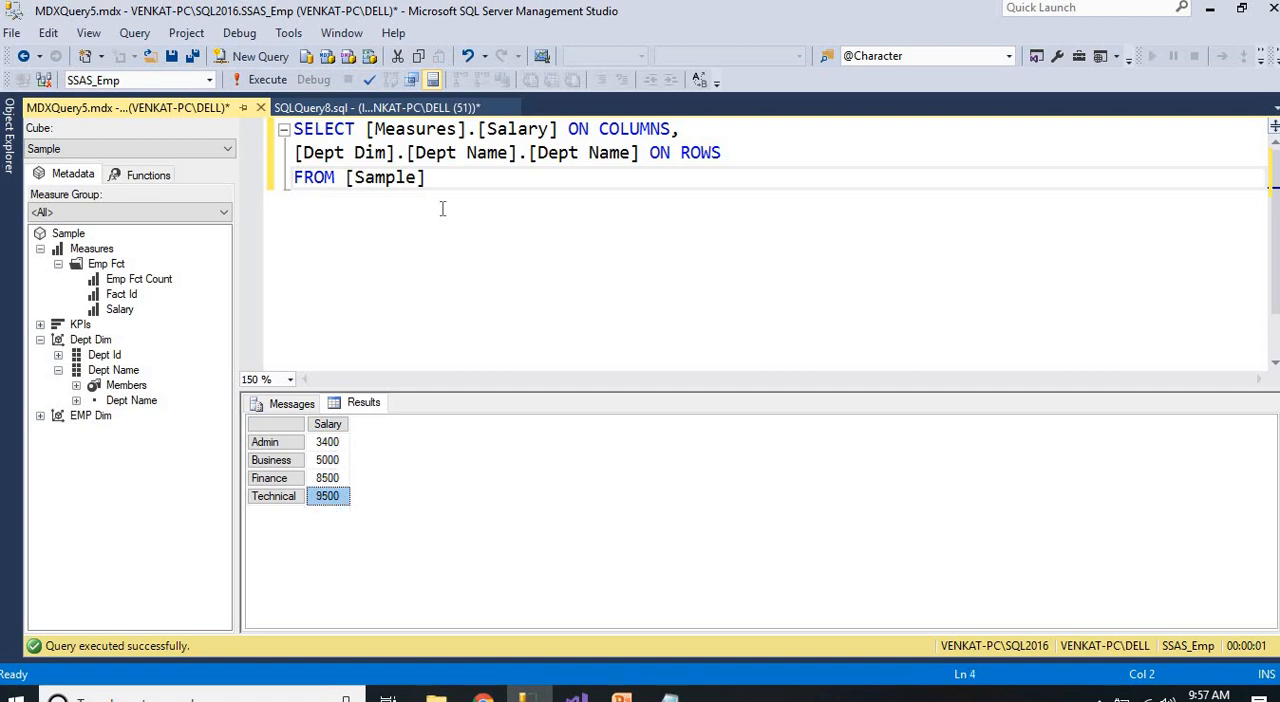
Copy the whole department salary query into a new MDX query on SSAS_Emp and execute it
{"action": "left_click", "coordinate": [442, 205]}
{"action": "left_click_drag", "start_coordinate": [442, 205], "coordinate": [287, 135]}
{"action": "key", "text": "ctrl+c"}
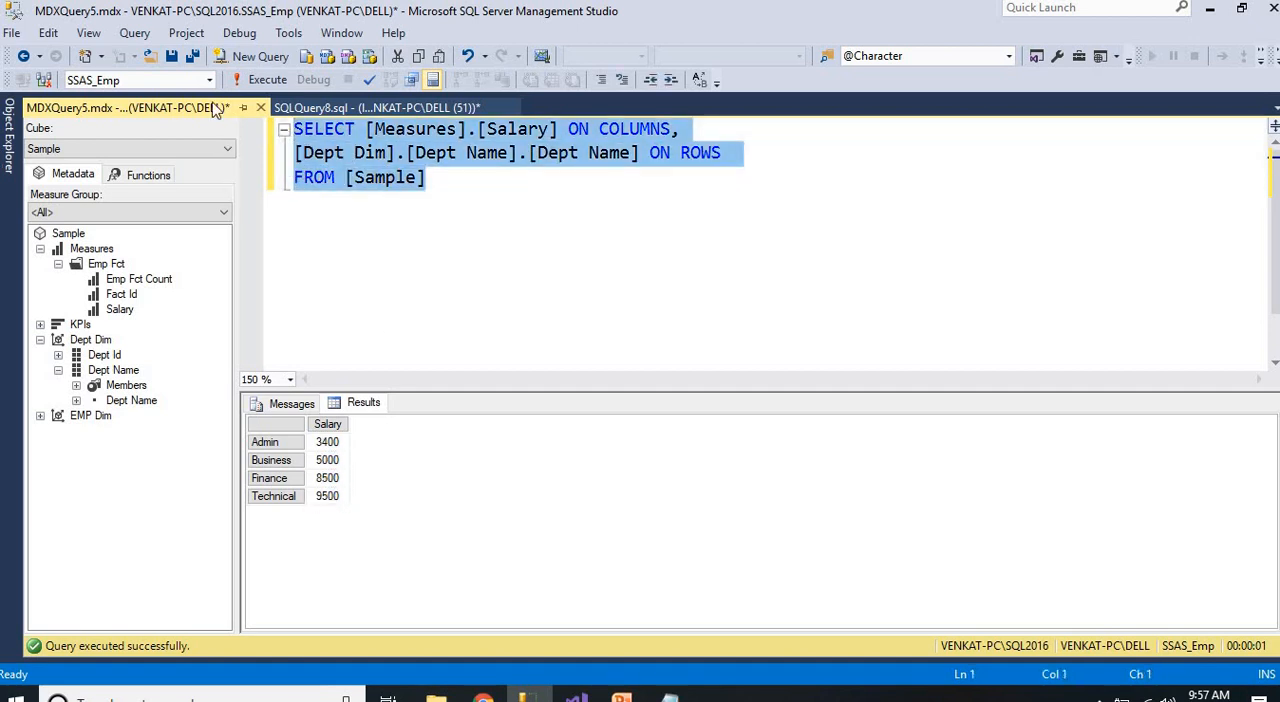
{"action": "left_click", "coordinate": [258, 79]}
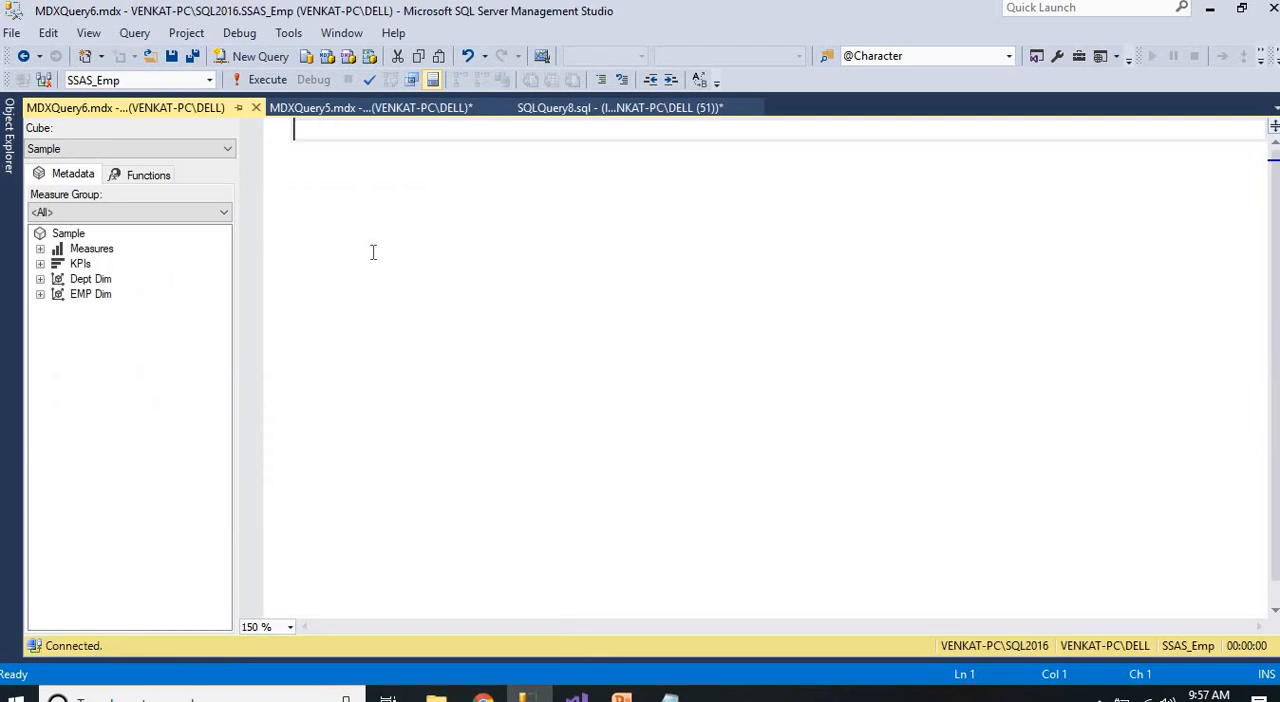
{"action": "key", "text": "ctrl+v"}
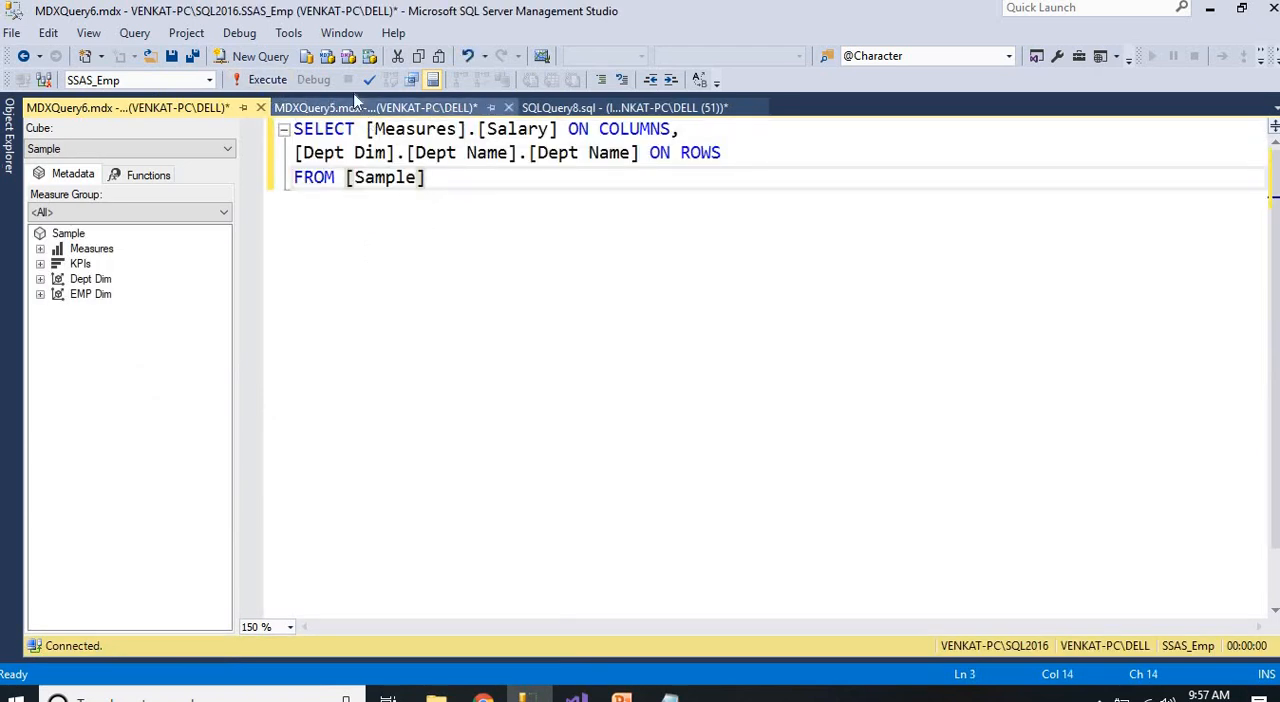
{"action": "left_click", "coordinate": [262, 79]}
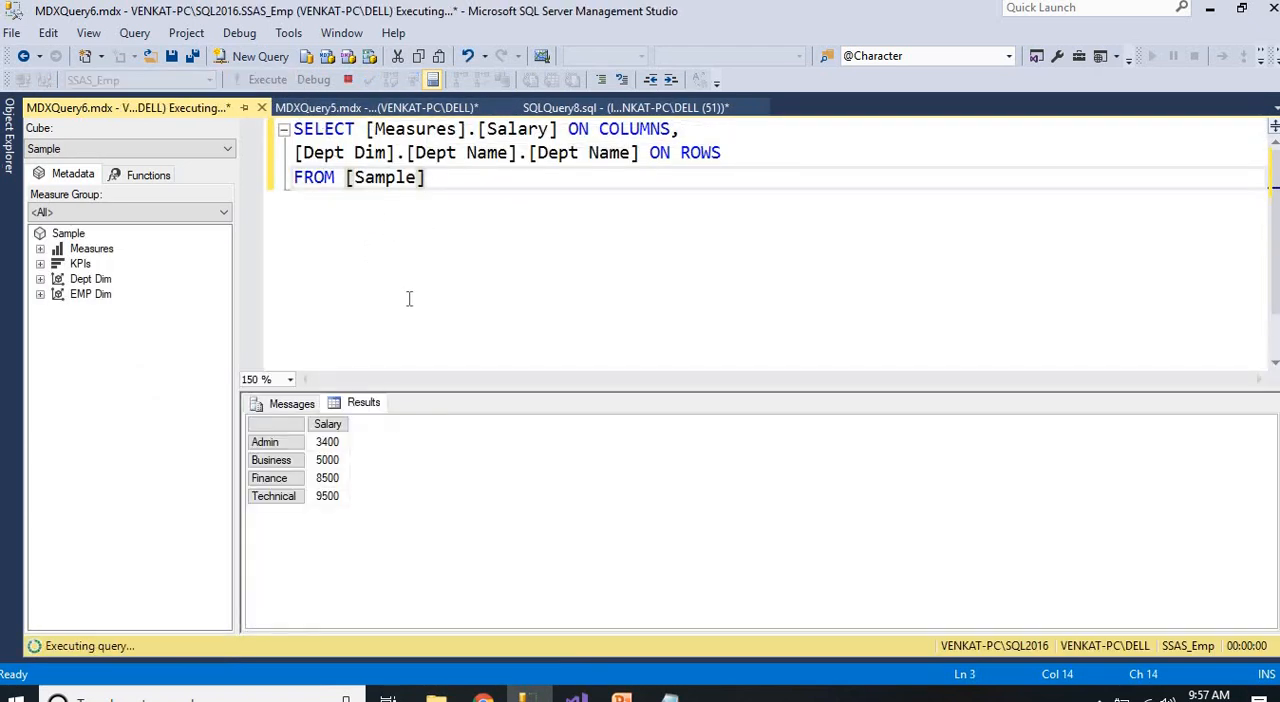
List the rows of the EMP_Dim table from the SQLQuery8 script
{"action": "left_click", "coordinate": [590, 108]}
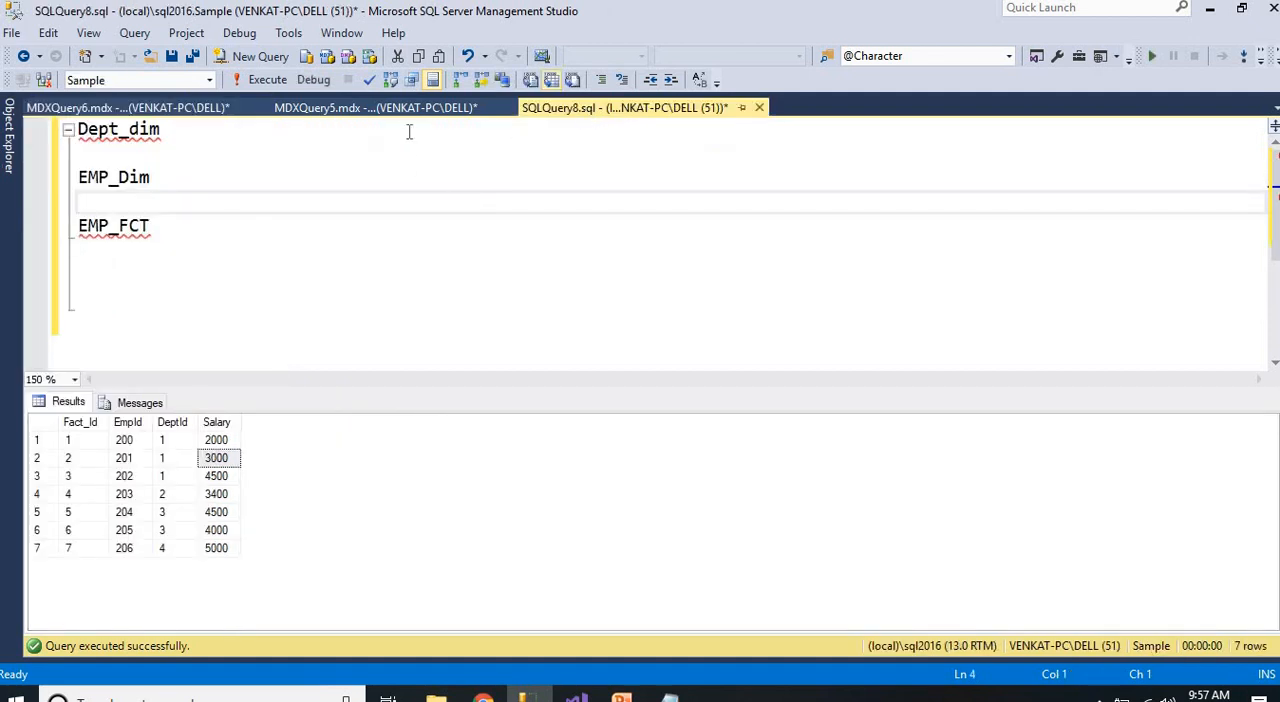
{"action": "left_click", "coordinate": [390, 108]}
{"action": "left_click", "coordinate": [600, 108]}
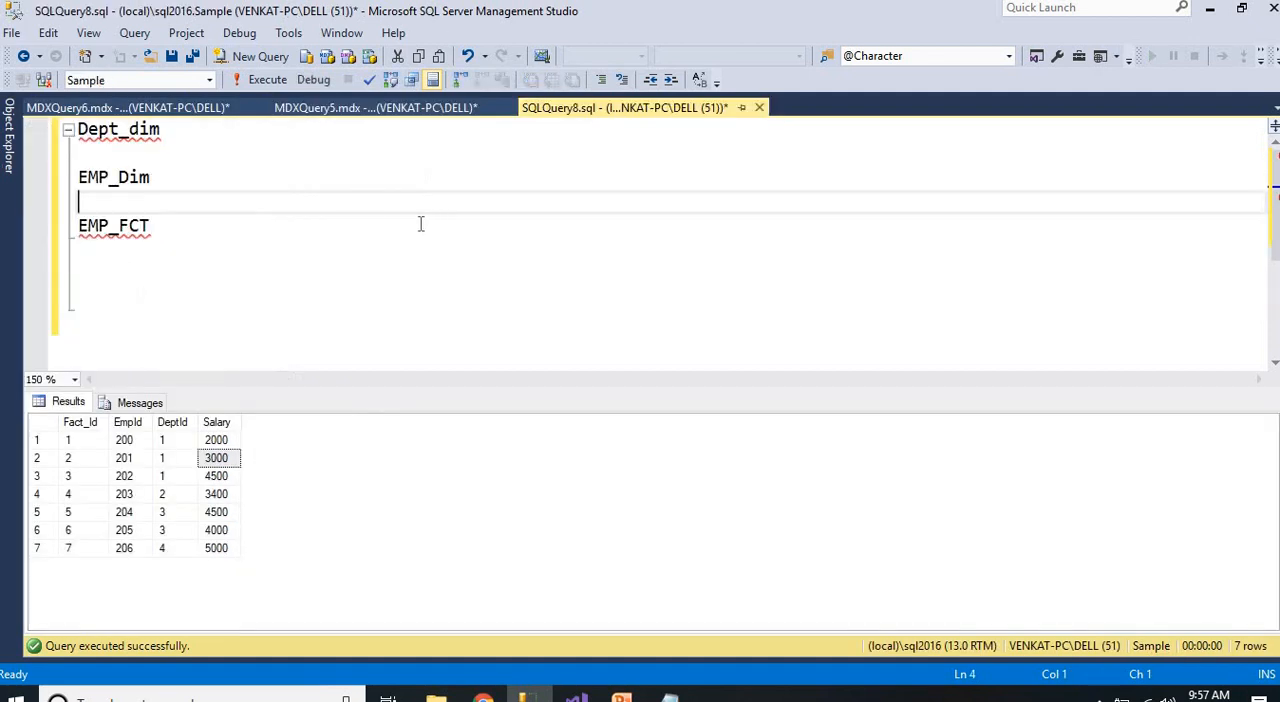
{"action": "double_click", "coordinate": [123, 180]}
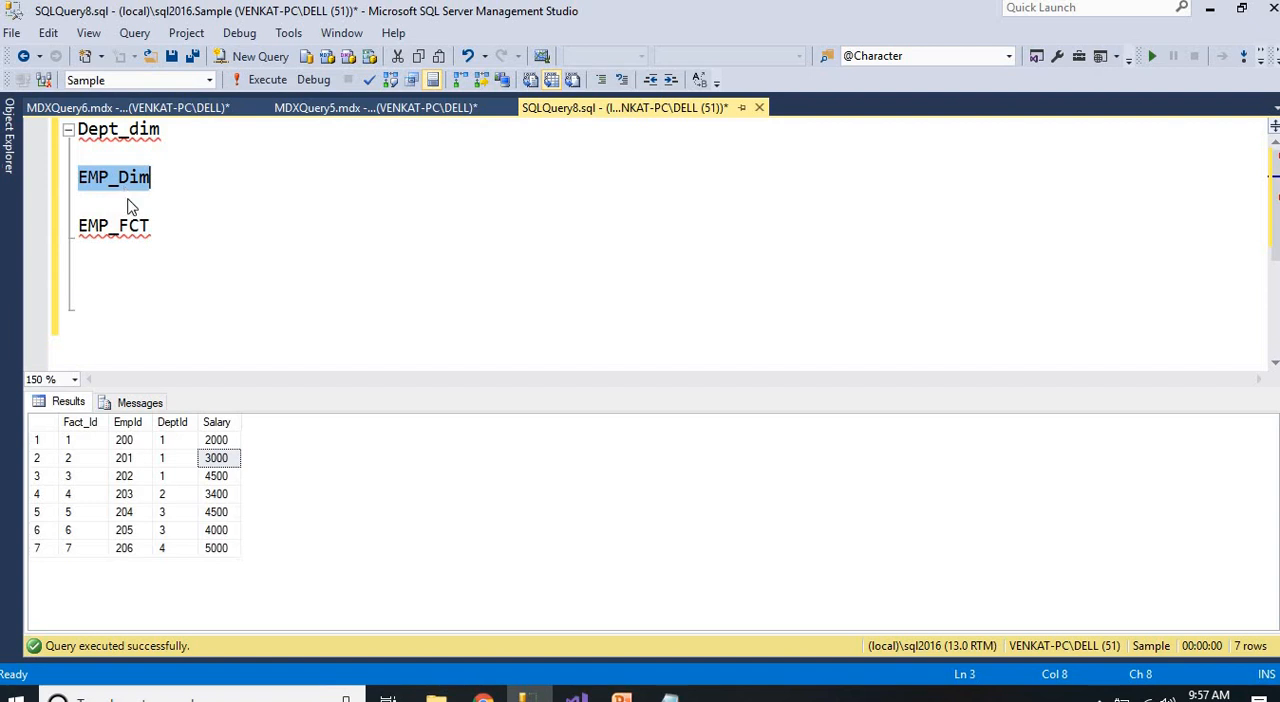
{"action": "key", "text": "F5"}
Start an INSERT INTO EMP_DIM VALUES statement below the EMP_FCT line in the script
{"action": "left_click", "coordinate": [189, 276]}
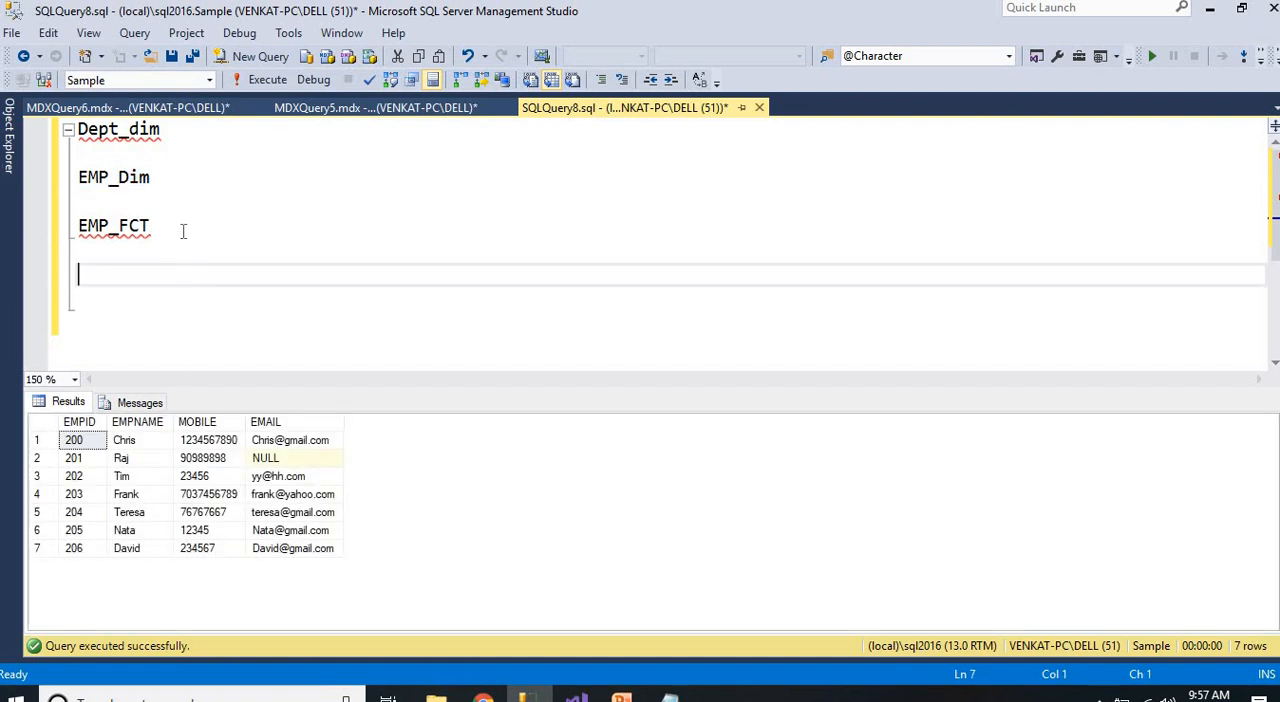
{"action": "type", "text": "INSERT "}
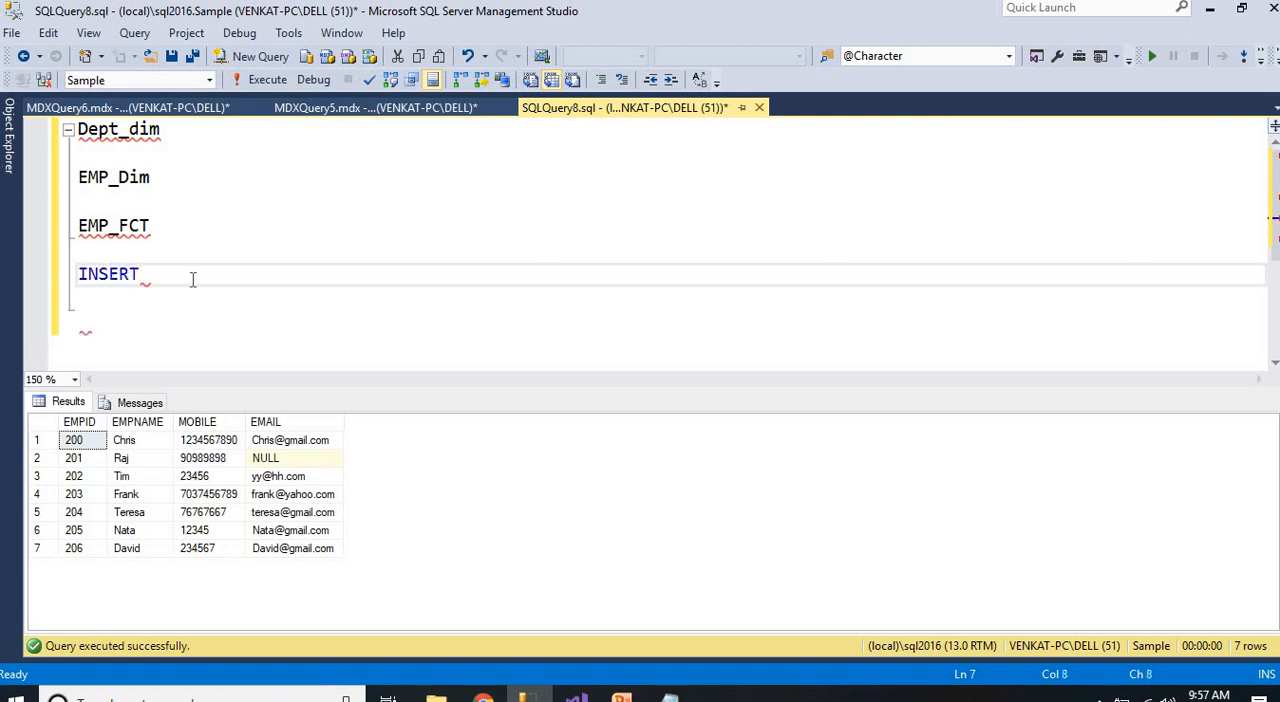
{"action": "type", "text": "INTO"}
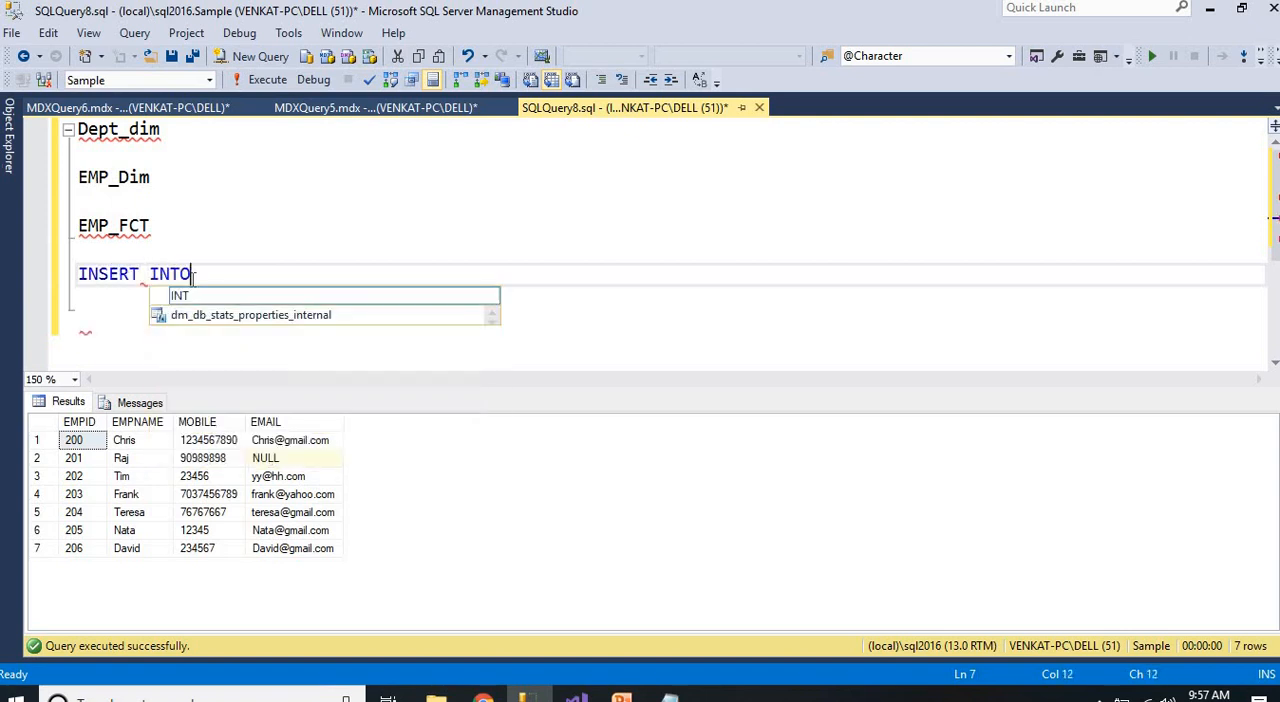
{"action": "type", "text": " EMP_"}
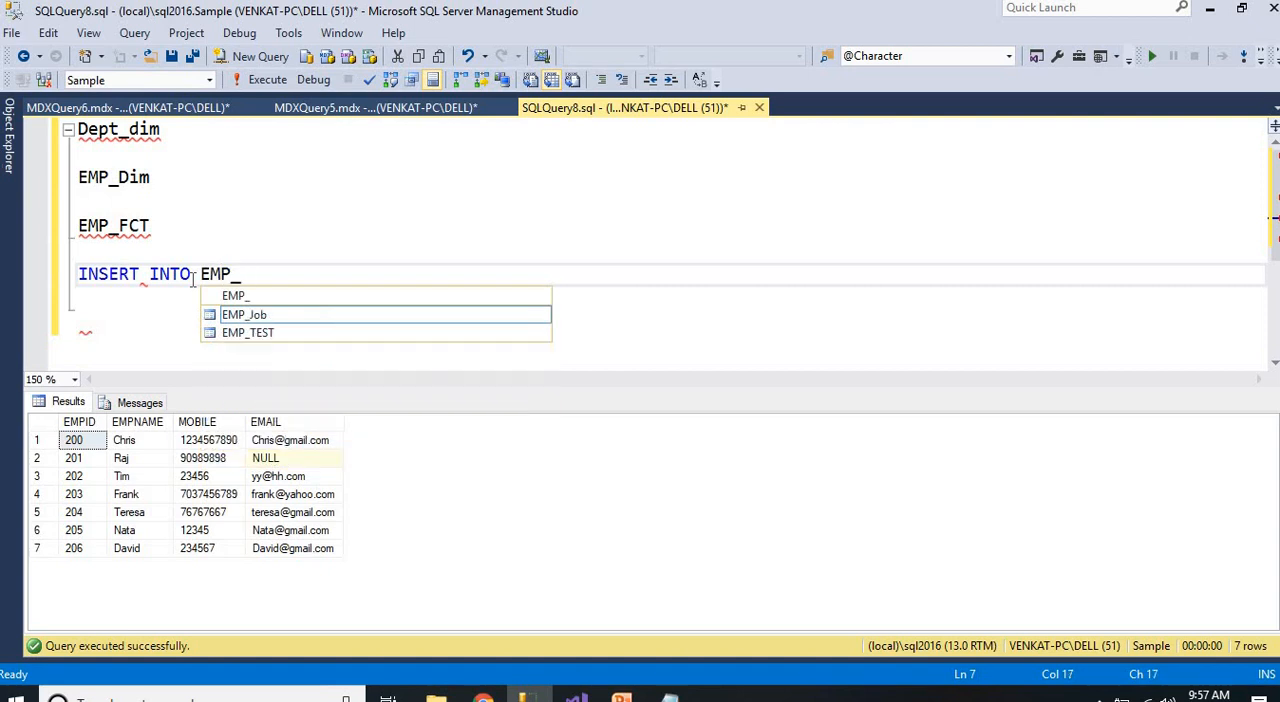
{"action": "type", "text": "DIM VALUES ("}
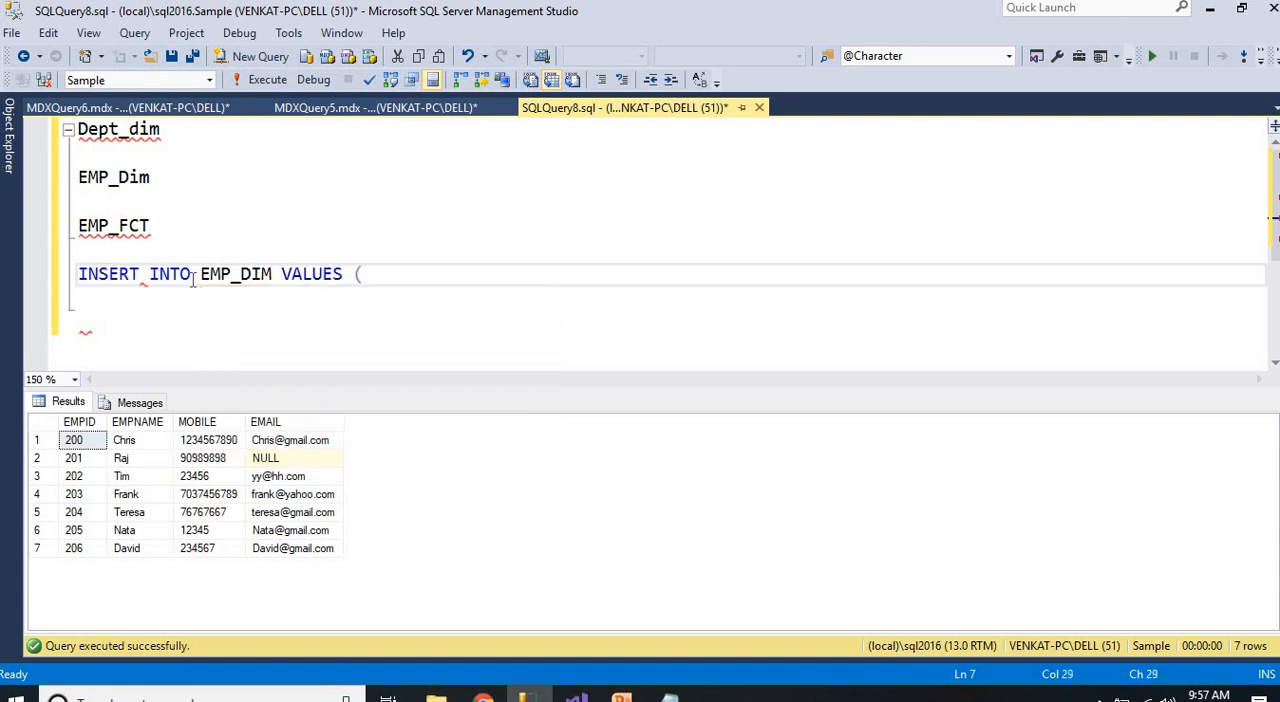
{"action": "type", "text": "''"}
{"action": "type", "text": "Dan"}
{"action": "type", "text": "iw"}
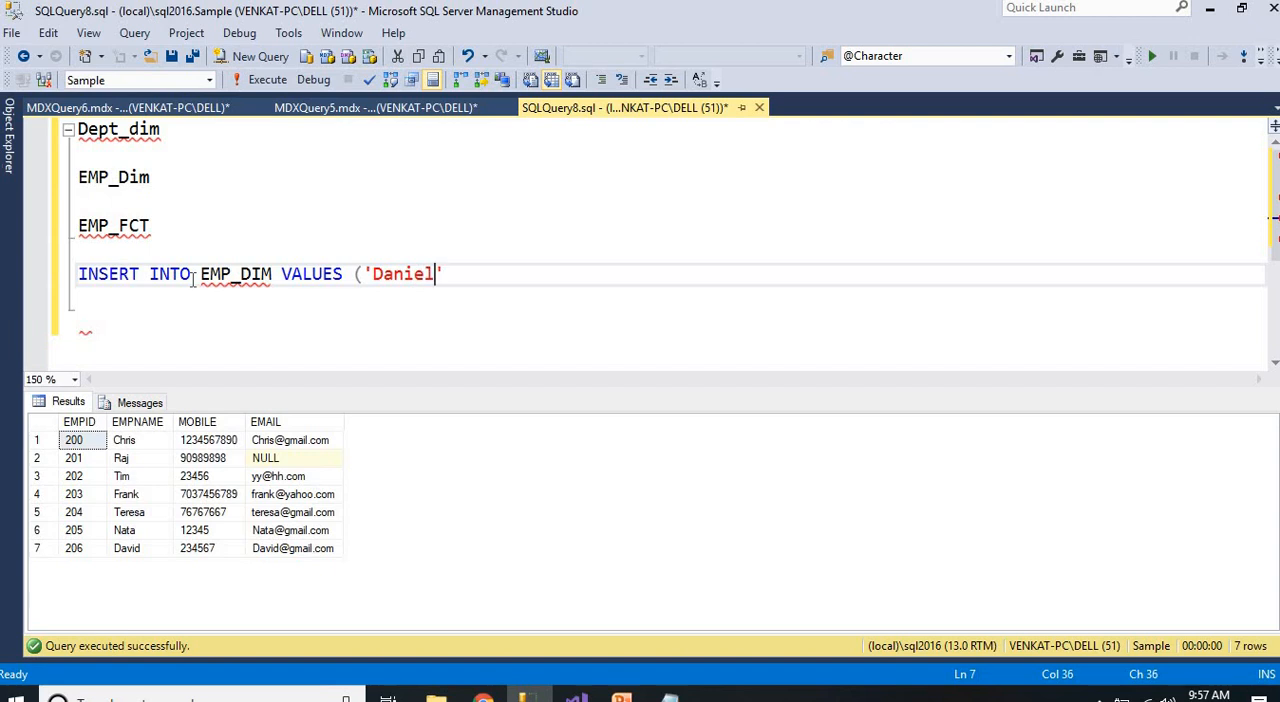
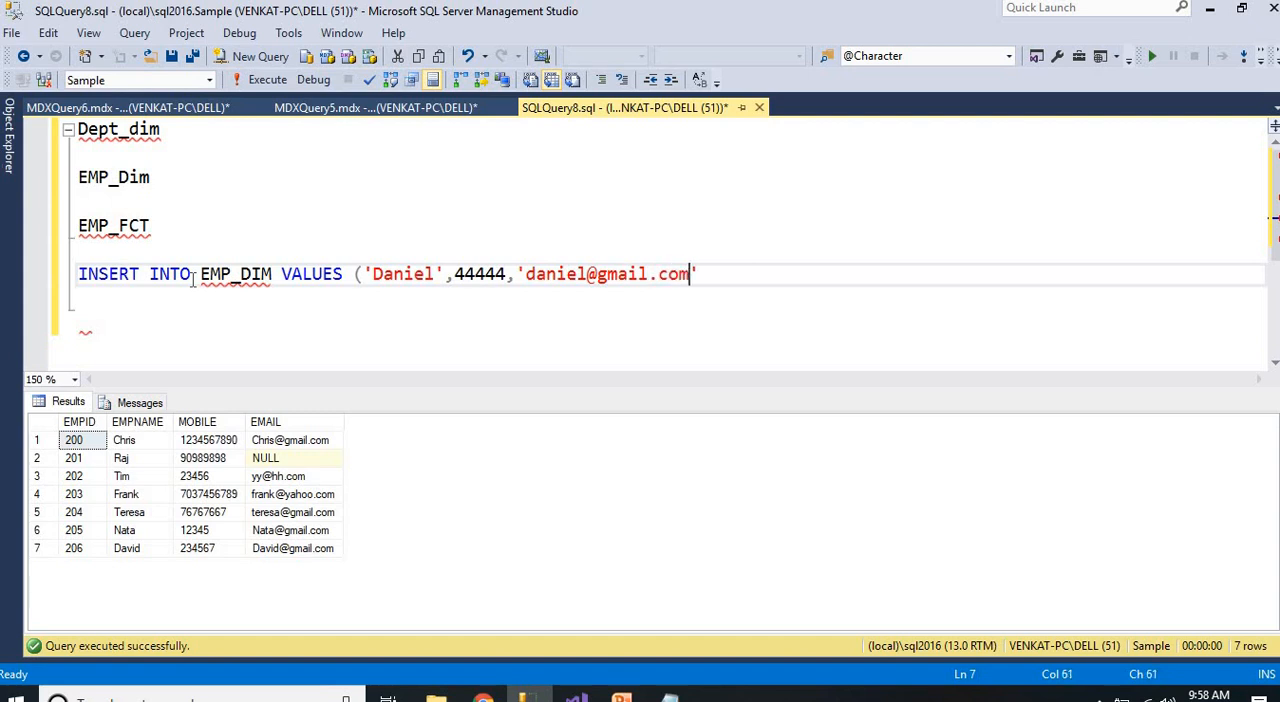
{"action": "type", "text": ")"}
Complete the EMP_DIM insert with the new employee's name, mobile number and e-mail, and execute only that statement
{"action": "key", "text": "shift+Home"}
{"action": "left_click", "coordinate": [266, 79]}
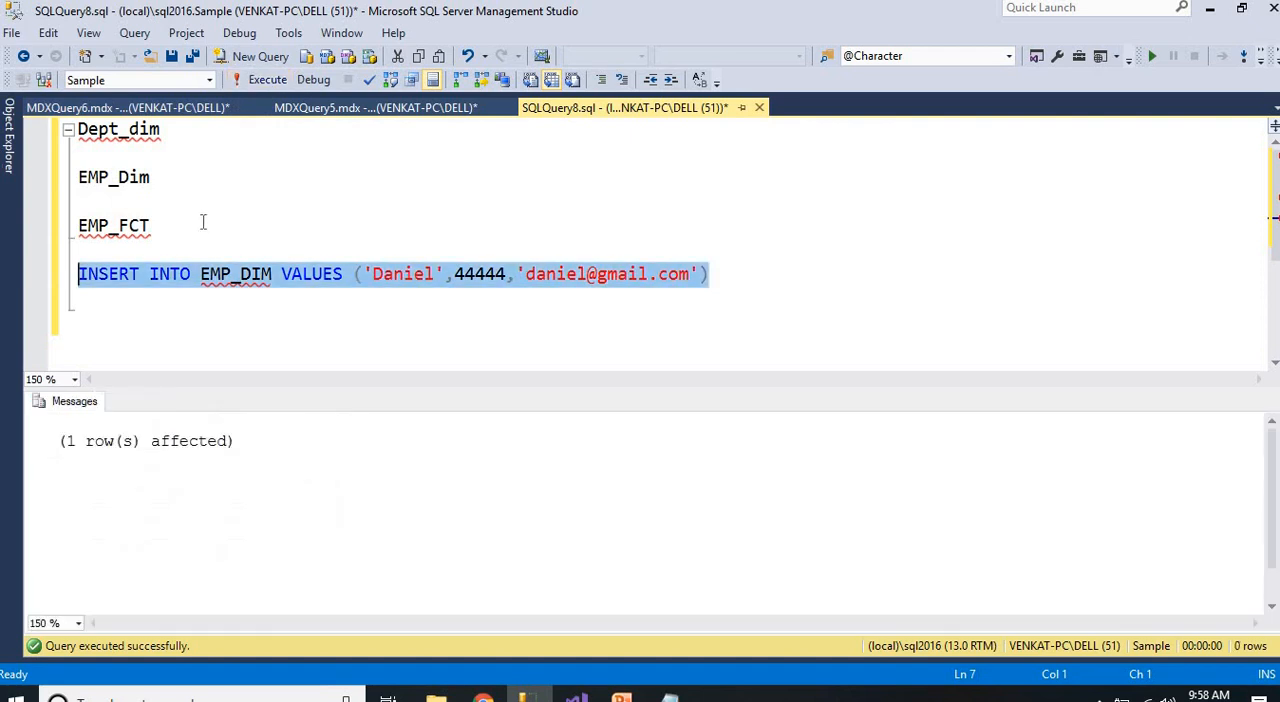
List the EMP_Dim rows to check the new employee, and list the EMP_FCT rows
{"action": "double_click", "coordinate": [121, 177]}
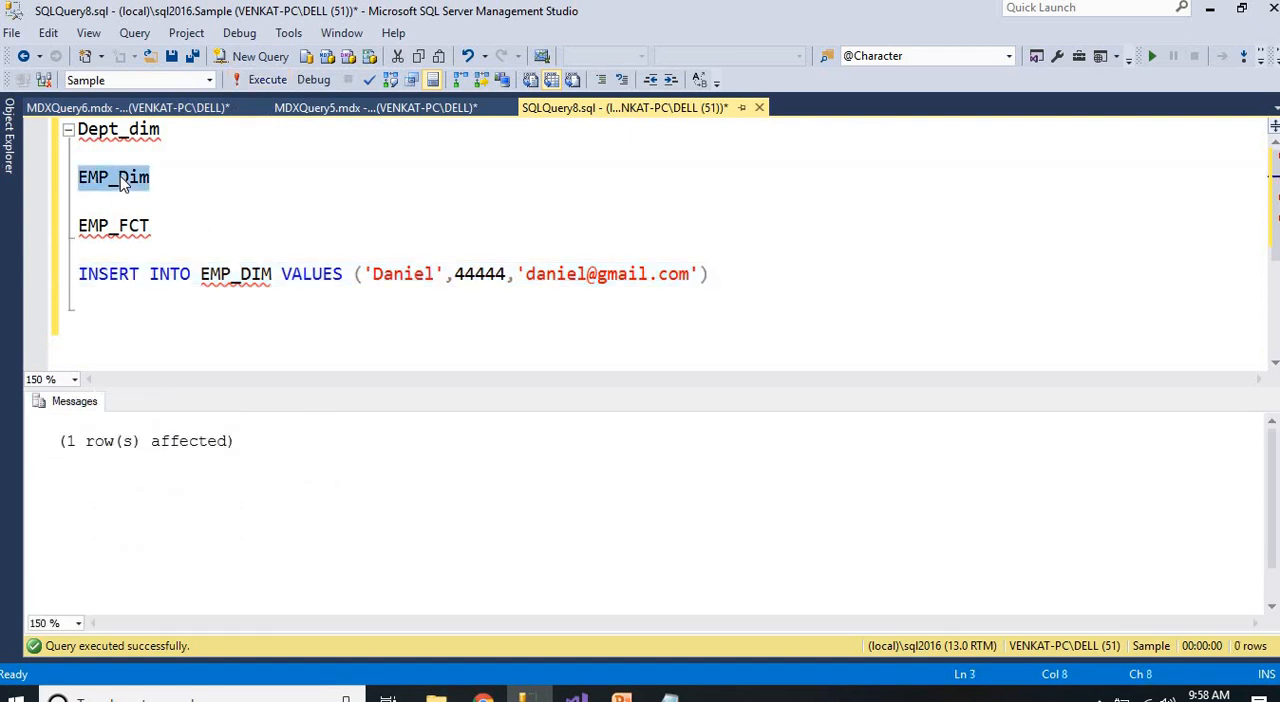
{"action": "key", "text": "F5"}
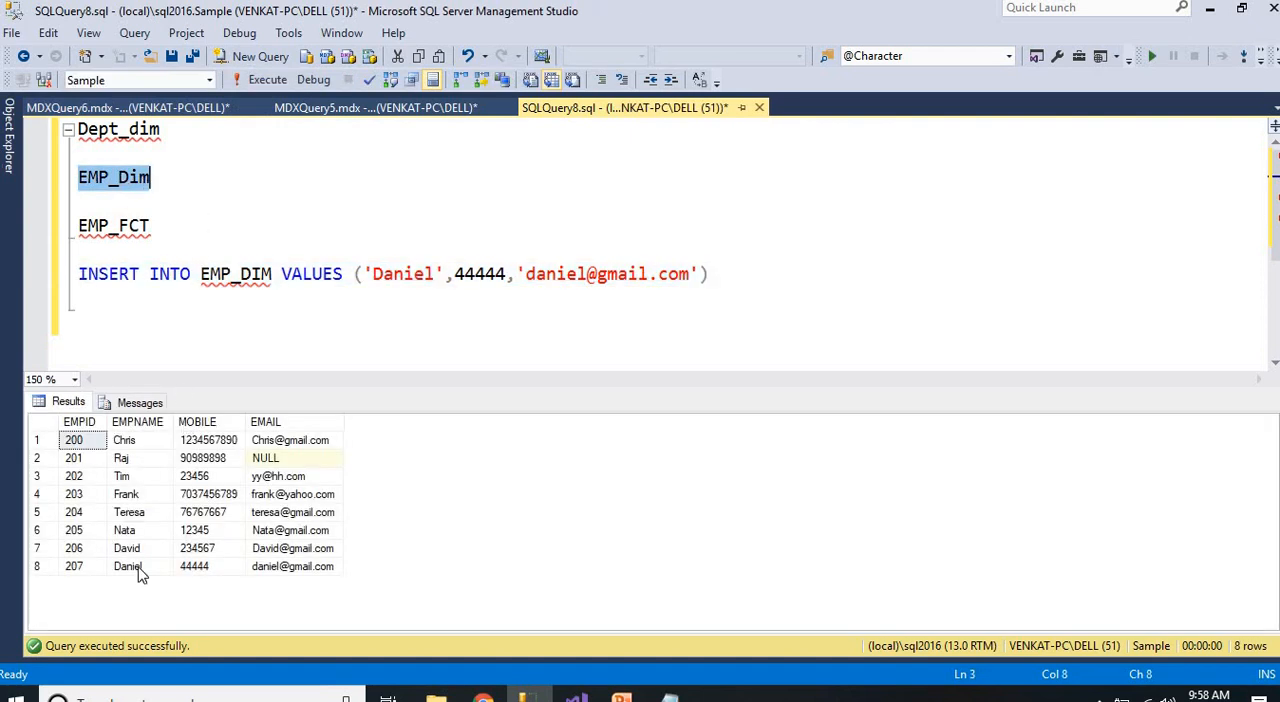
{"action": "left_click", "coordinate": [138, 567]}
{"action": "double_click", "coordinate": [119, 225]}
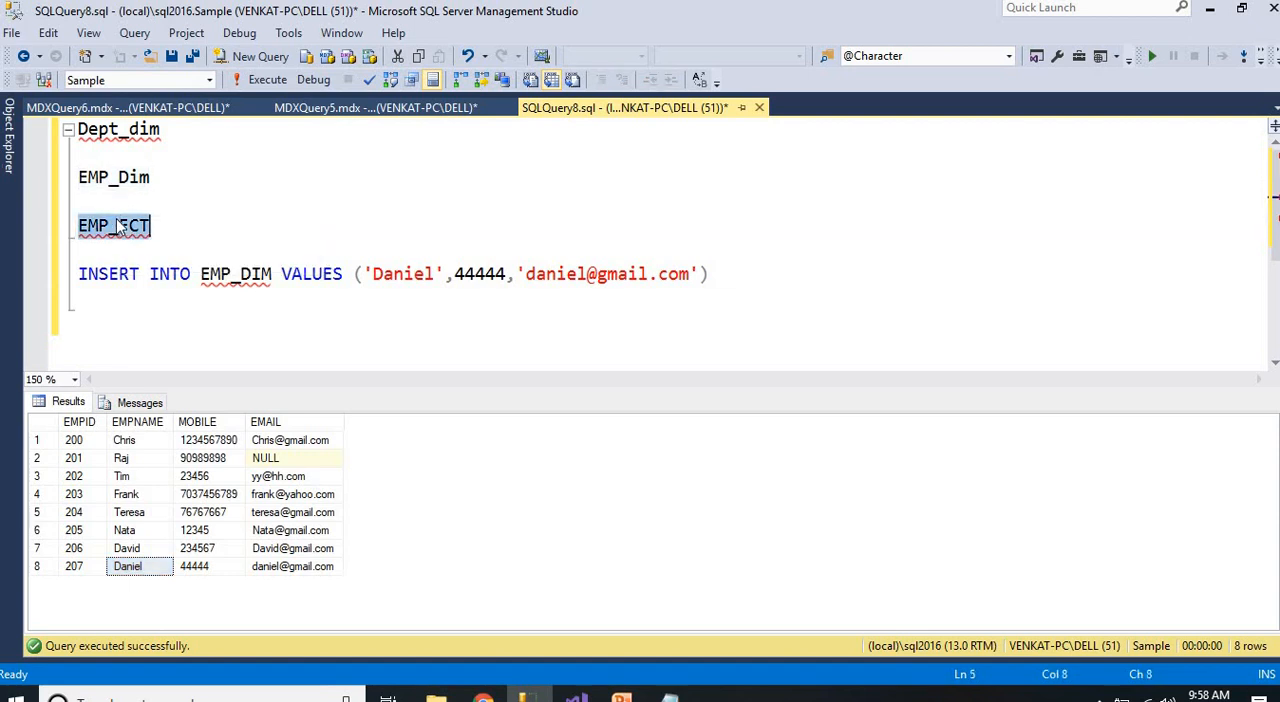
{"action": "key", "text": "F5"}
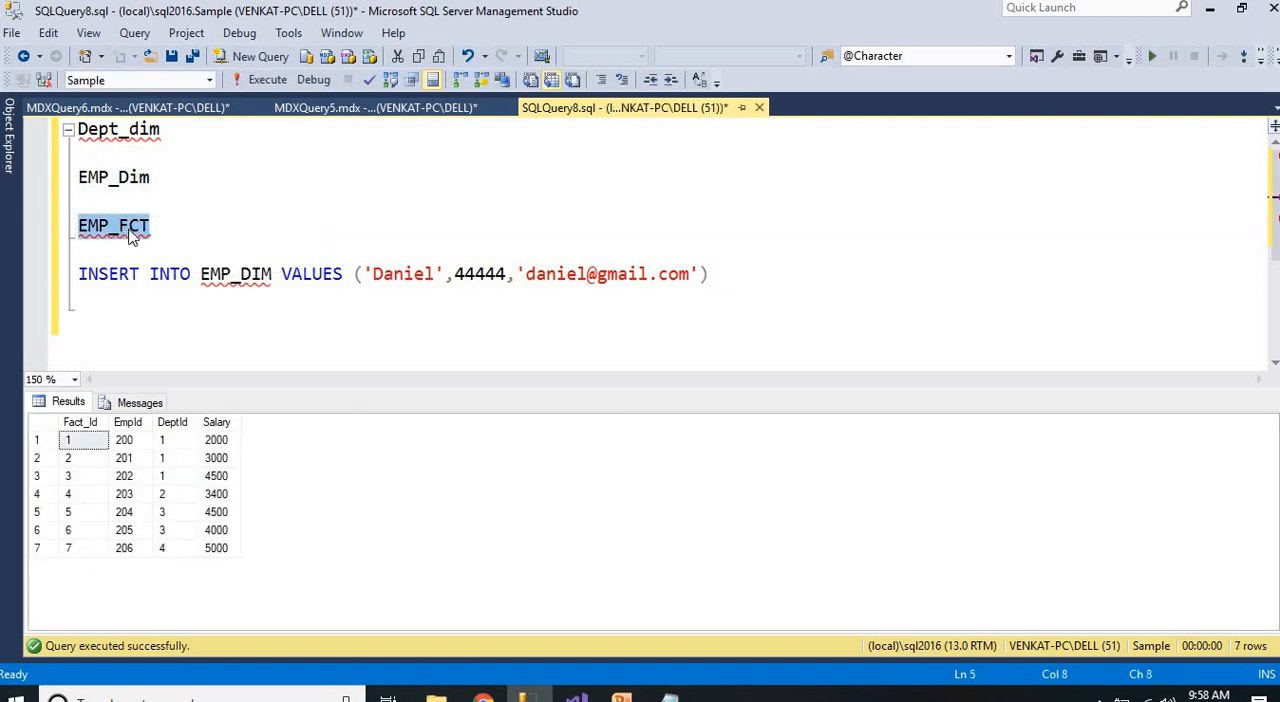
Start an INSERT INTO EMP_FCT statement two lines below the EMP_DIM insert
{"action": "left_click", "coordinate": [720, 275]}
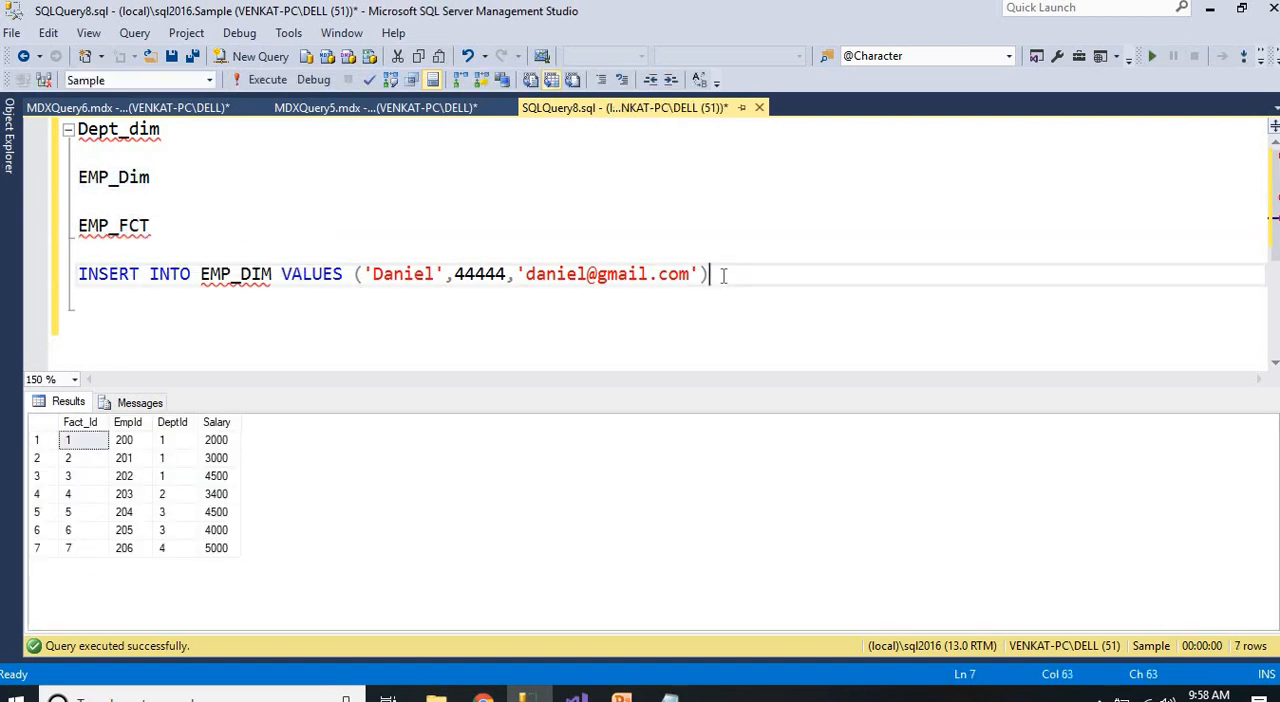
{"action": "key", "text": "Return"}
{"action": "key", "text": "Return"}
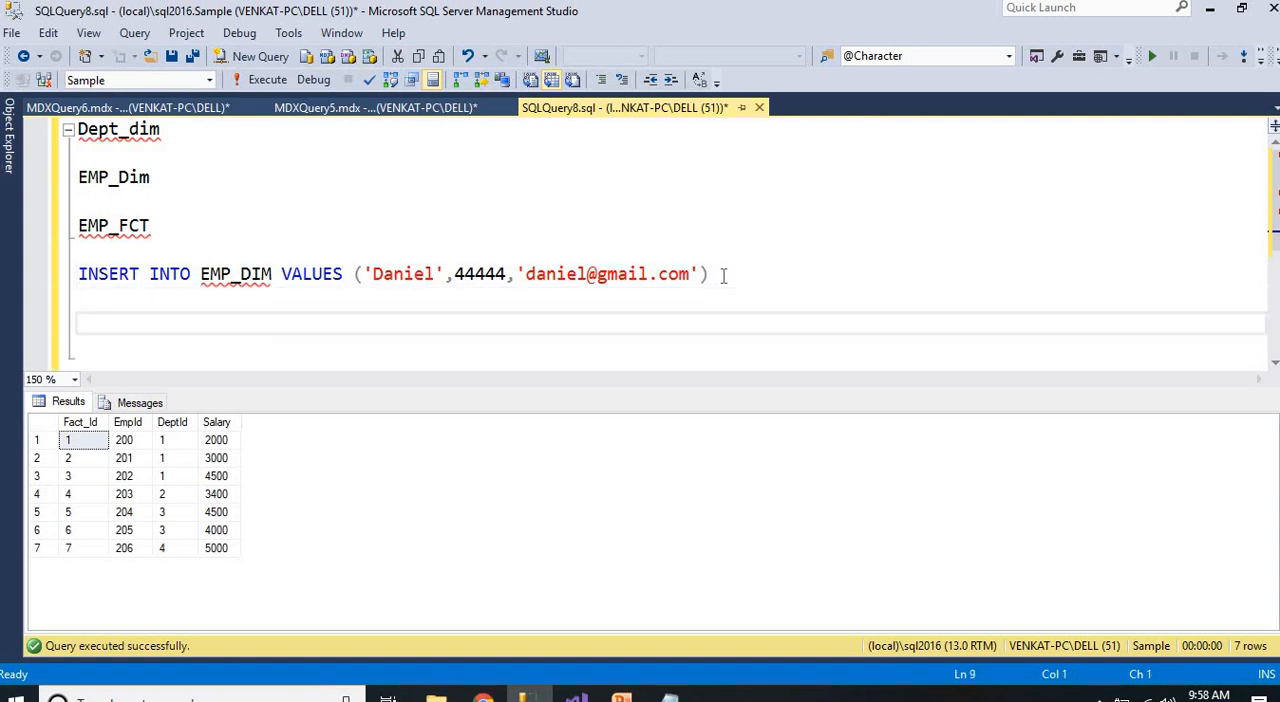
{"action": "type", "text": "INSERT INTO EMP"}
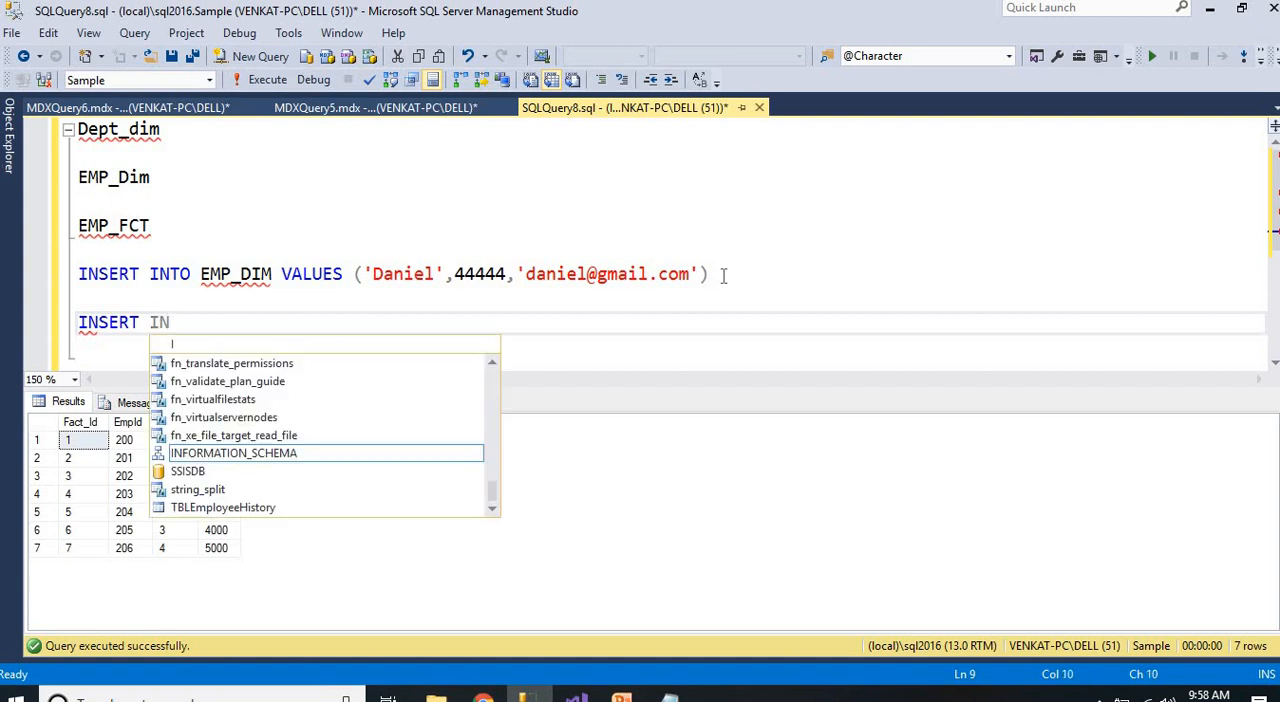
{"action": "key", "text": "BackSpace"}
{"action": "type", "text": "EMP_FCT"}
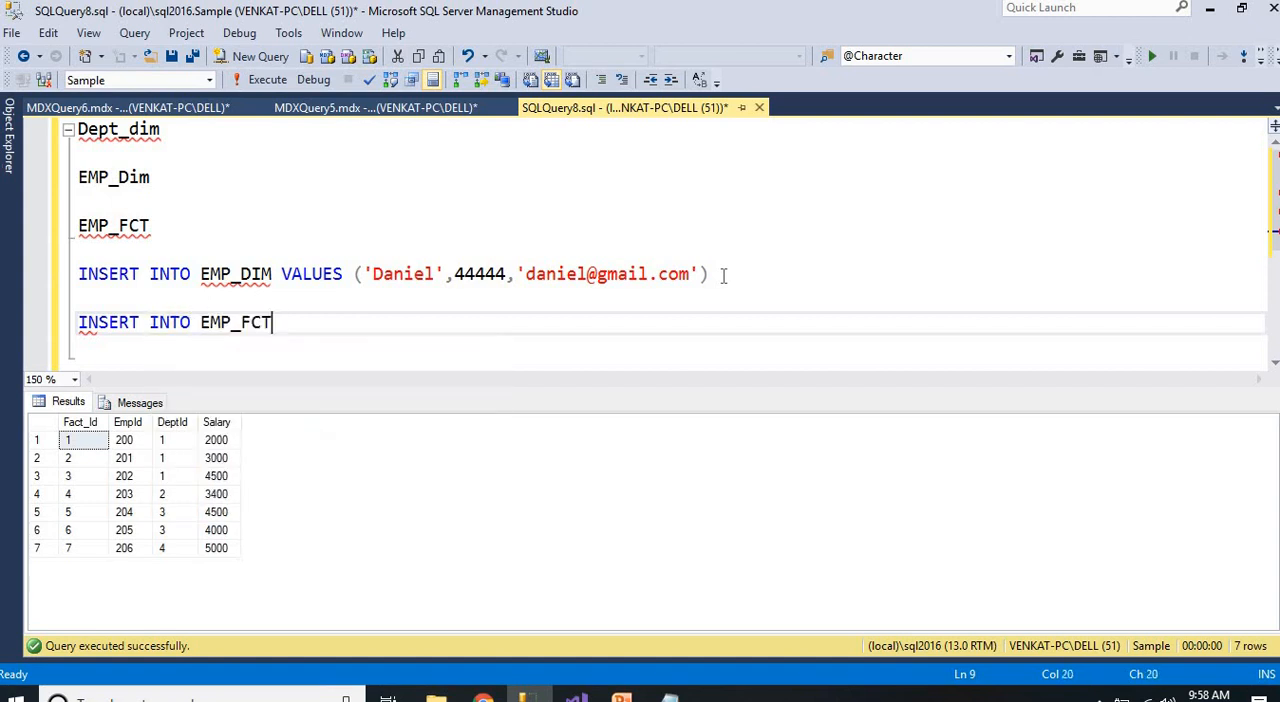
{"action": "type", "text": " VLUE"}
Add a VALUES clause to the EMP_FCT insert, with employee ID 207 as its first value
{"action": "key", "text": "BackSpace"}
{"action": "key", "text": "BackSpace"}
{"action": "key", "text": "BackSpace"}
{"action": "type", "text": "UES("}
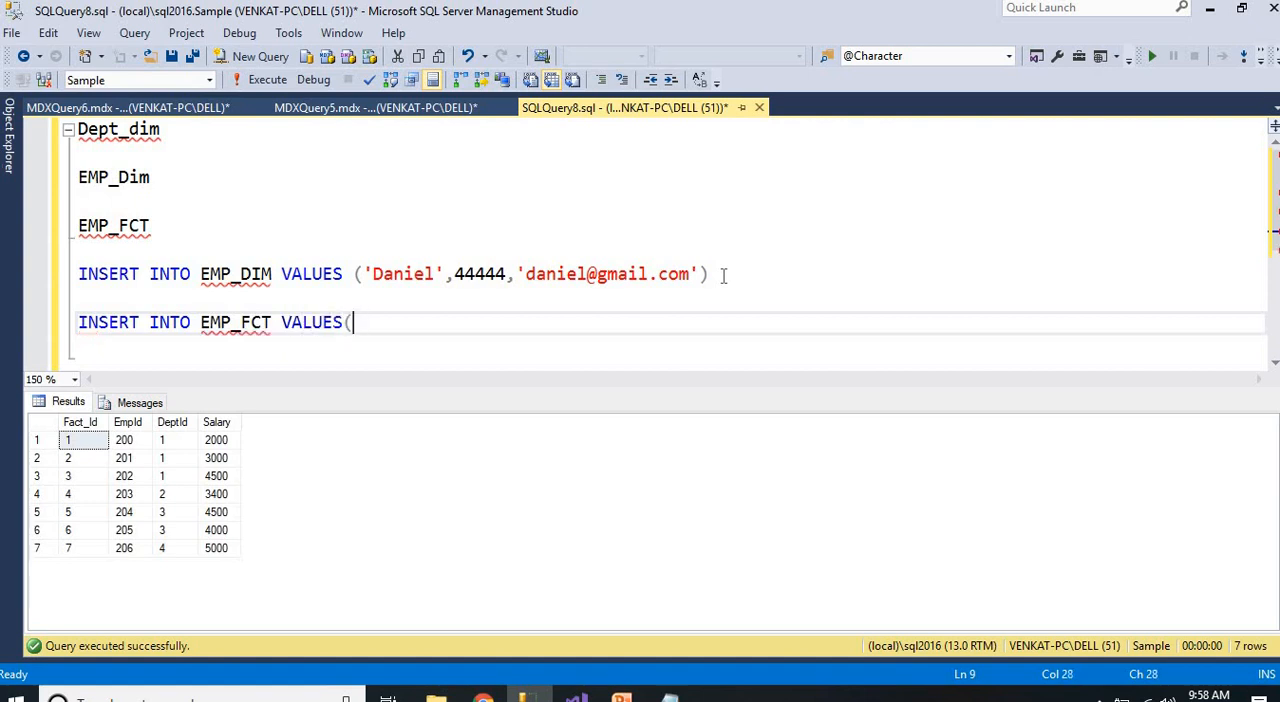
{"action": "type", "text": "207,"}
Check the Admin salary in the new MDX query's results and list the Dept_dim rows to look up the department IDs
{"action": "left_click", "coordinate": [196, 110]}
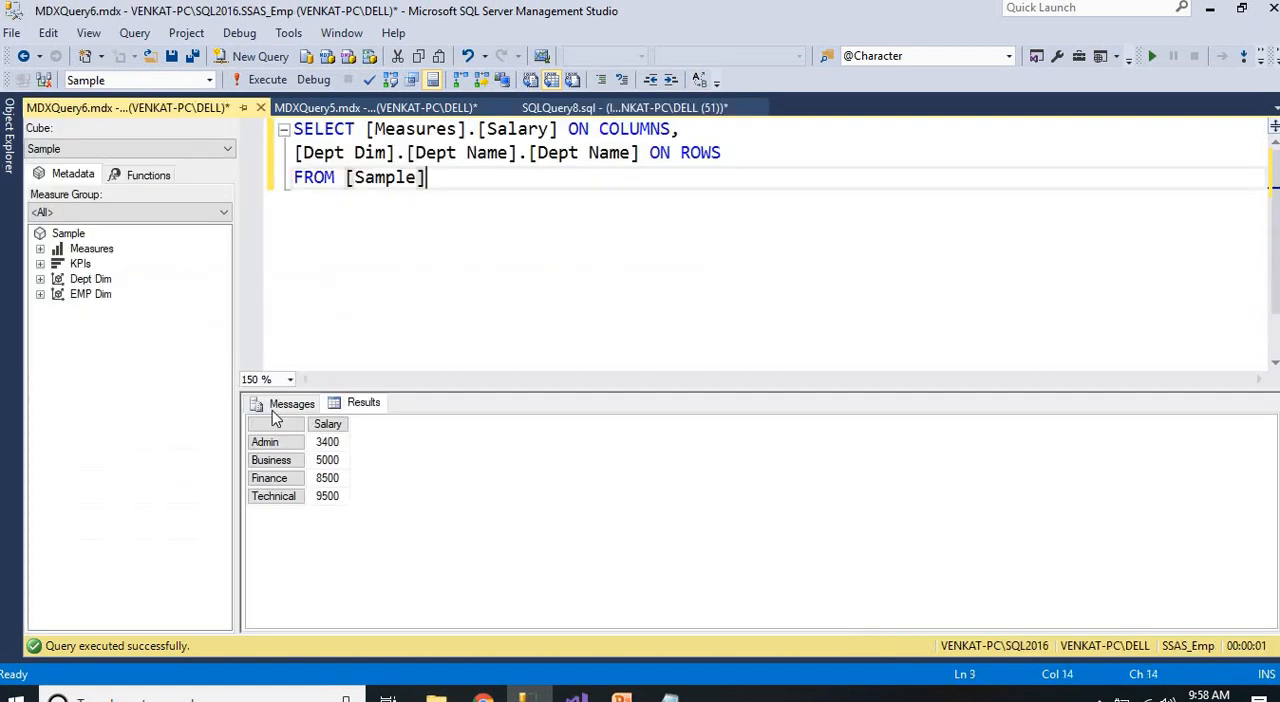
{"action": "left_click", "coordinate": [327, 443]}
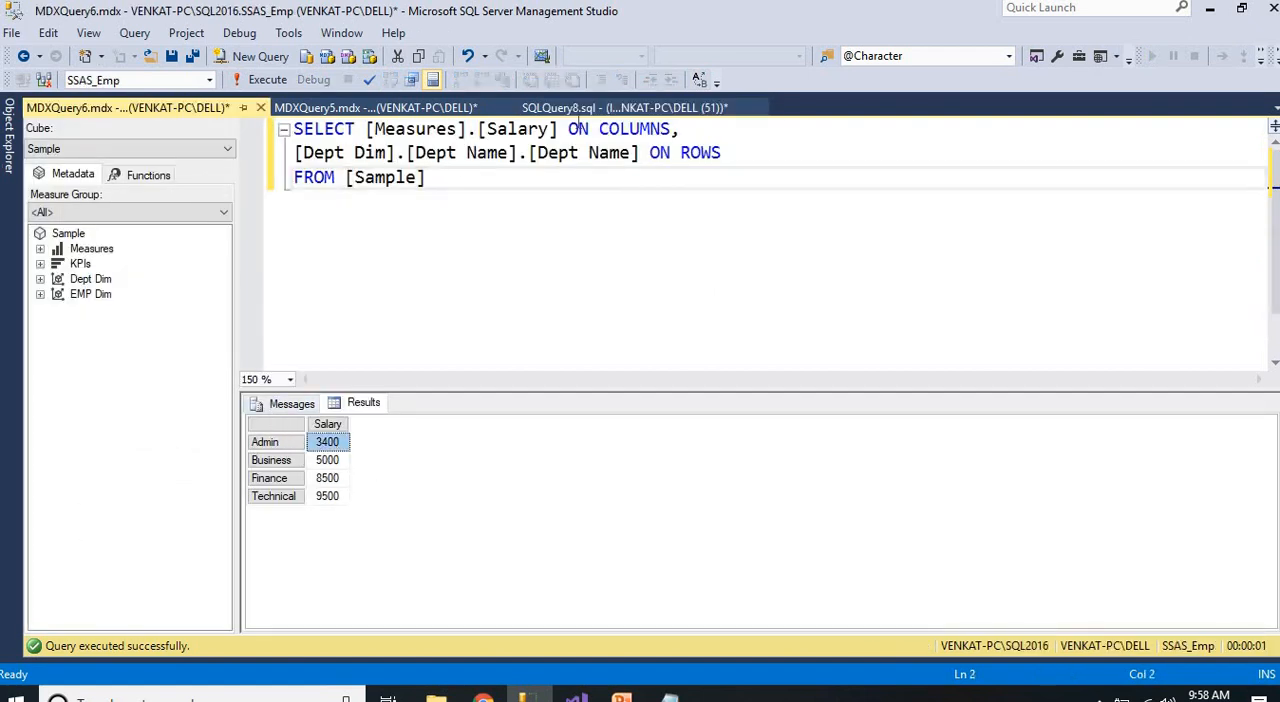
{"action": "left_click", "coordinate": [590, 107]}
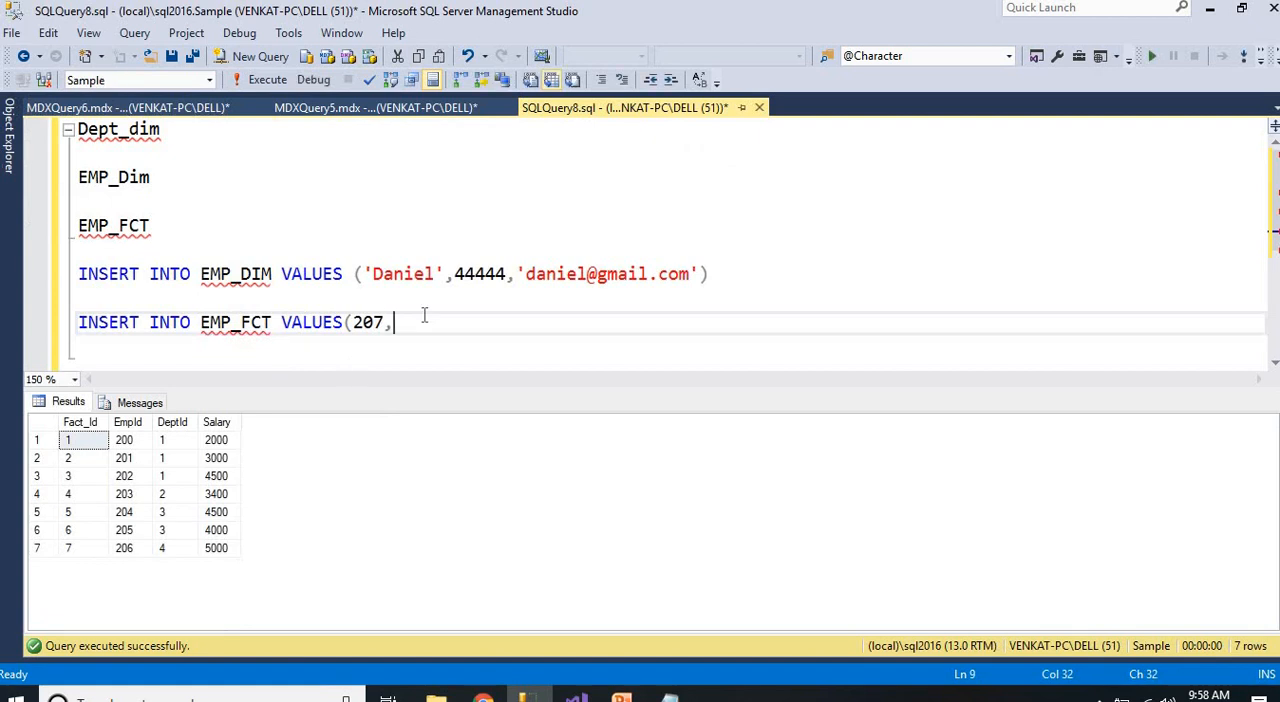
{"action": "double_click", "coordinate": [120, 131]}
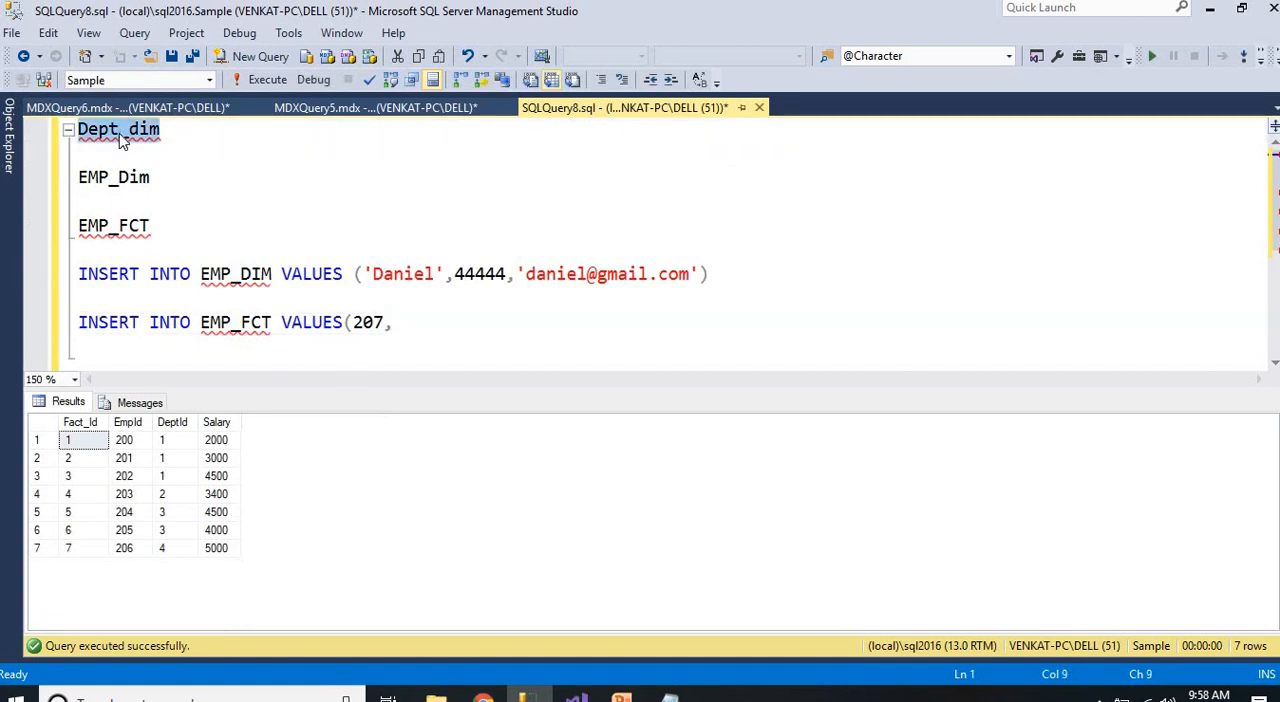
{"action": "key", "text": "F5"}
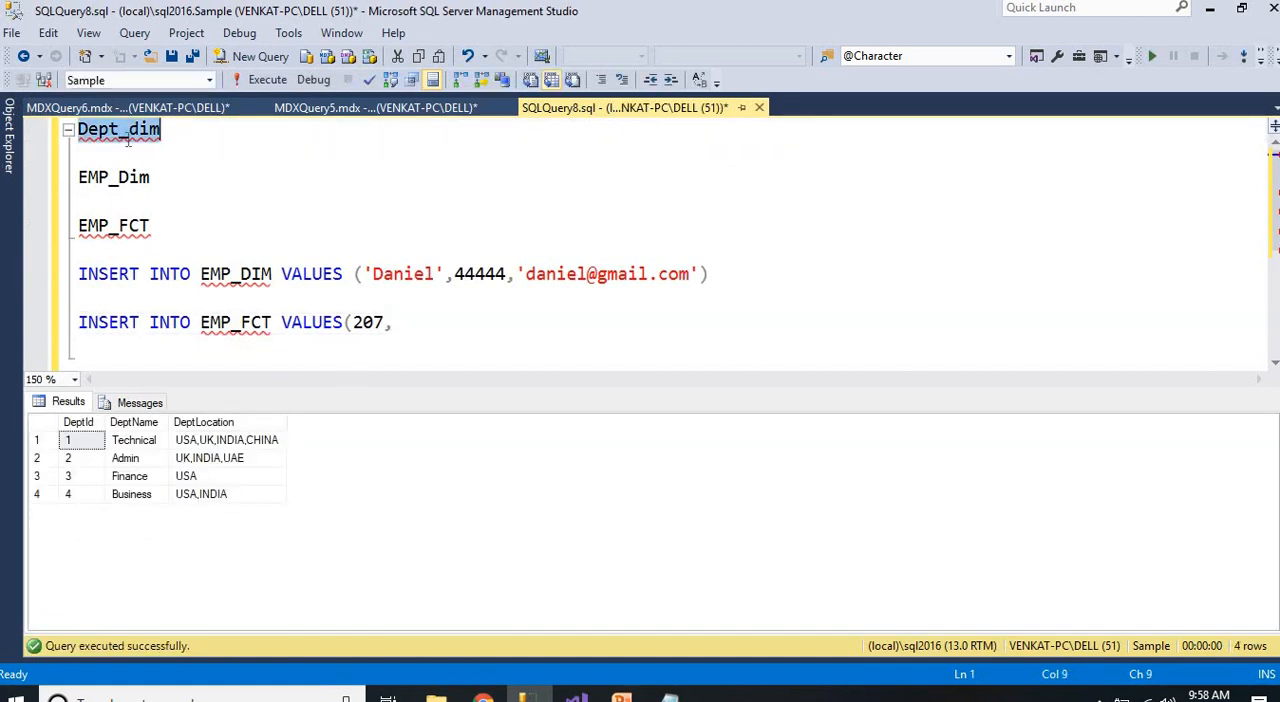
List the EMP_FCT rows to check the columns, and complete the EMP_FCT insert with department ID 2 and salary 9000
{"action": "left_click", "coordinate": [407, 322]}
{"action": "double_click", "coordinate": [262, 324]}
{"action": "key", "text": "F5"}
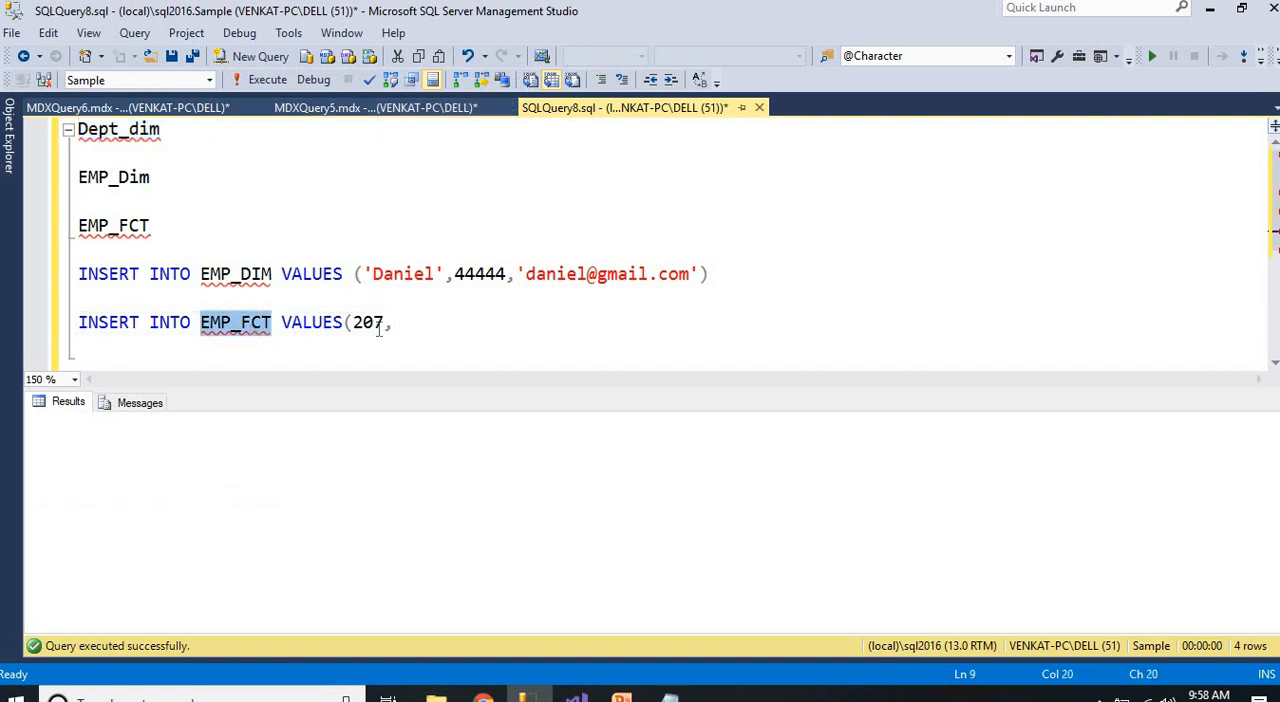
{"action": "left_click", "coordinate": [408, 326]}
{"action": "type", "text": "2,"}
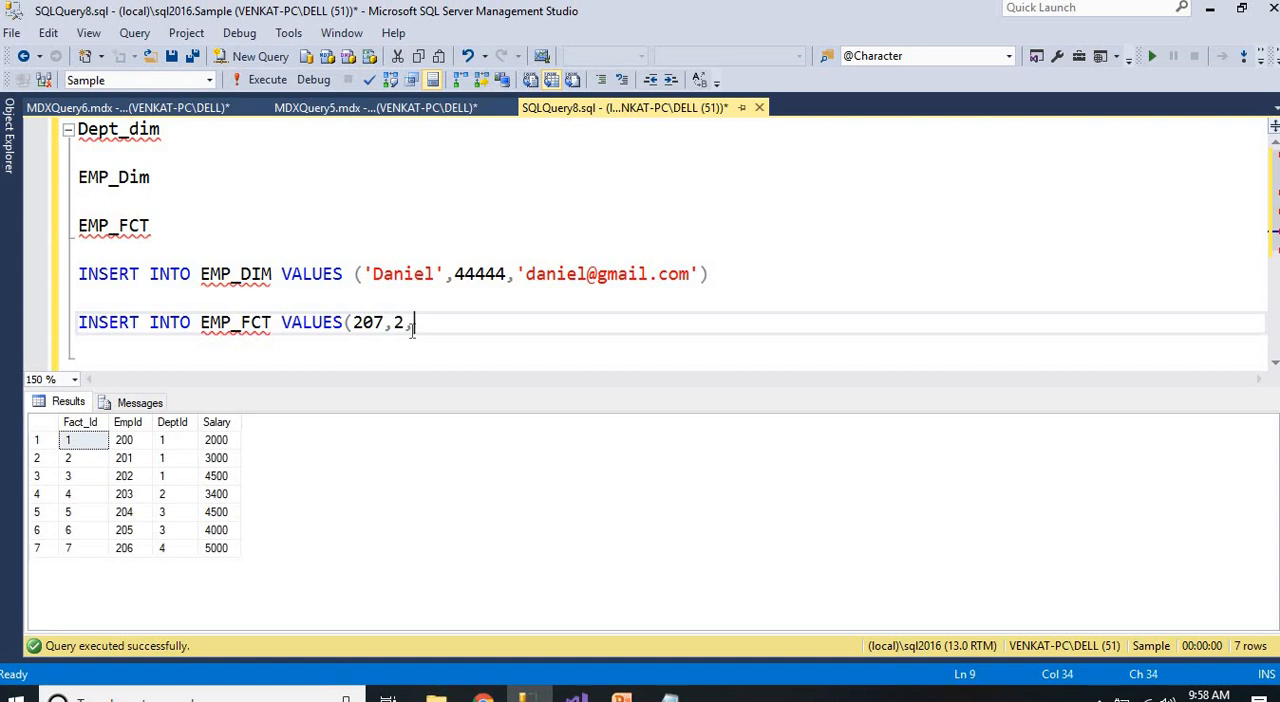
{"action": "type", "text": "9000)"}
Run only the INSERT INTO EMP_FCT statement
{"action": "left_click_drag", "start_coordinate": [494, 328], "coordinate": [130, 326]}
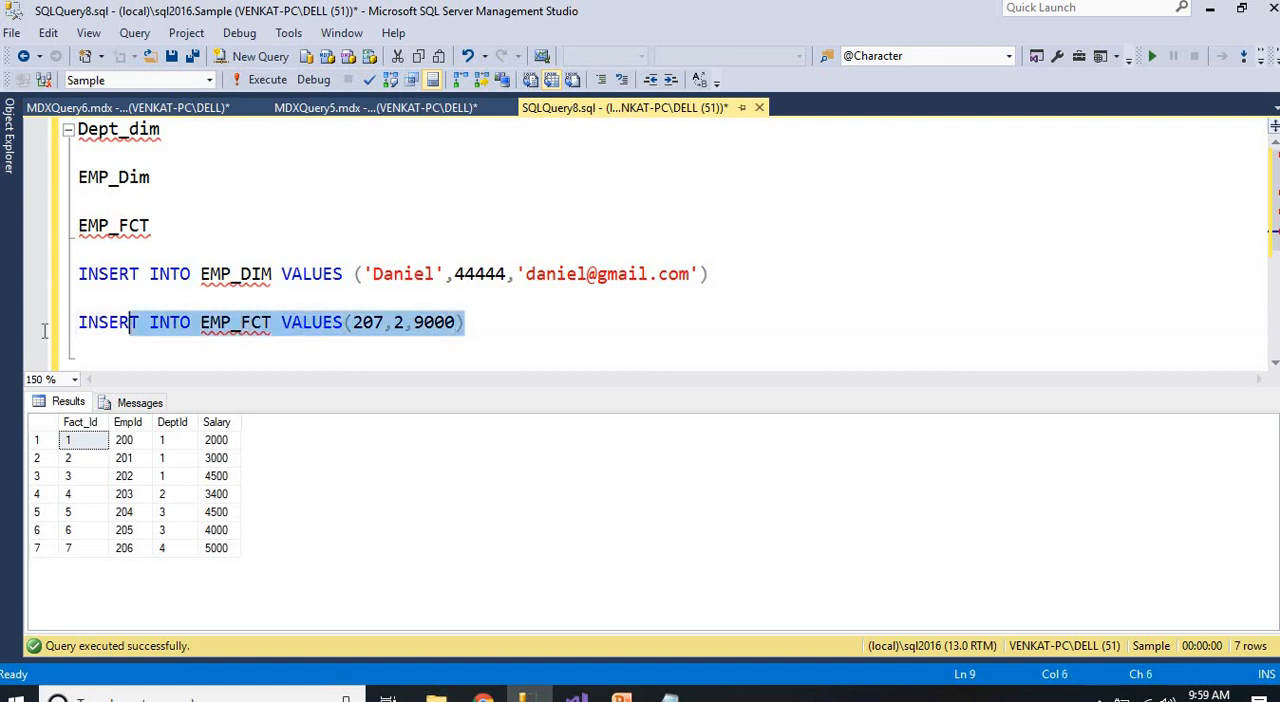
{"action": "left_click_drag", "start_coordinate": [44, 331], "coordinate": [42, 336]}
{"action": "left_click", "coordinate": [262, 79]}
{"action": "left_click", "coordinate": [288, 246]}
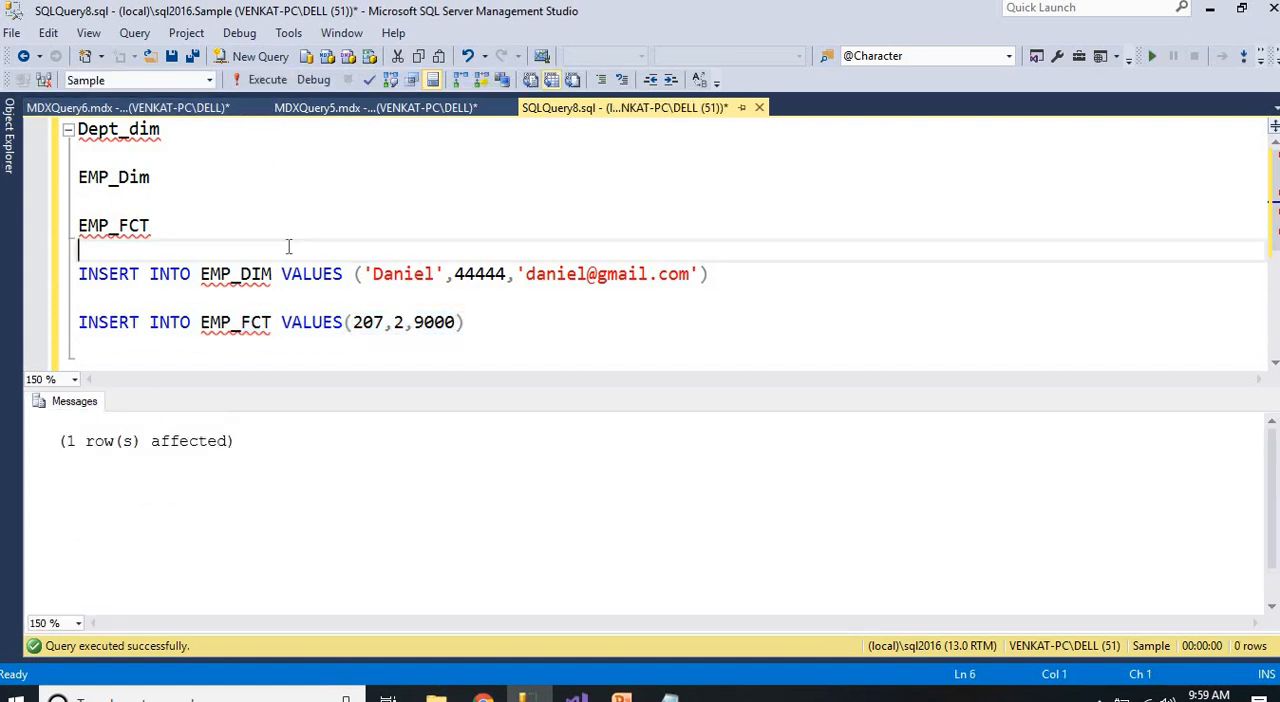
List the EMP_FCT rows and check the new row for employee 207 and the salaries of department 2
{"action": "double_click", "coordinate": [133, 229]}
{"action": "key", "text": "F5"}
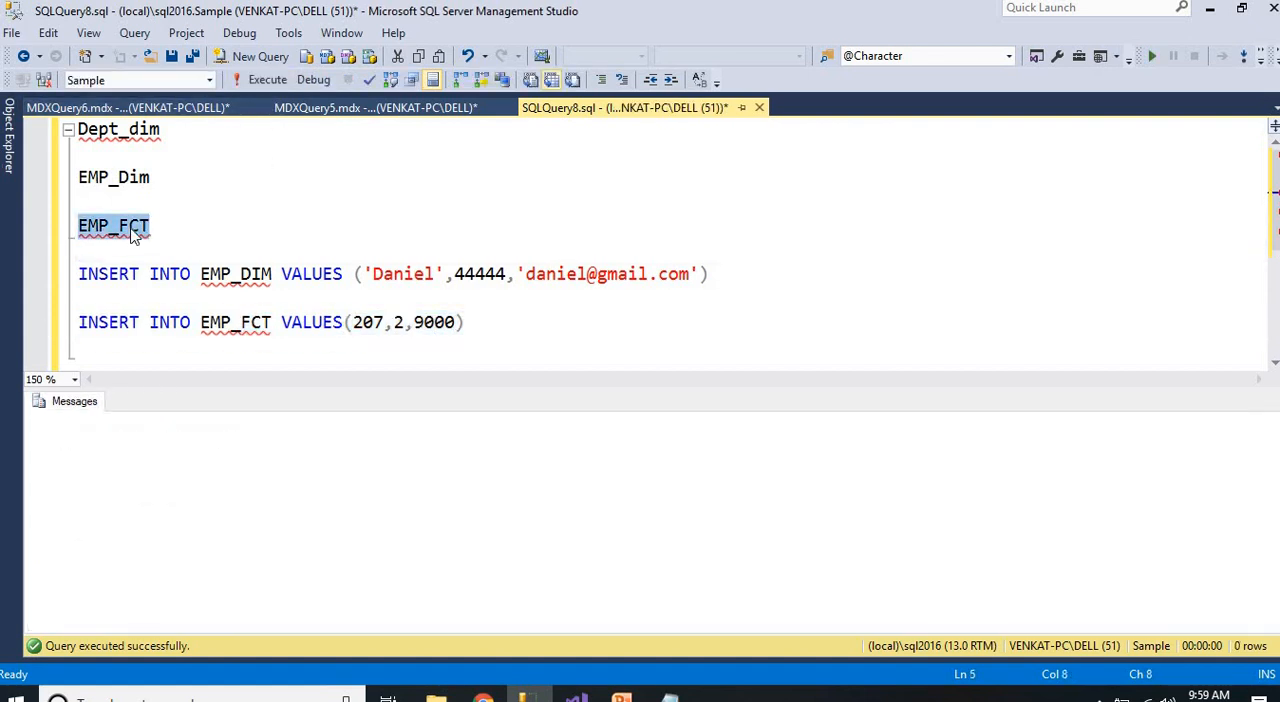
{"action": "left_click_drag", "start_coordinate": [86, 567], "coordinate": [178, 573]}
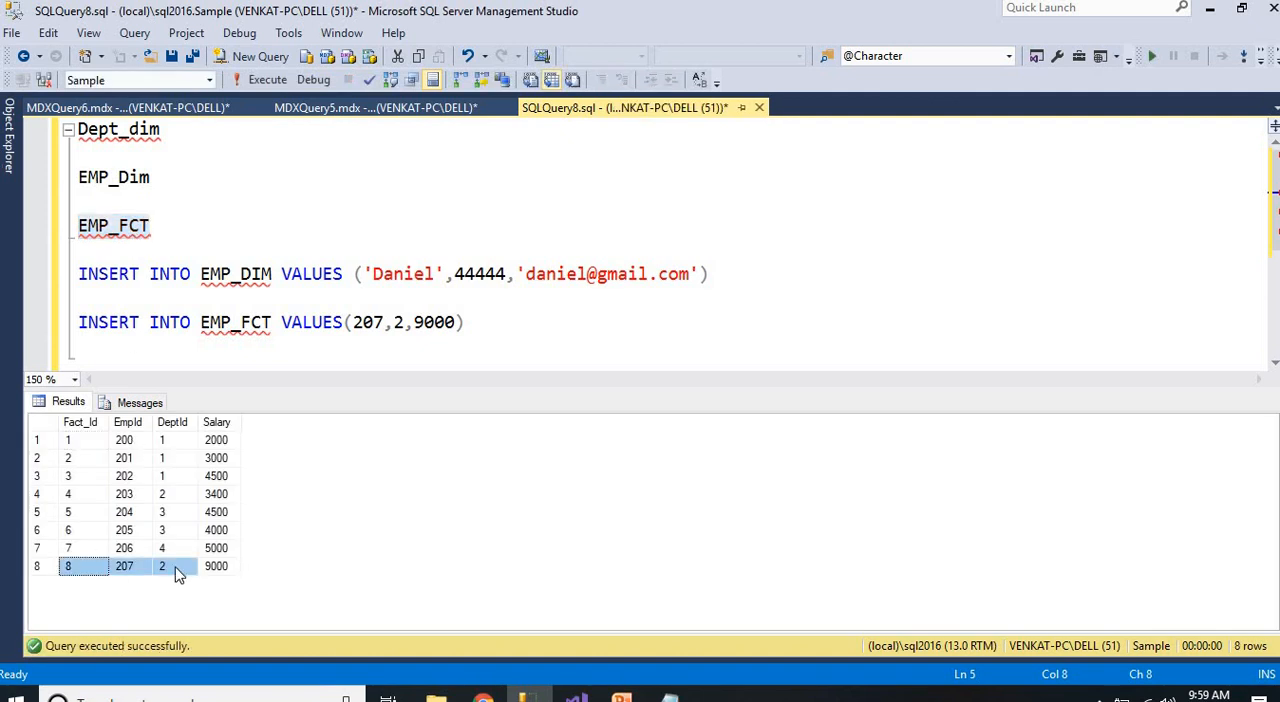
{"action": "left_click", "coordinate": [178, 573]}
{"action": "left_click", "coordinate": [212, 572]}
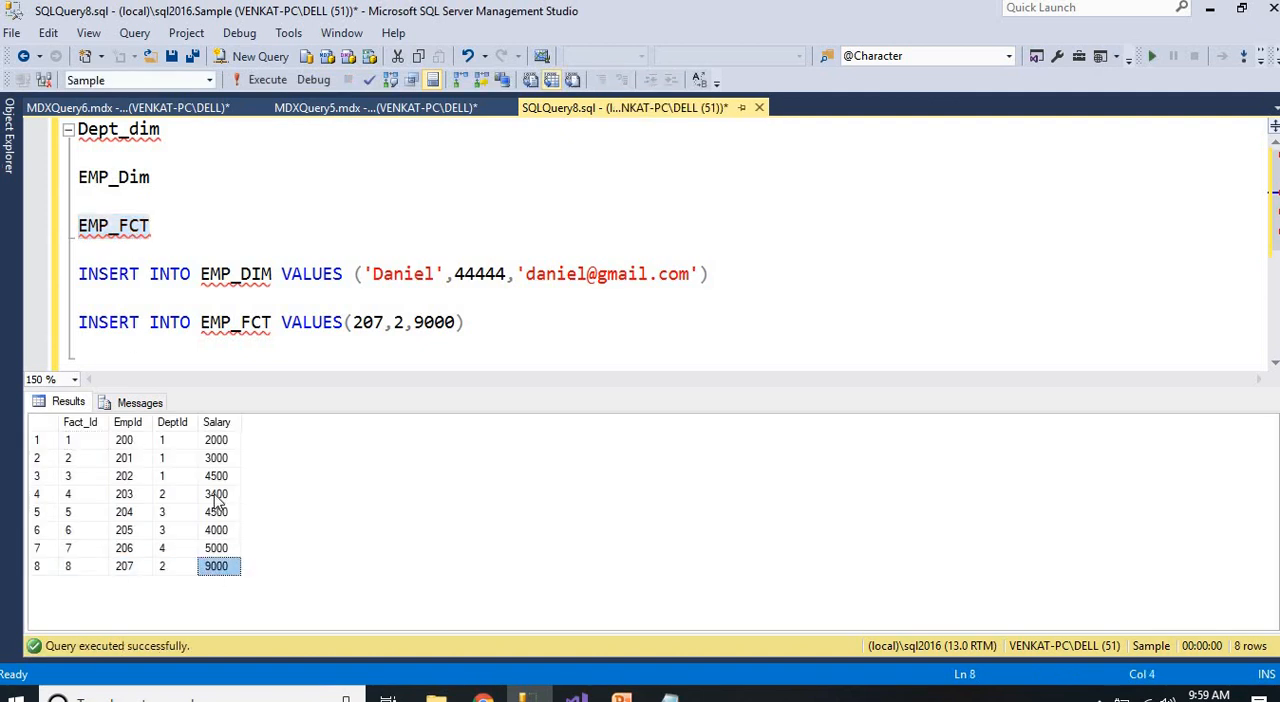
{"action": "left_click", "coordinate": [216, 496], "text": "ctrl"}
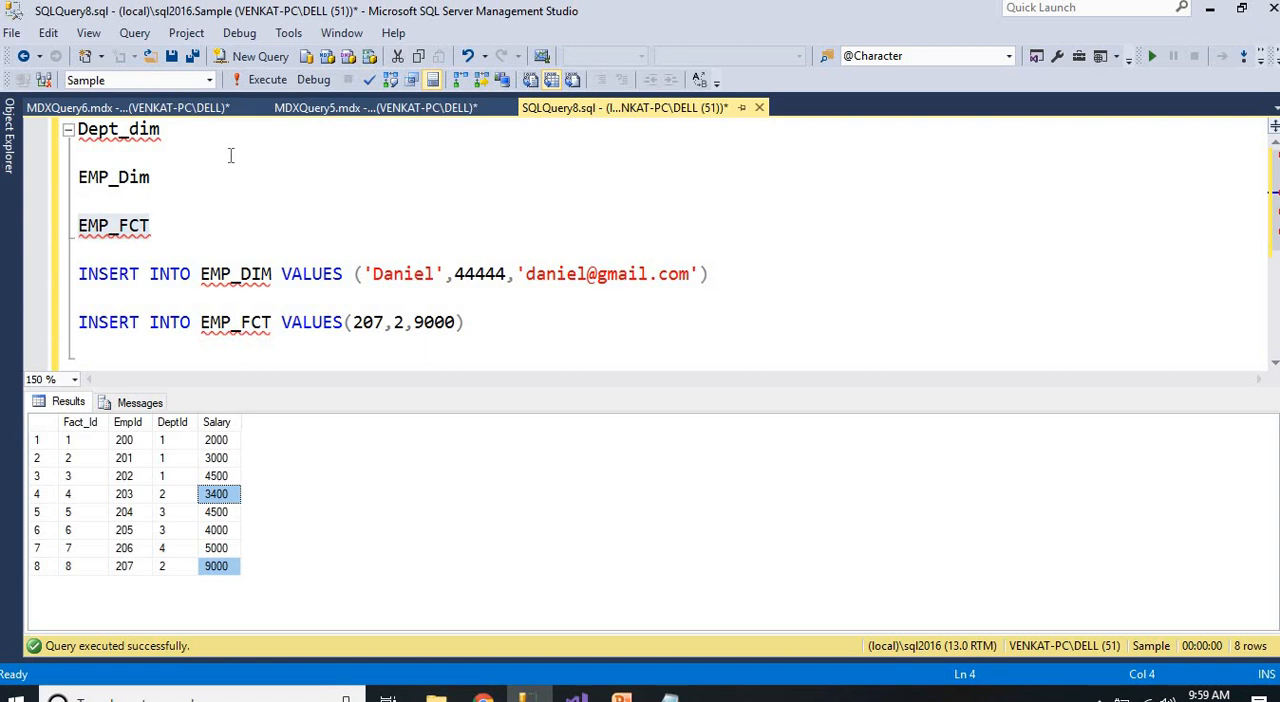
Check the Admin salary in the department salary MDX query's existing results before processing the cube
{"action": "left_click", "coordinate": [195, 109]}
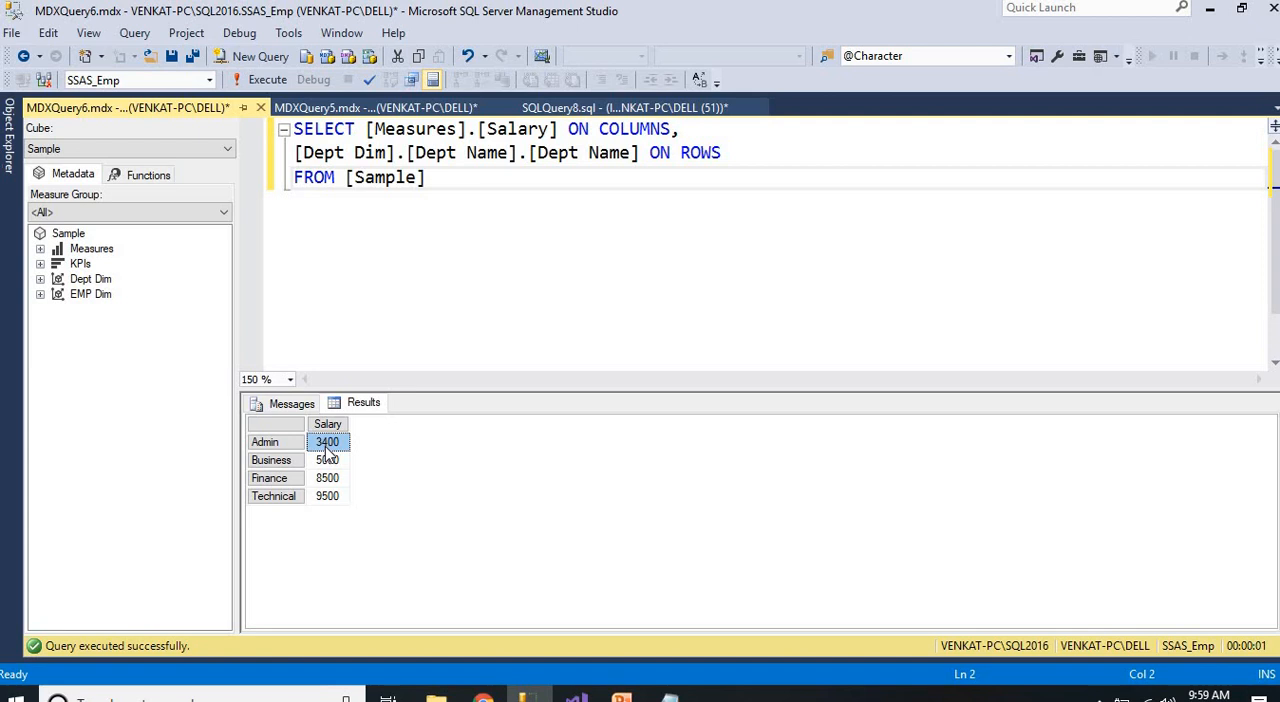
{"action": "left_click", "coordinate": [426, 274]}
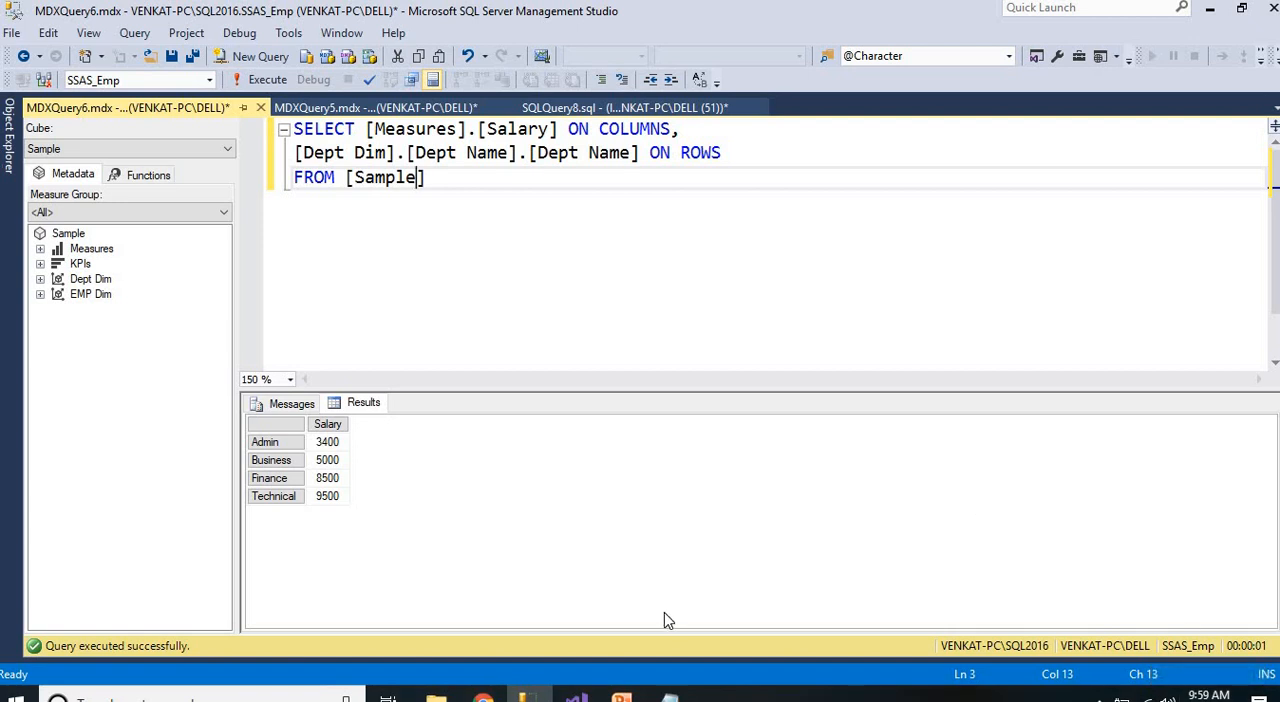
{"action": "left_click", "coordinate": [319, 449]}
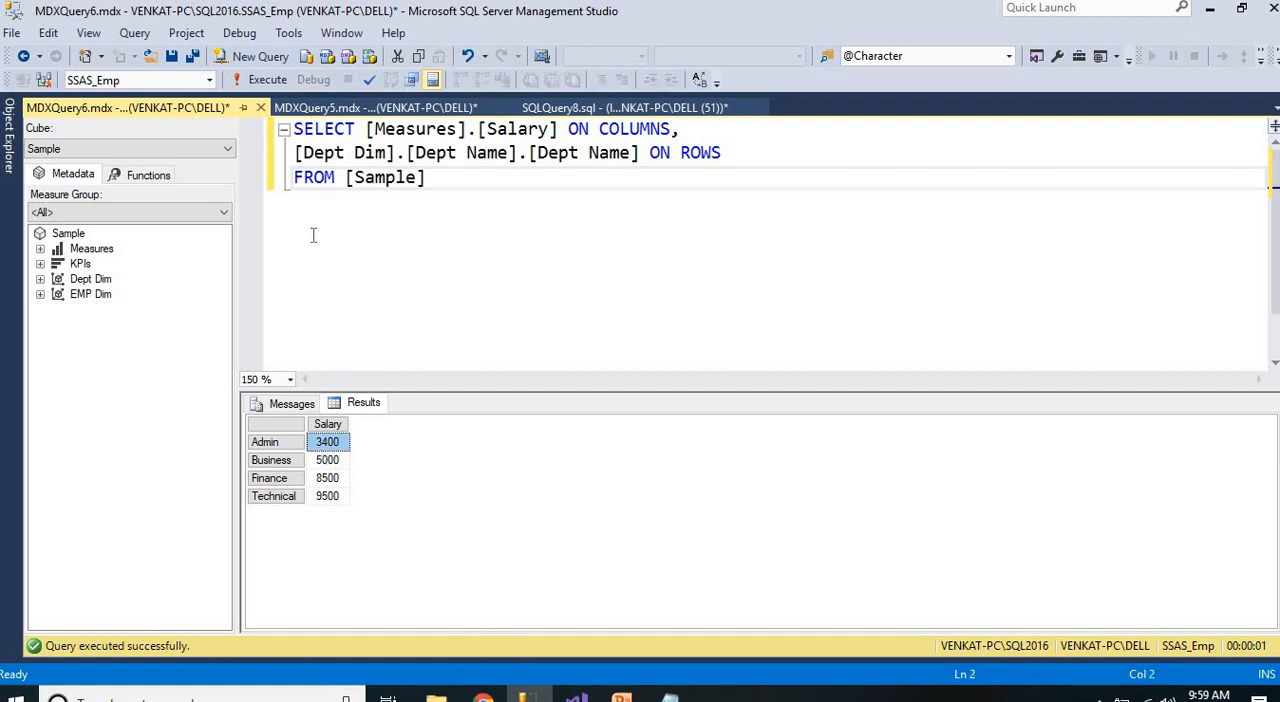
Start the SSAS job under SQL Server Agent and dismiss its status report once it finishes
{"action": "left_click", "coordinate": [6, 170]}
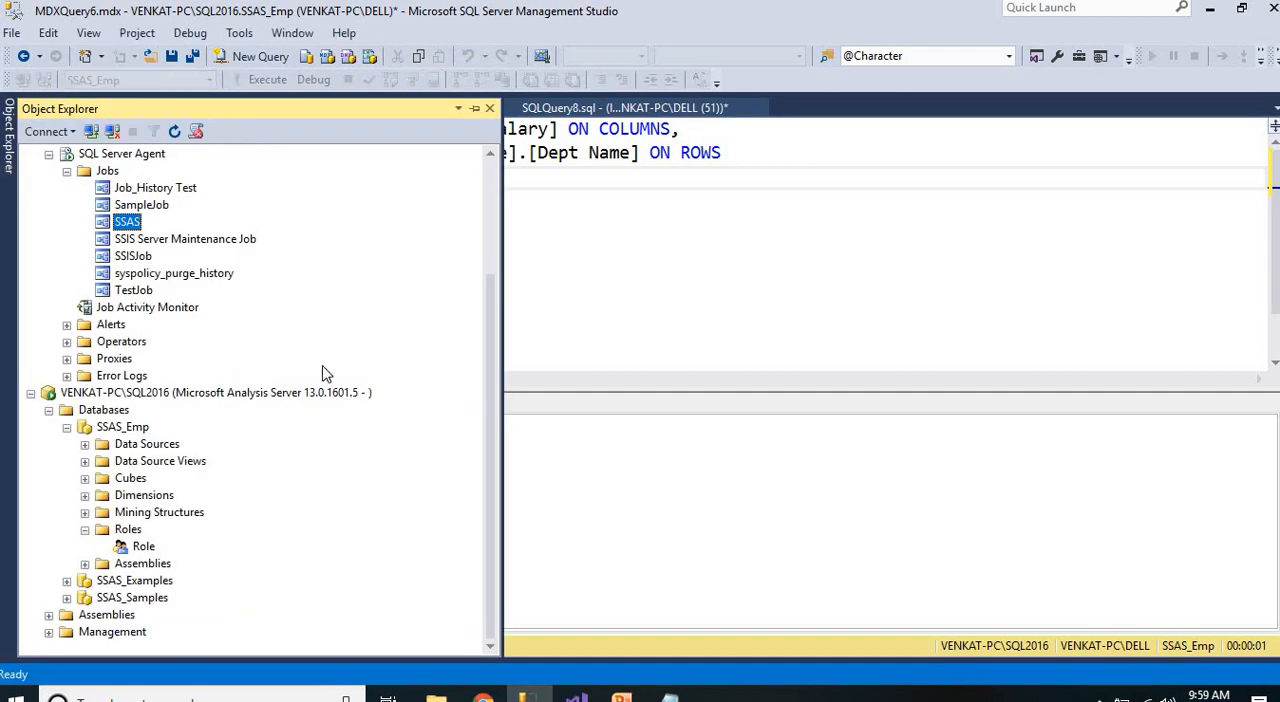
{"action": "scroll", "coordinate": [312, 376], "scroll_direction": "up", "scroll_amount": 1}
{"action": "scroll", "coordinate": [312, 376], "scroll_direction": "up", "scroll_amount": 1}
{"action": "right_click", "coordinate": [124, 326]}
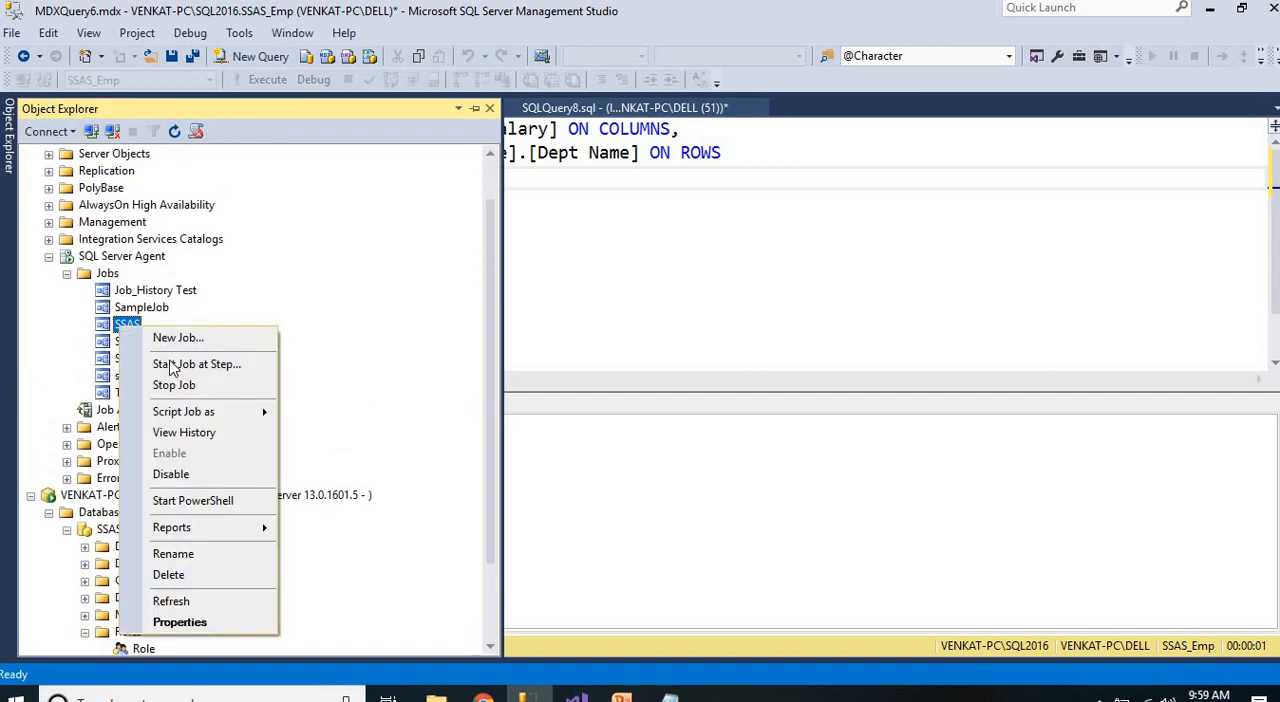
{"action": "left_click", "coordinate": [193, 364]}
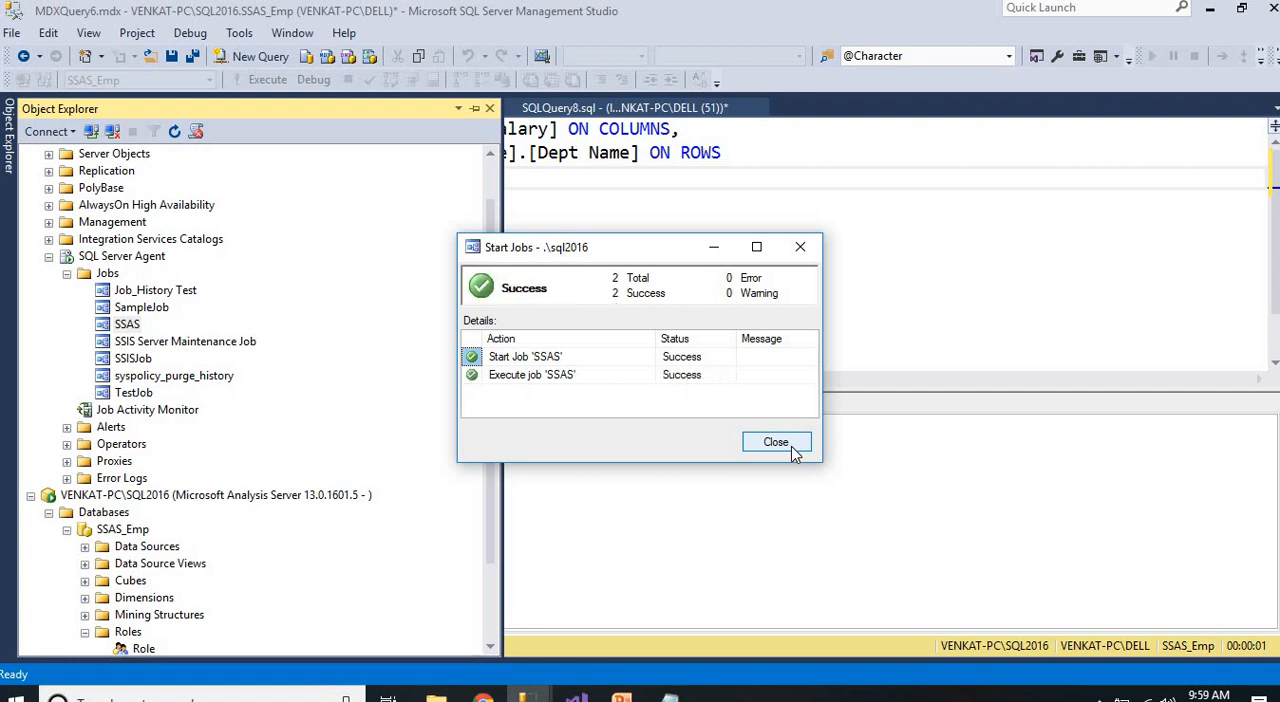
{"action": "left_click", "coordinate": [792, 451]}
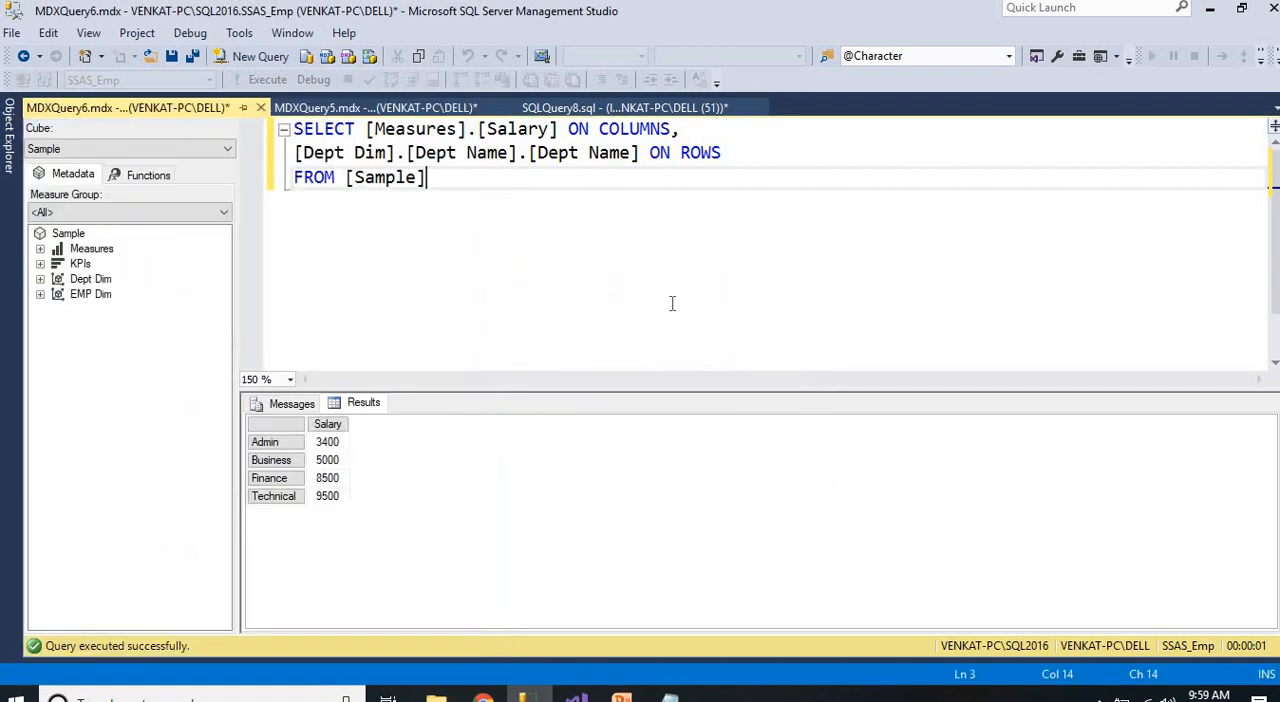
Rerun the department salary MDX query and compare its Admin salary with the other open MDX query
{"action": "left_click", "coordinate": [328, 442]}
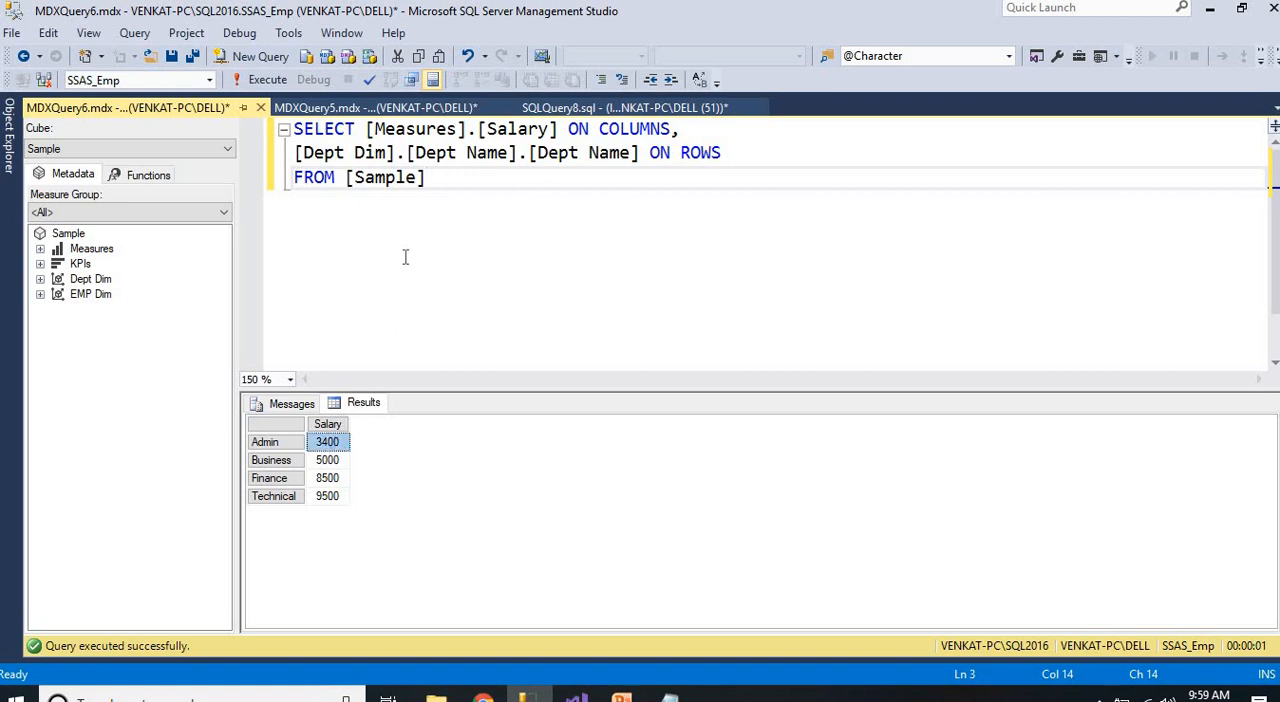
{"action": "left_click", "coordinate": [269, 80]}
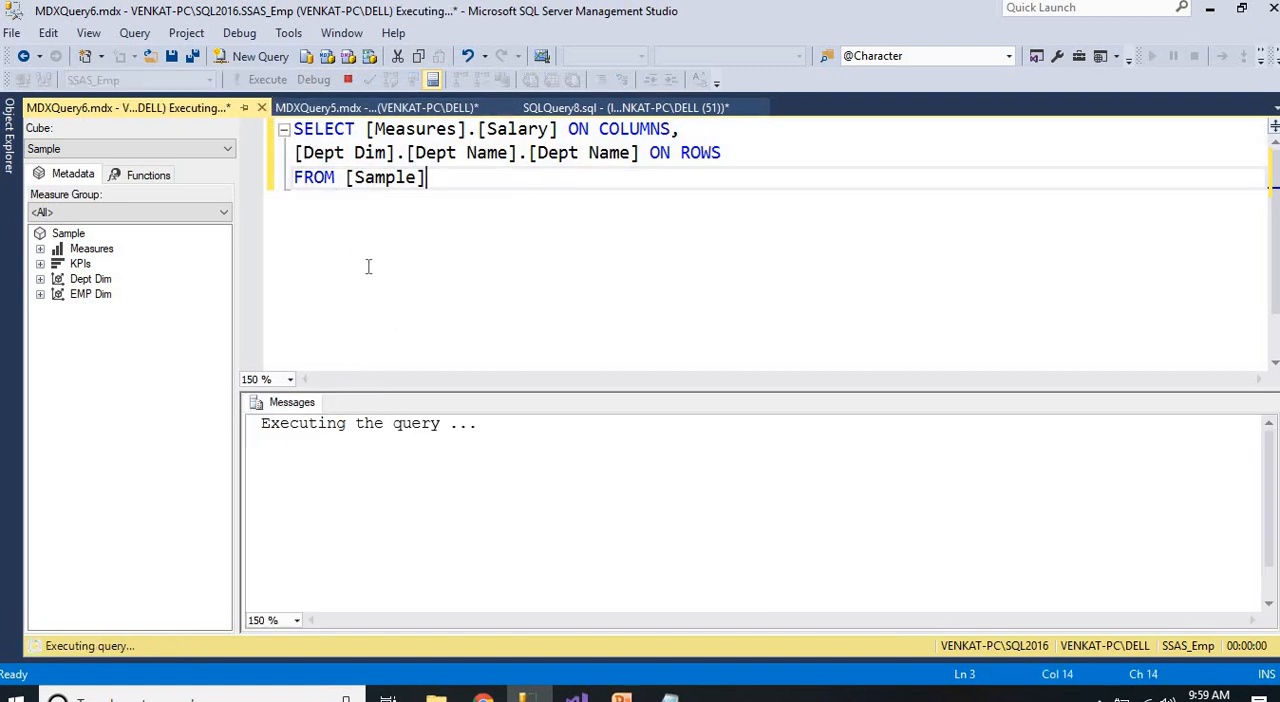
{"action": "left_click", "coordinate": [330, 442]}
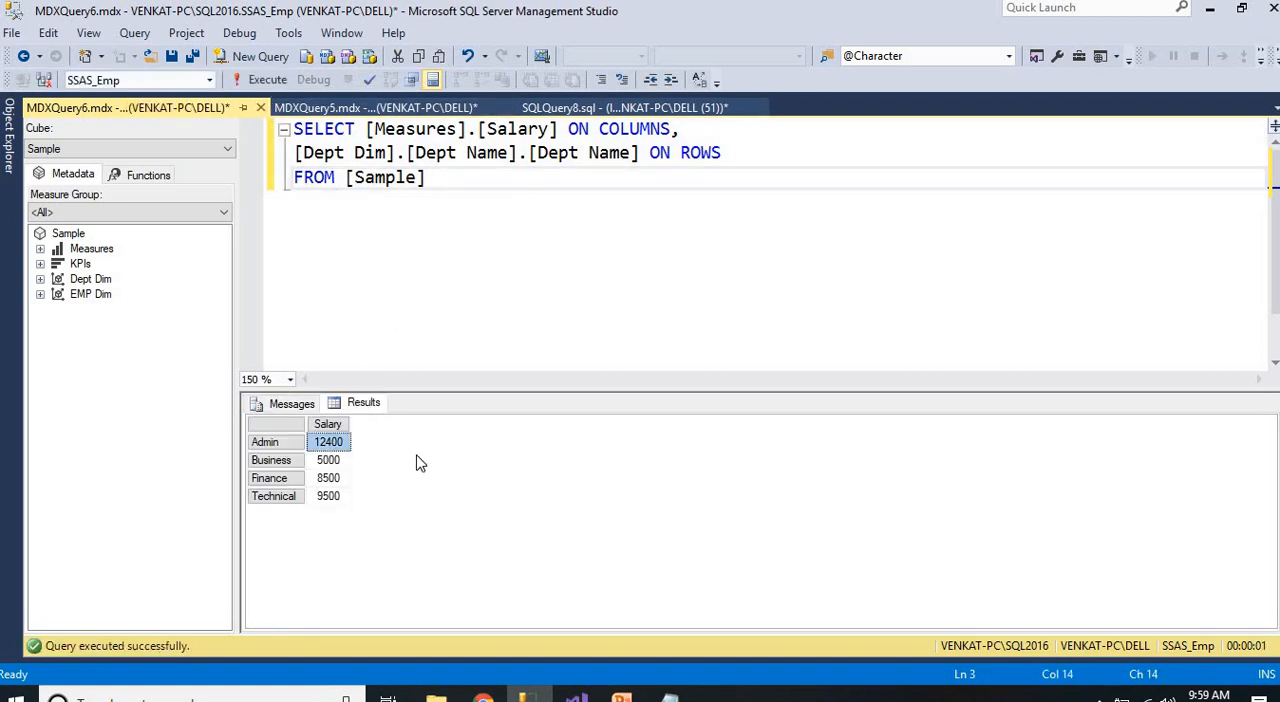
{"action": "left_click", "coordinate": [362, 108]}
{"action": "key", "text": "ctrl+Tab"}
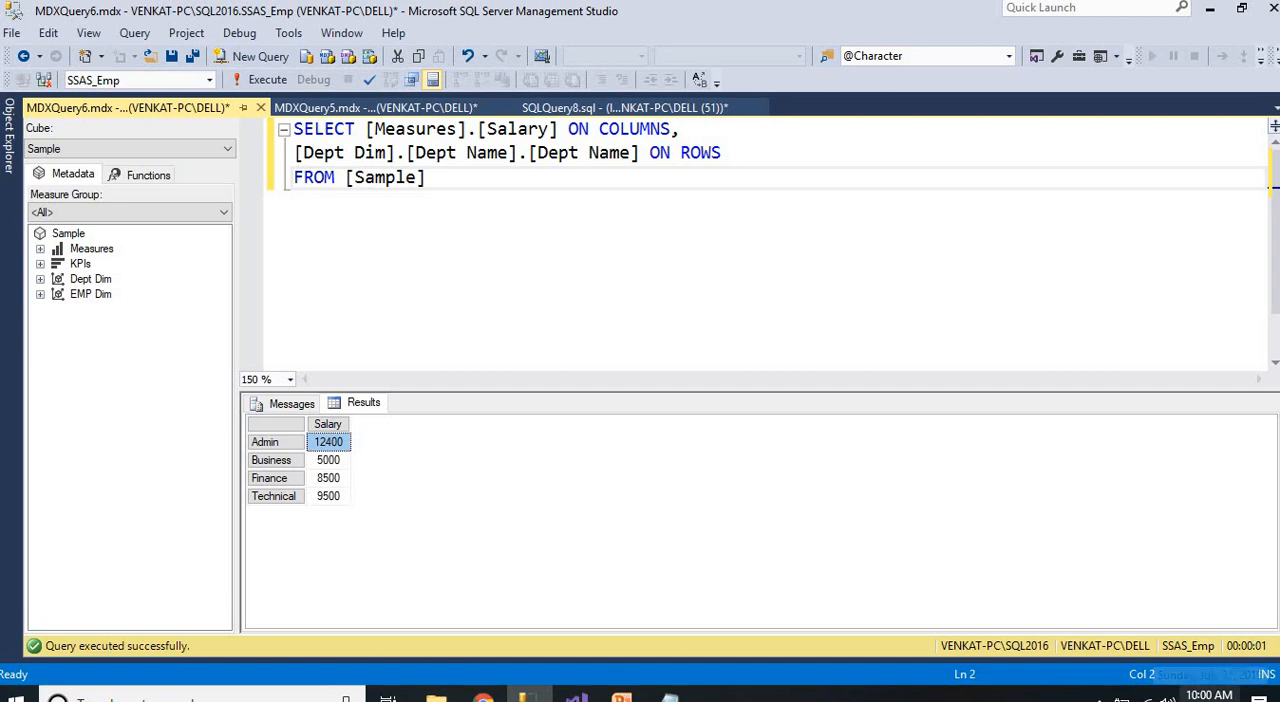
Review the SSAS job and the refreshed Admin salary once more, and switch to the PowerPoint slide show
{"action": "left_click", "coordinate": [6, 145]}
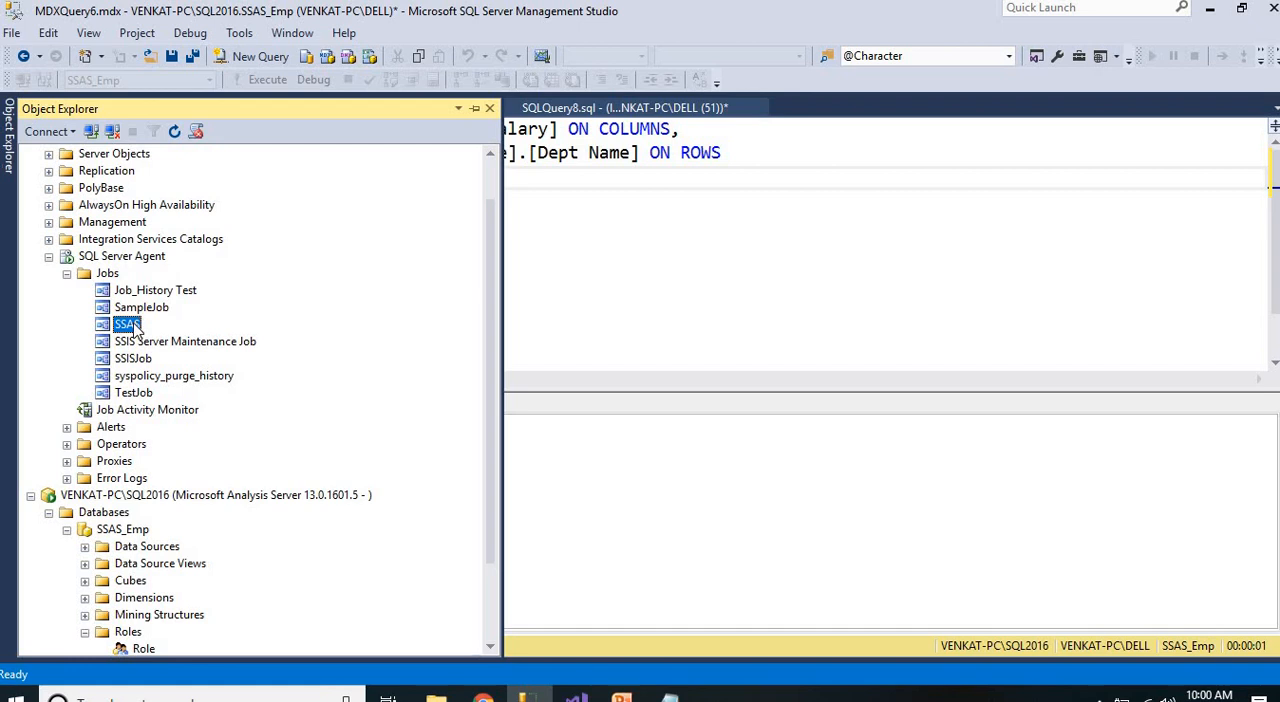
{"action": "left_click", "coordinate": [543, 314]}
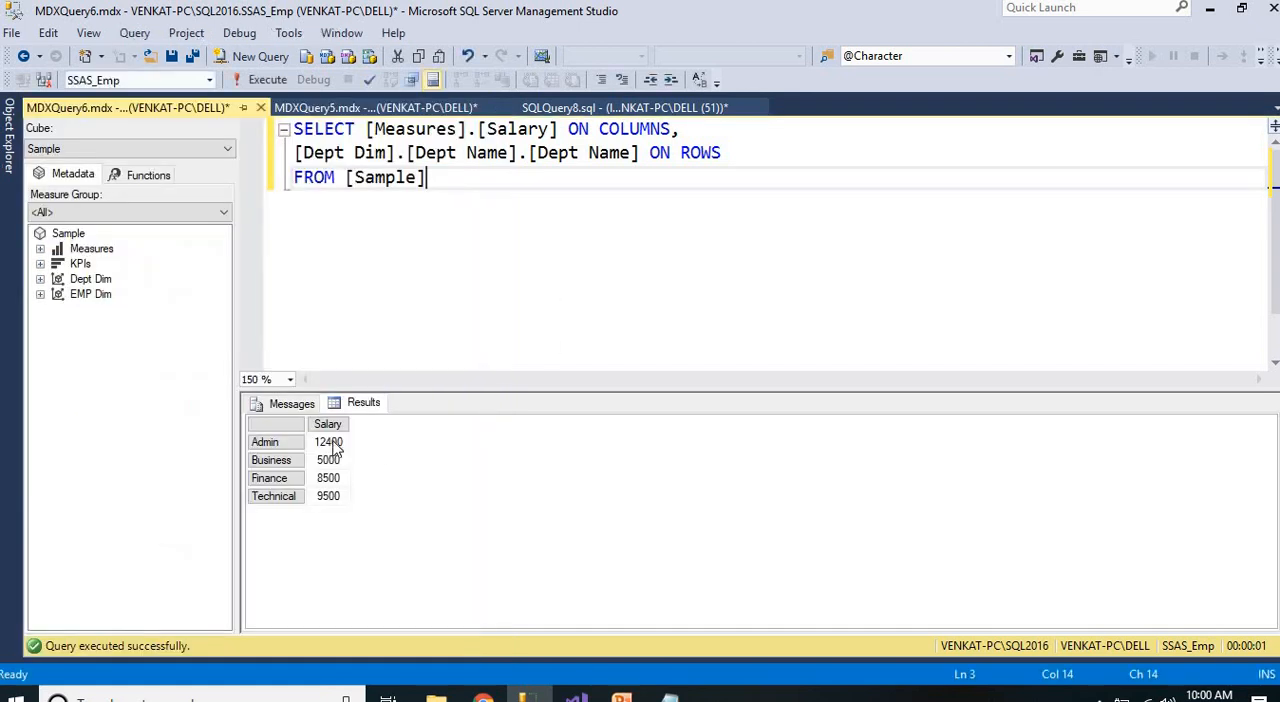
{"action": "left_click", "coordinate": [335, 447]}
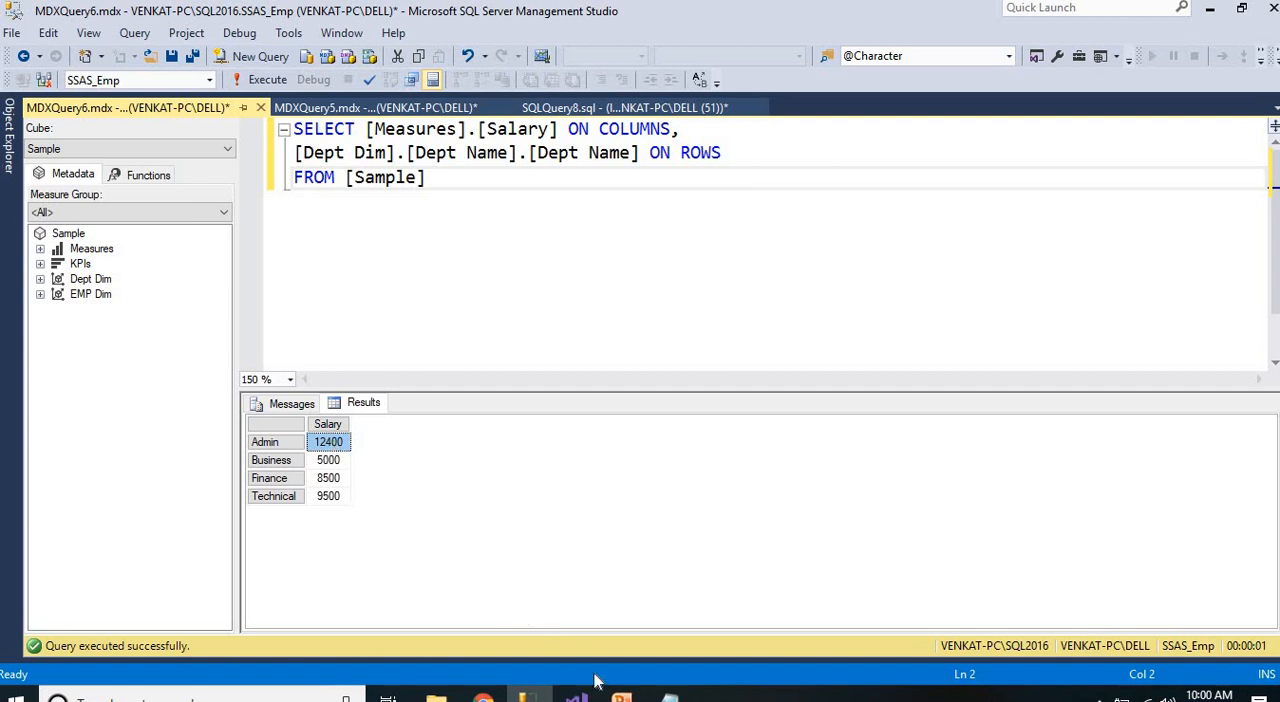
{"action": "left_click", "coordinate": [621, 694]}
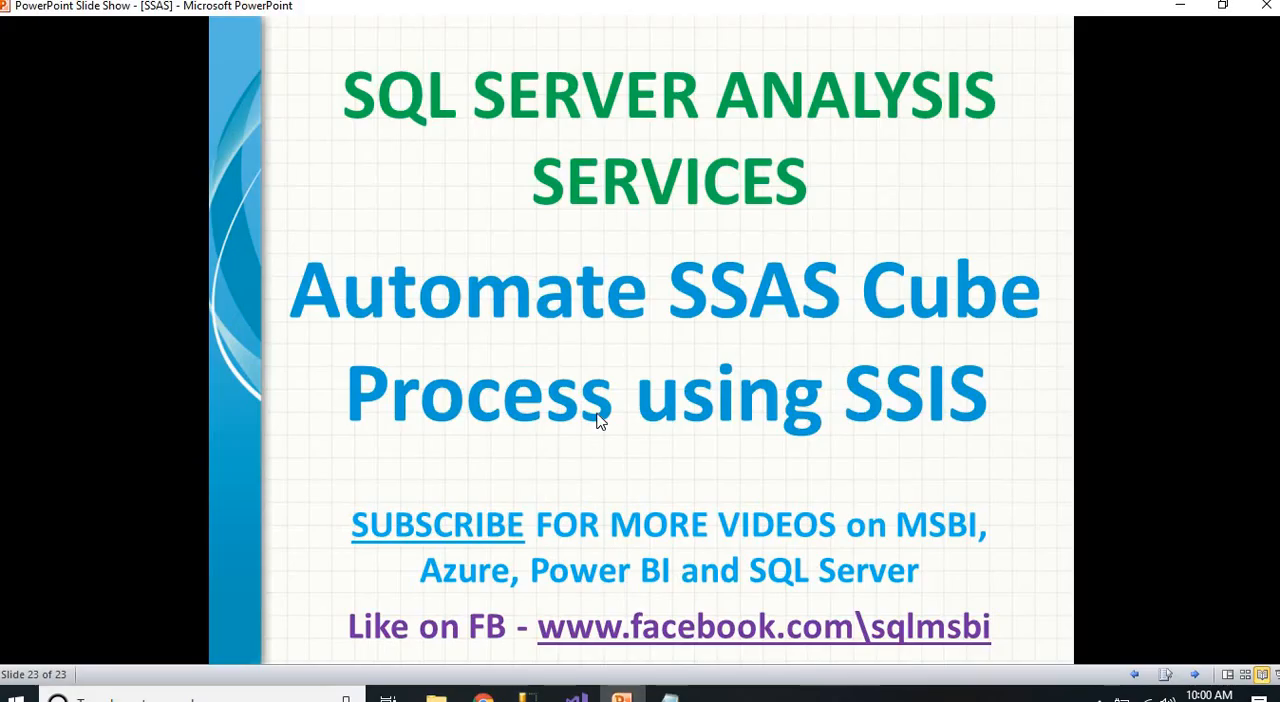